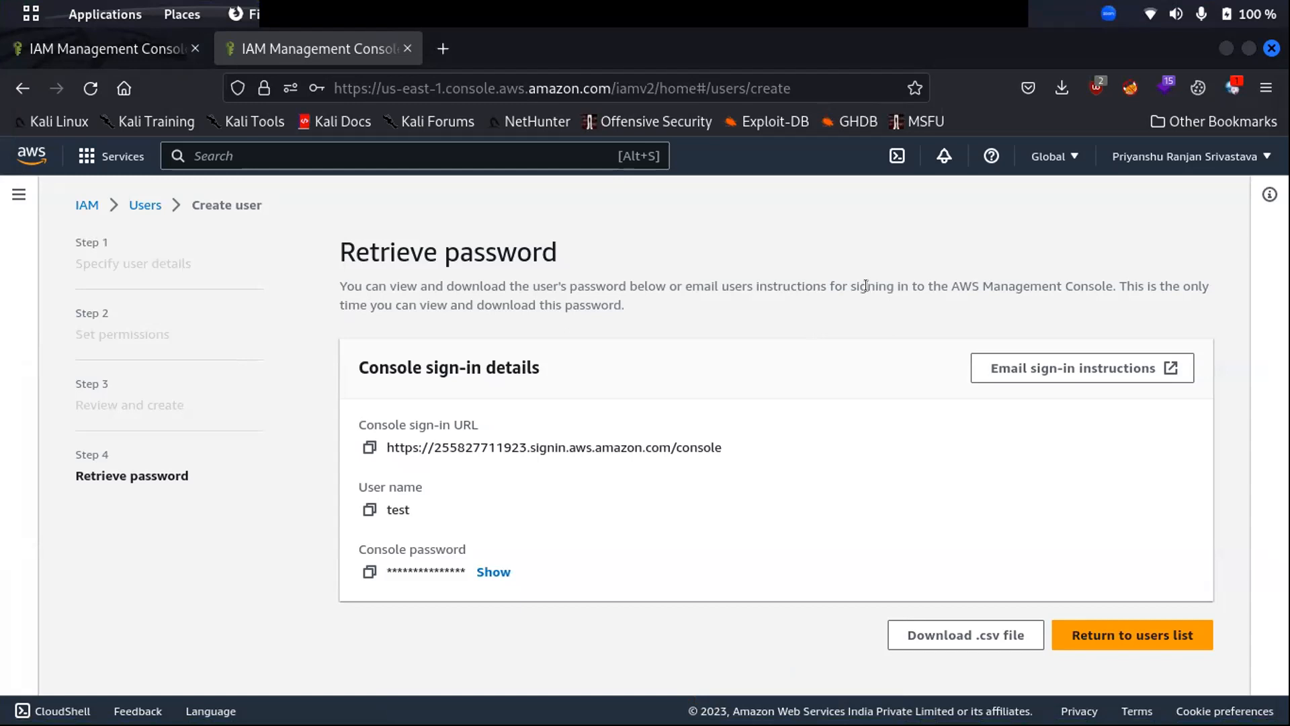
- Return to the IAM dashboard, continuing without viewing or downloading the console password
click(84, 205)
click(528, 301)
click(77, 204)
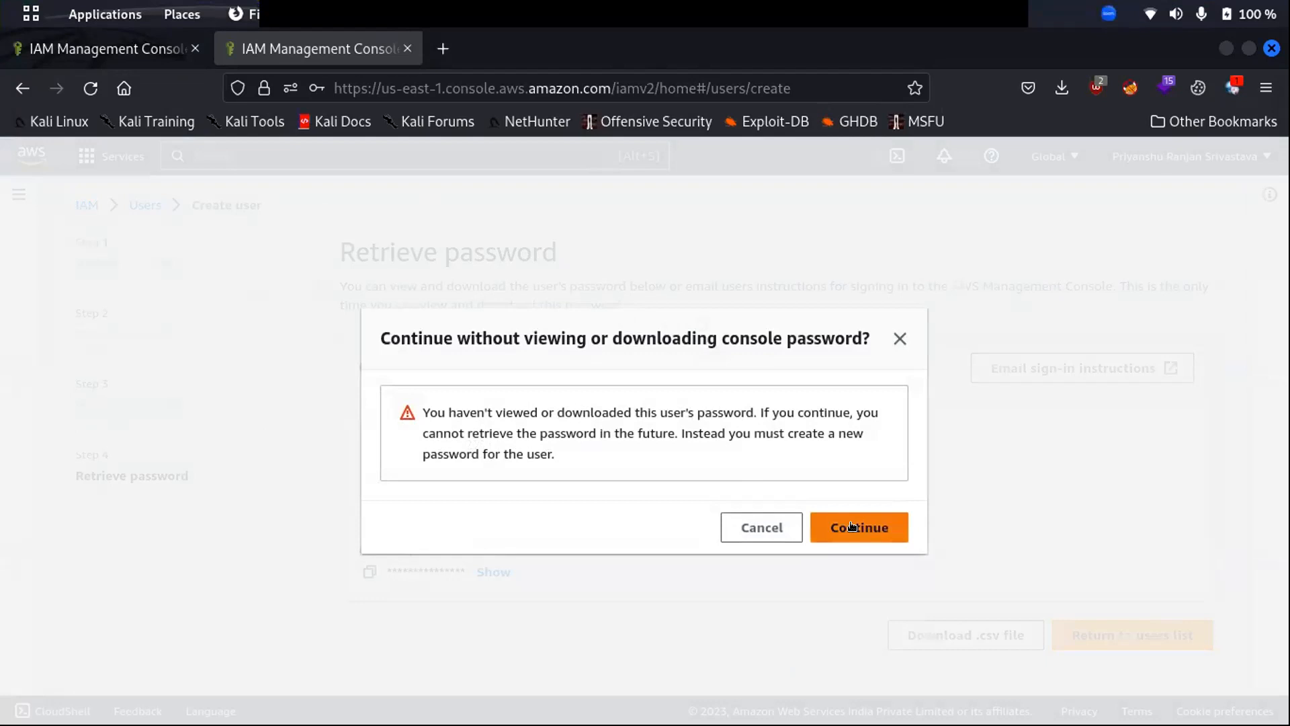
click(839, 534)
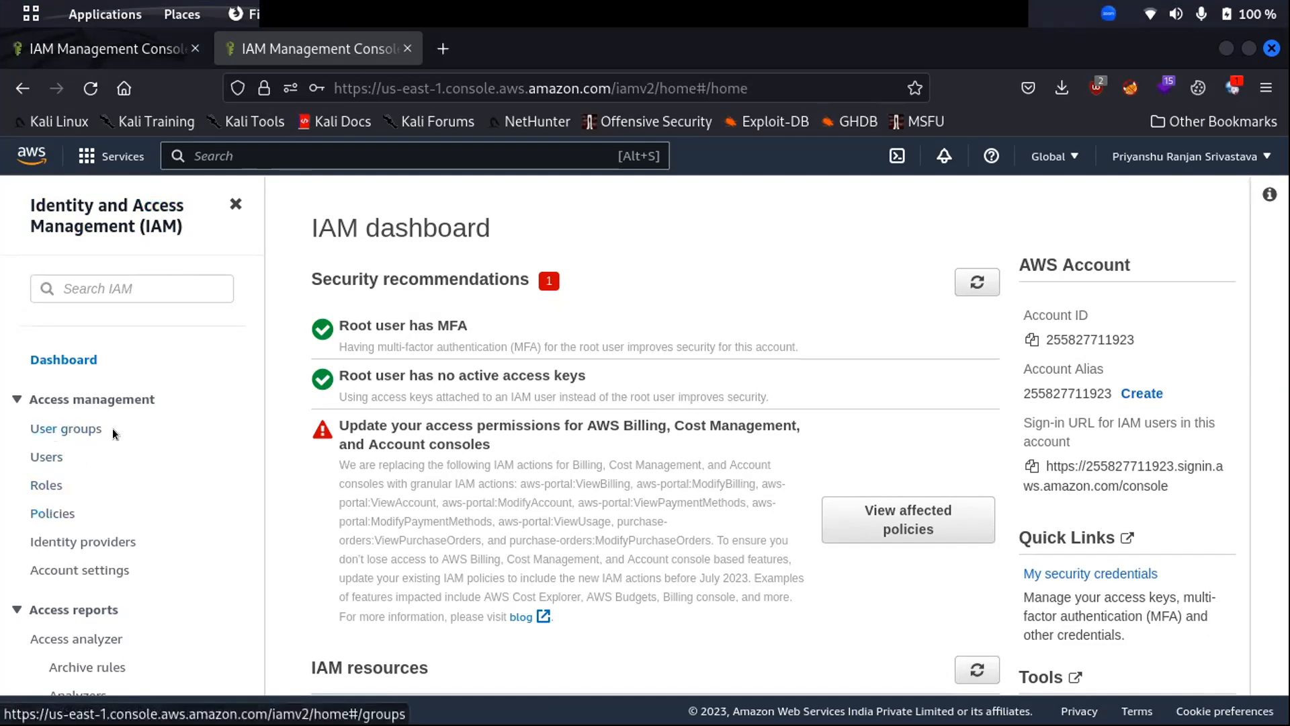
- Go to the User groups page under Access management in the IAM sidebar
click(29, 430)
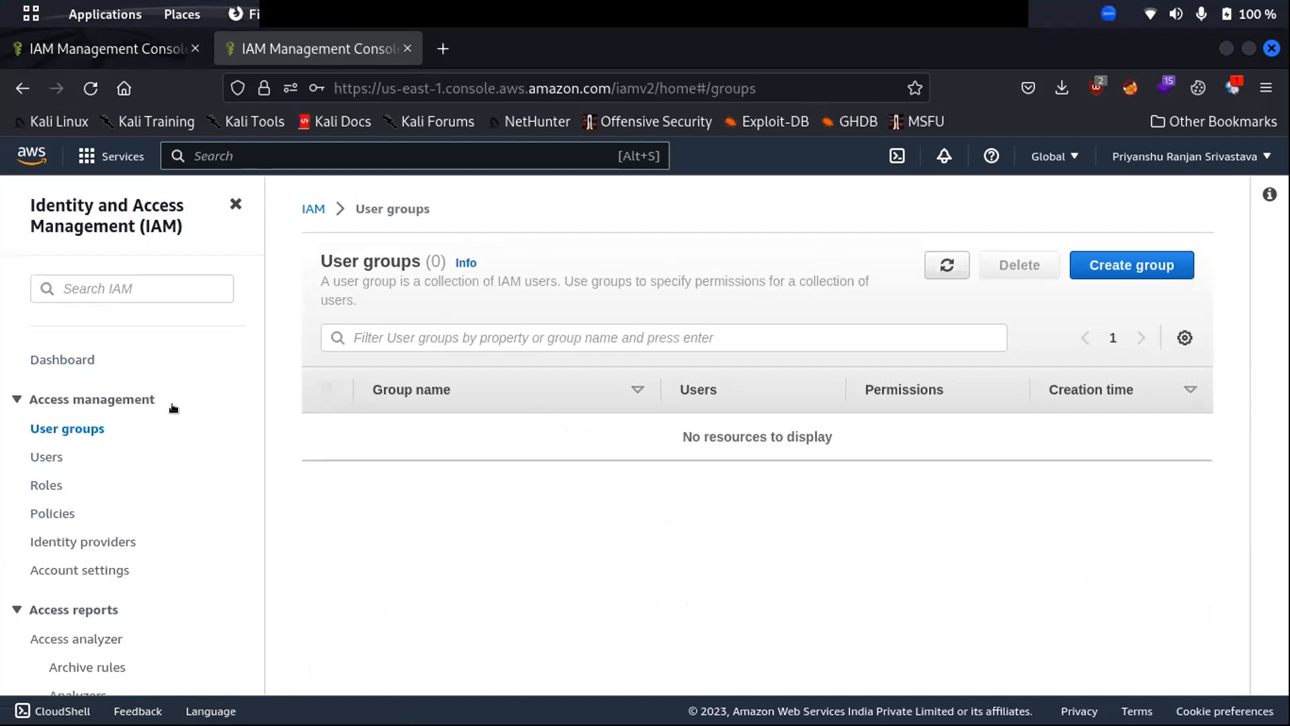
- Start a new user group named first_grp and scroll down to the permissions policies
click(1115, 268)
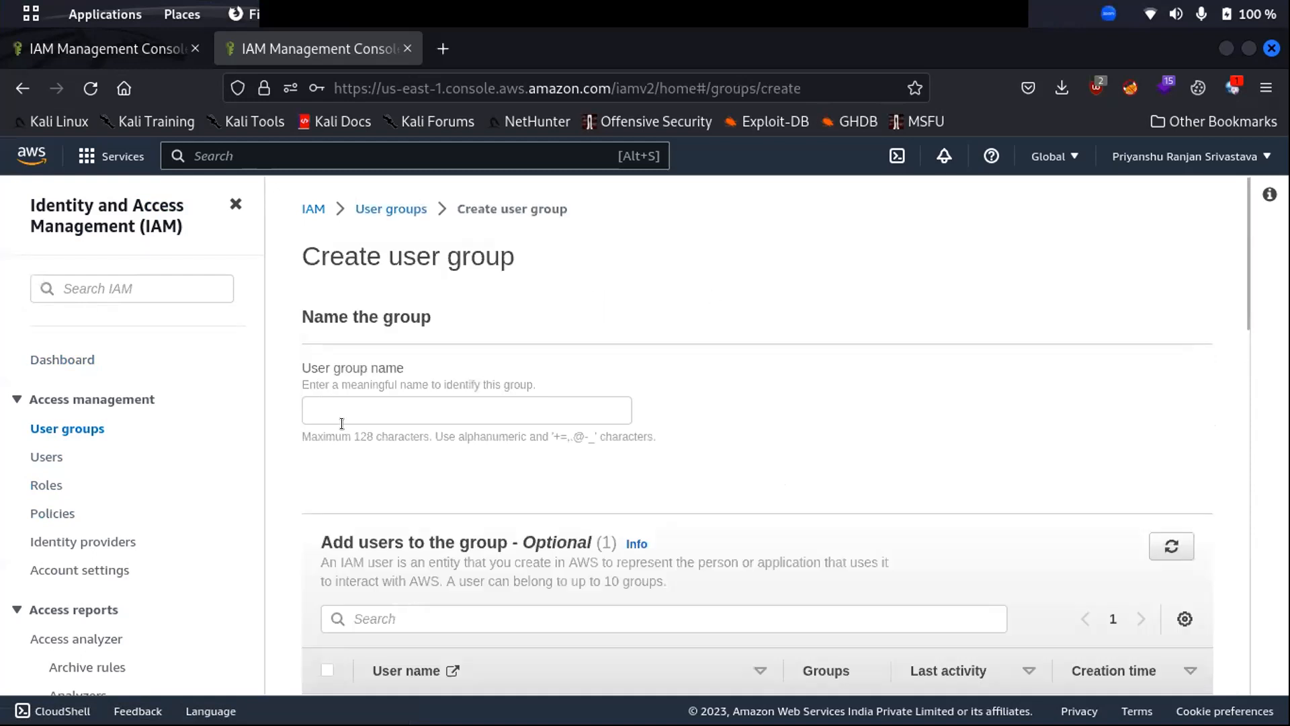
click(329, 411)
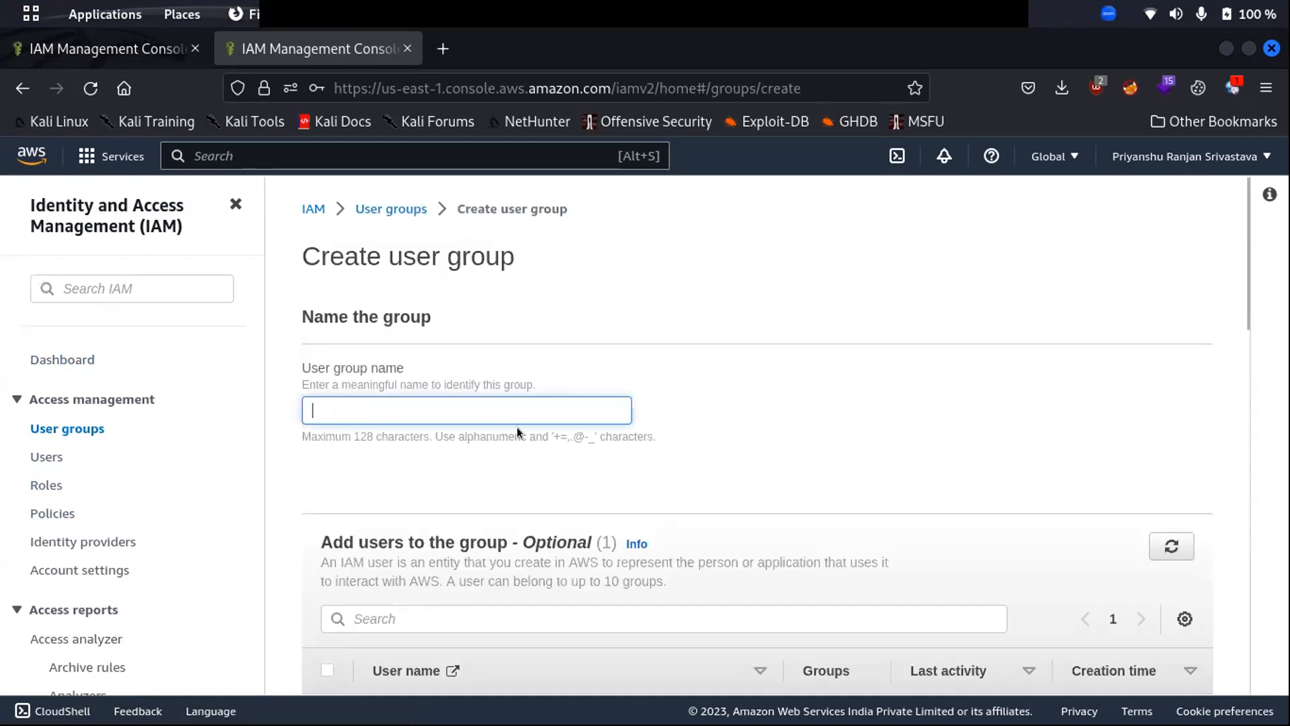
text(first_grp)
key(Left)
key(Left)
key(Left)
key(Left)
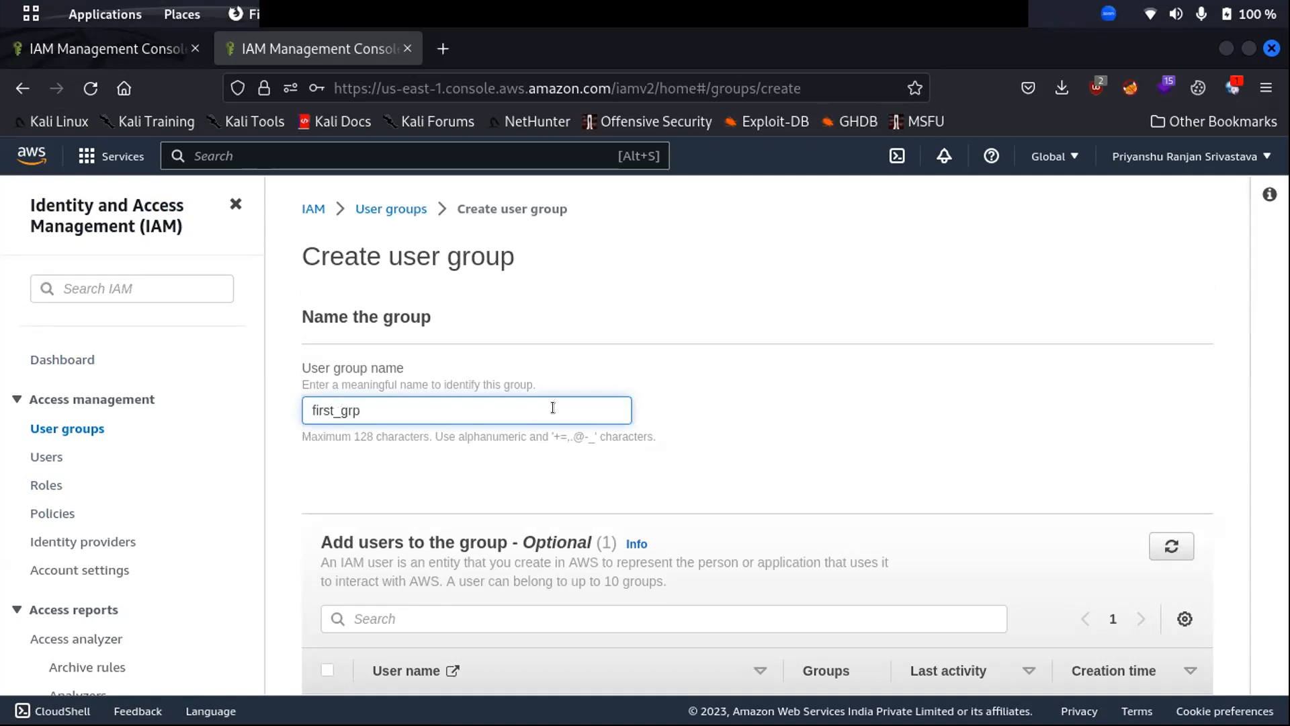
scroll(443, 450, down, 3)
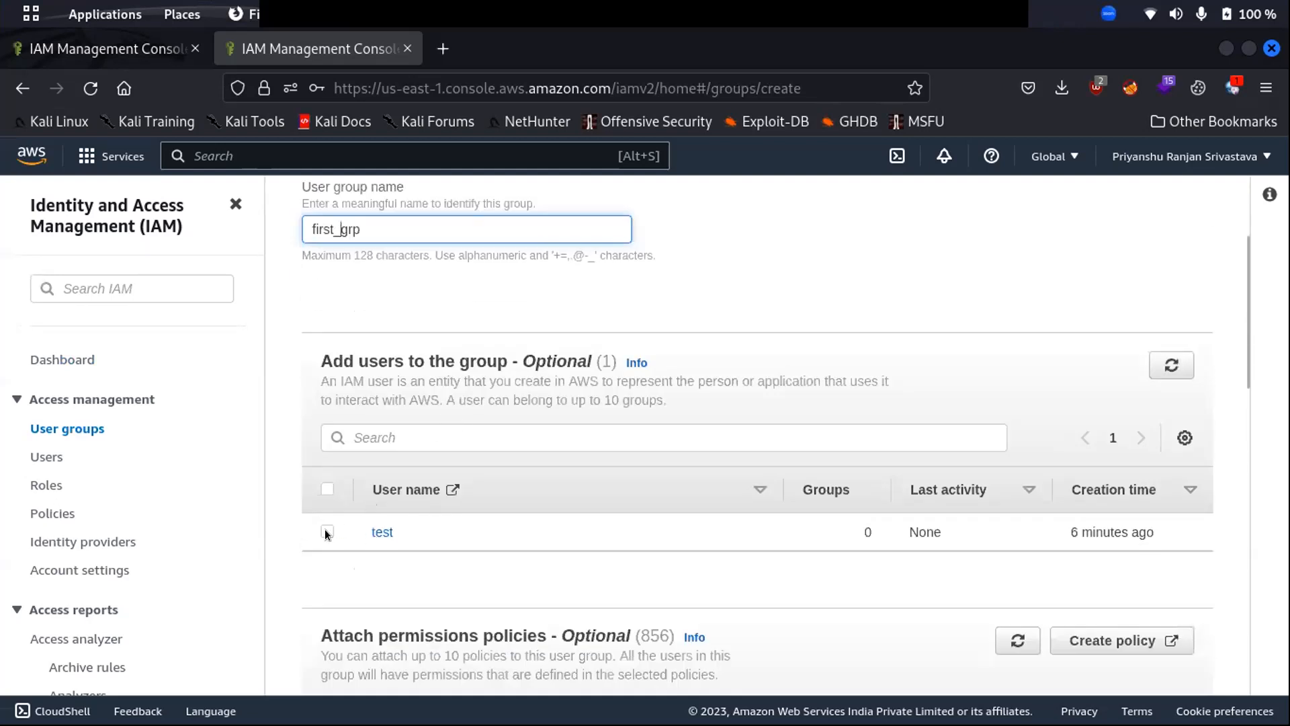
scroll(390, 444, down, 2)
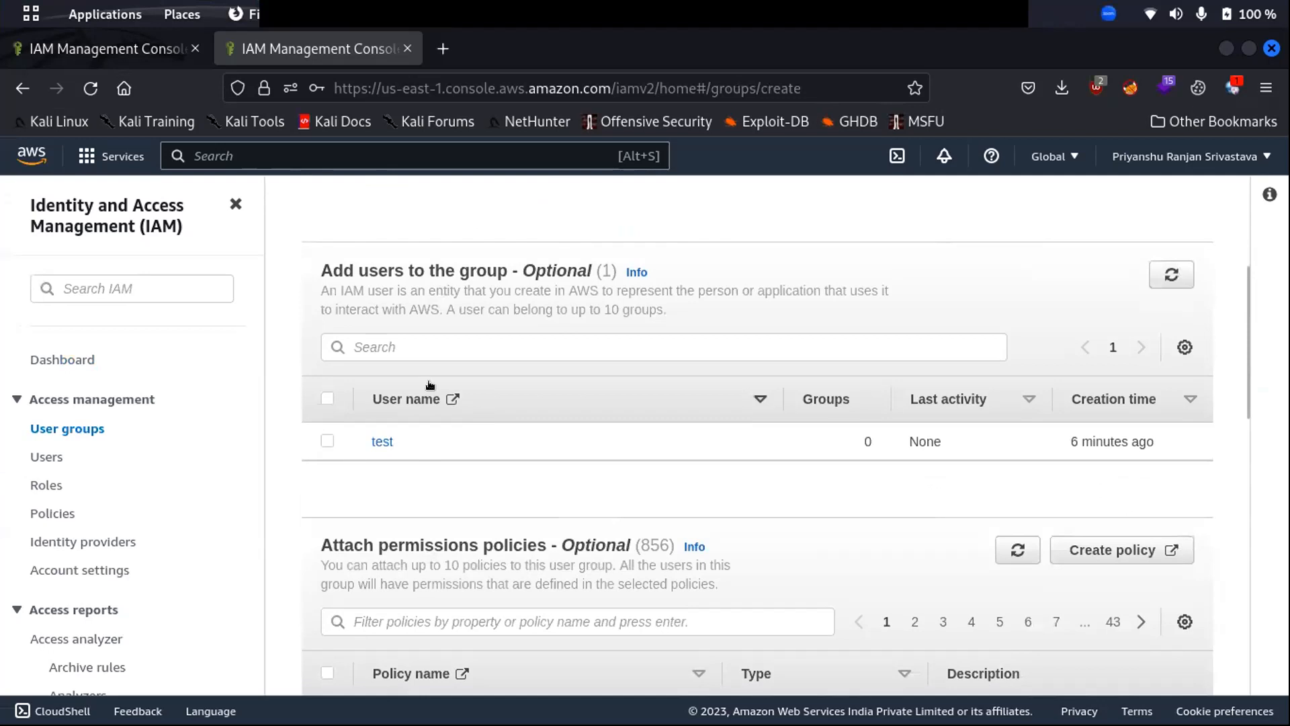
text(grp)
scroll(786, 412, down, 5)
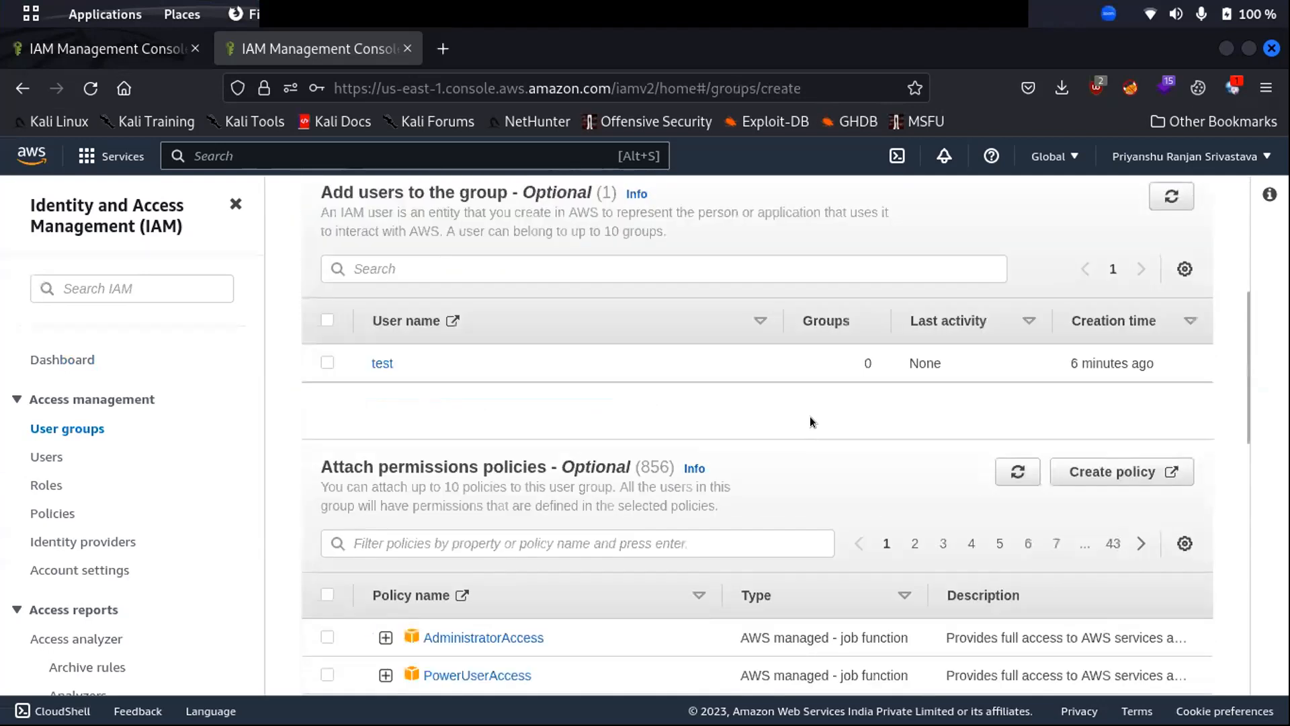
scroll(700, 433, down, 3)
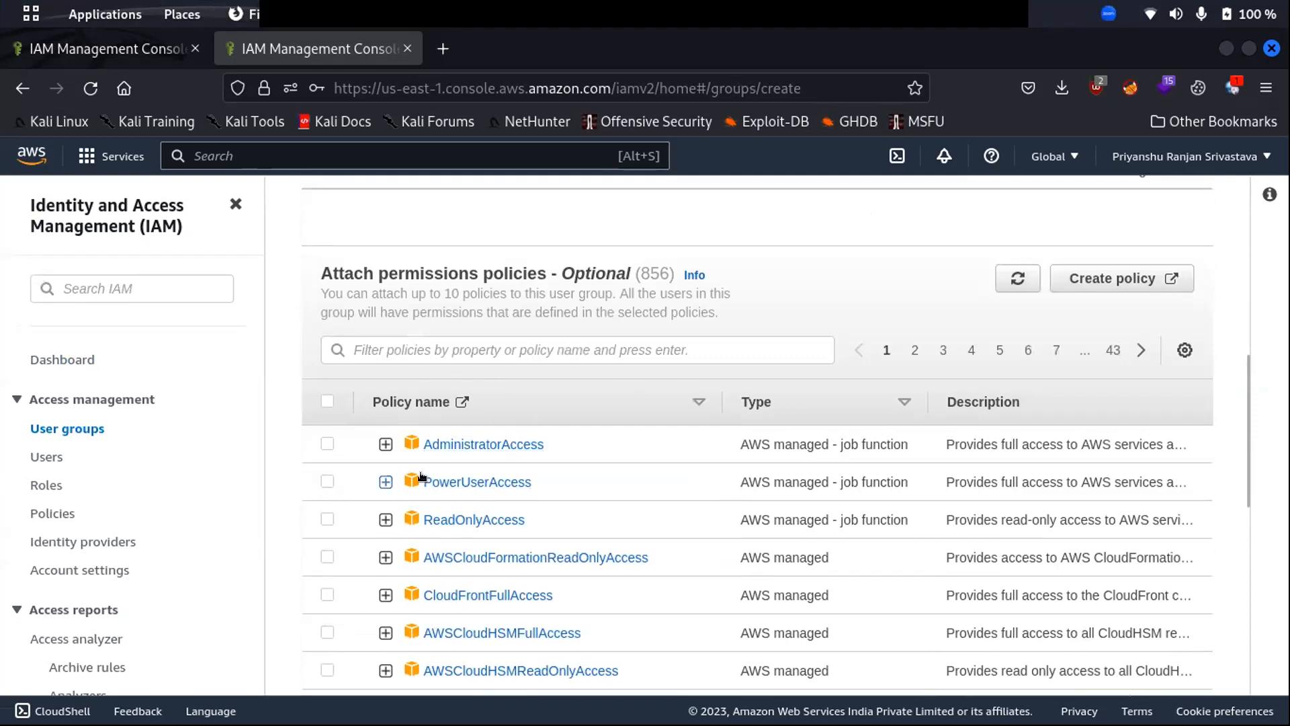
- Select the AdministratorAccess policy for the group and expand its policy document
click(327, 443)
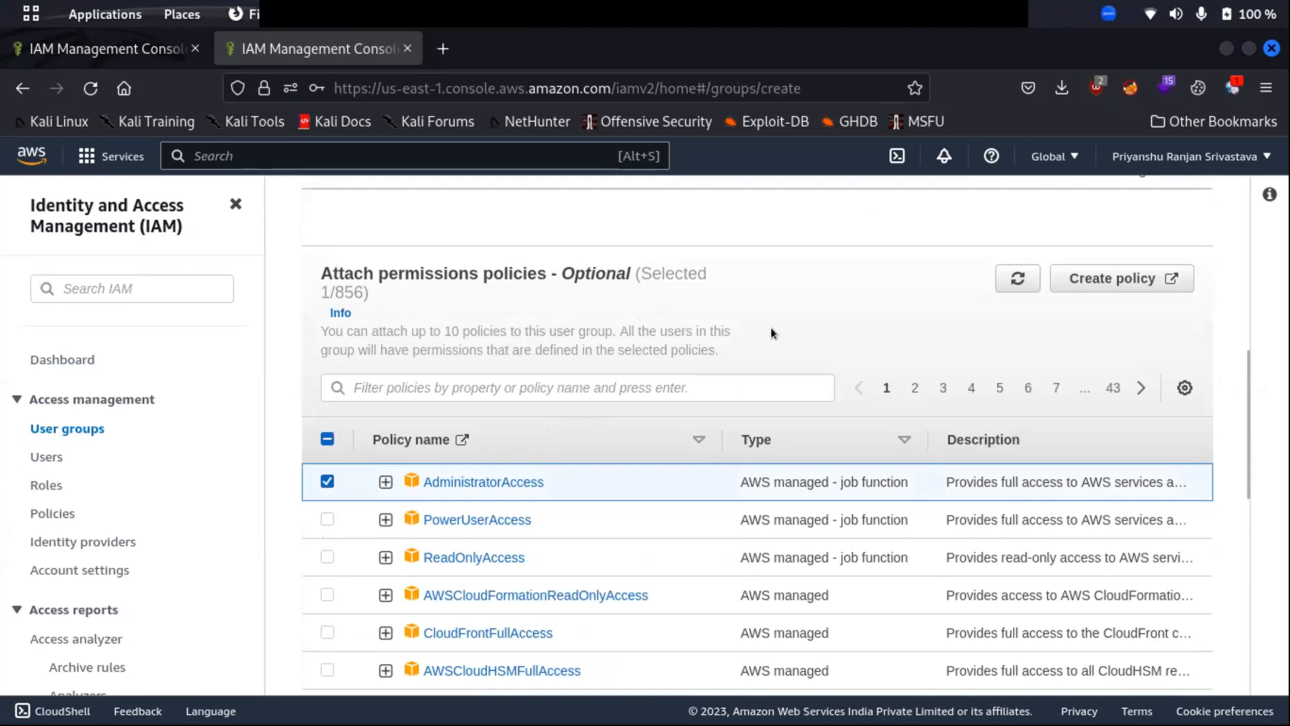
click(385, 481)
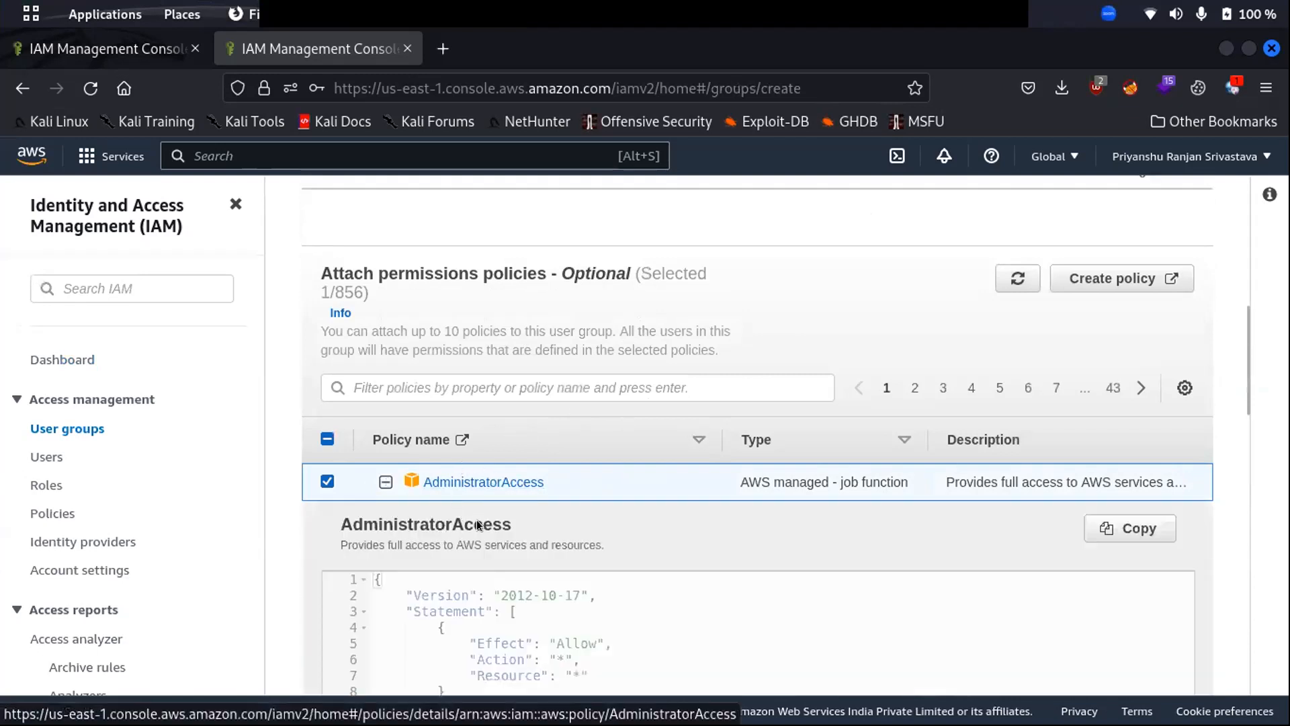
scroll(497, 464, down, 4)
scroll(570, 377, up, 7)
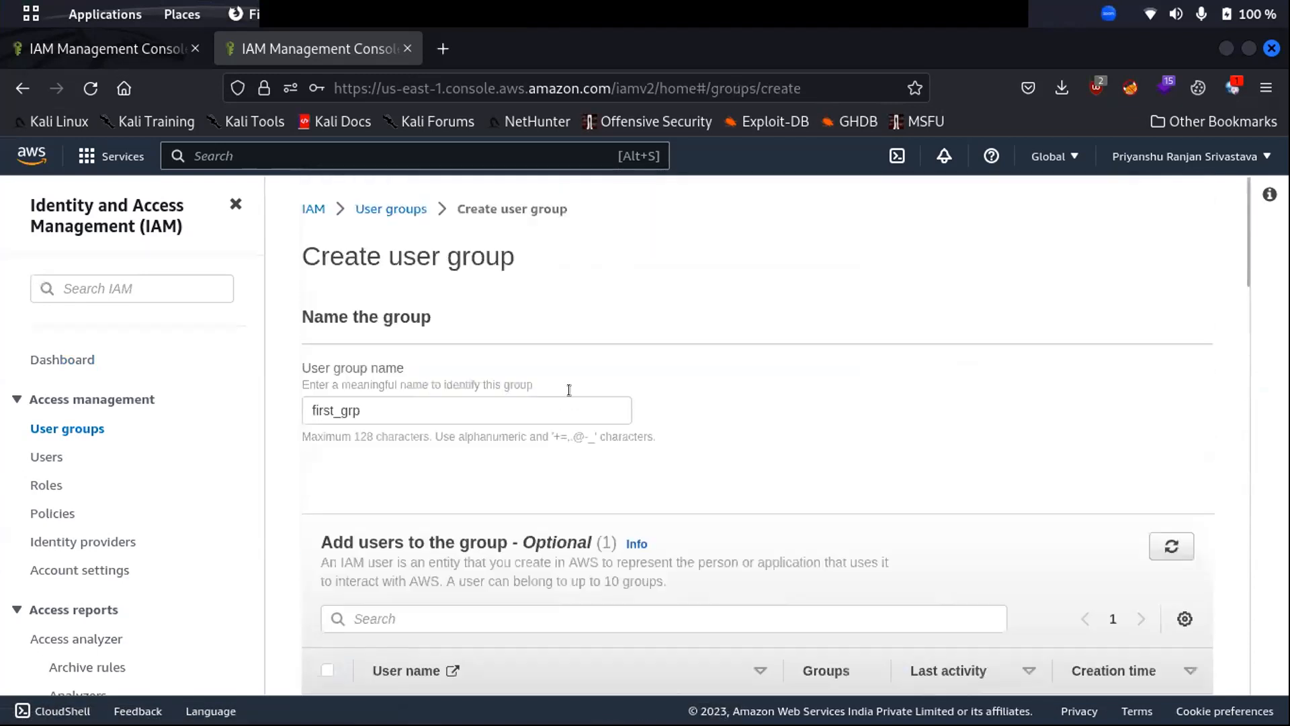
- Rename the group to first_grp_admin
click(328, 403)
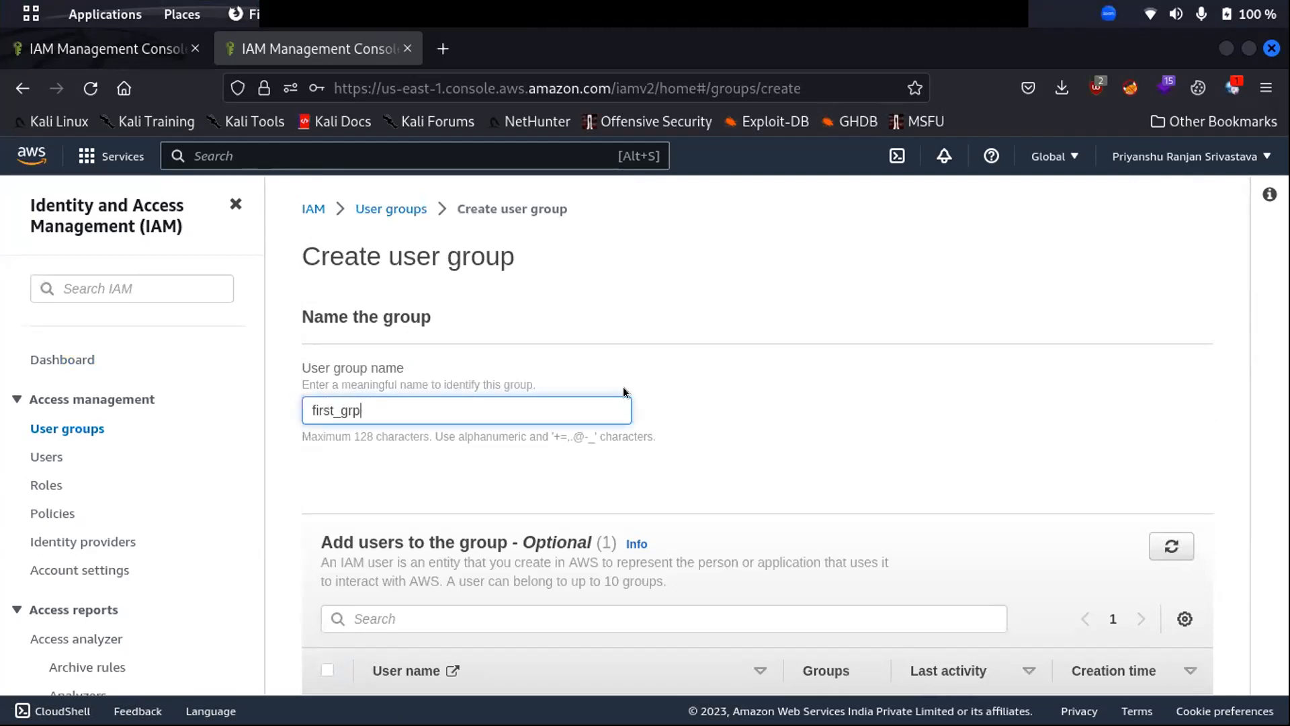
text(_admin)
scroll(764, 445, down, 10)
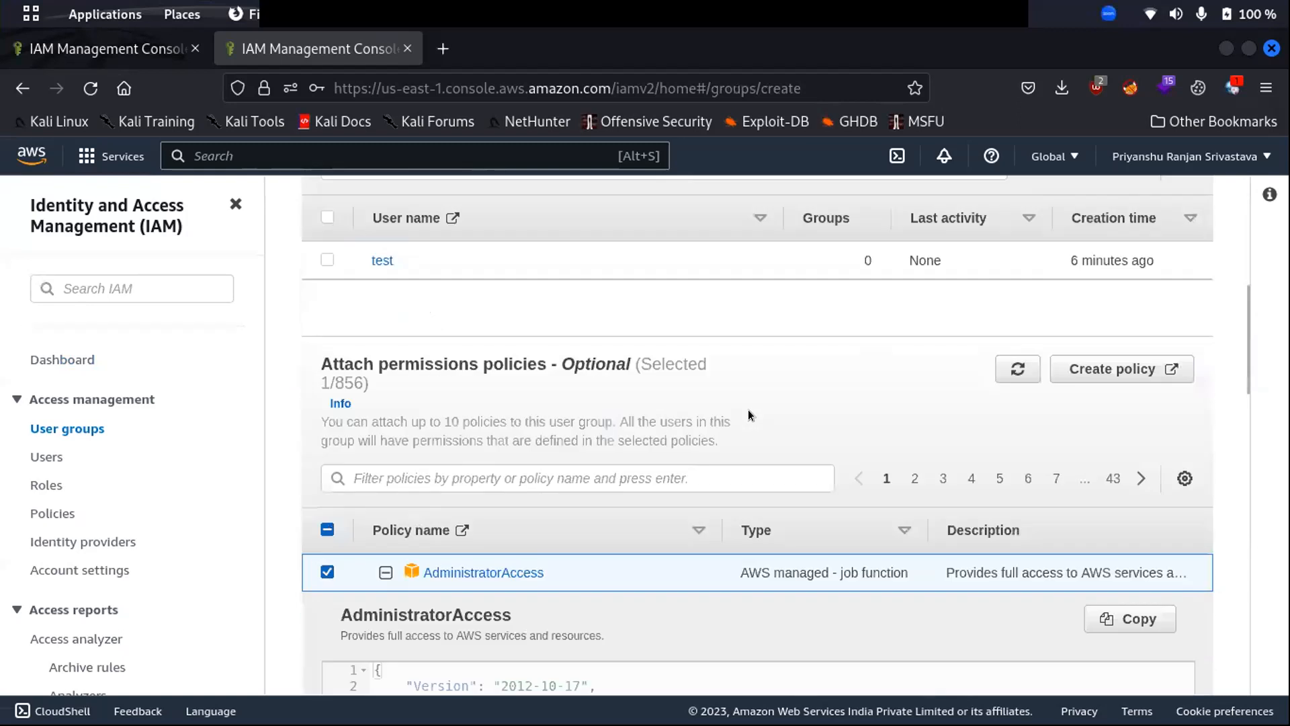
scroll(692, 389, up, 5)
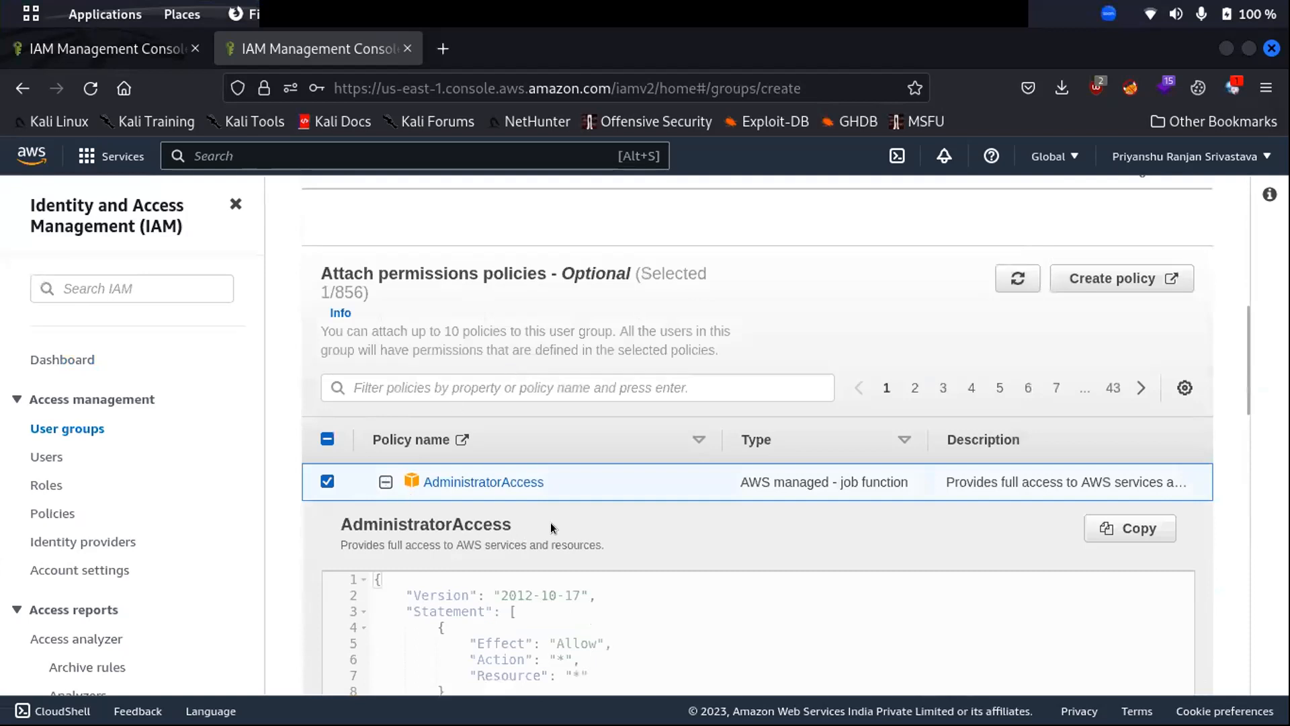
scroll(539, 507, down, 10)
scroll(961, 473, down, 3)
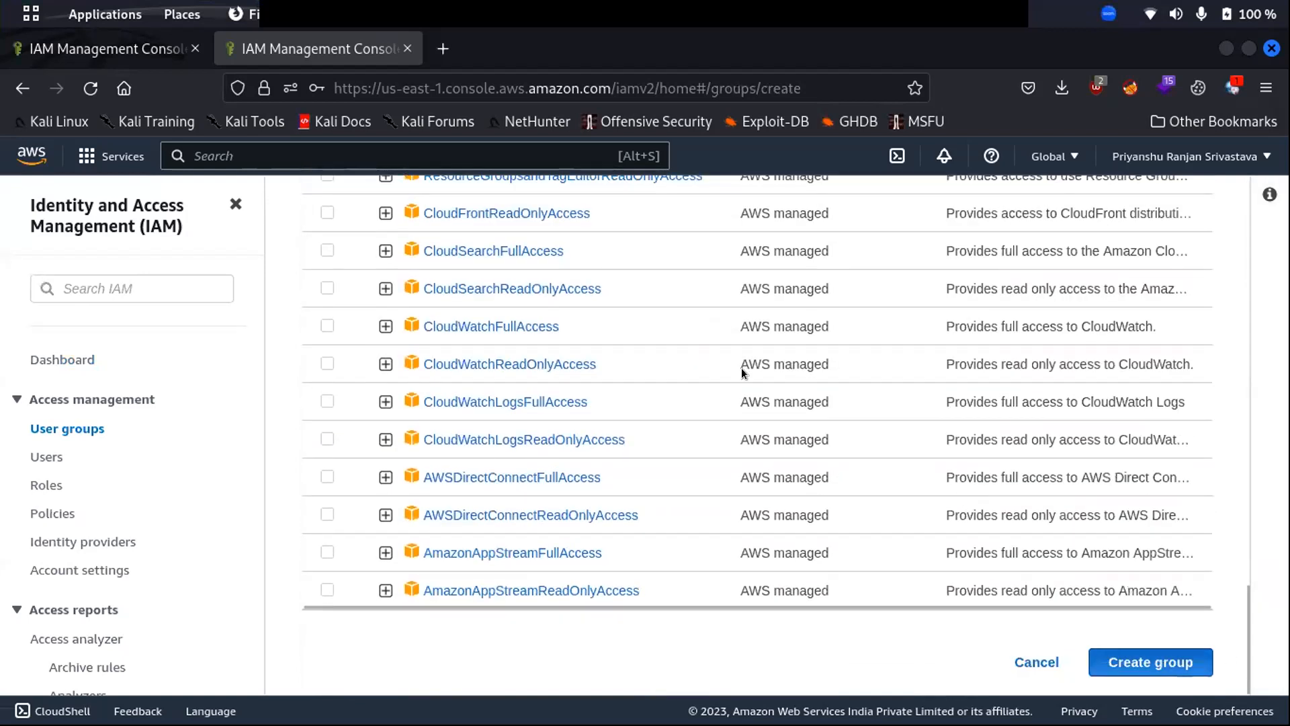
scroll(740, 368, up, 15)
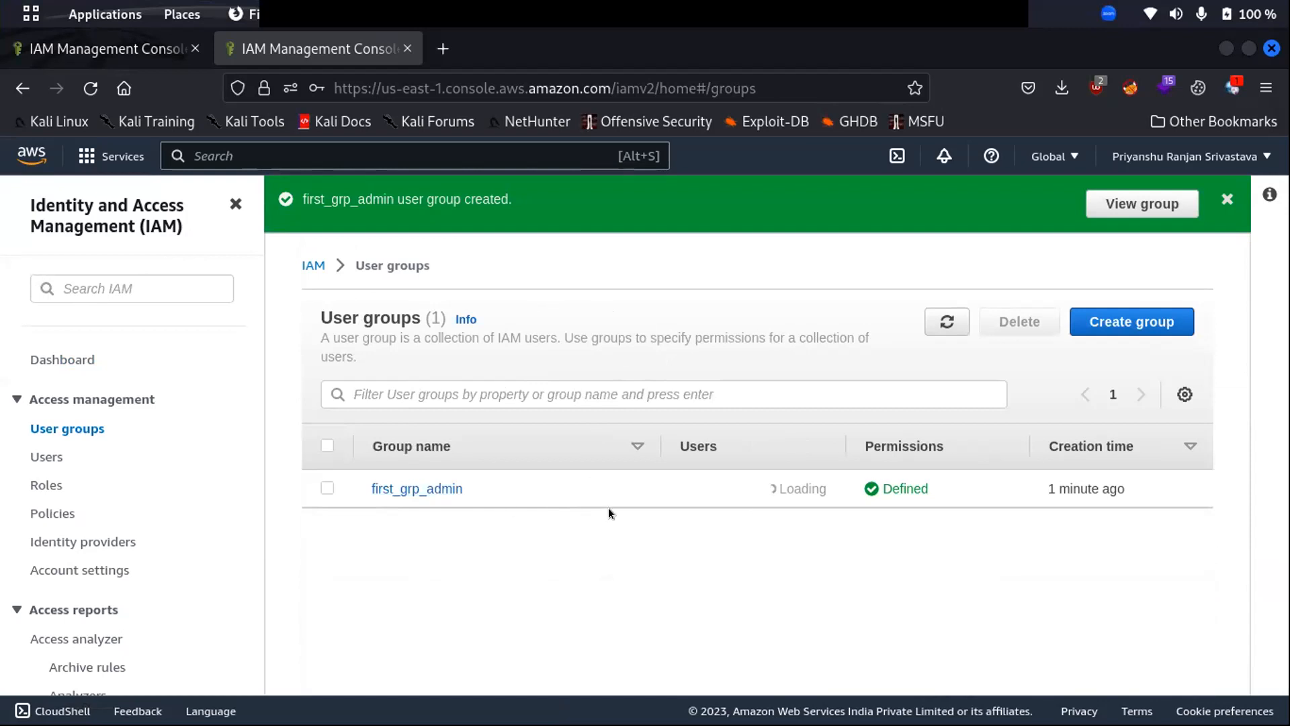
- Review first_grp_admin's AdministratorAccess policy JSON and its members, then go to the Users list
click(388, 491)
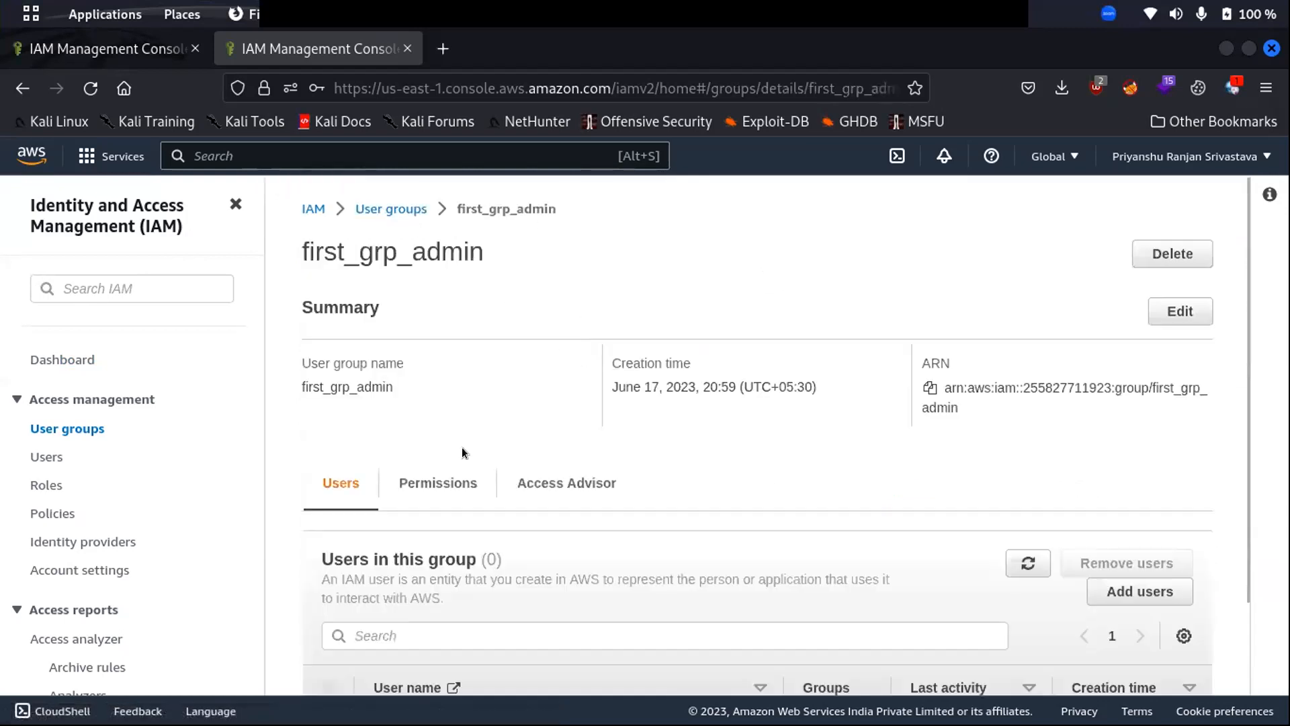
click(436, 482)
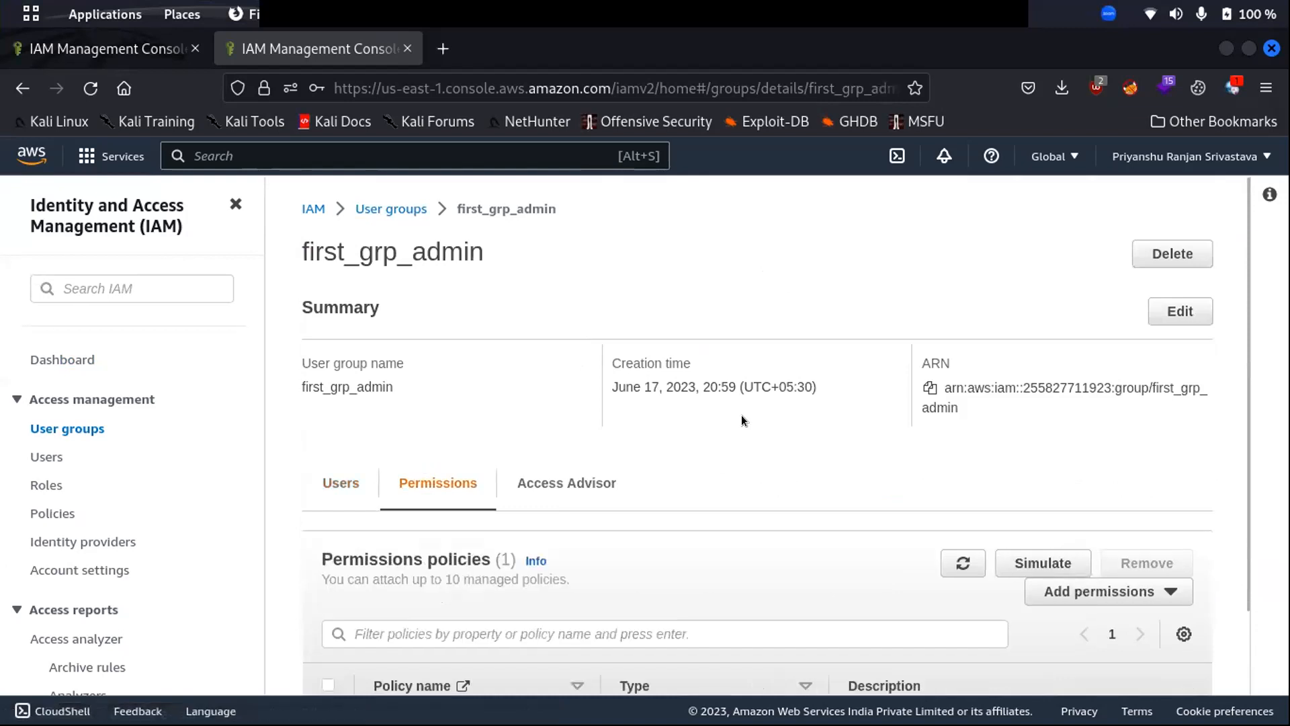
scroll(741, 414, down, 2)
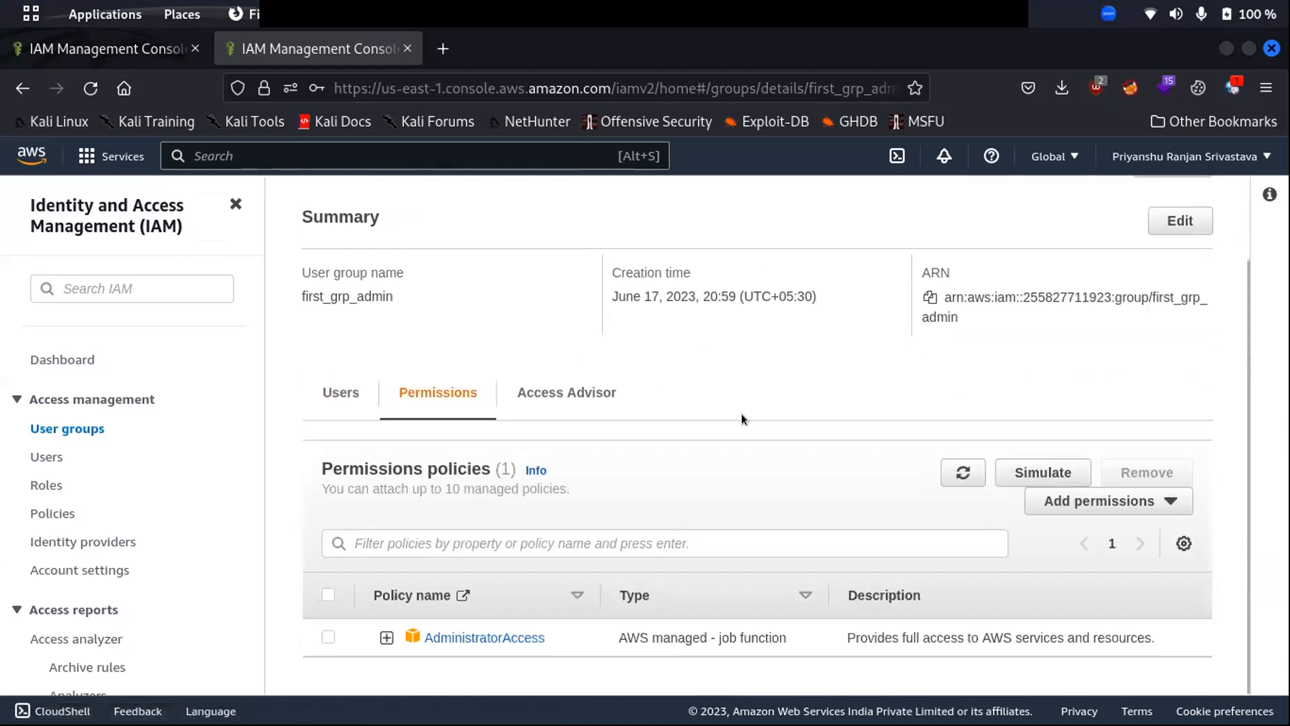
click(386, 637)
scroll(403, 618, down, 5)
drag(405, 603, 341, 463)
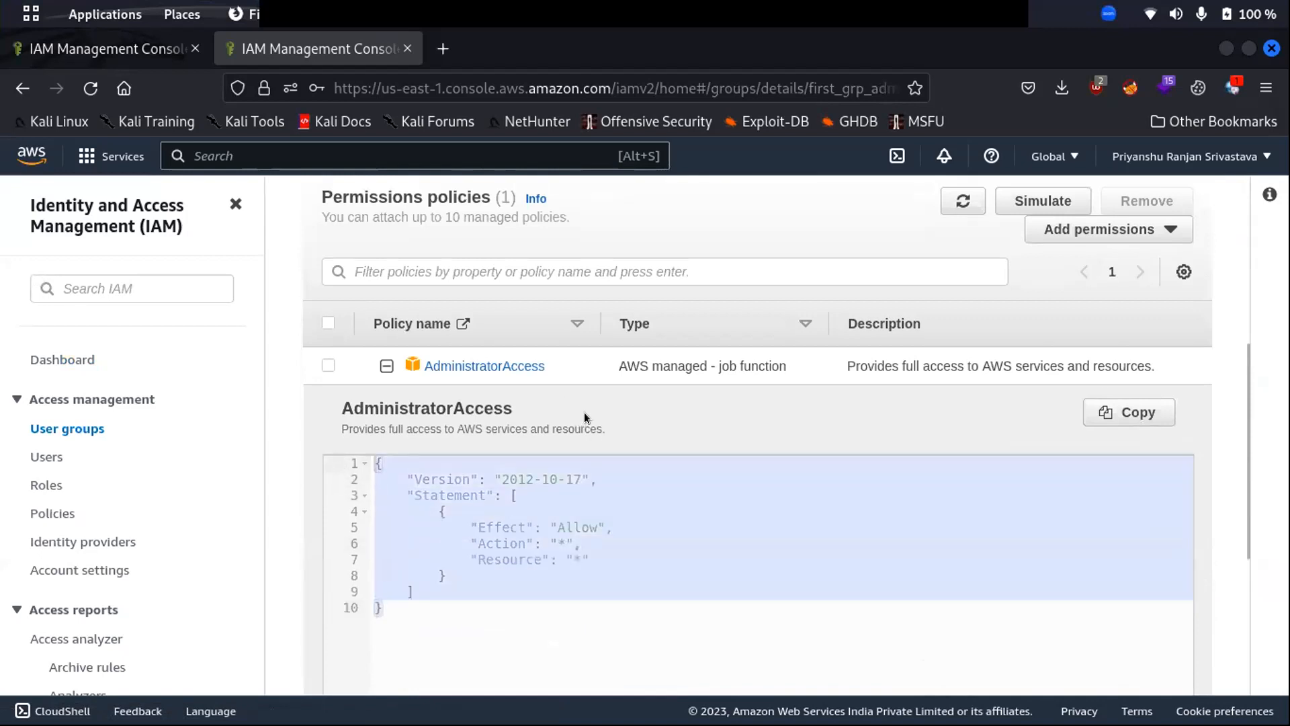
scroll(445, 320, up, 5)
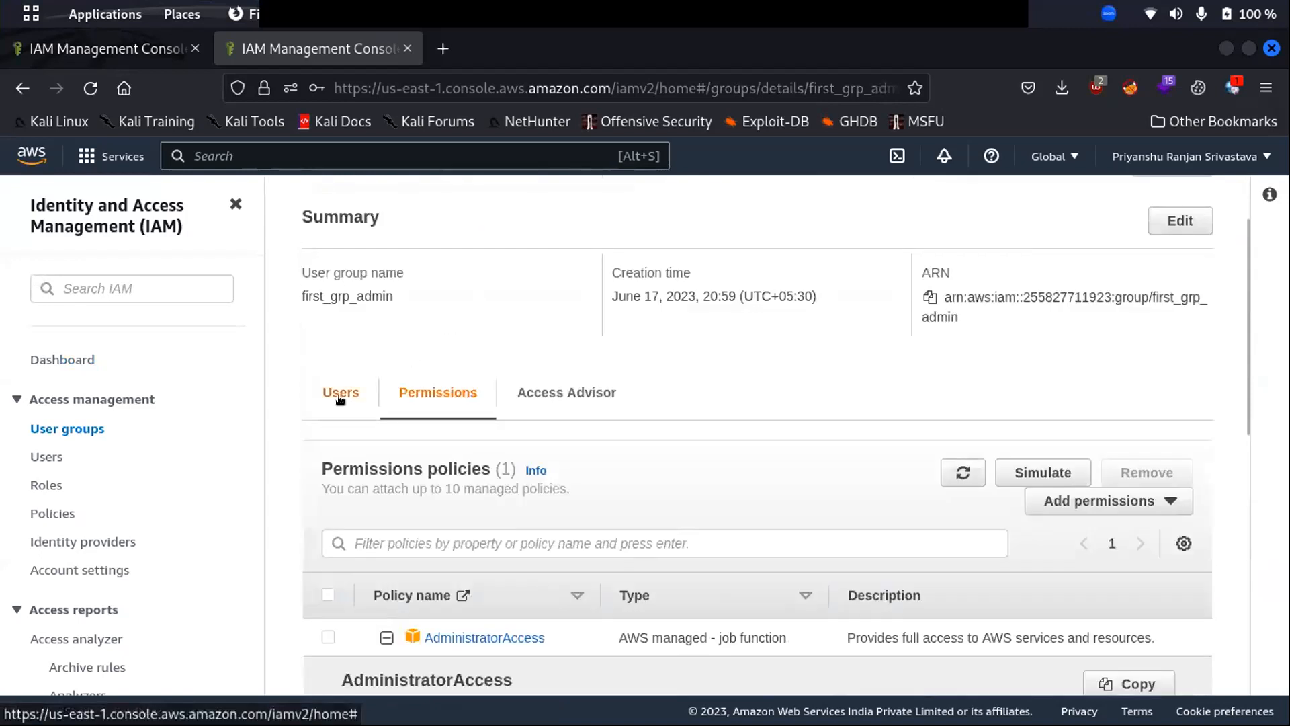
click(340, 392)
scroll(416, 333, up, 2)
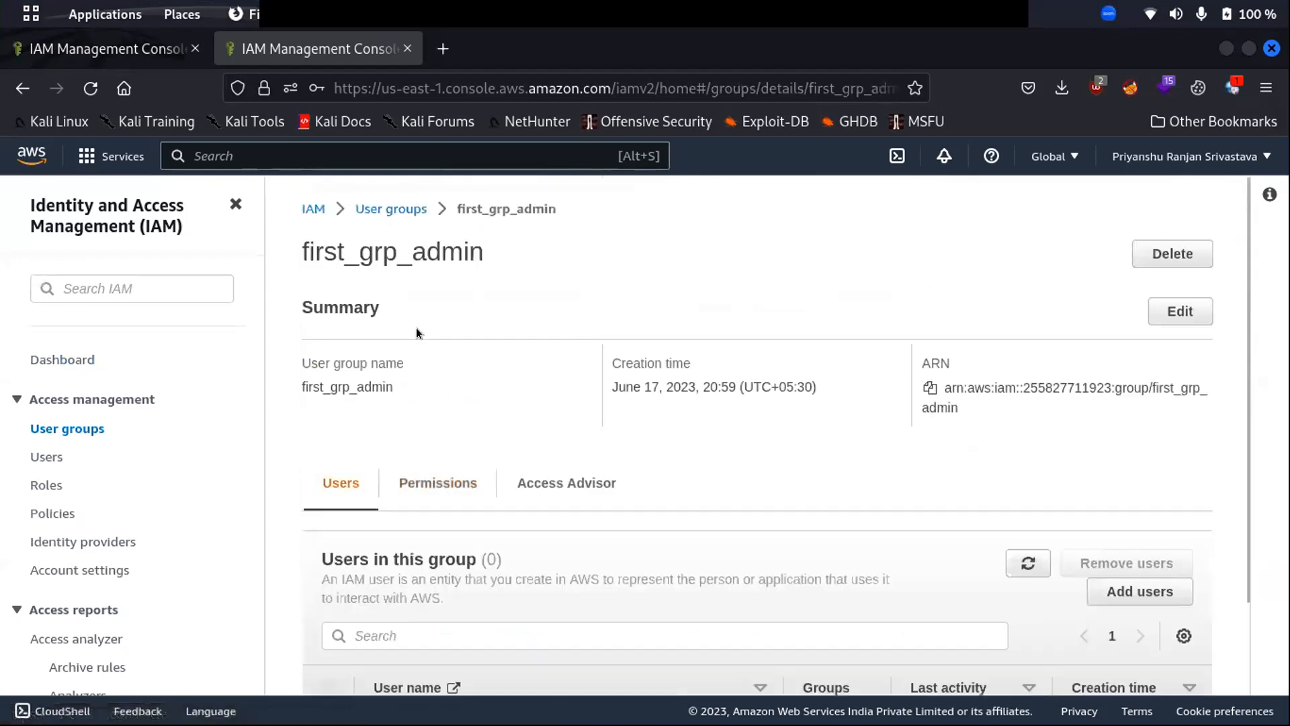
click(48, 457)
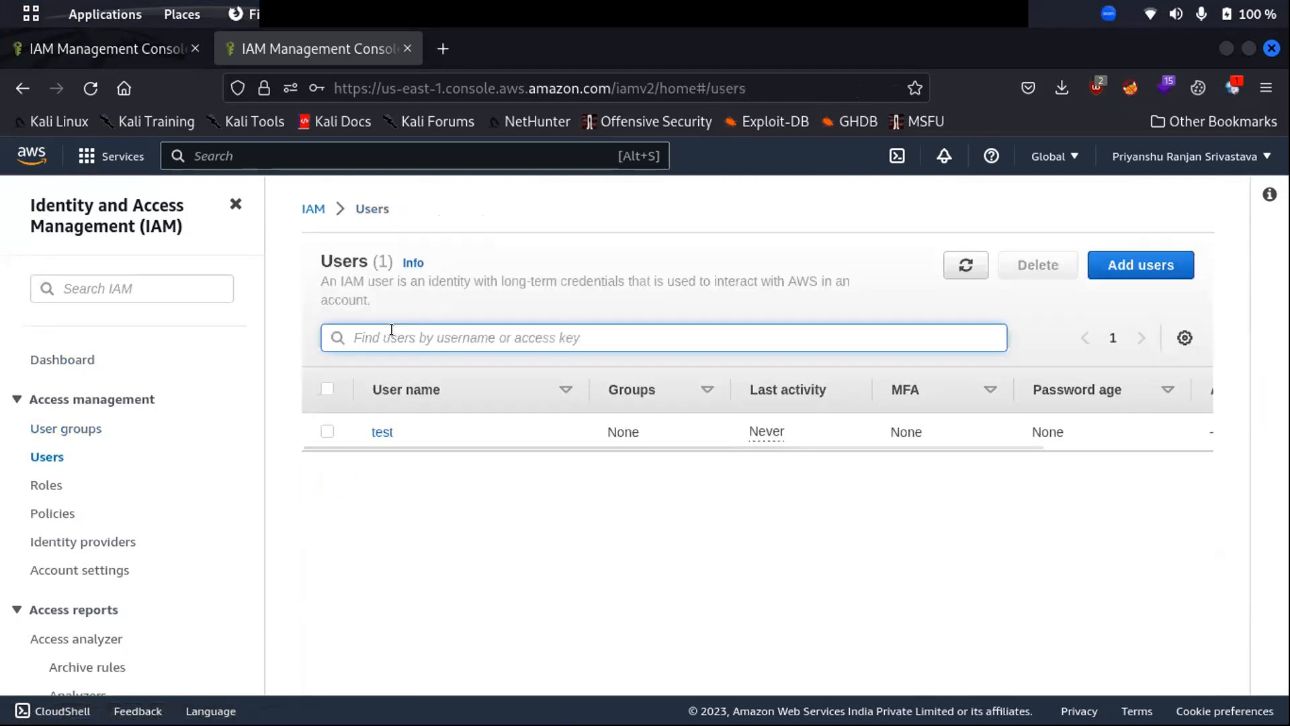
click(1141, 265)
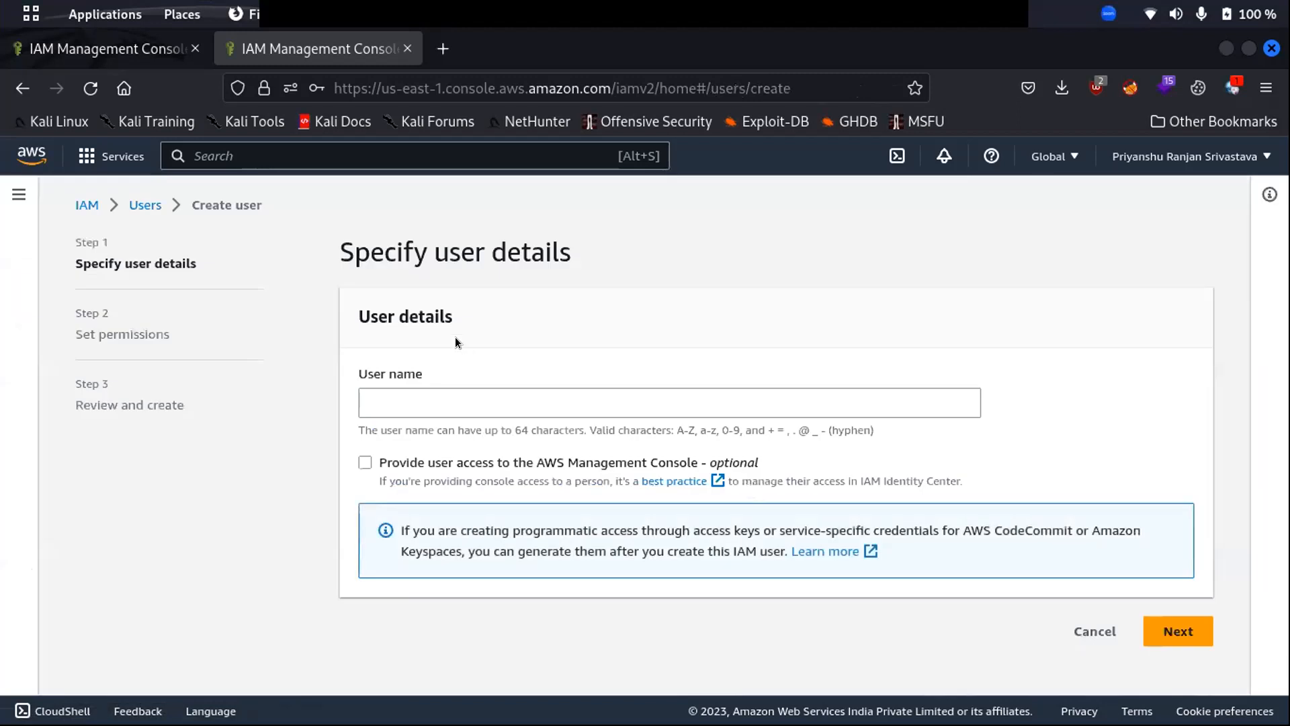
text(test2)
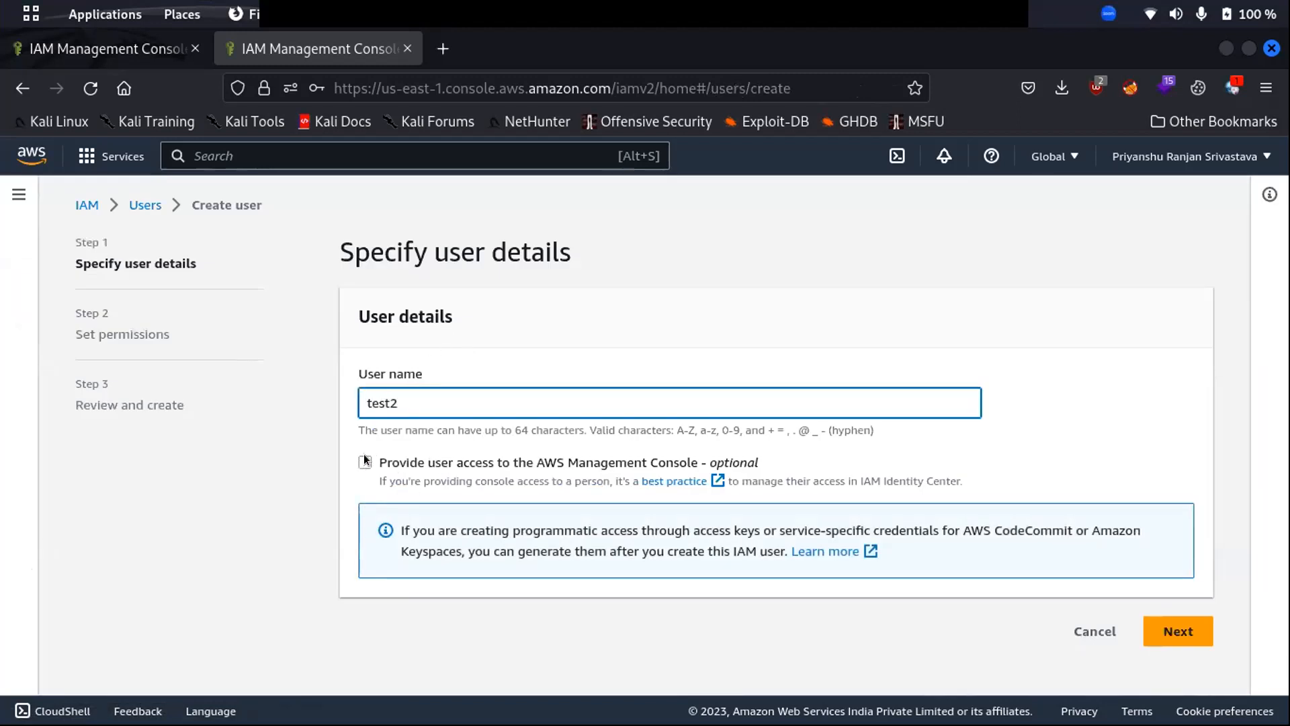
click(1168, 630)
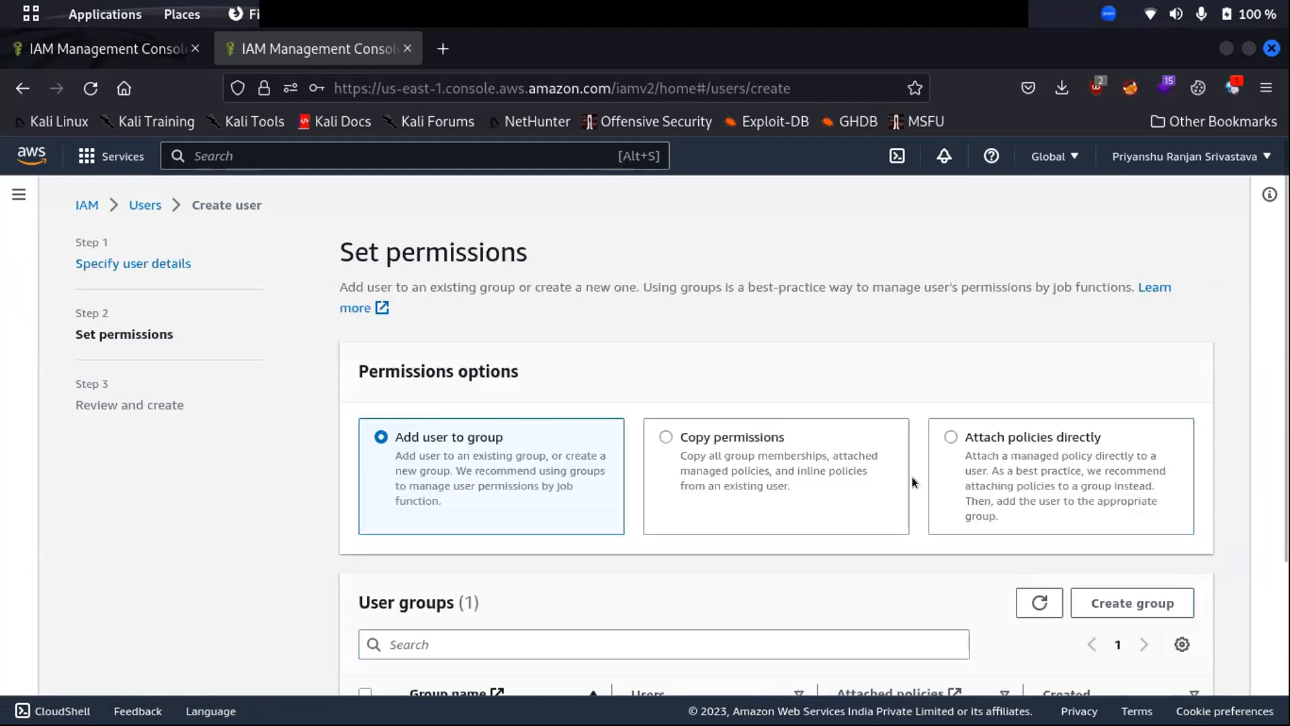
scroll(727, 454, down, 3)
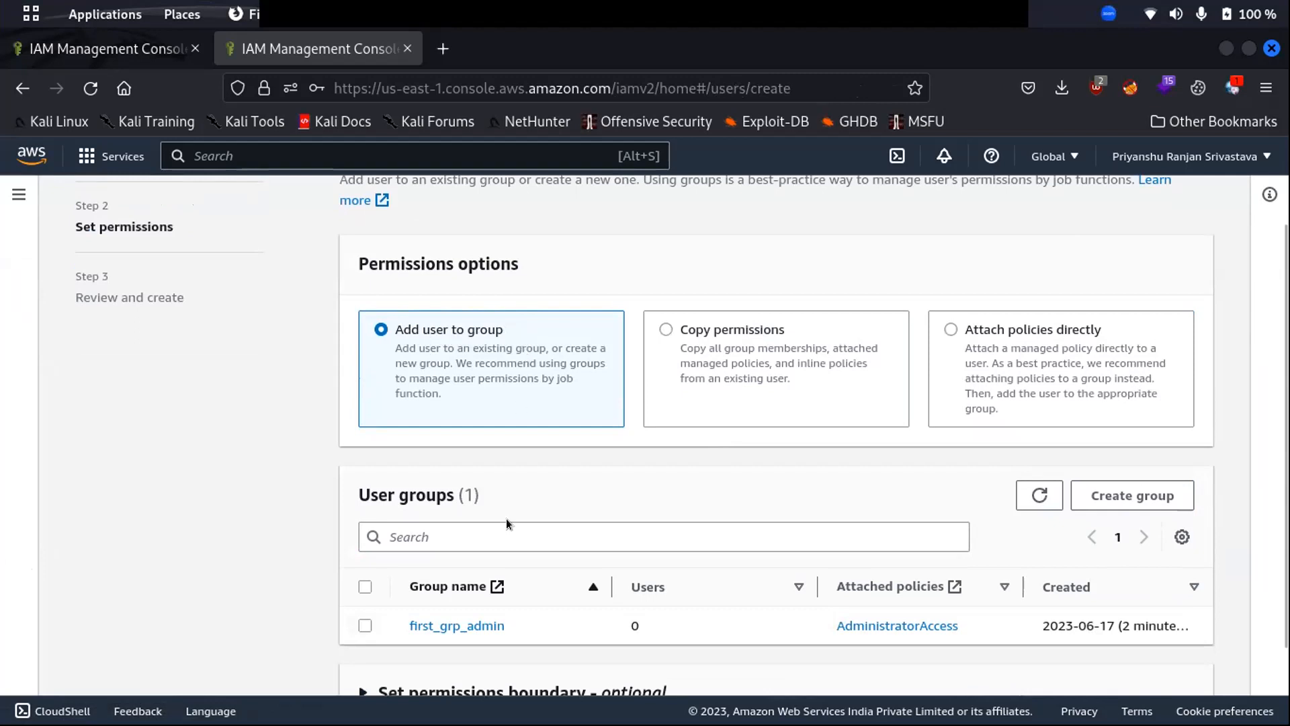
scroll(505, 524, down, 3)
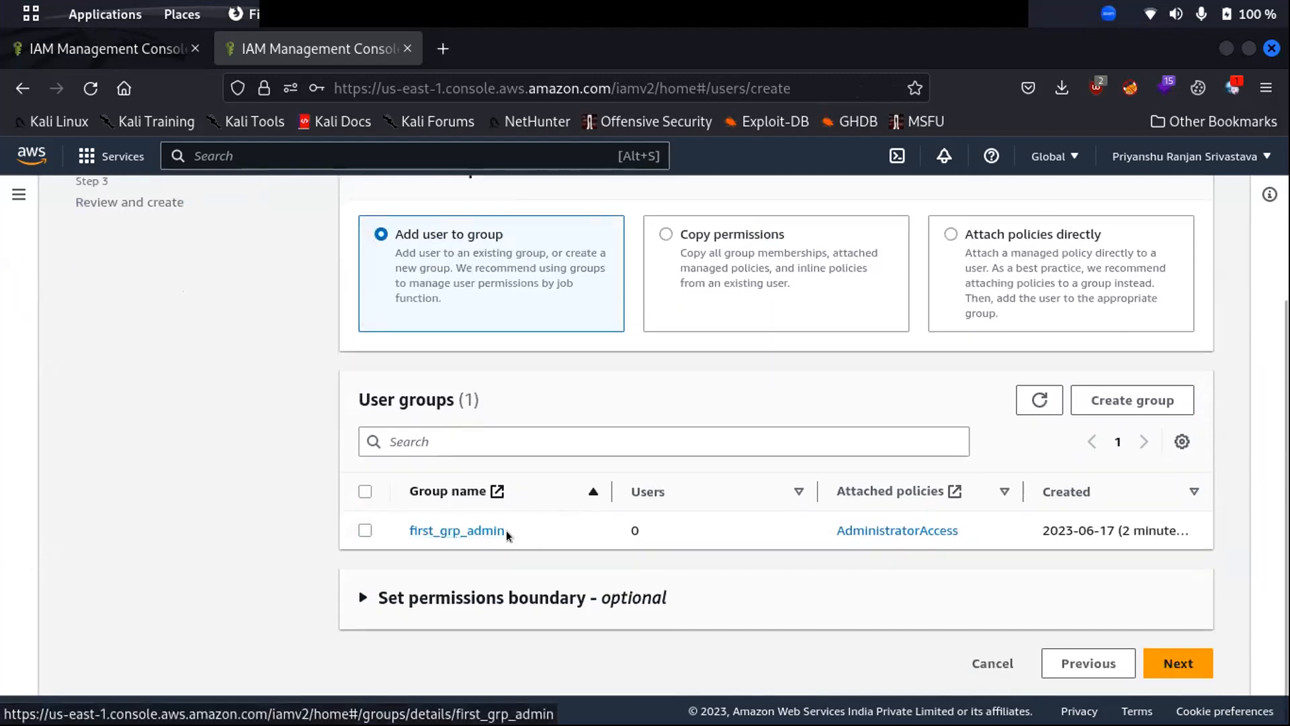
- Add the new user to the first_grp_admin group
click(366, 529)
scroll(479, 409, up, 5)
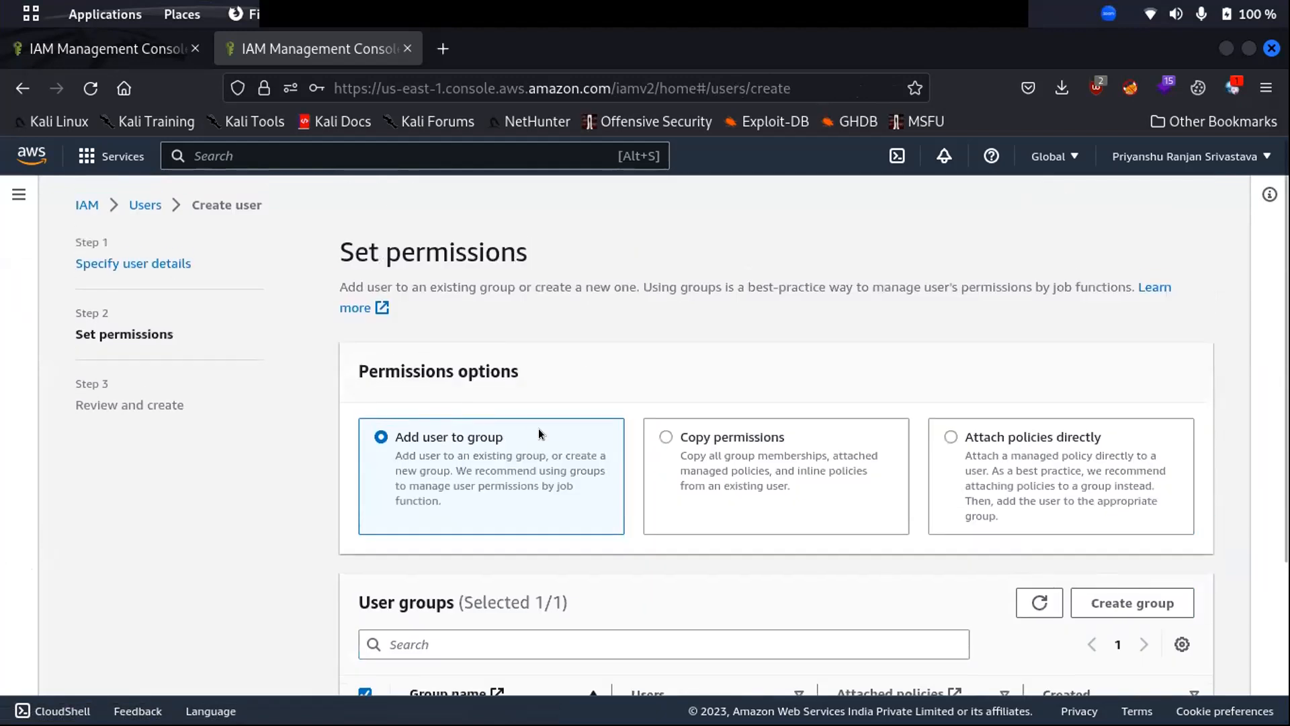
scroll(565, 396, down, 3)
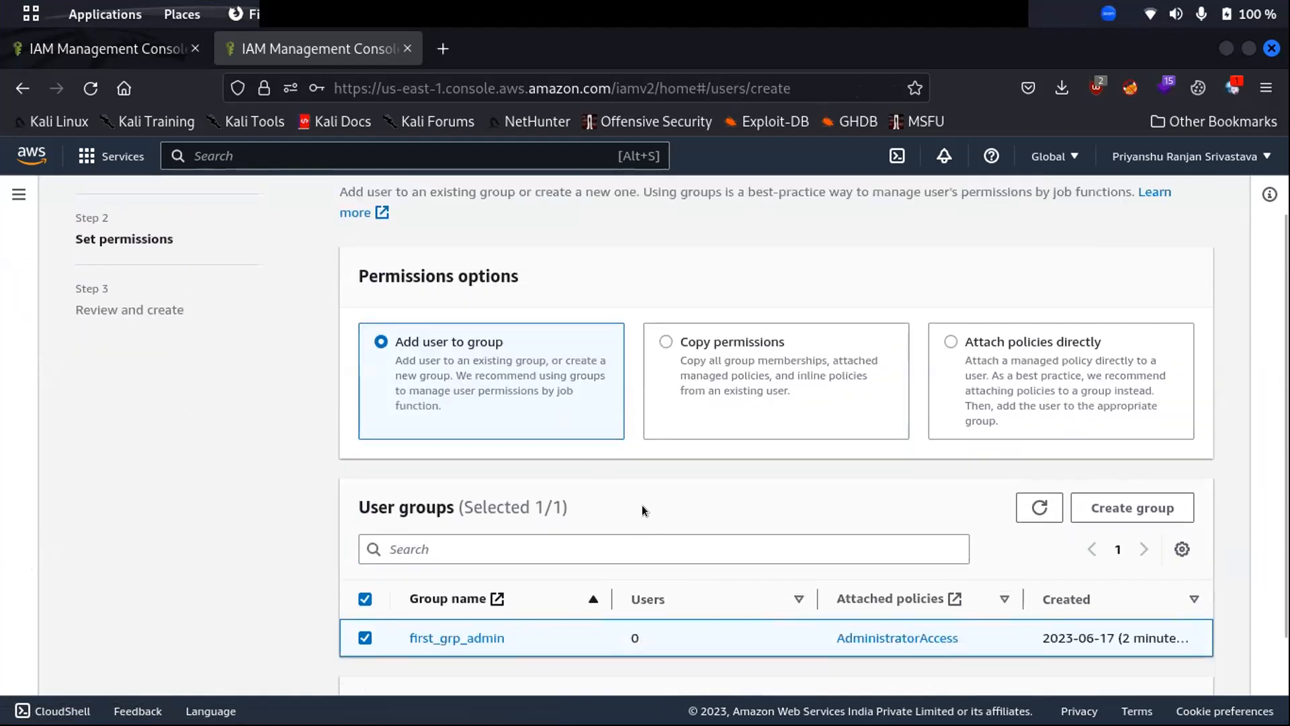
scroll(627, 521, down, 3)
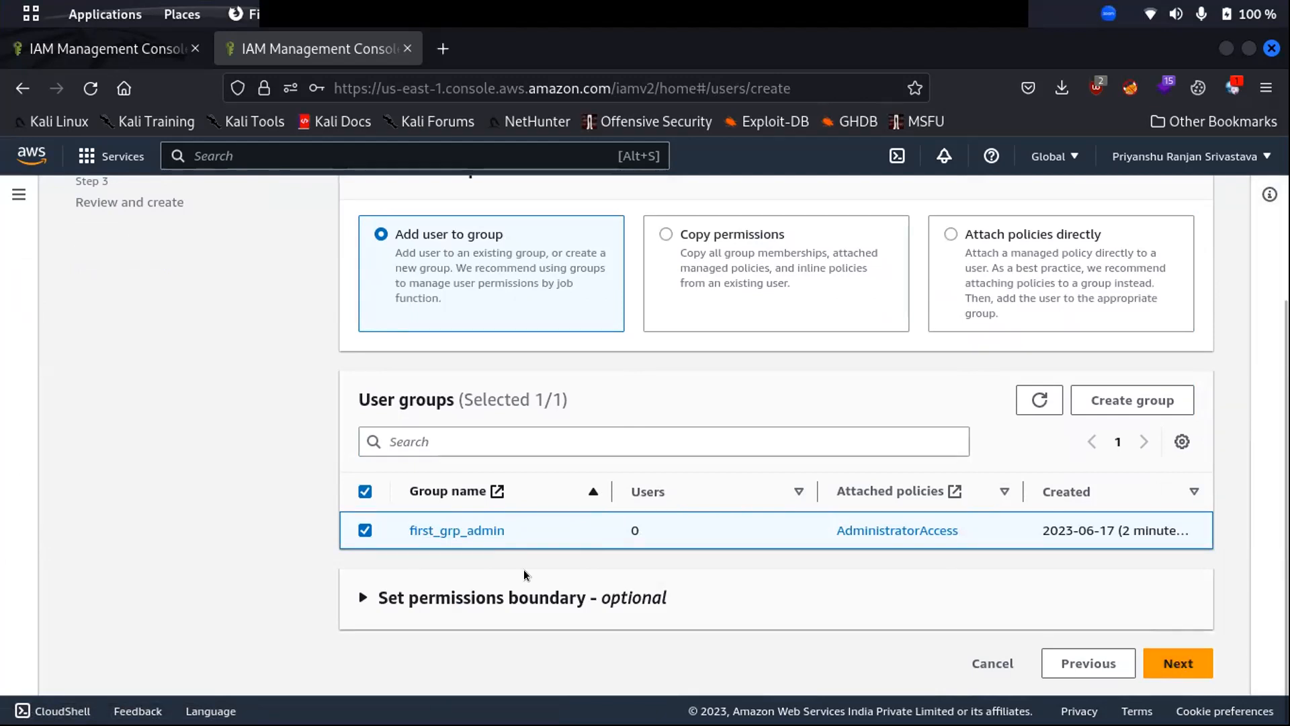
- Expand the optional permissions boundary settings and open a spare empty browser tab
click(358, 596)
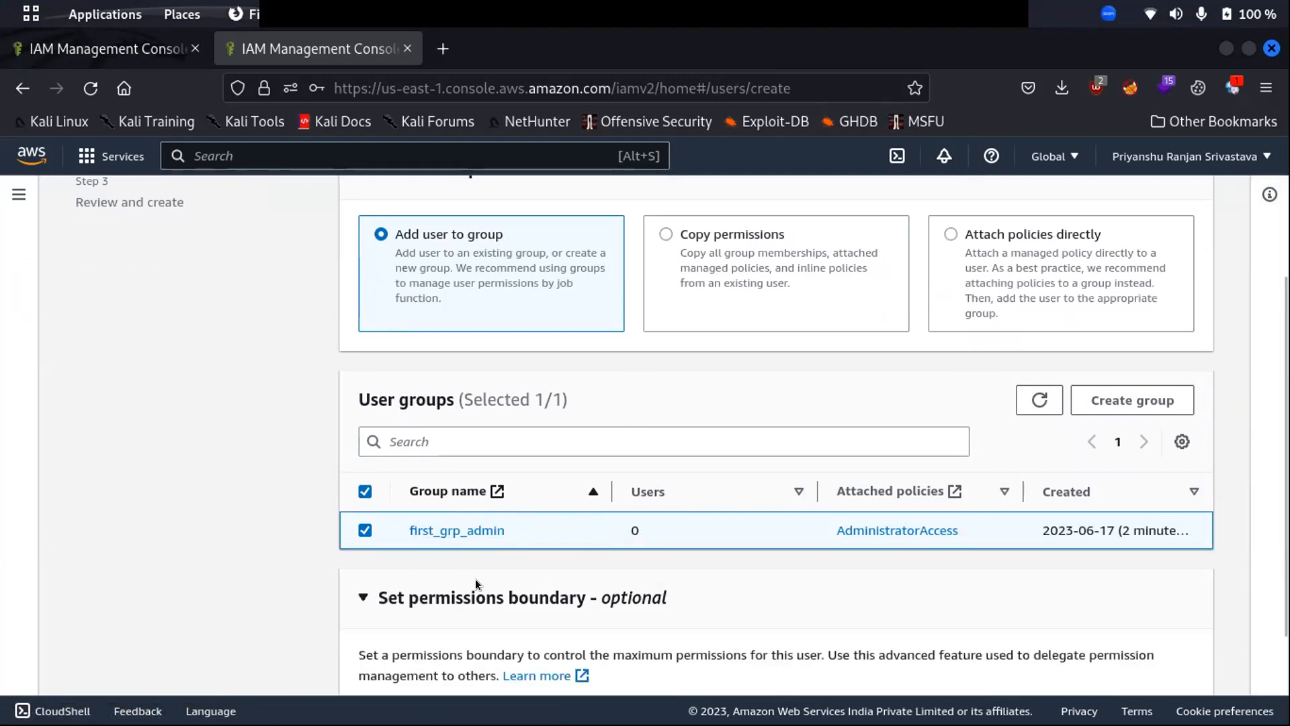
scroll(593, 567, down, 3)
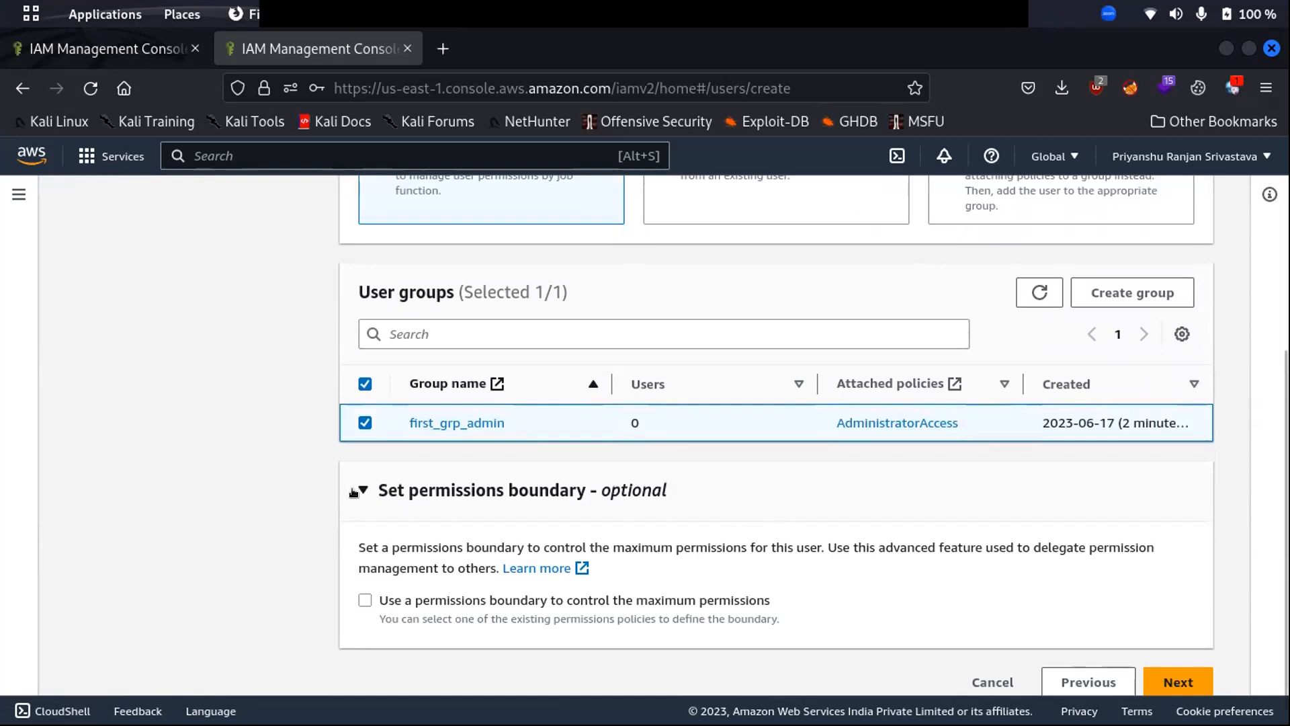
click(443, 41)
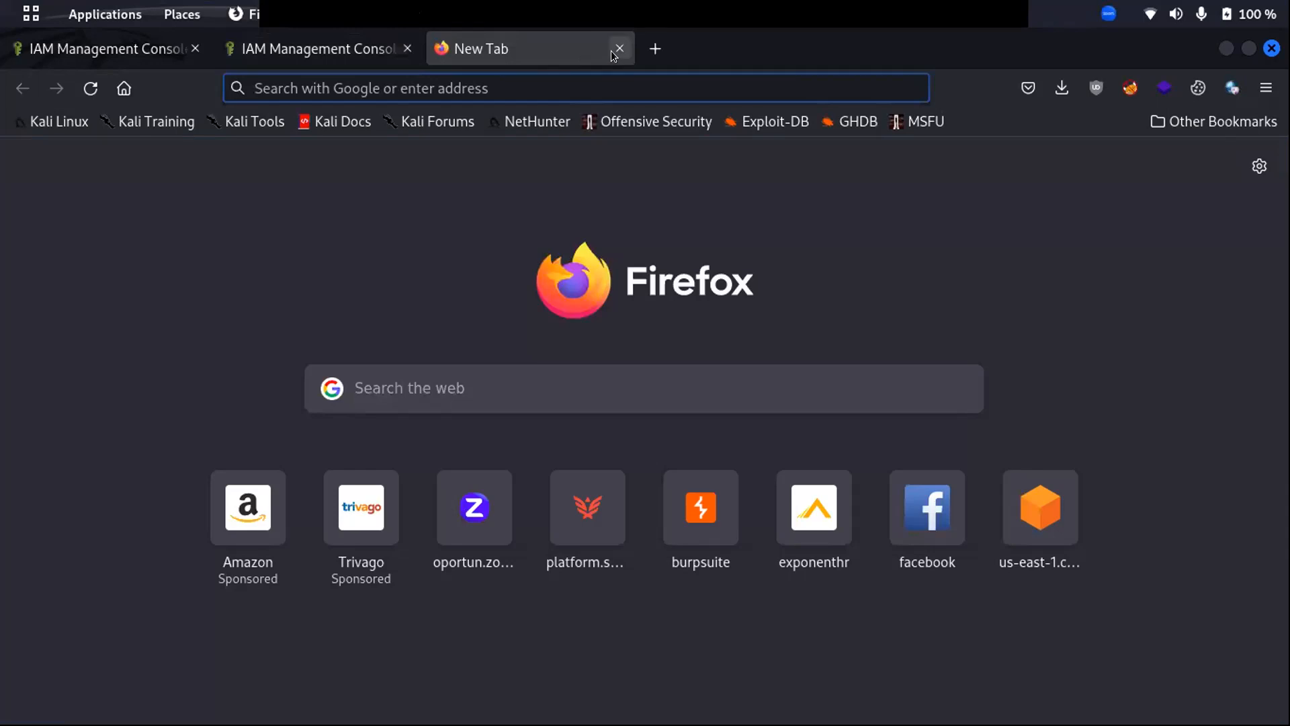
click(316, 47)
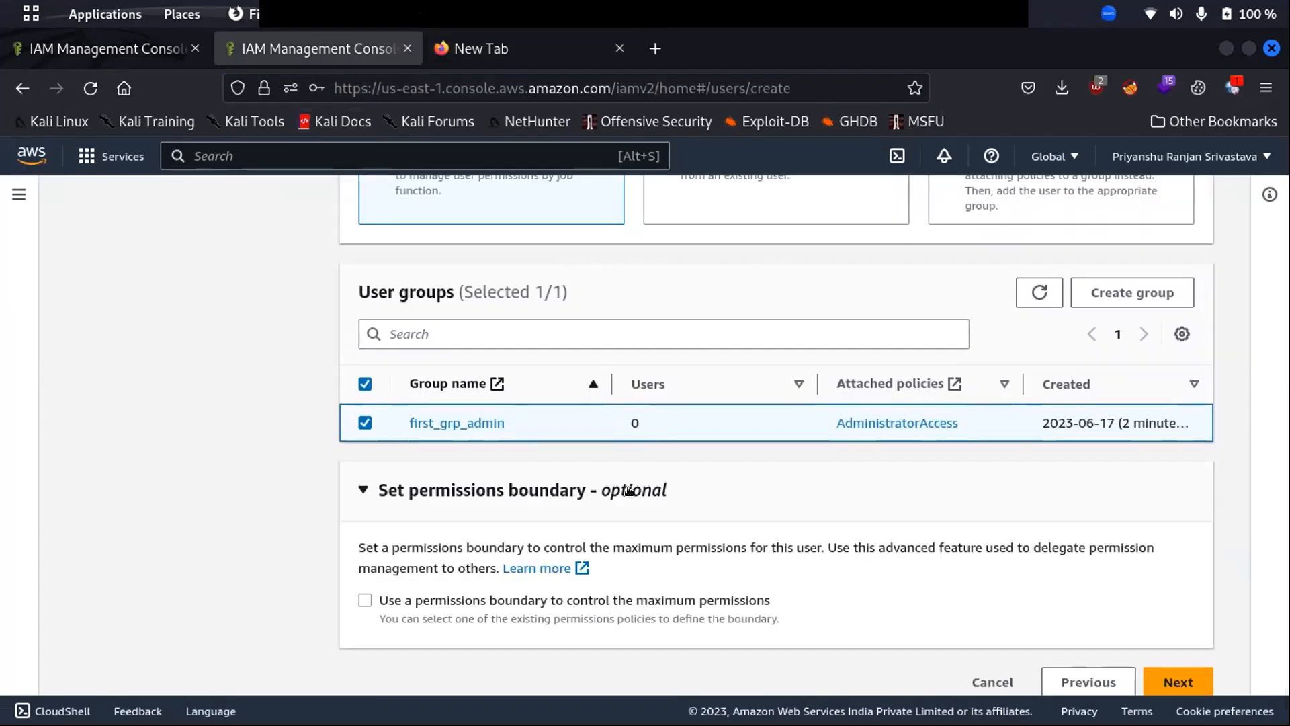
- Review and create user test2 with first_grp_admin membership
click(1176, 681)
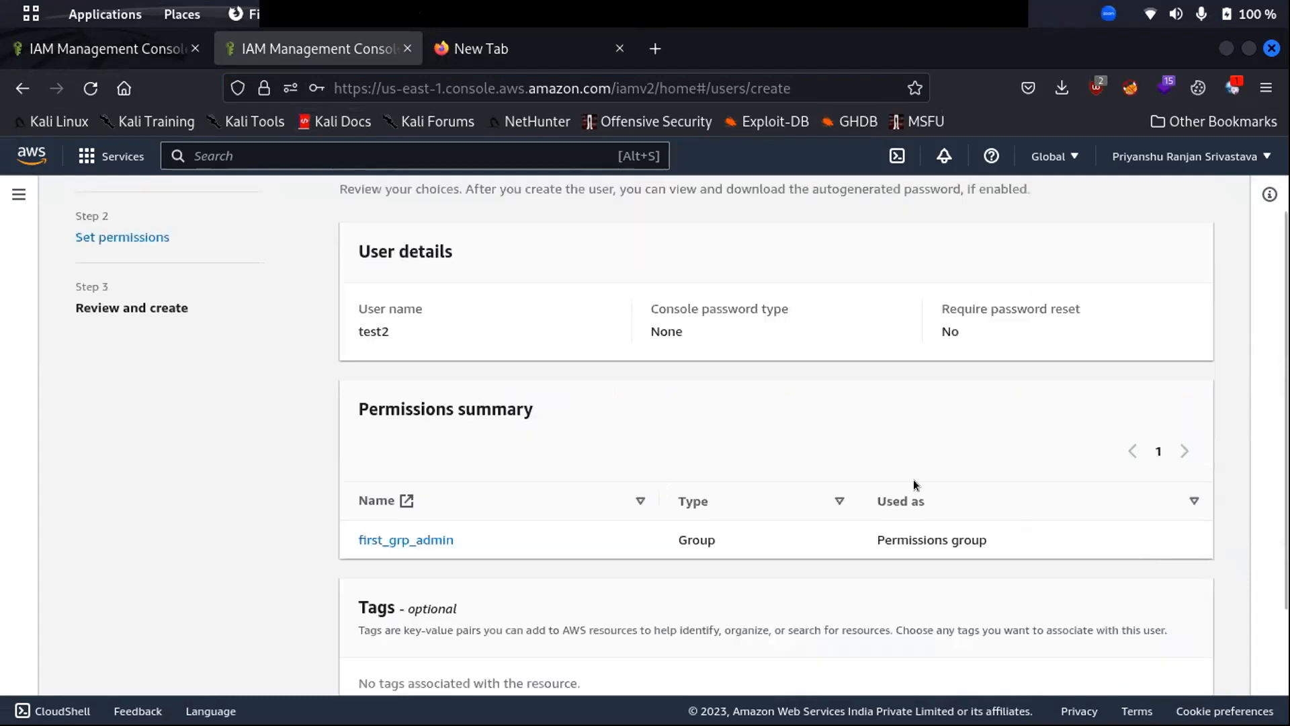
scroll(655, 358, down, 3)
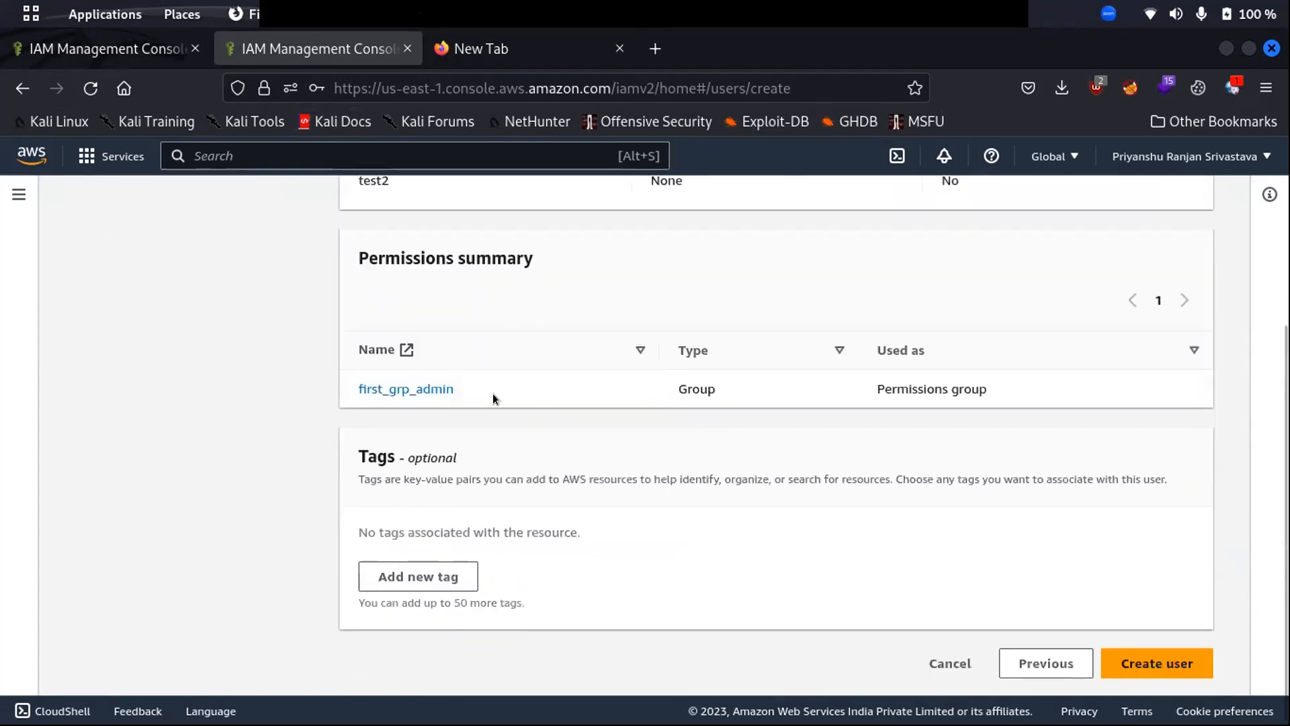
click(1157, 663)
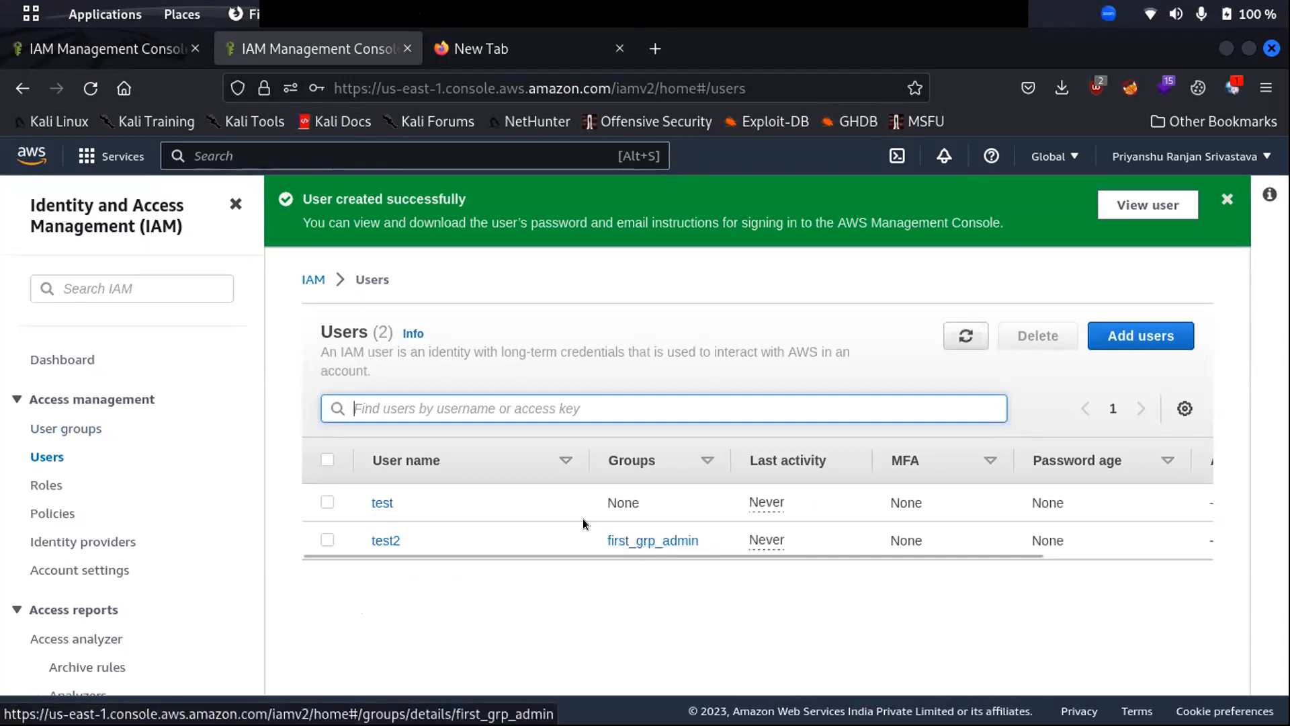
- Open test2's details and expand its inherited AdministratorAccess policy JSON
click(376, 540)
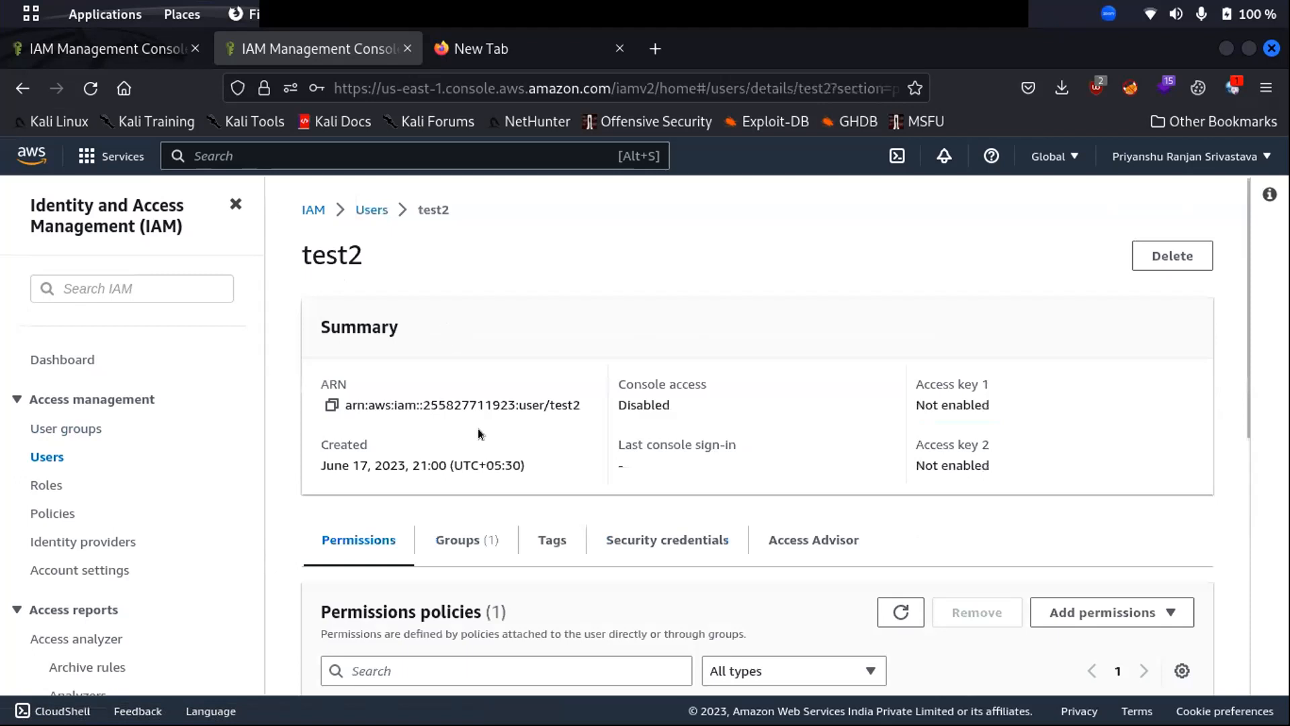
scroll(477, 429, down, 2)
scroll(506, 429, down, 1)
scroll(470, 403, up, 3)
scroll(430, 483, down, 3)
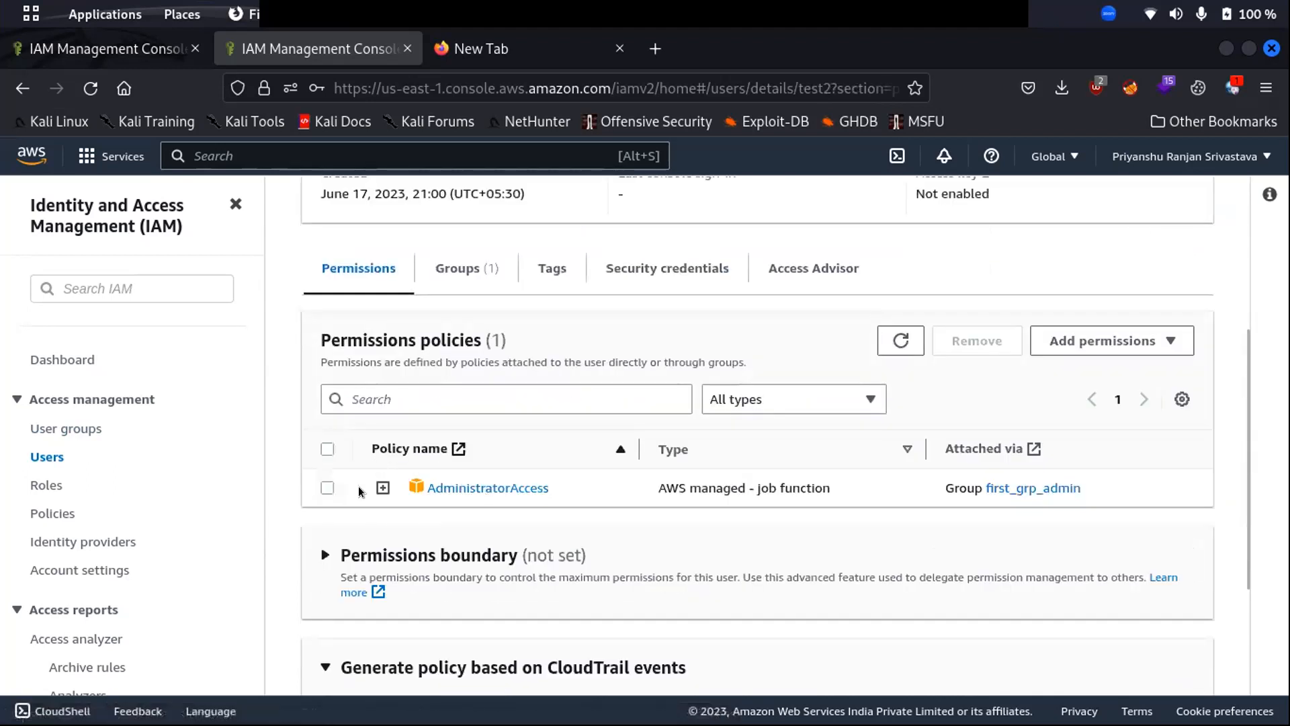
click(383, 488)
scroll(534, 491, down, 2)
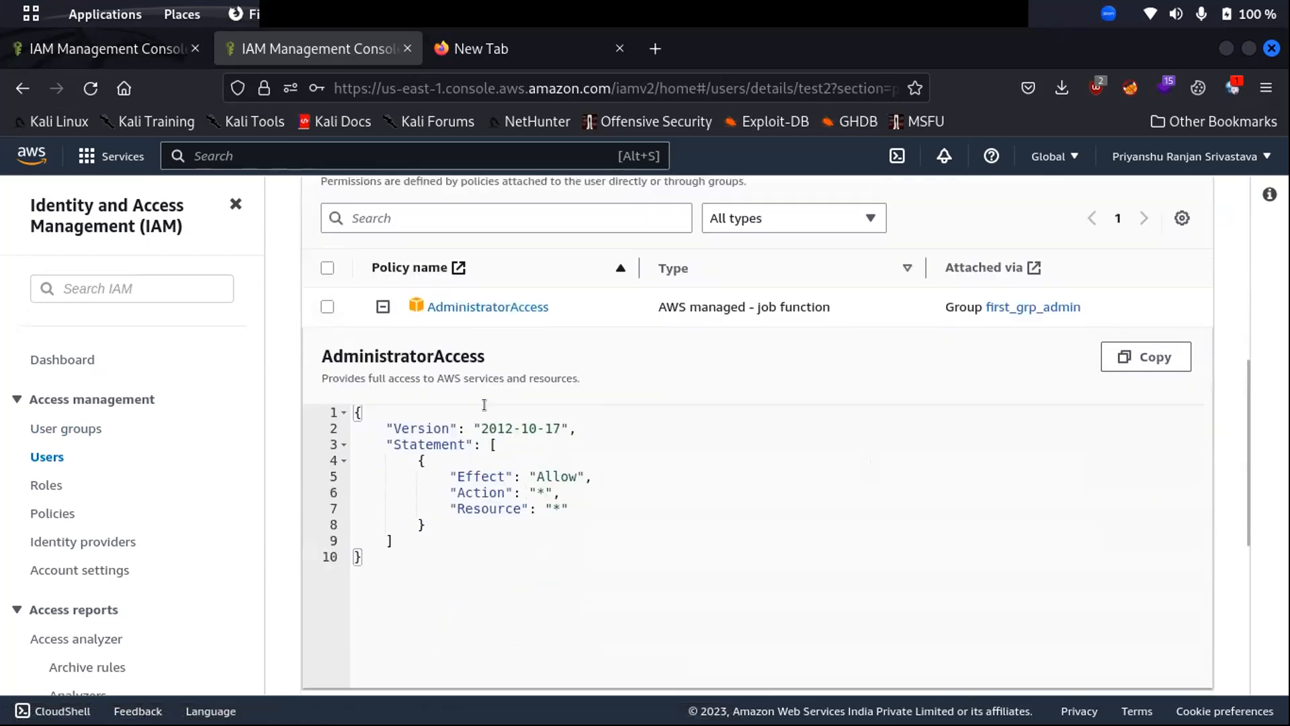
scroll(499, 381, up, 3)
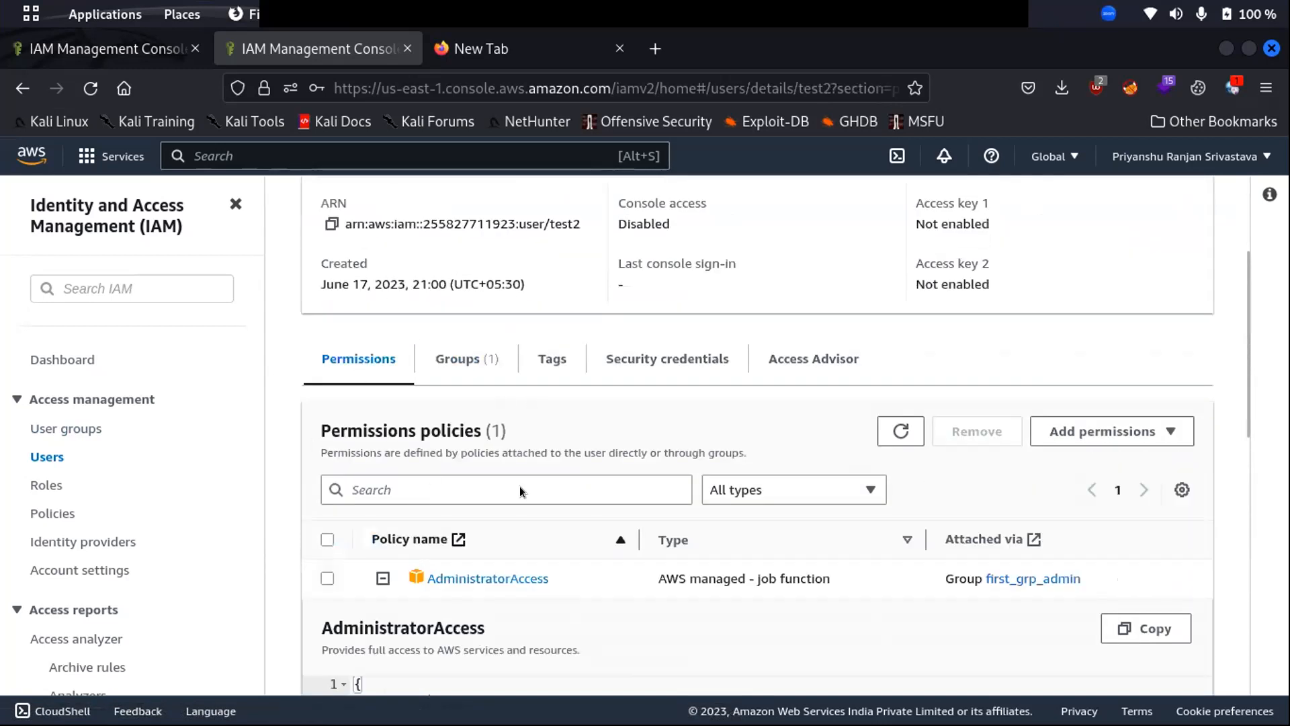
scroll(861, 423, down, 3)
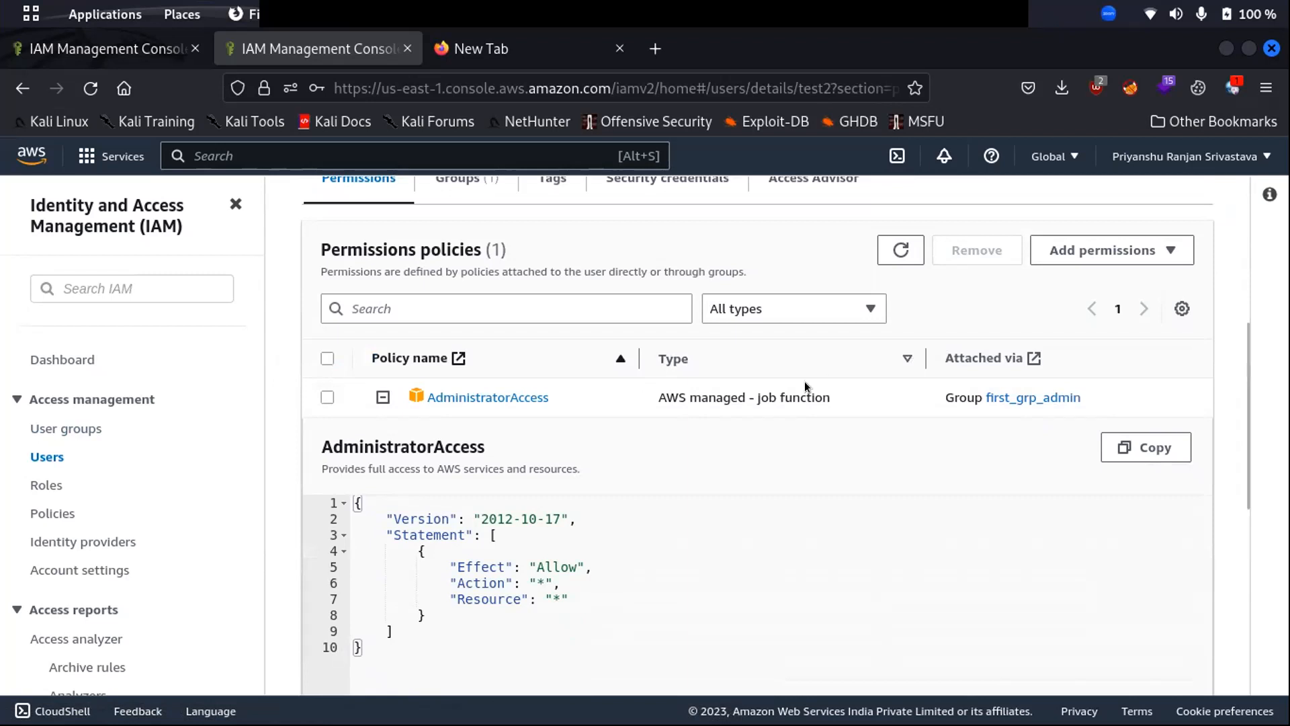
scroll(881, 365, down, 4)
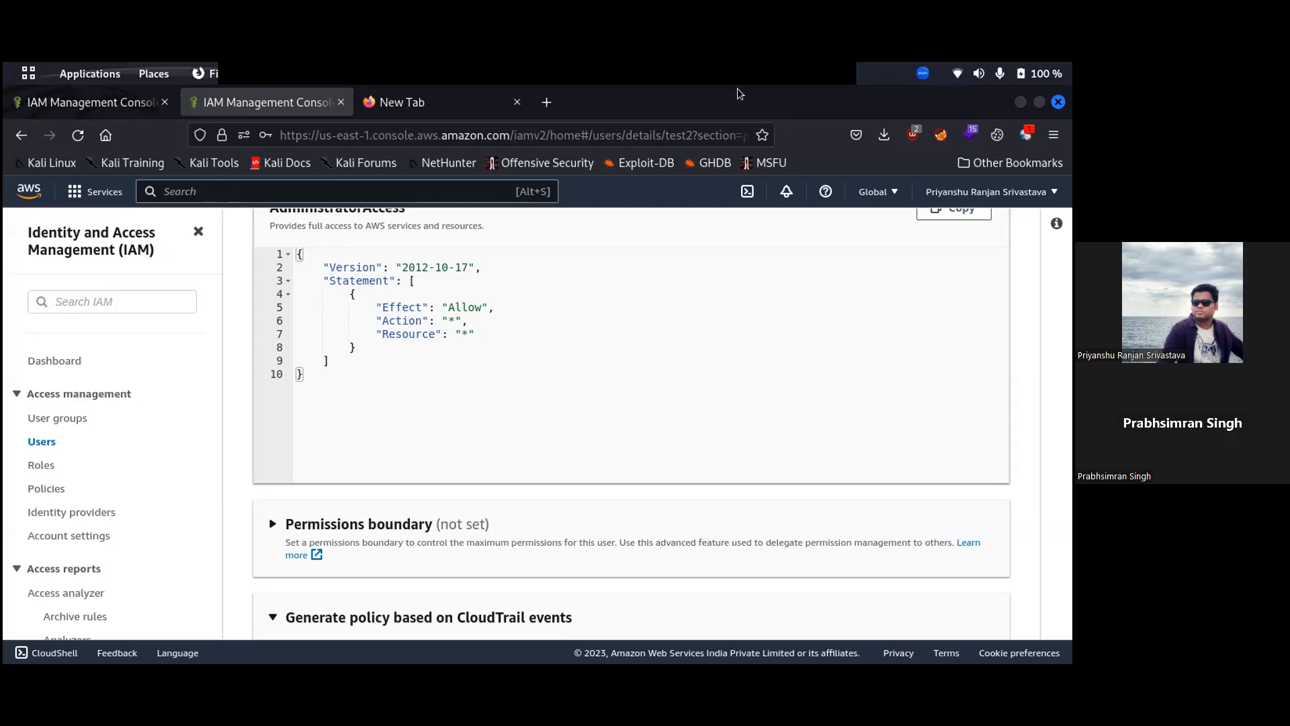
scroll(323, 434, up, 8)
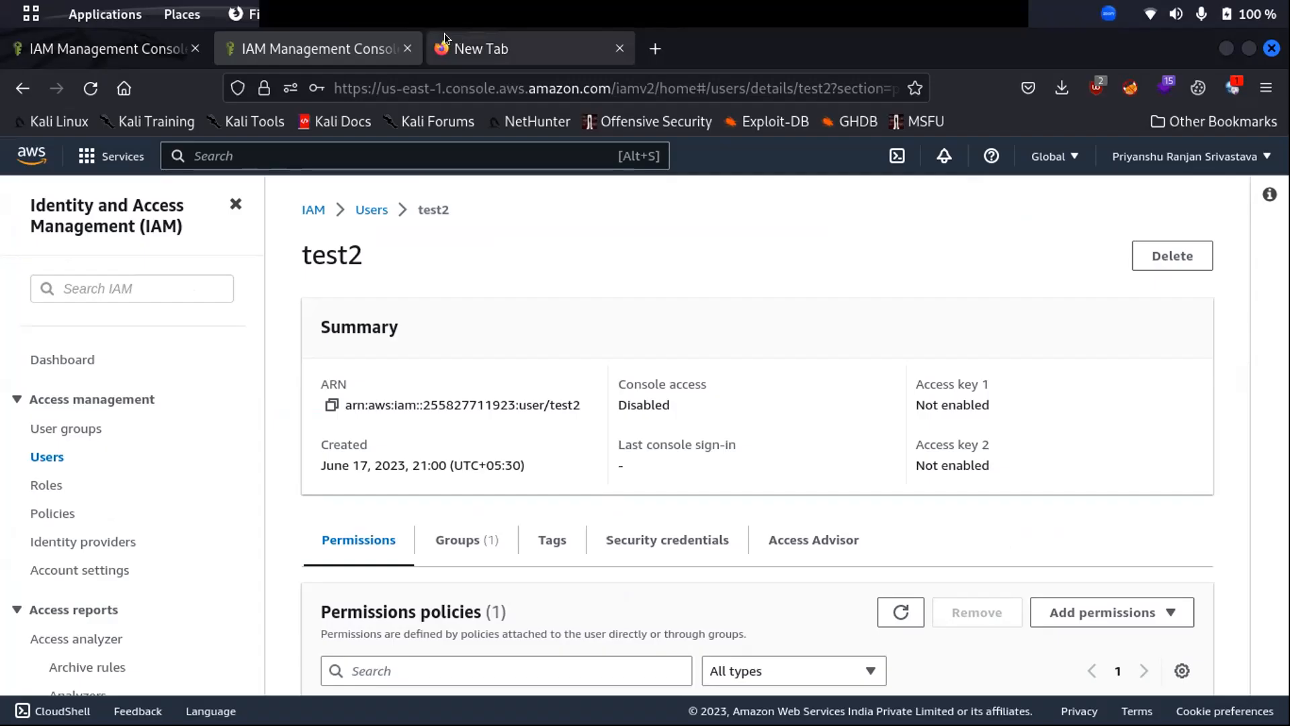
- Close the empty browser tab and navigate through Roles to the IAM Policies list
click(445, 34)
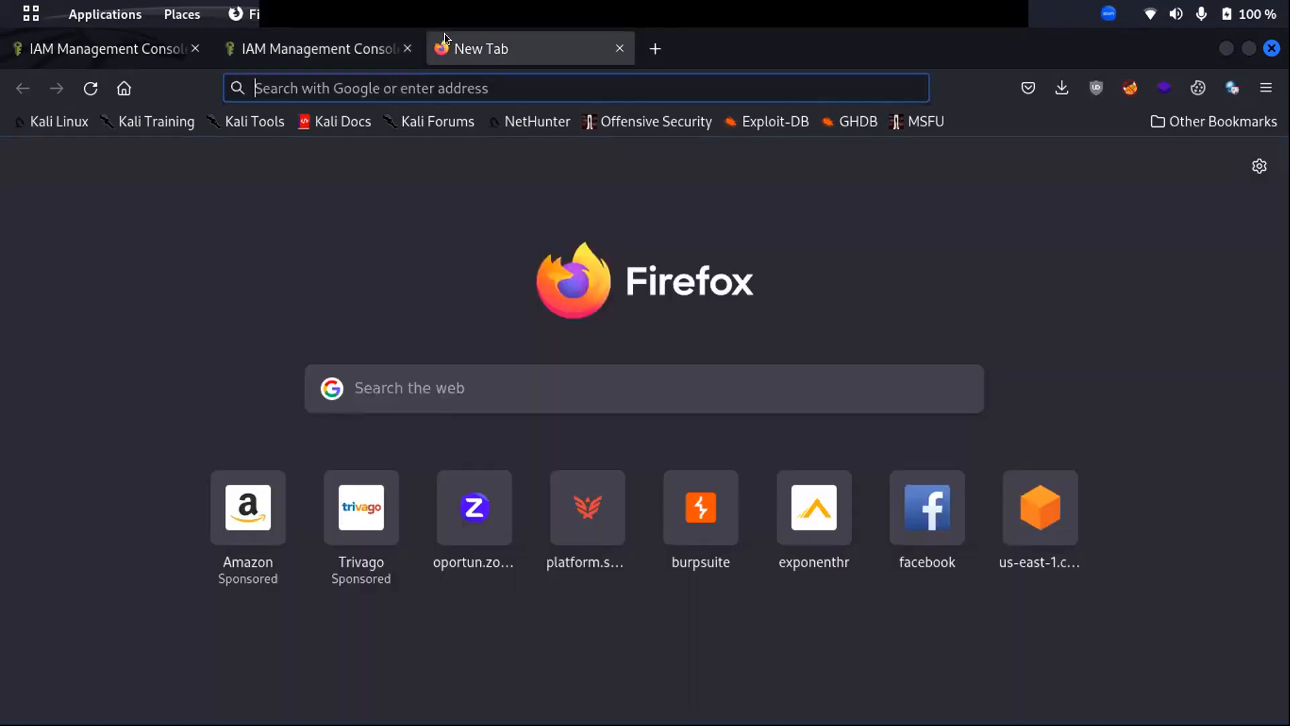
click(618, 48)
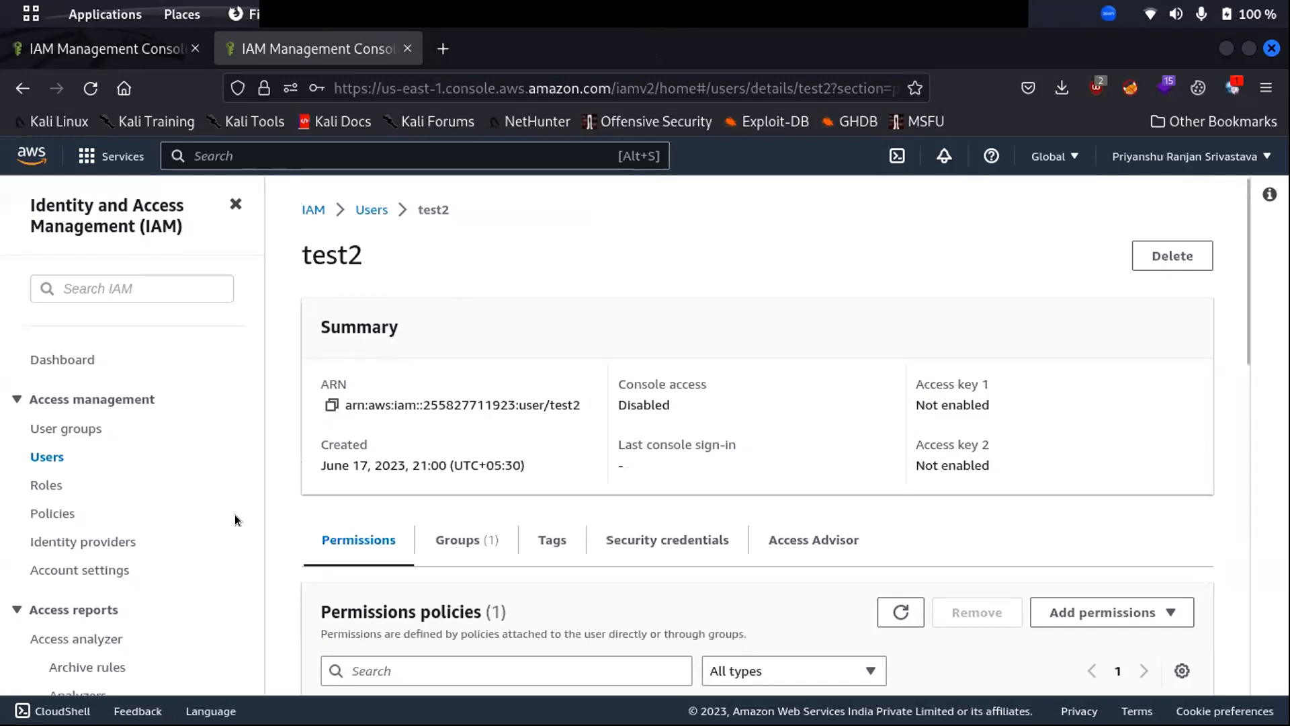
scroll(385, 493, down, 3)
click(37, 485)
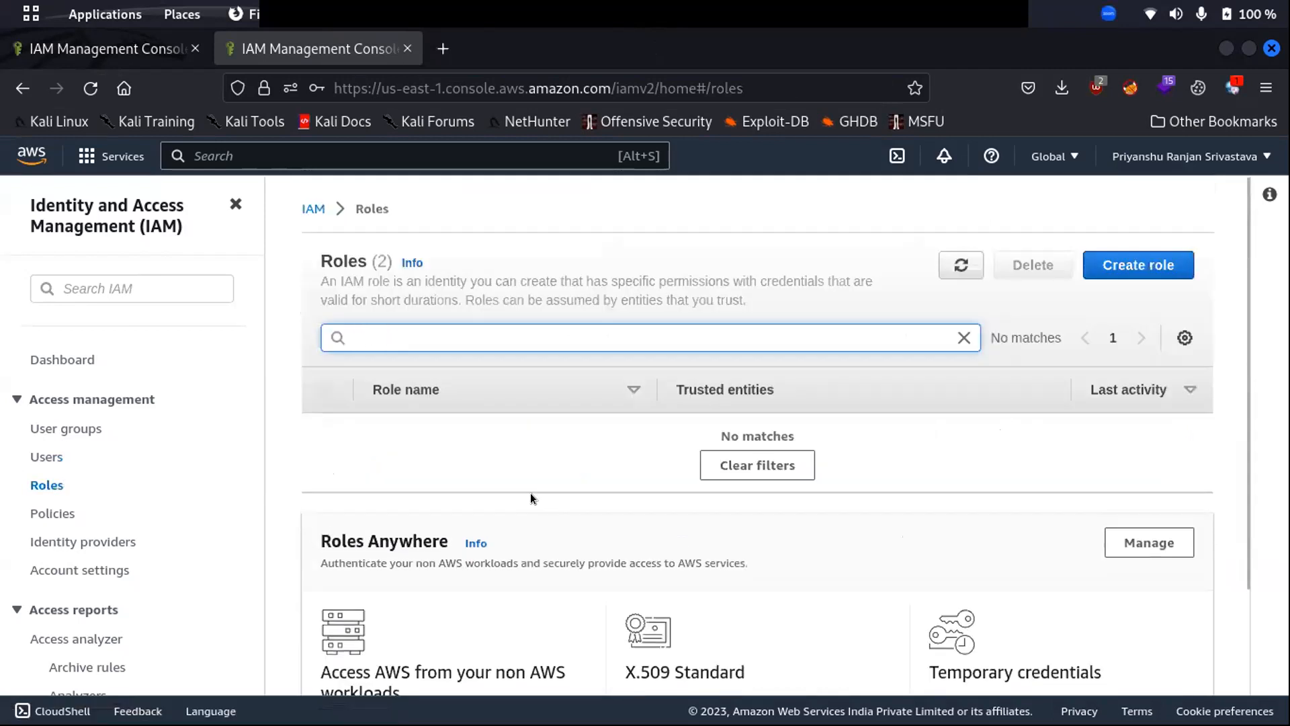
click(57, 513)
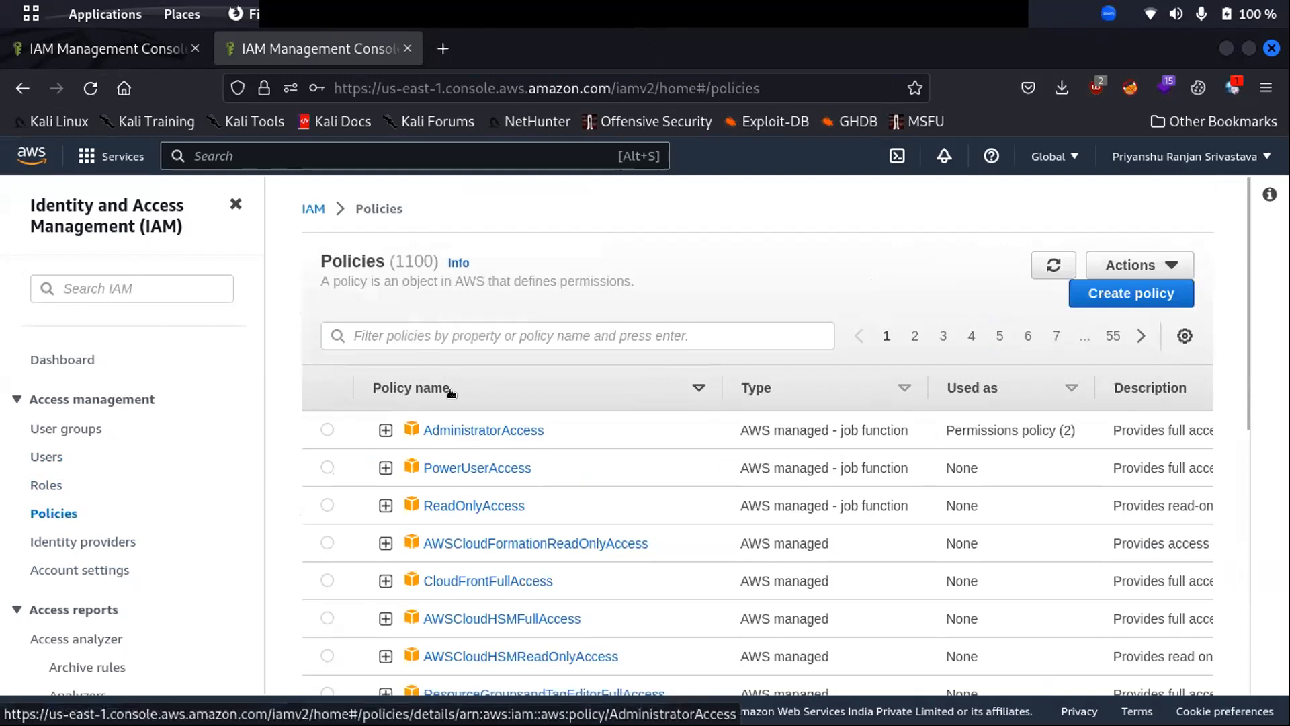
scroll(450, 383, down, 3)
scroll(352, 308, up, 2)
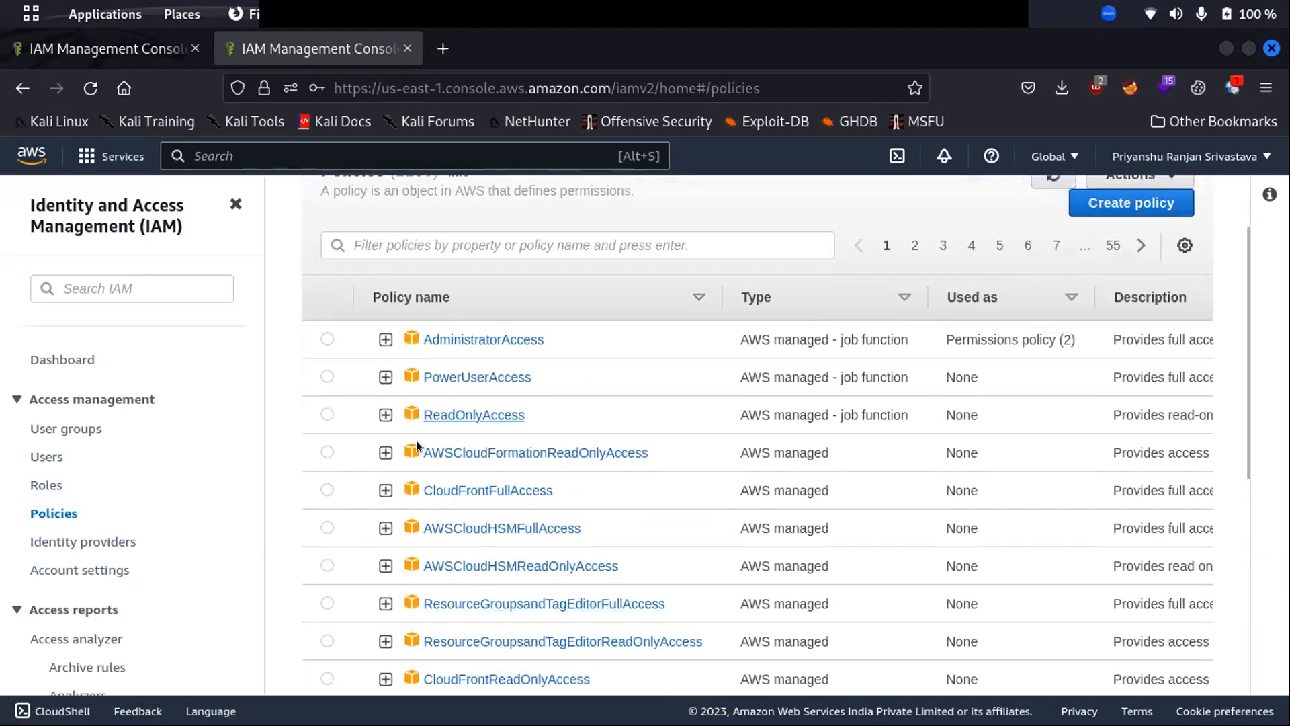
- Expand and collapse AdministratorAccess, resizing the Used as and Policy name columns
click(385, 339)
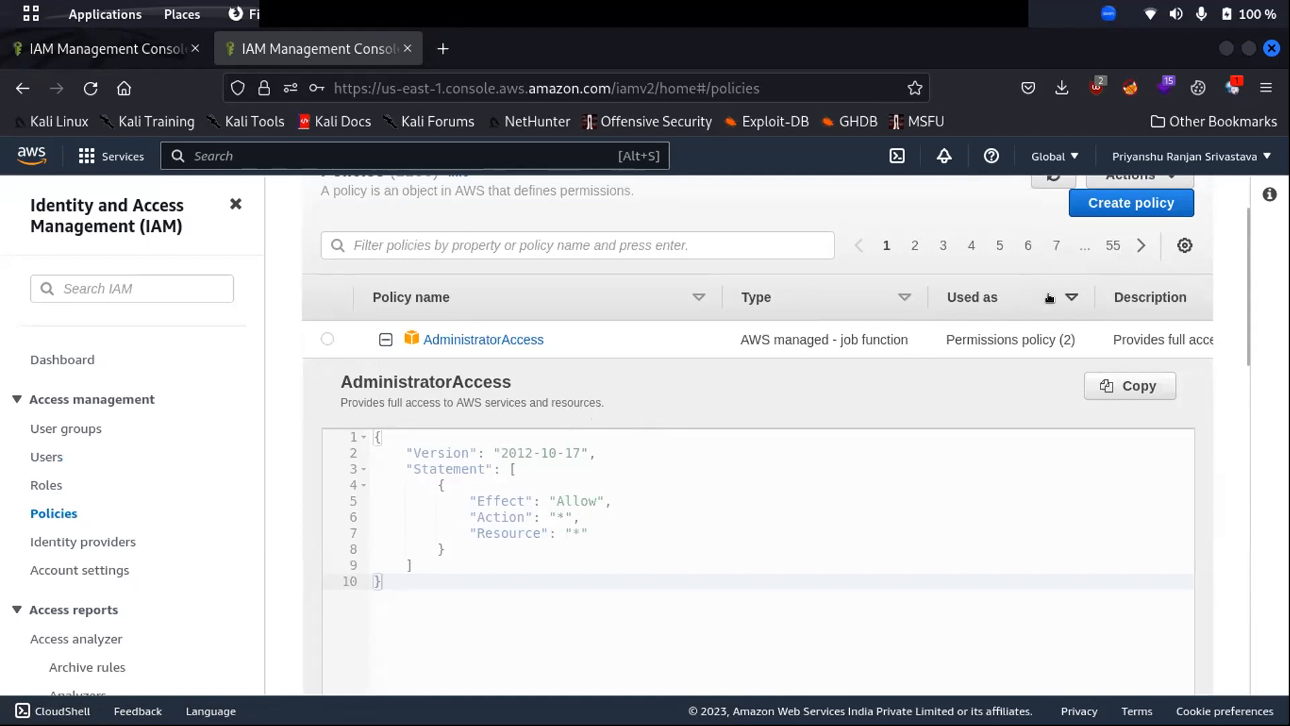
drag(1093, 288, 825, 281)
double_click(1112, 336)
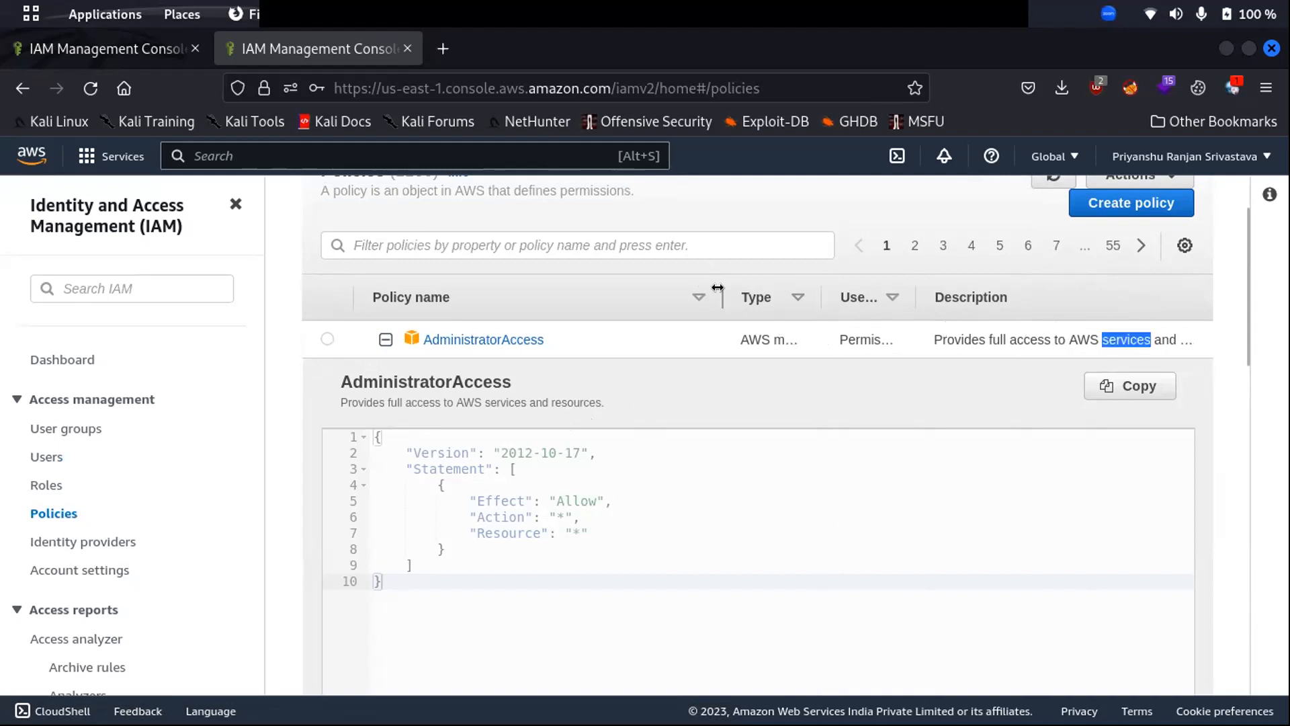
drag(709, 287, 562, 286)
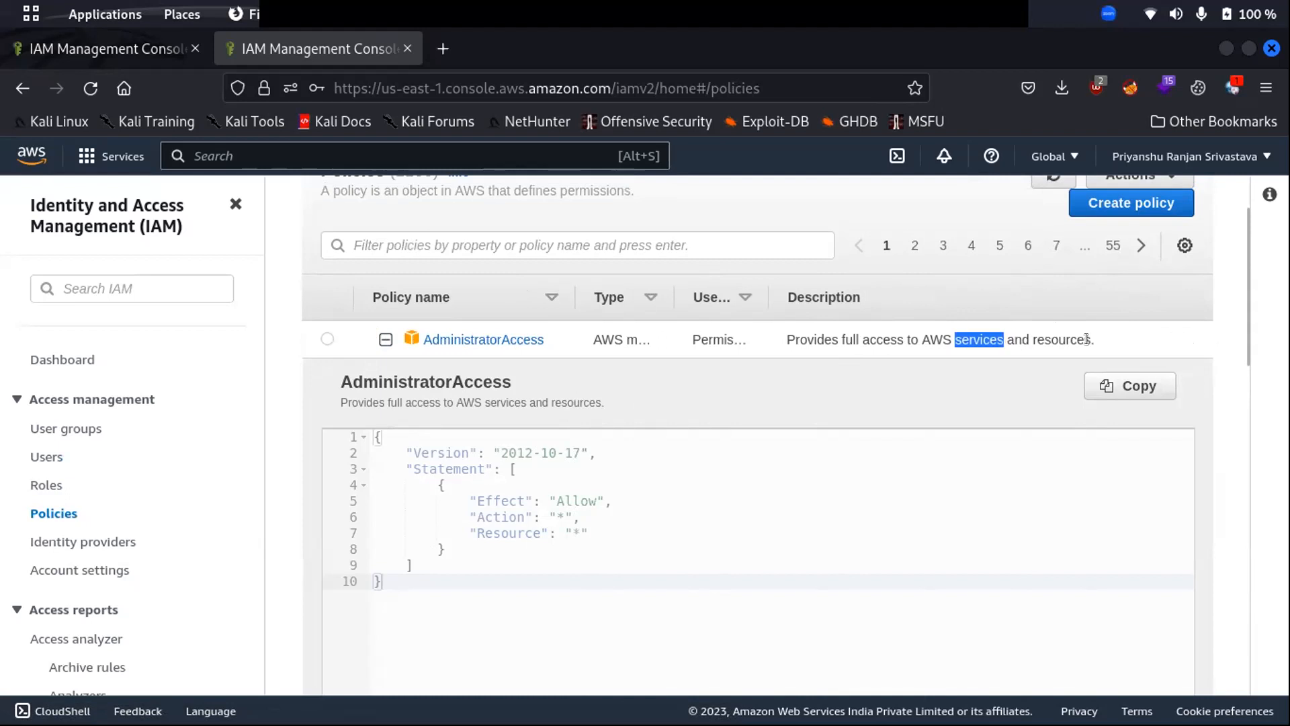
click(590, 268)
drag(573, 286, 810, 295)
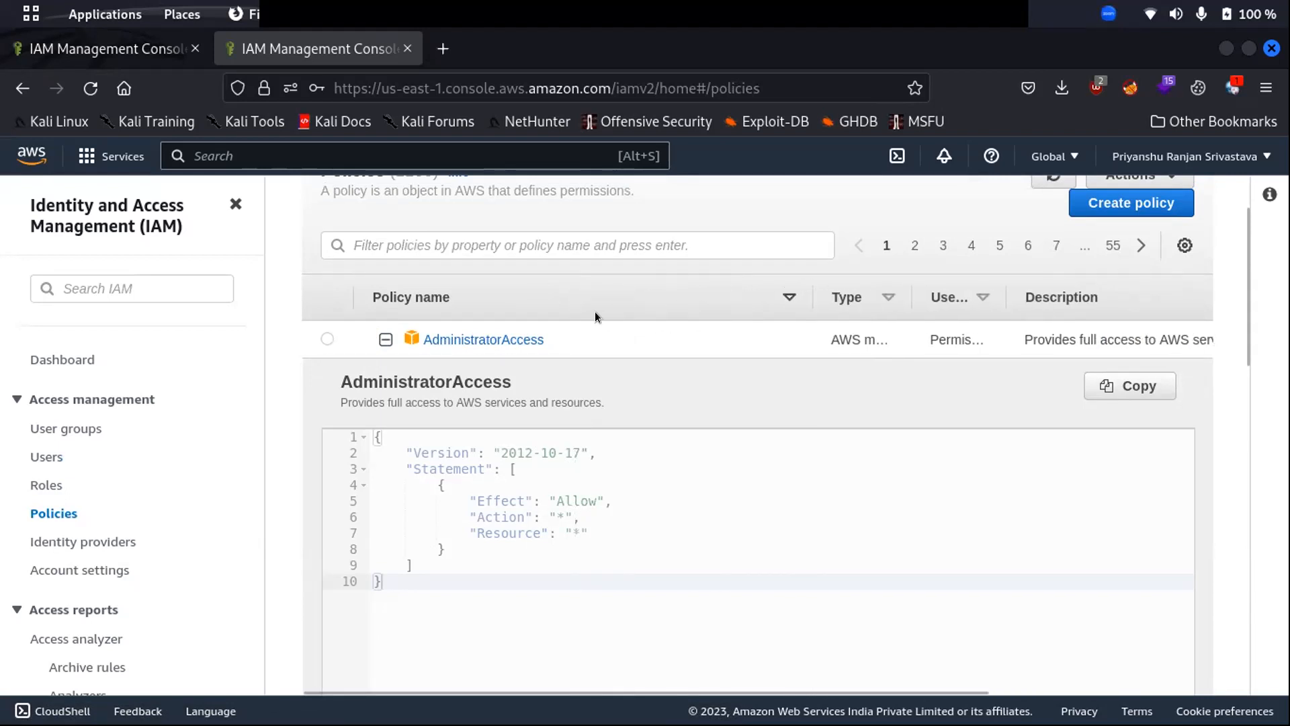
click(385, 339)
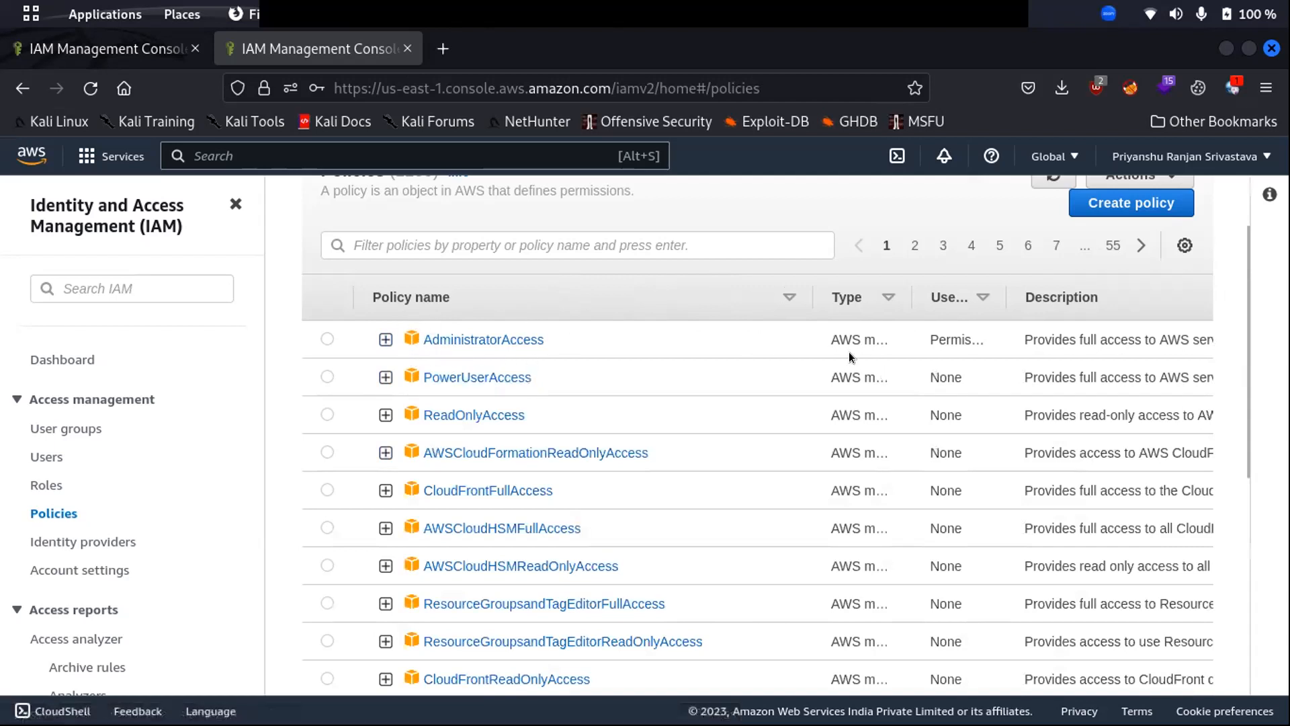
drag(808, 288, 670, 287)
scroll(387, 376, down, 6)
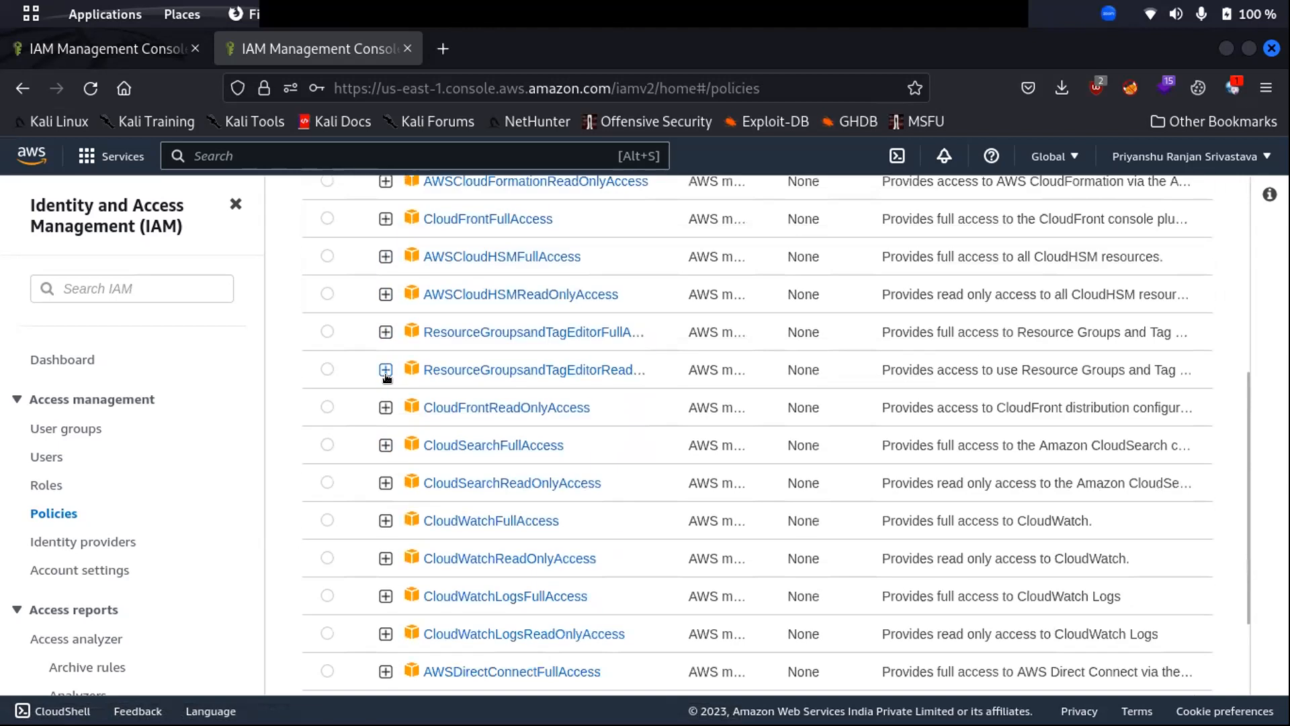
scroll(387, 379, up, 7)
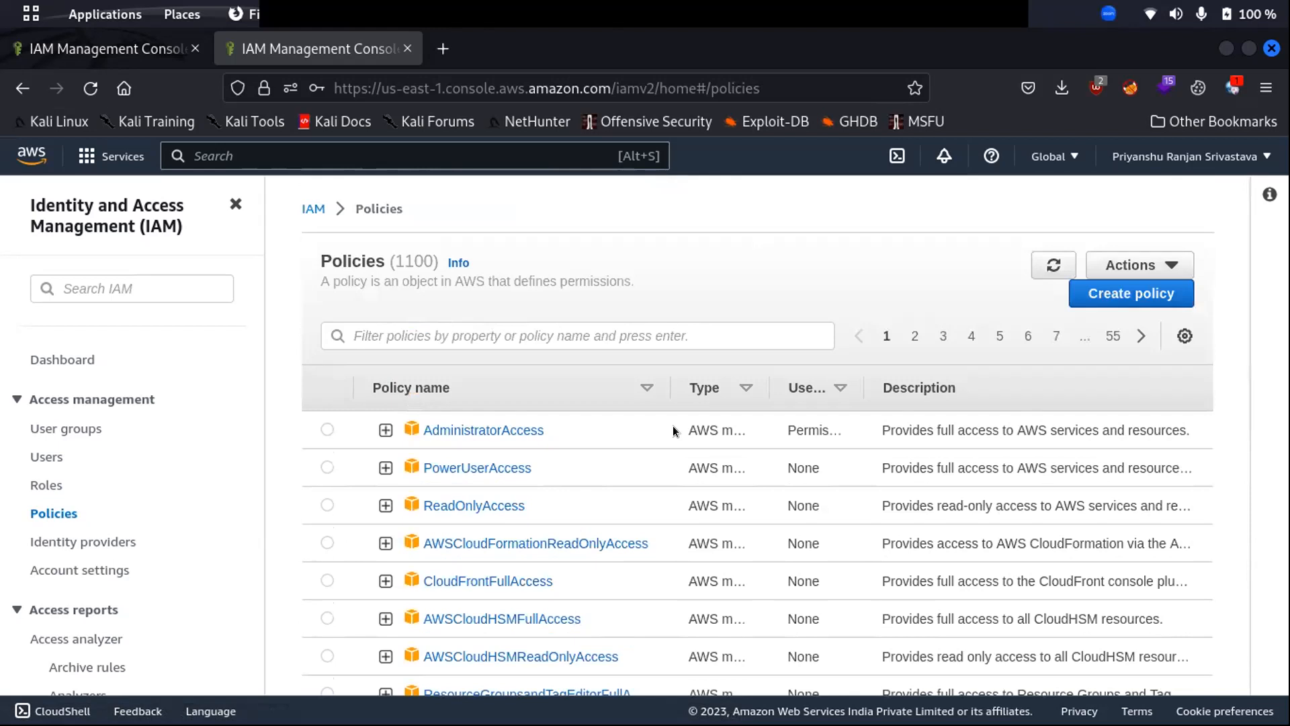
- Start a new policy for the IAM service and allow the CreateUser write action
click(1100, 293)
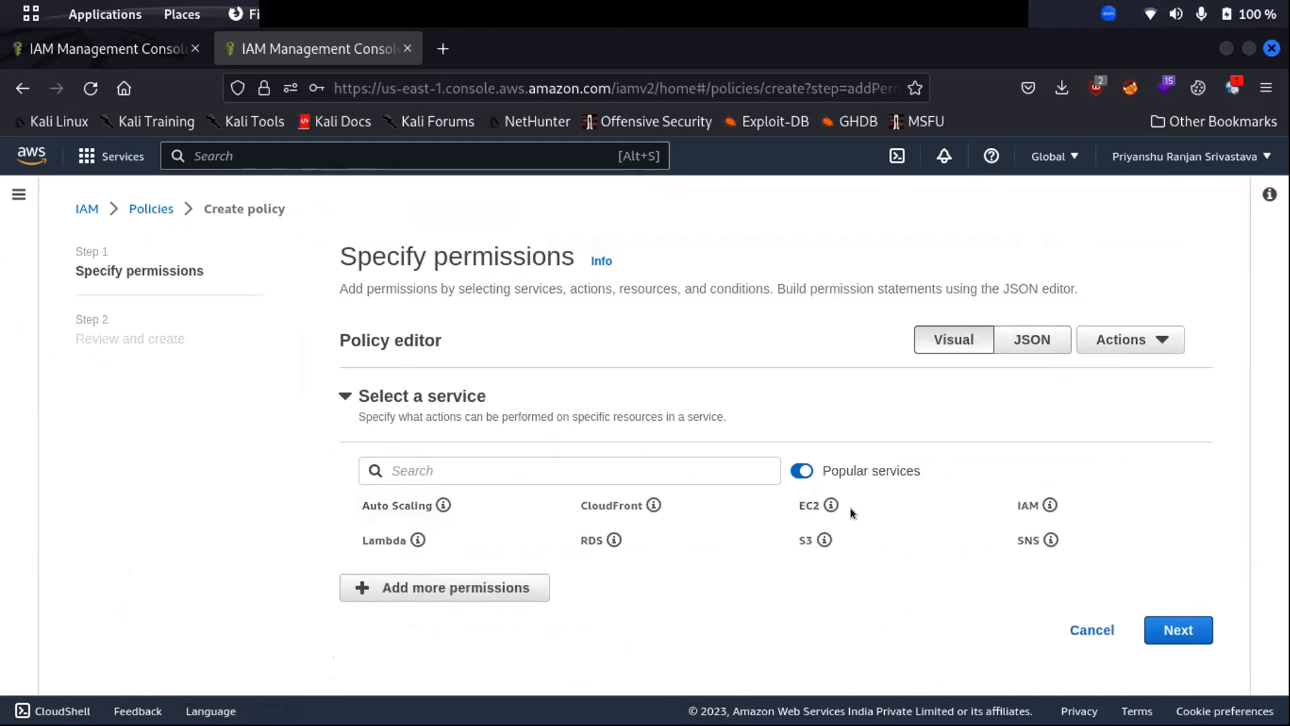
click(1022, 505)
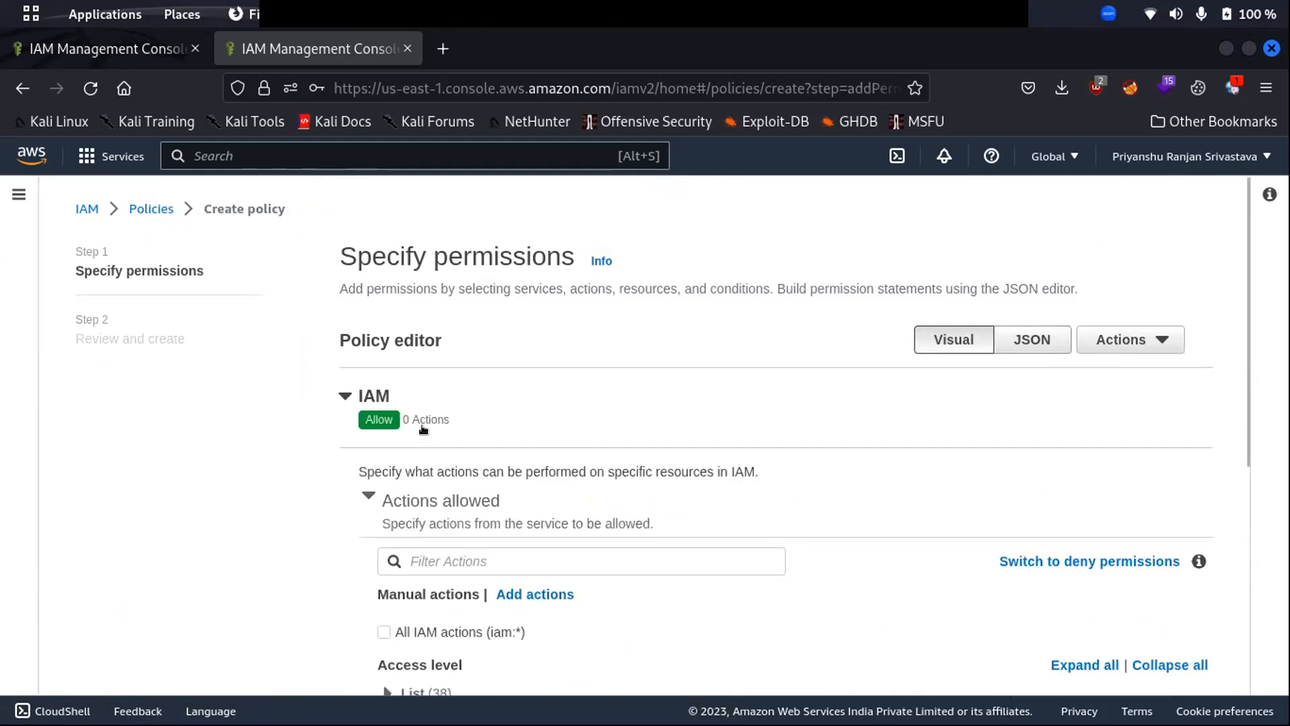
scroll(481, 430, down, 3)
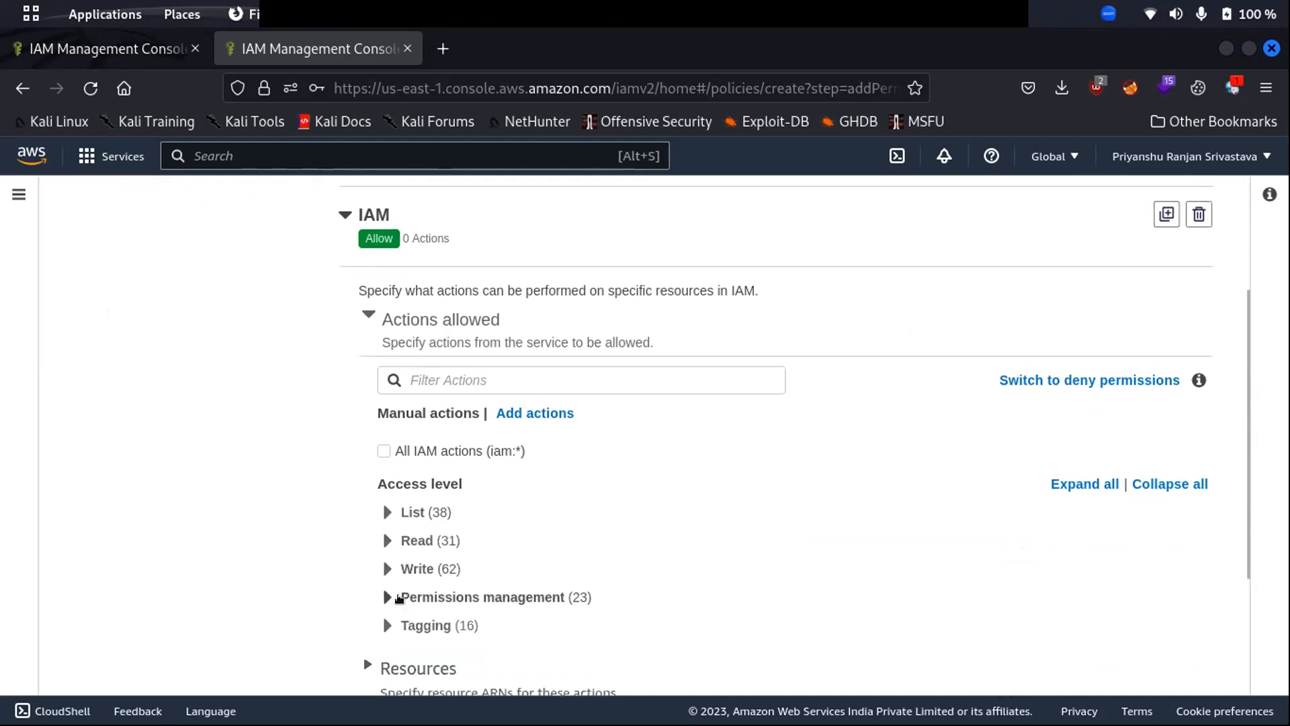
scroll(413, 551, down, 3)
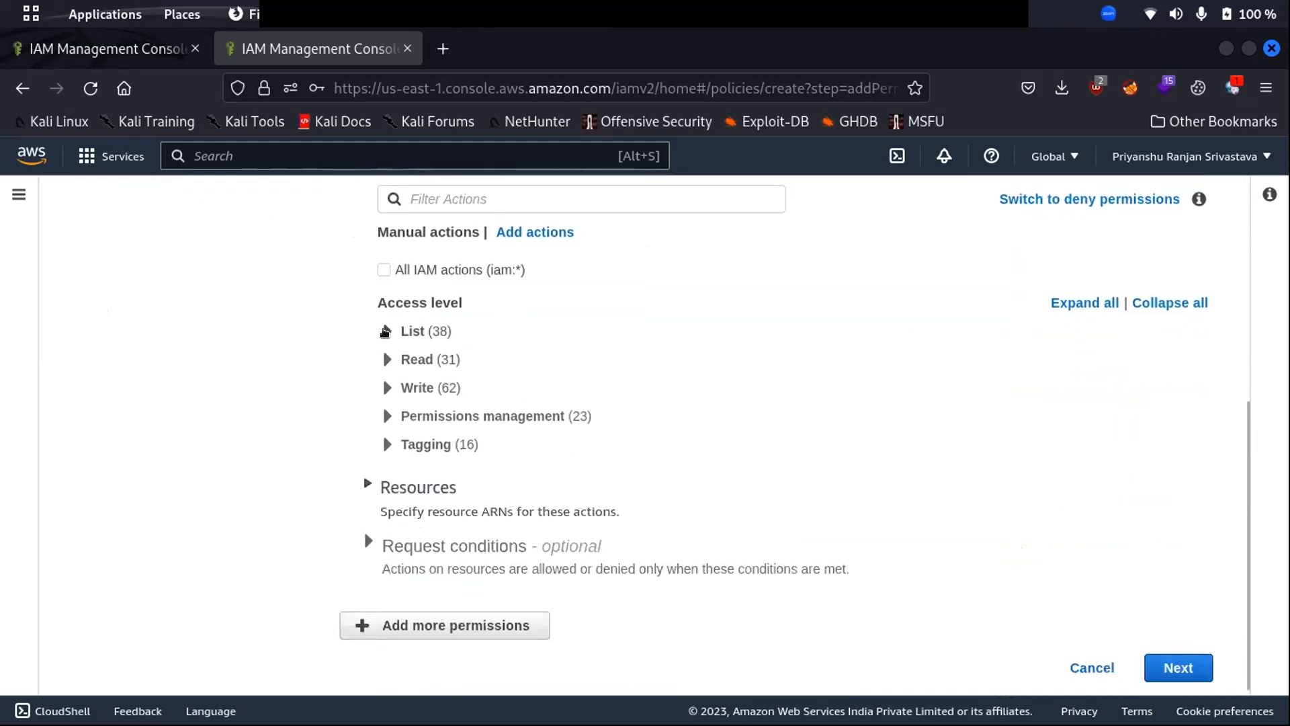
click(387, 387)
scroll(562, 406, down, 3)
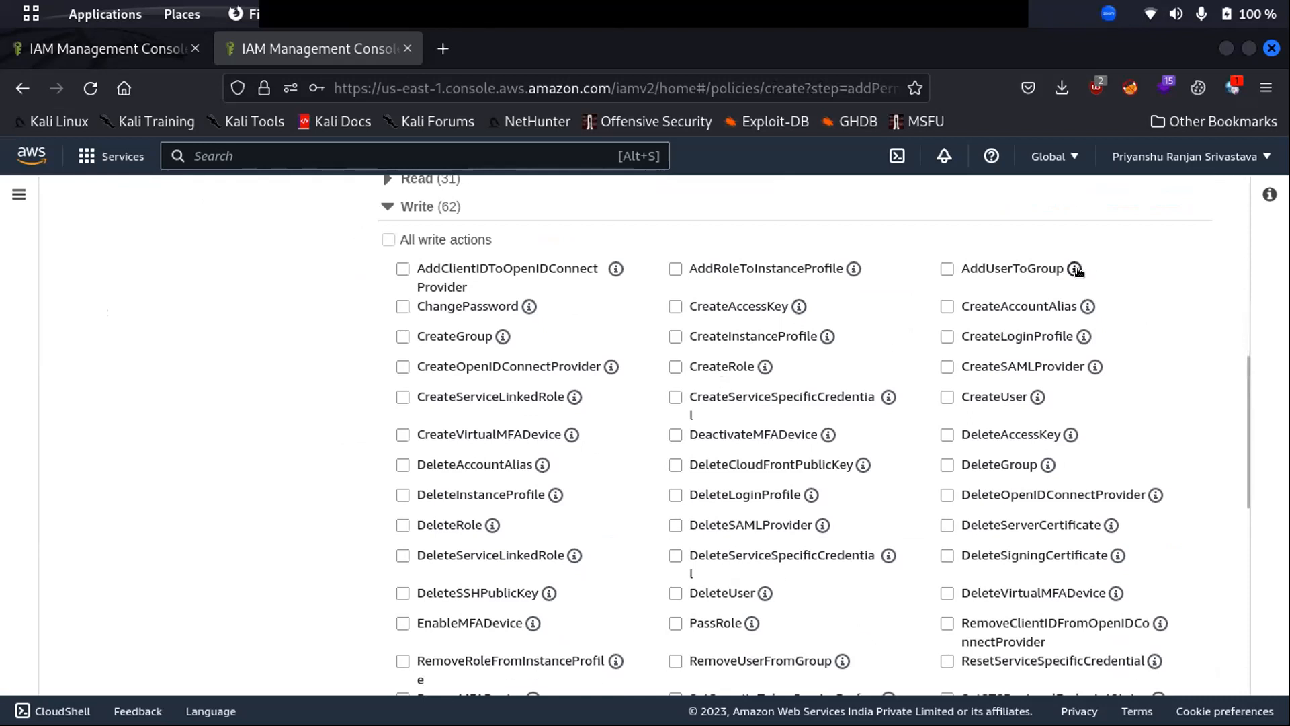
click(947, 397)
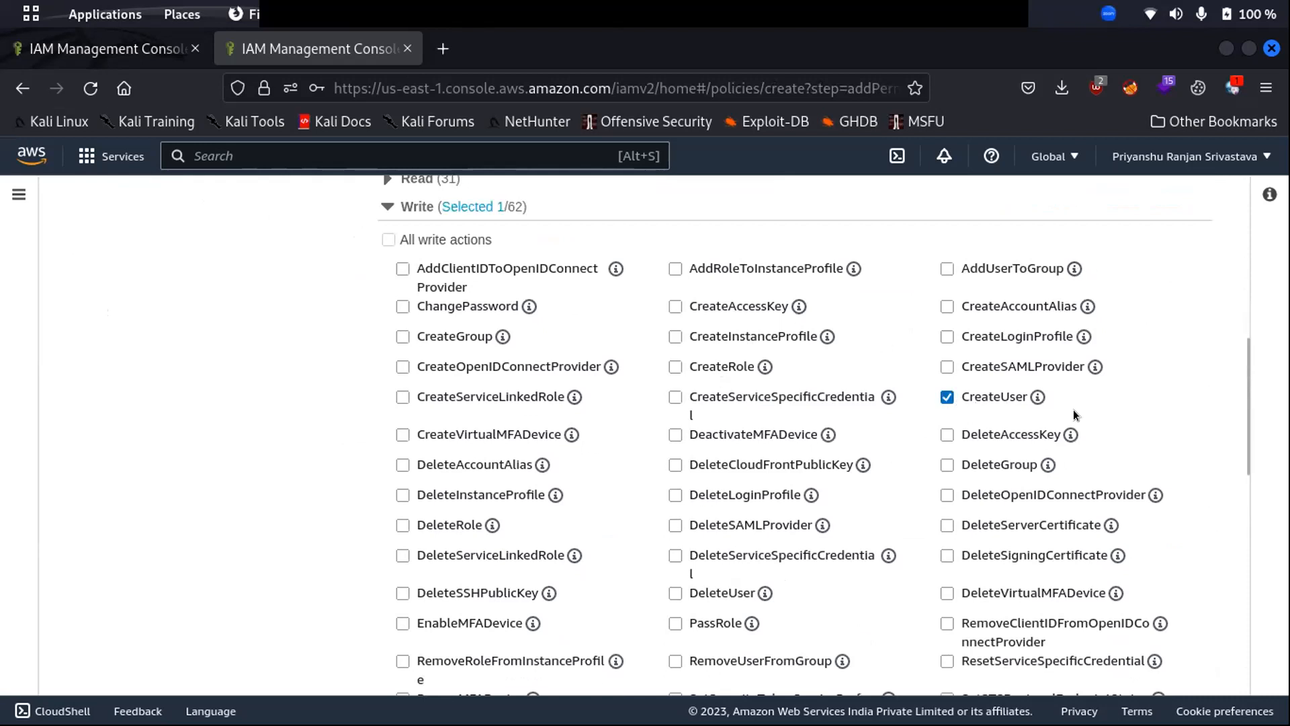
- Tick and then untick ListPolicies under List actions, leaving only CreateUser allowed
scroll(901, 369, down, 10)
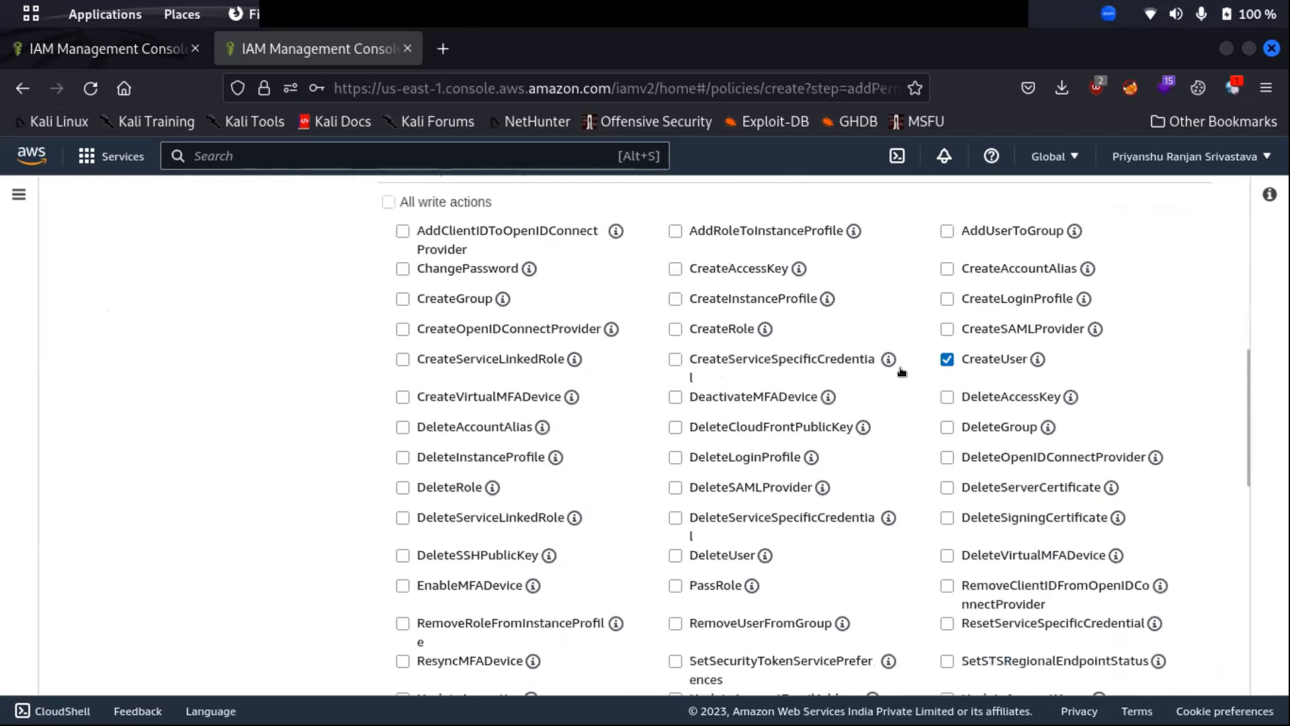
scroll(573, 346, up, 10)
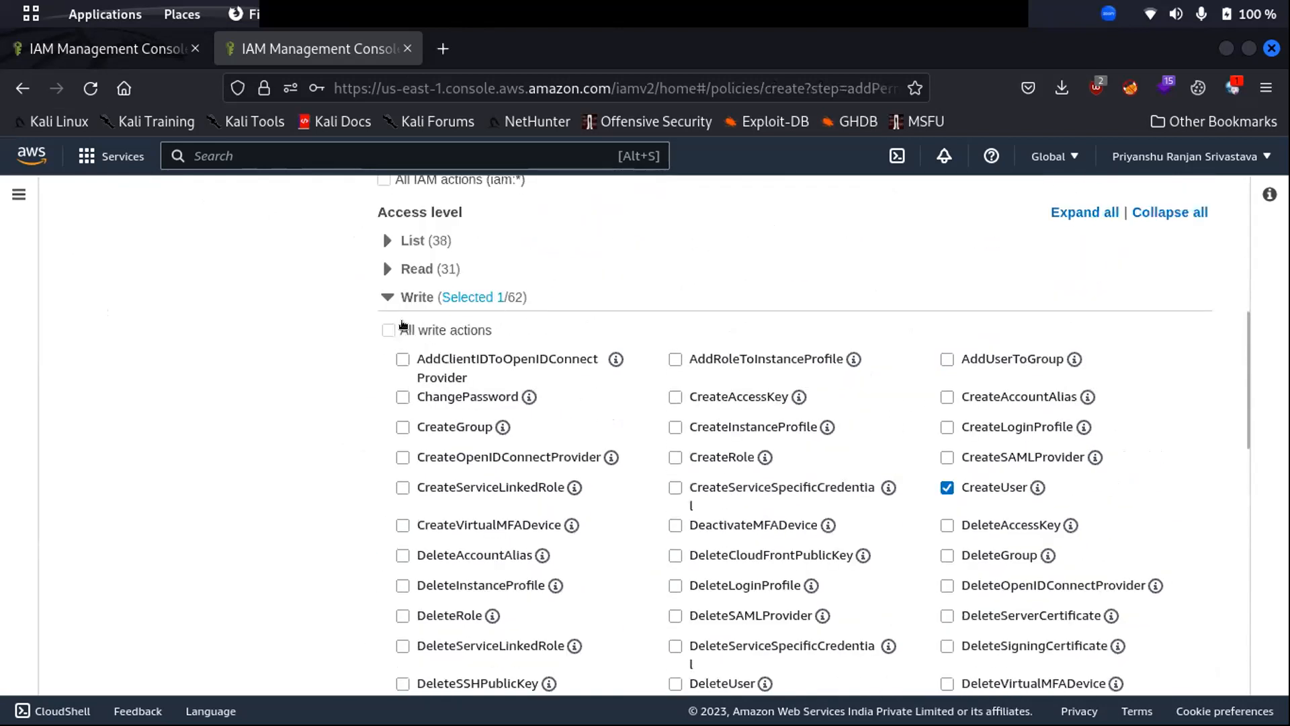
click(386, 239)
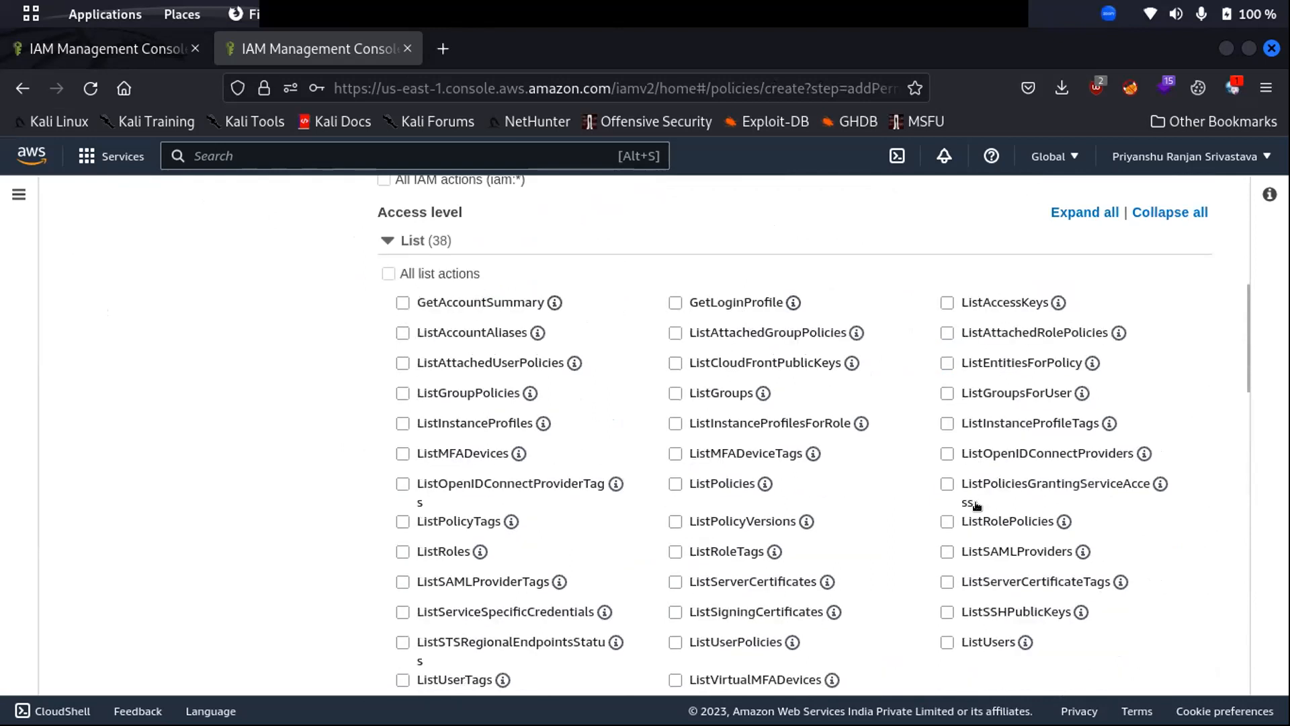
click(673, 483)
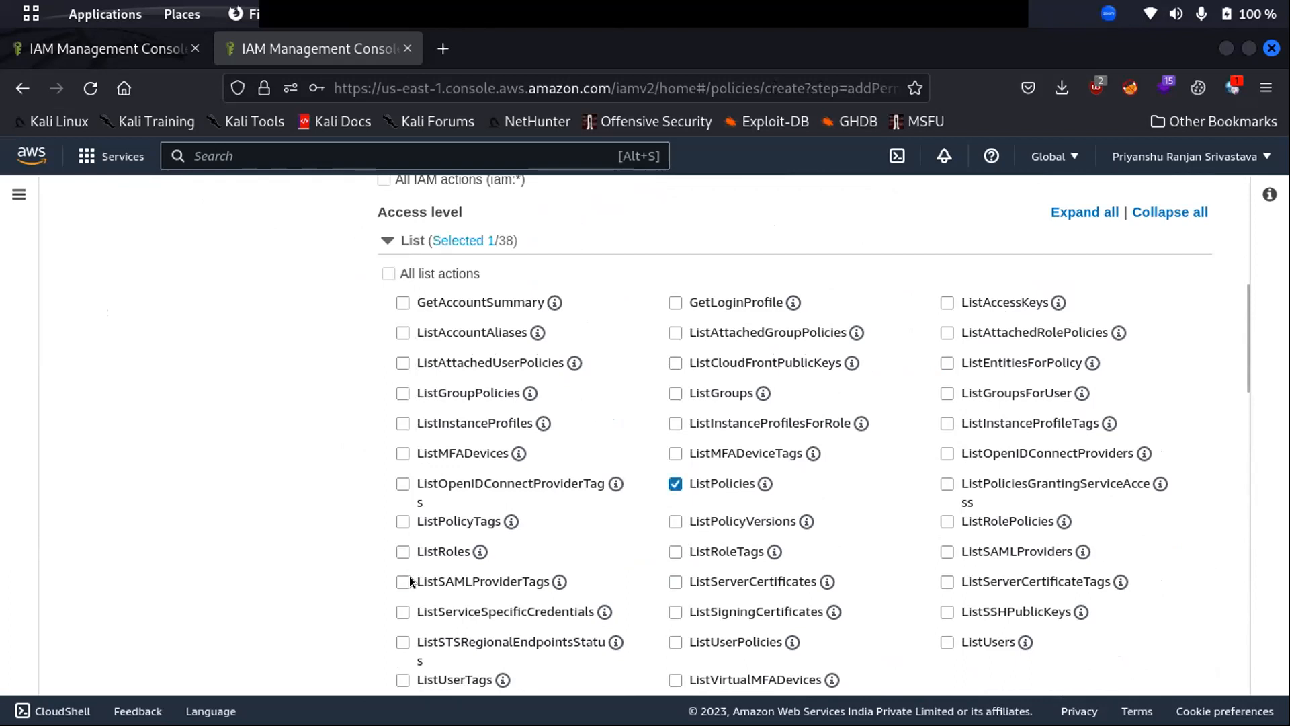
click(675, 483)
click(387, 240)
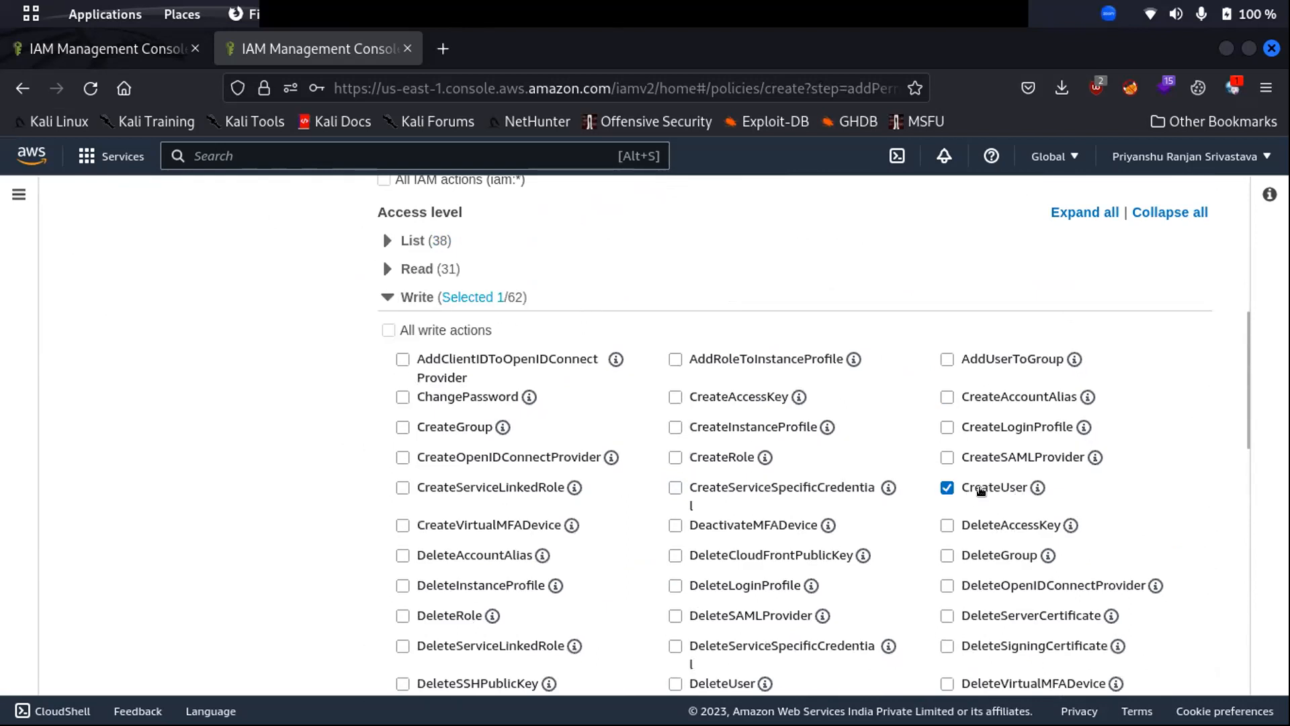
scroll(1066, 539, up, 4)
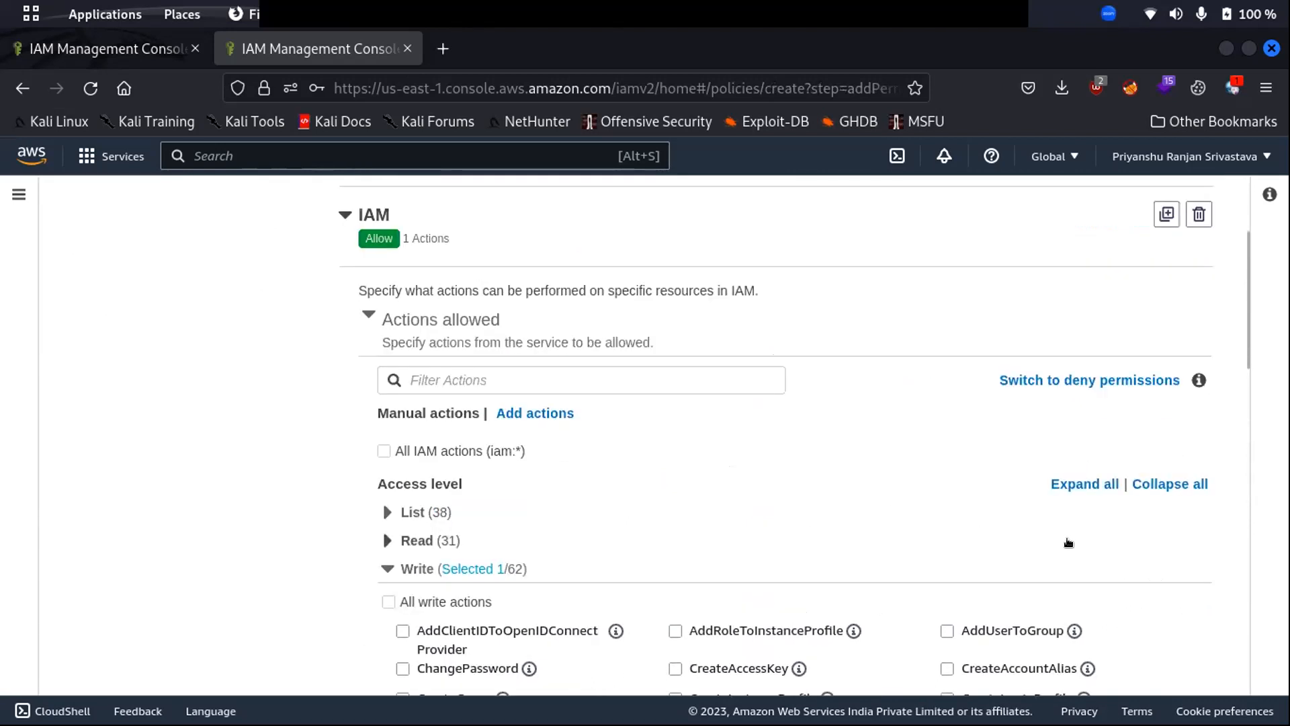
scroll(1067, 539, down, 5)
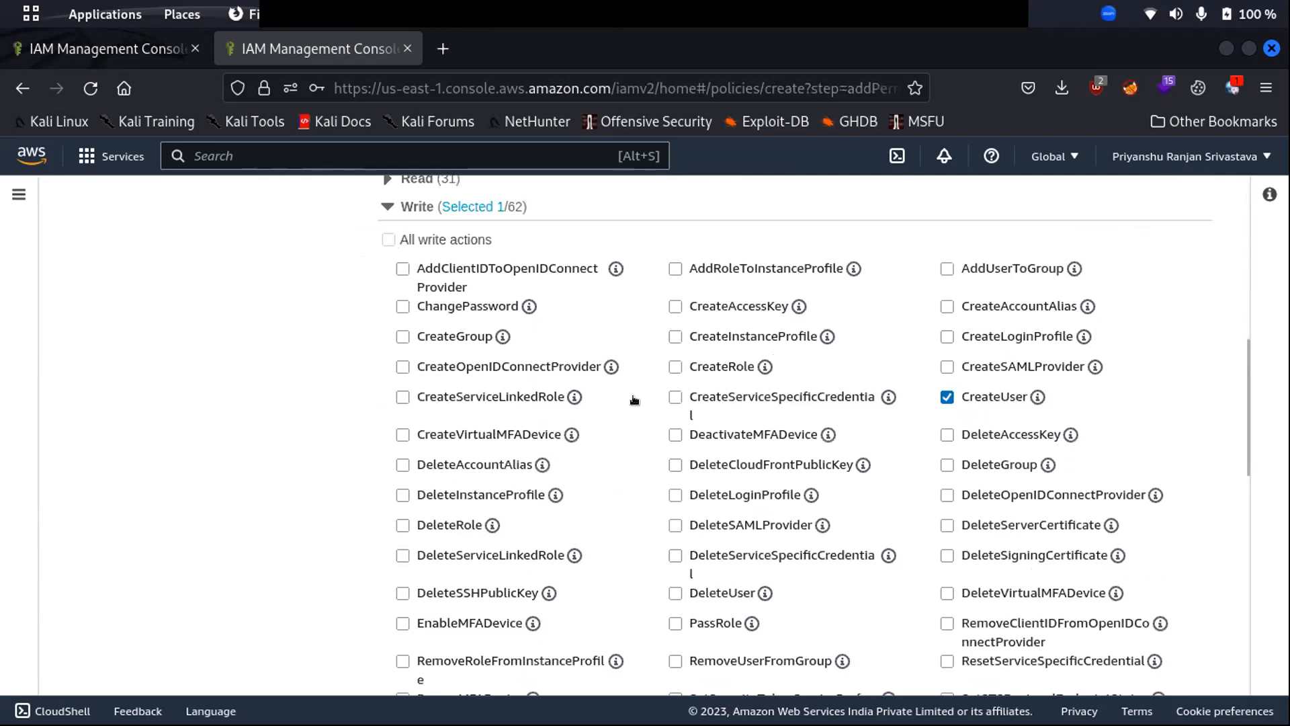
scroll(615, 369, down, 1)
scroll(615, 370, down, 10)
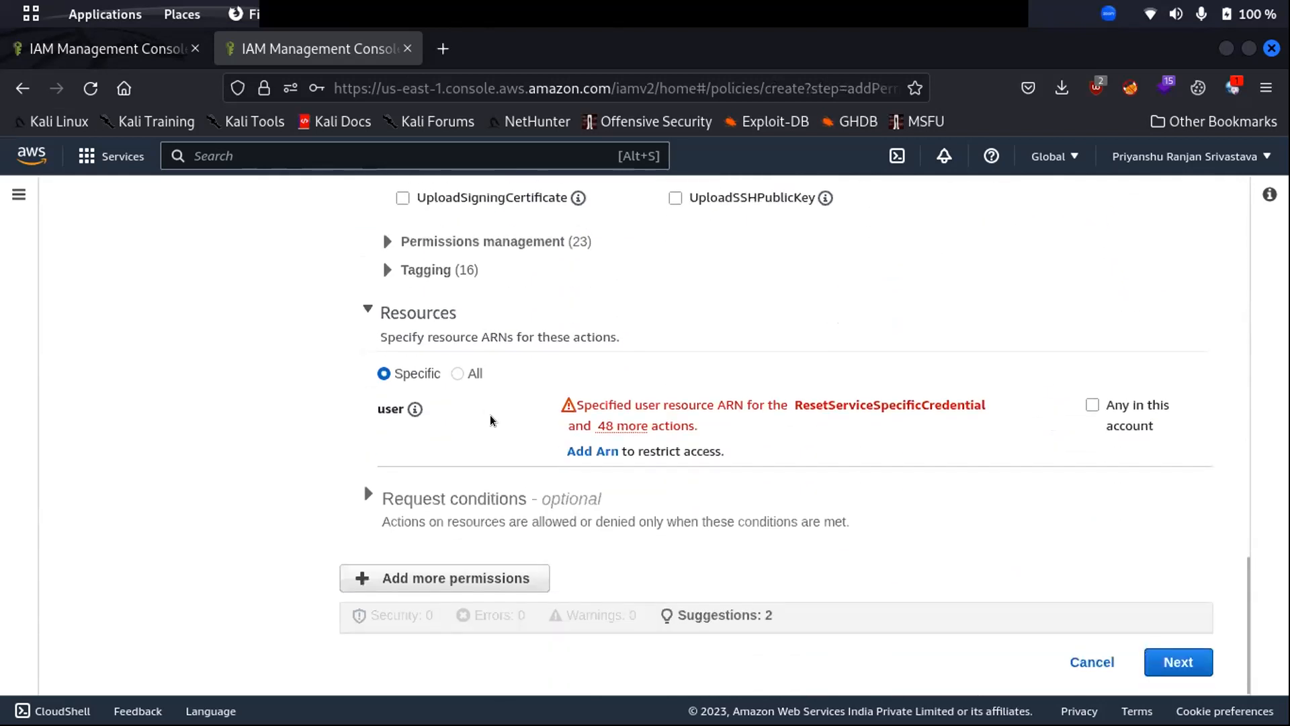
- Set the policy's resources to All and advance to Review and create
click(458, 374)
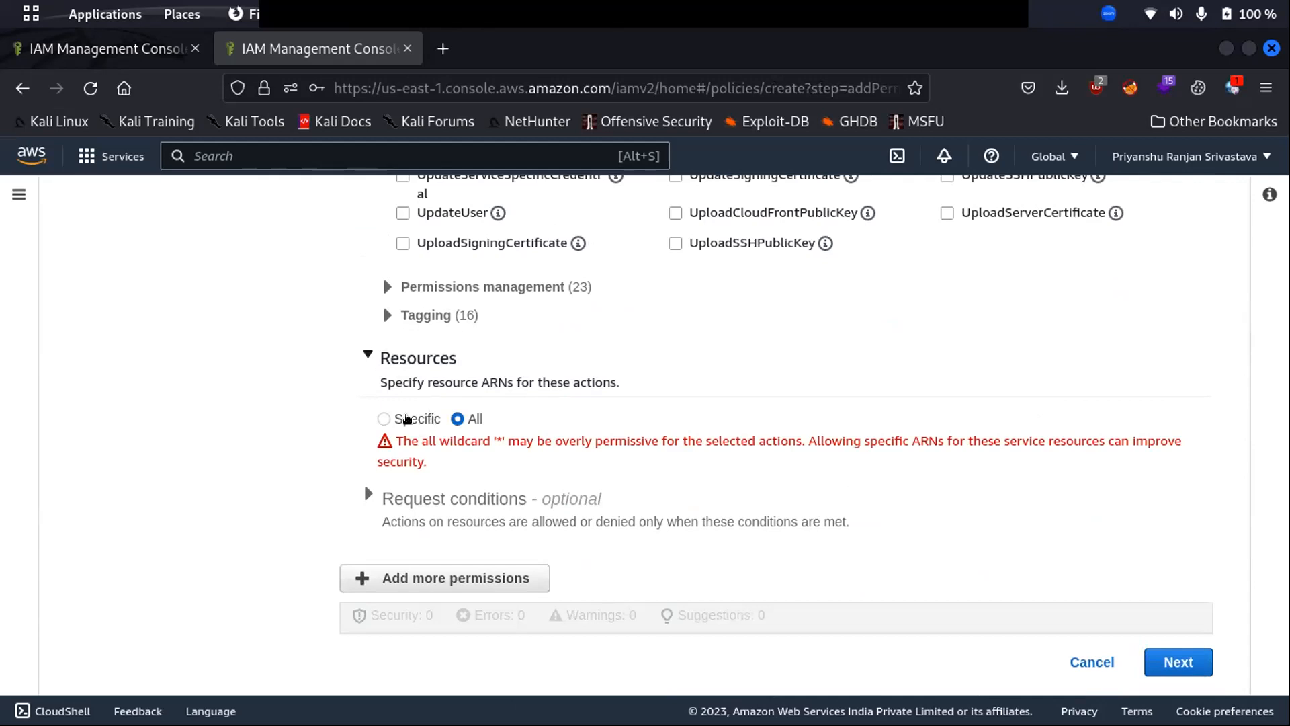
click(383, 418)
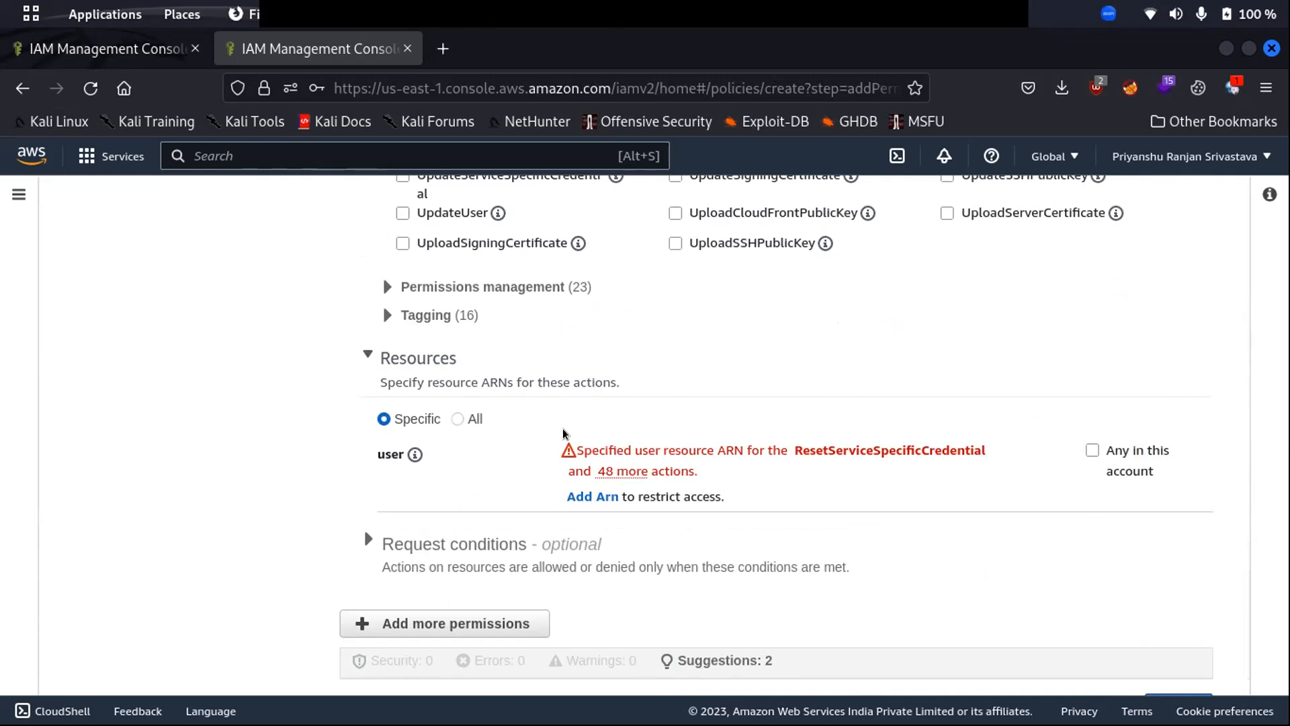
click(457, 419)
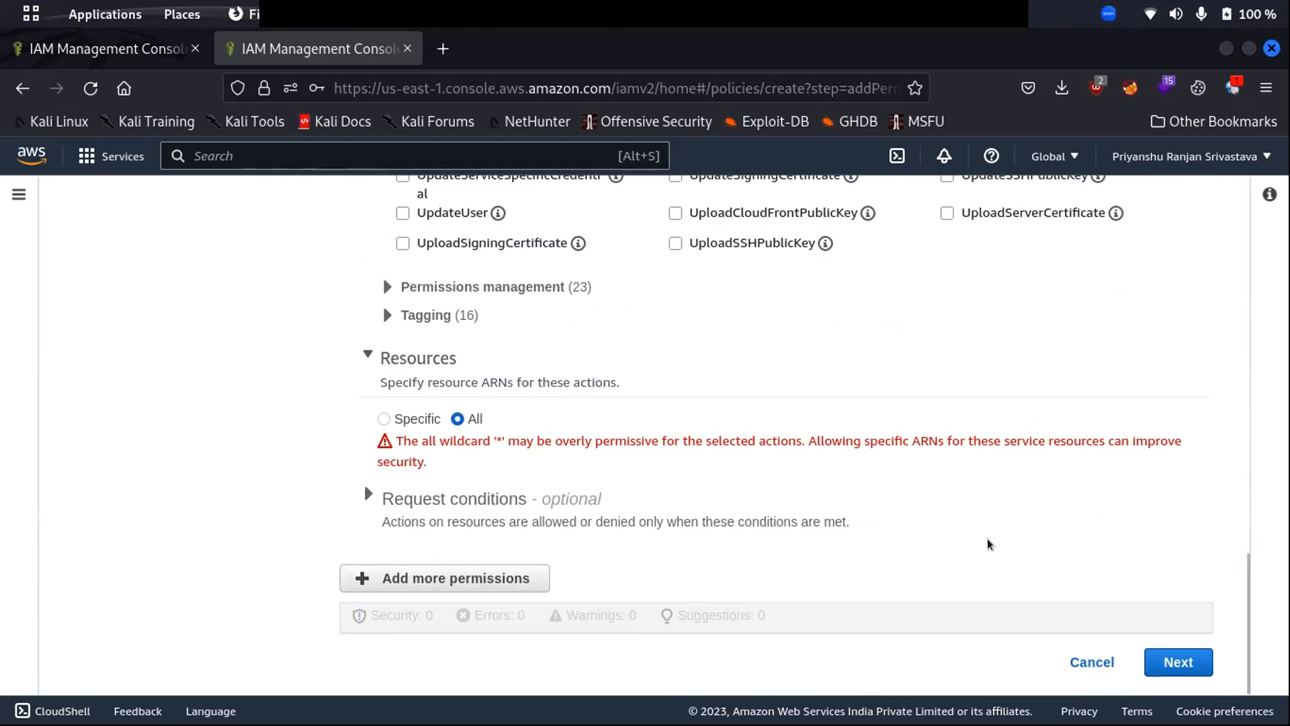
scroll(985, 537, up, 4)
scroll(981, 534, up, 10)
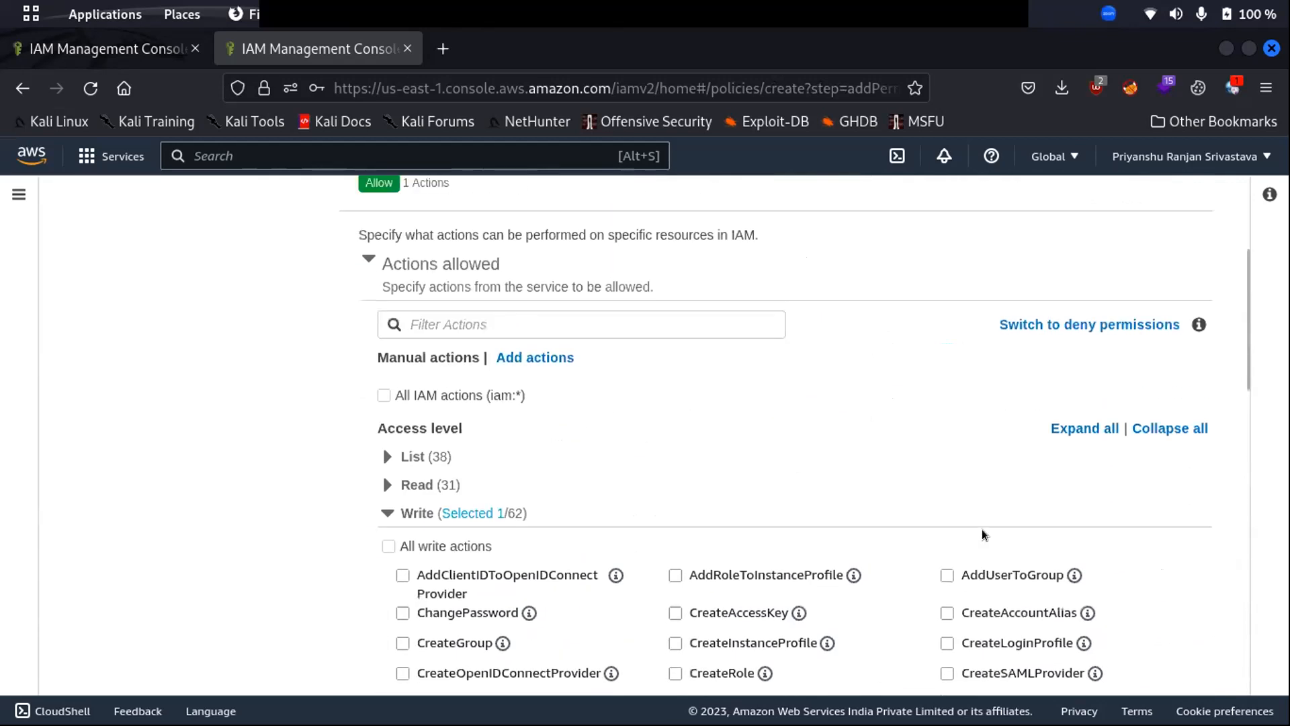
scroll(1120, 536, down, 14)
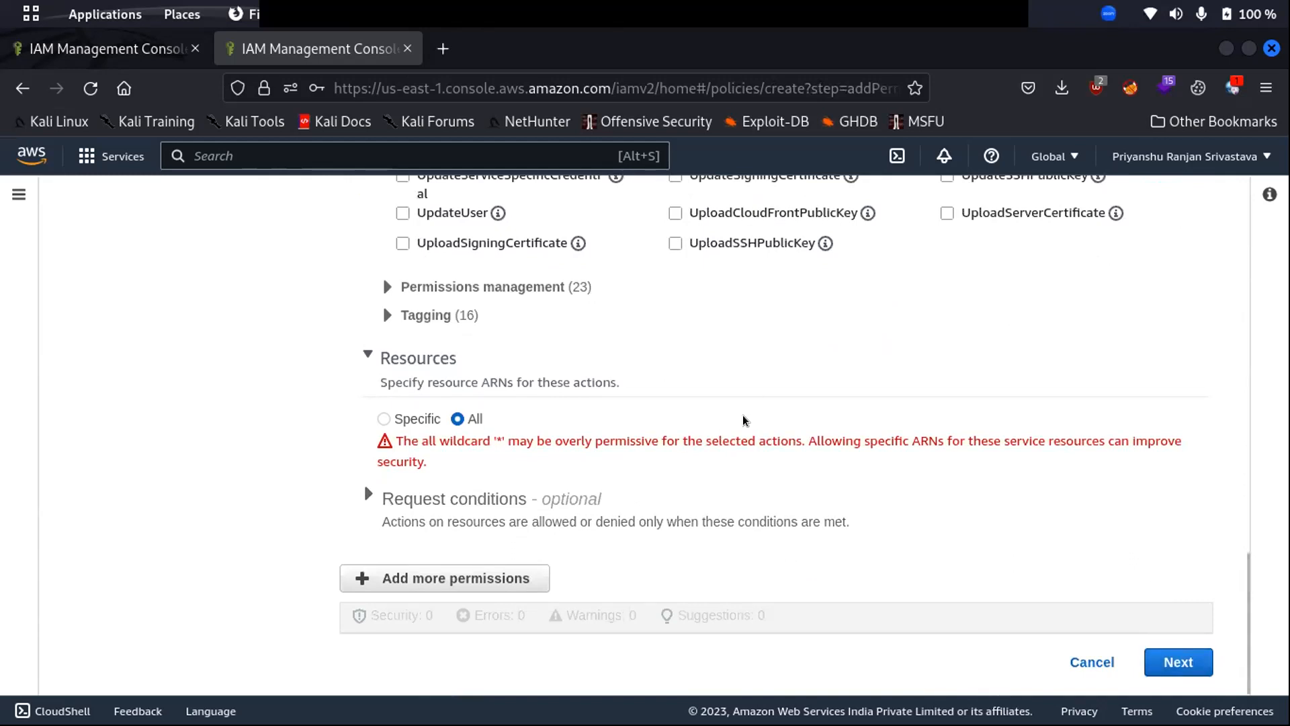
click(1160, 651)
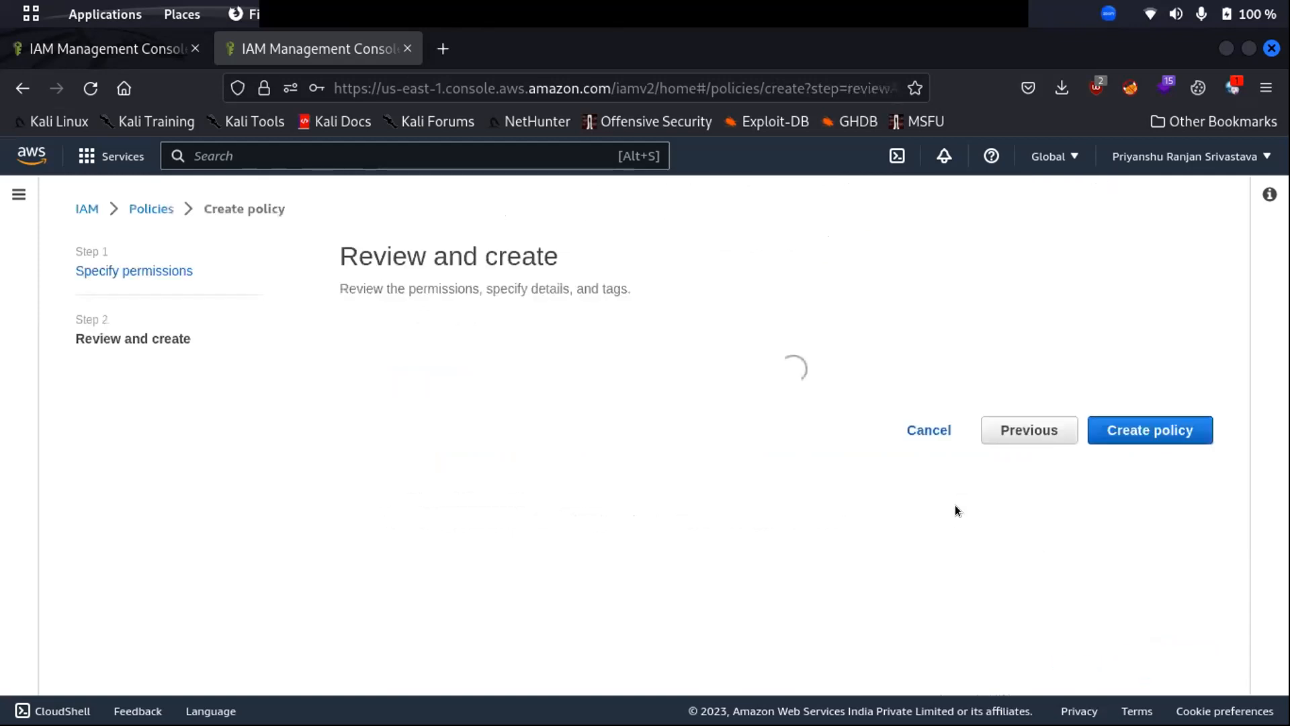
scroll(719, 459, down, 10)
scroll(402, 415, up, 10)
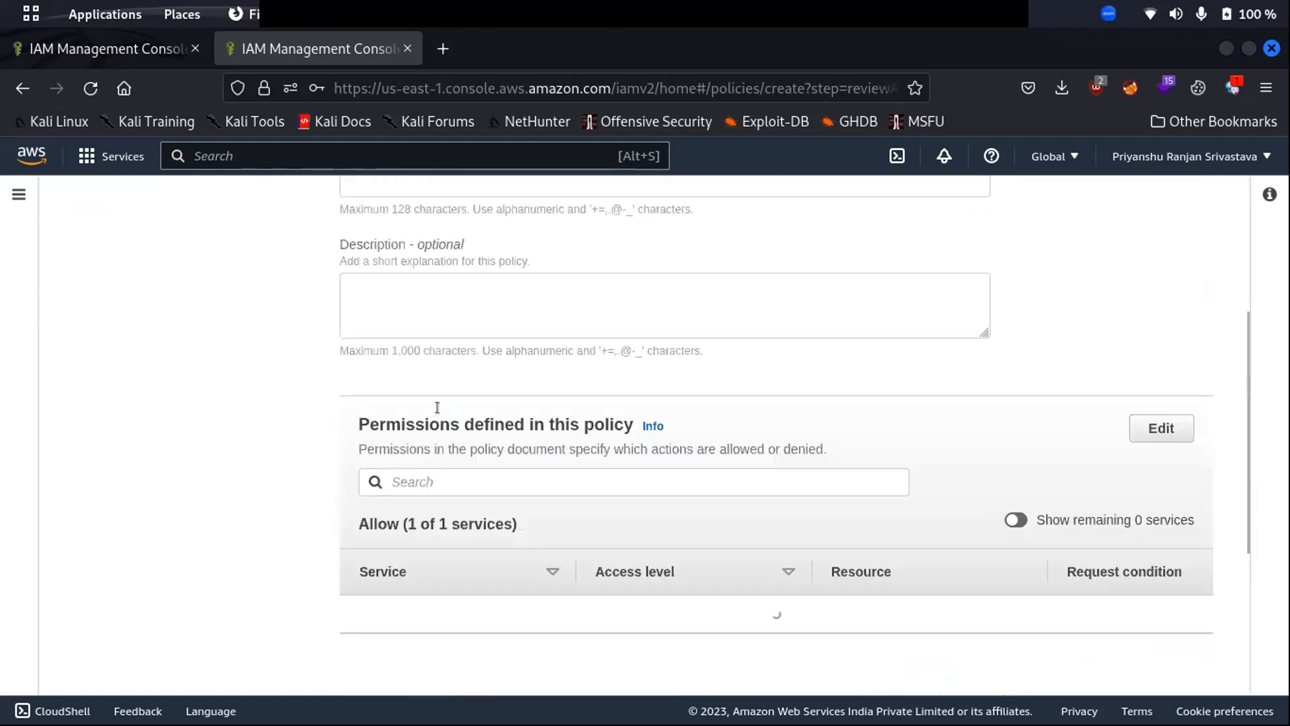
scroll(504, 420, down, 5)
scroll(504, 420, up, 5)
scroll(508, 420, down, 6)
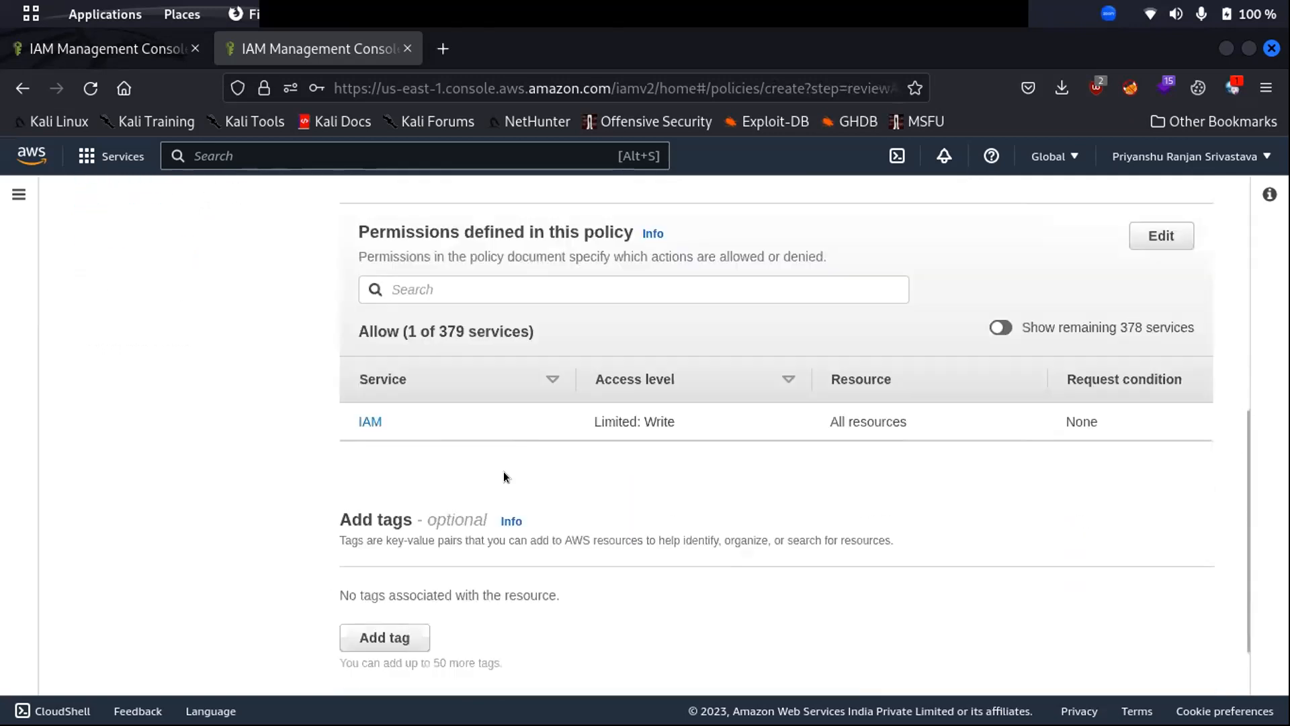
double_click(646, 420)
scroll(510, 455, down, 1)
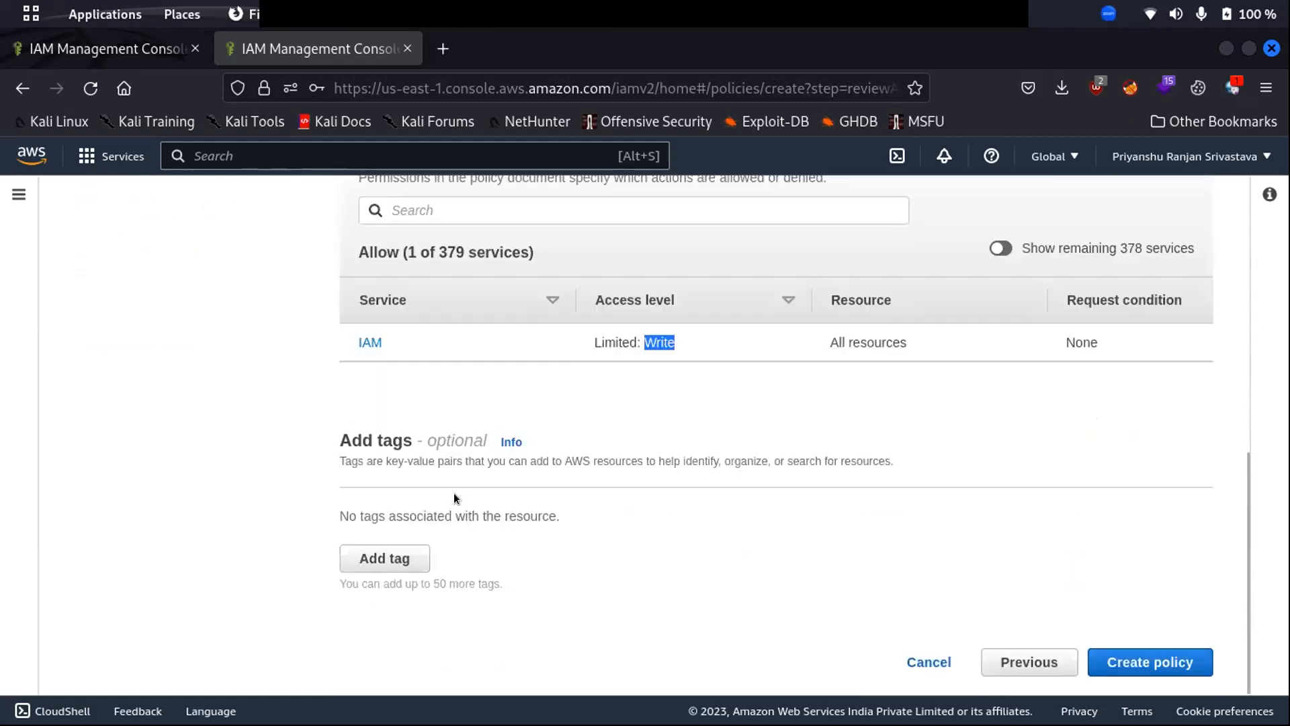
scroll(477, 461, up, 7)
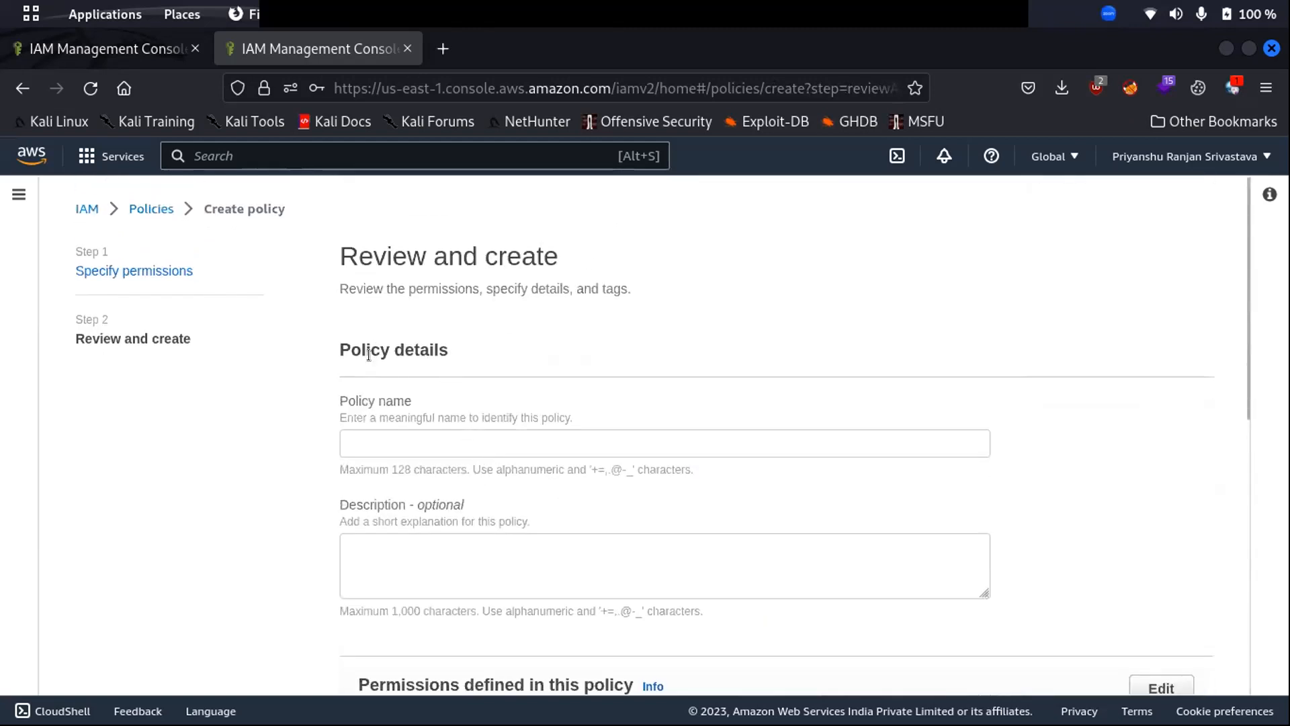
- Name the policy 'testcreate user policy' and try to create it
click(407, 434)
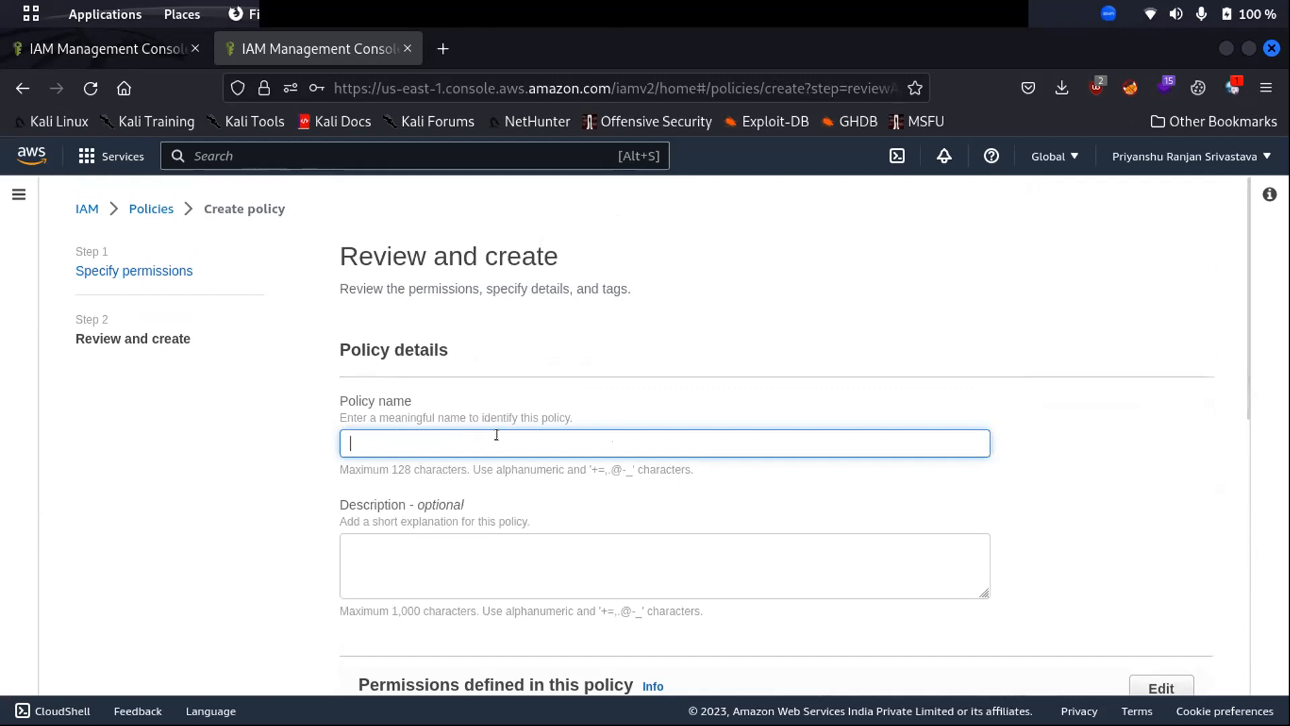
text(test)
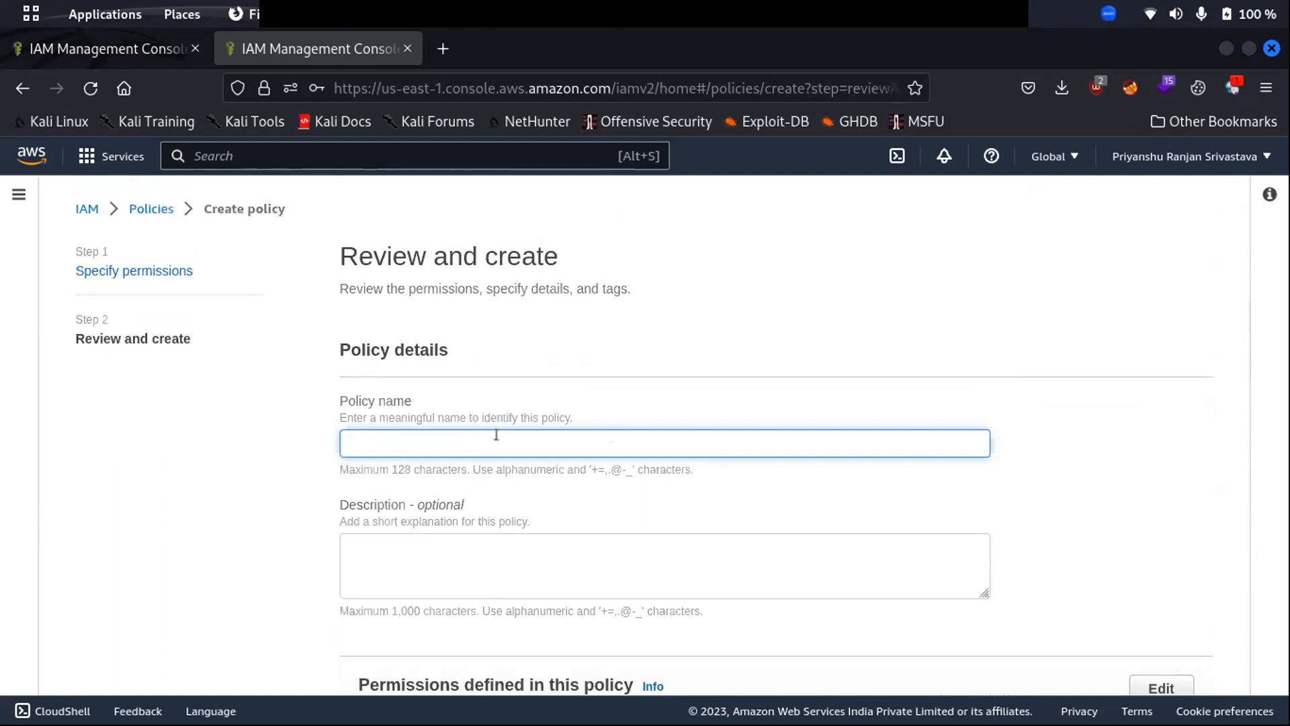
text(create user polic)
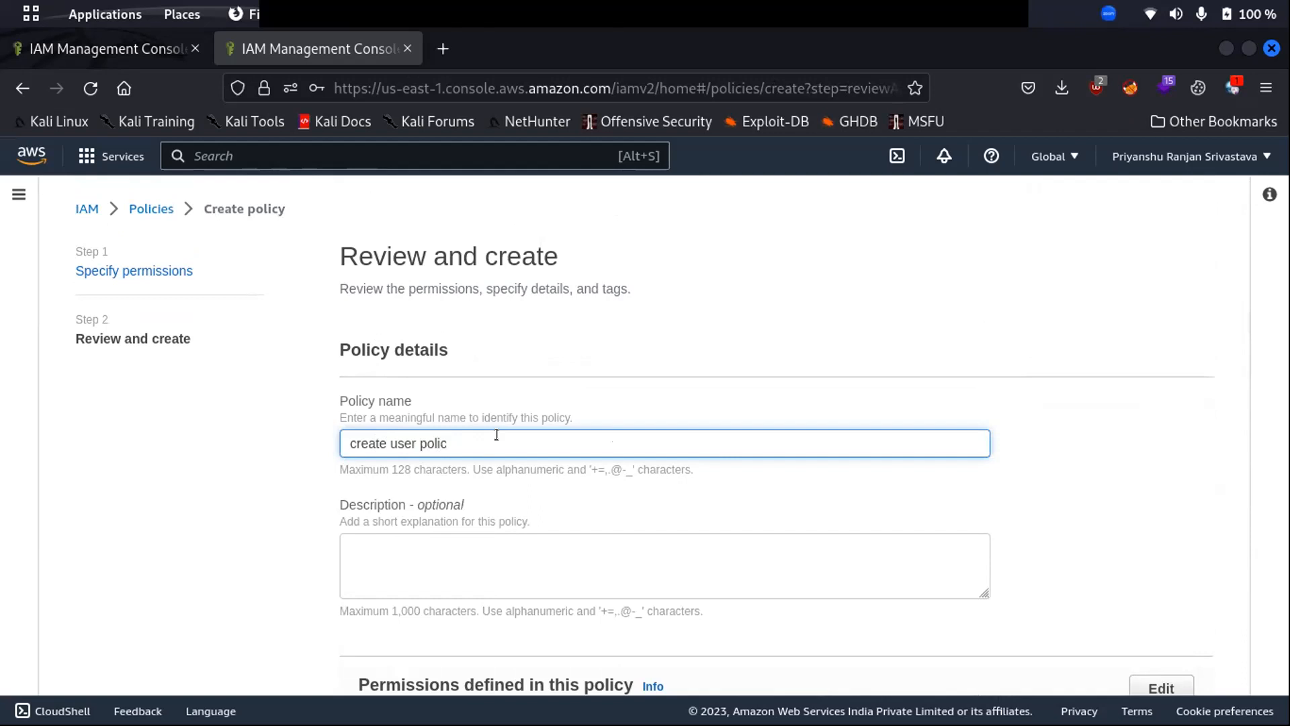
text(y)
scroll(497, 437, down, 5)
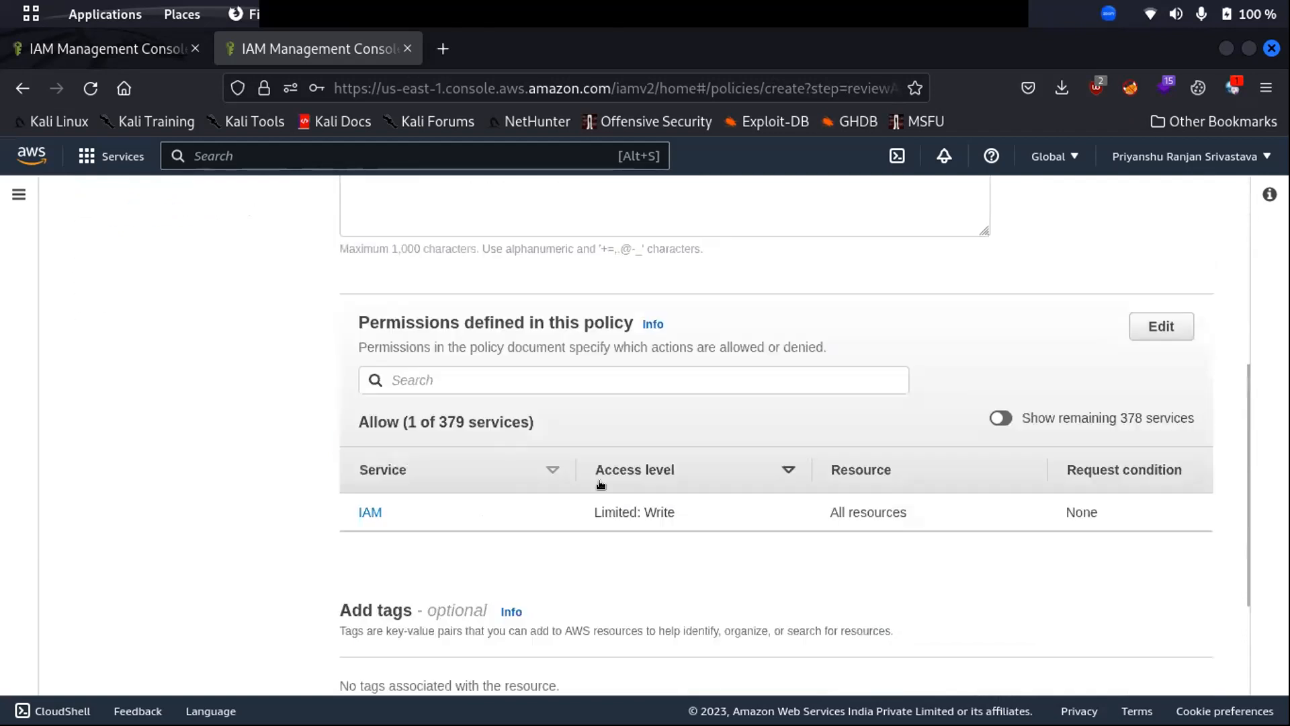
scroll(511, 511, down, 2)
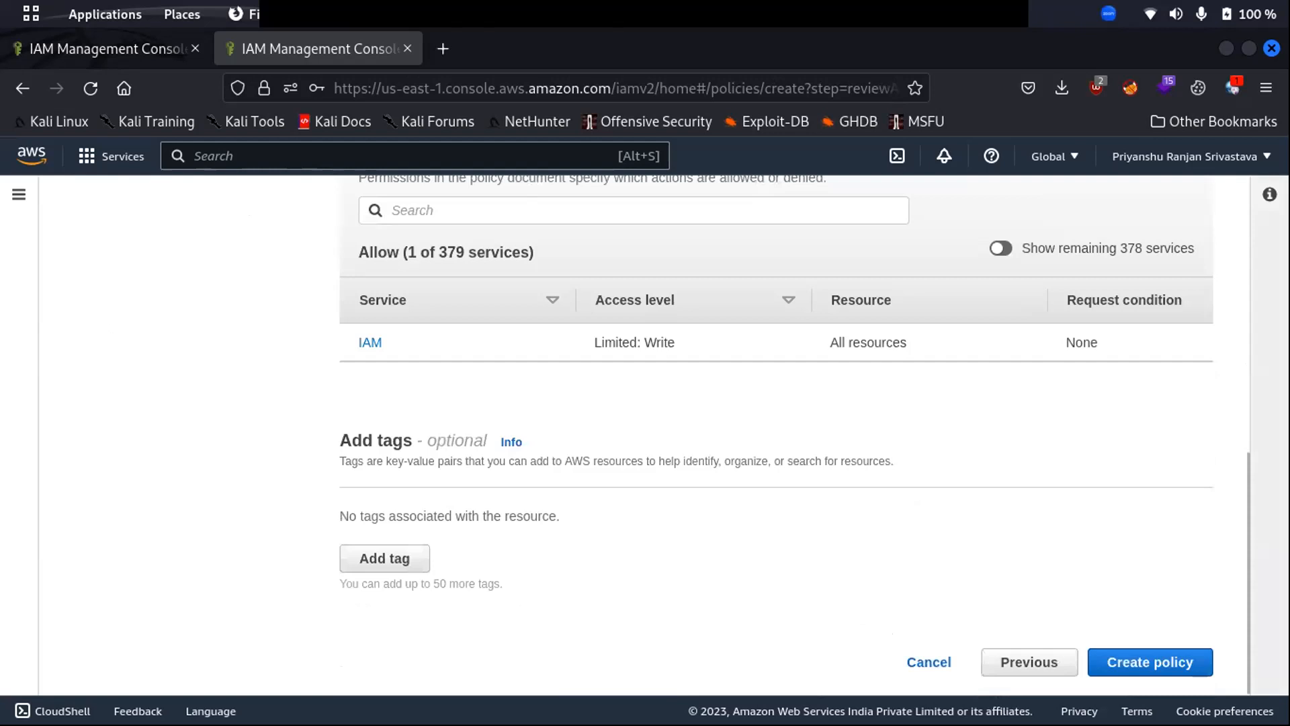
scroll(579, 293, up, 2)
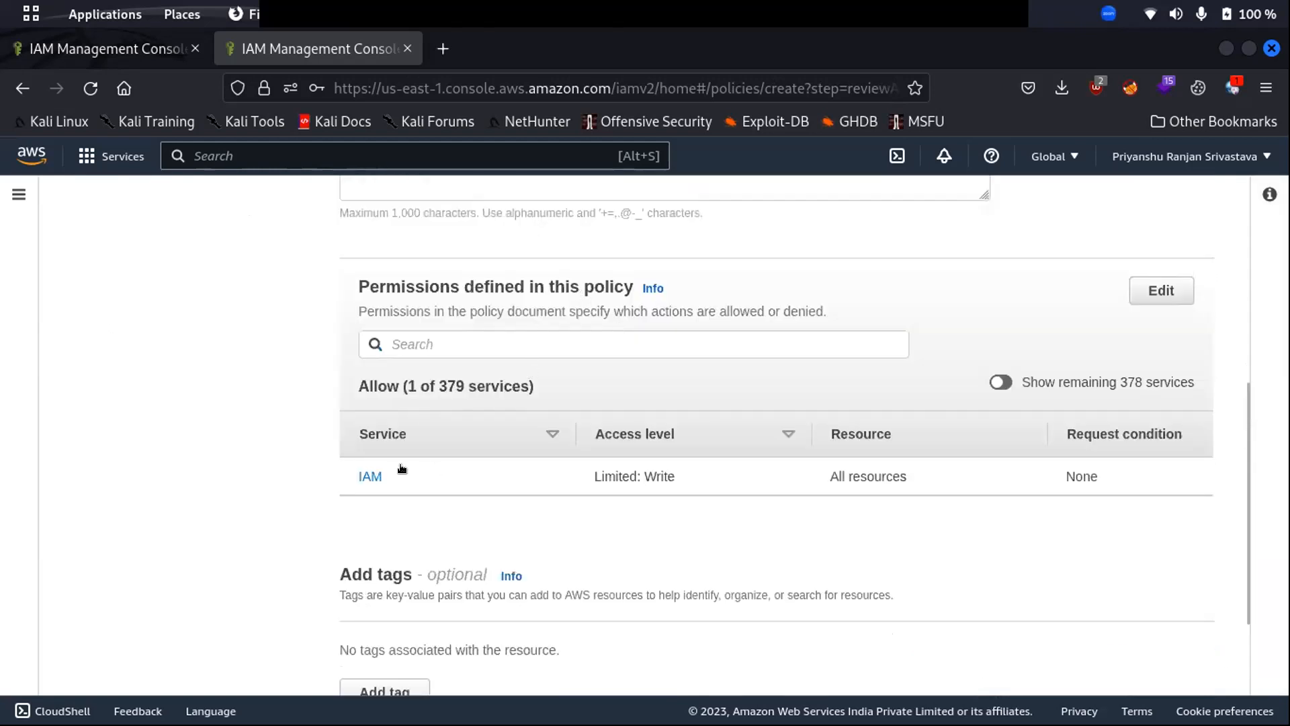
scroll(474, 367, up, 6)
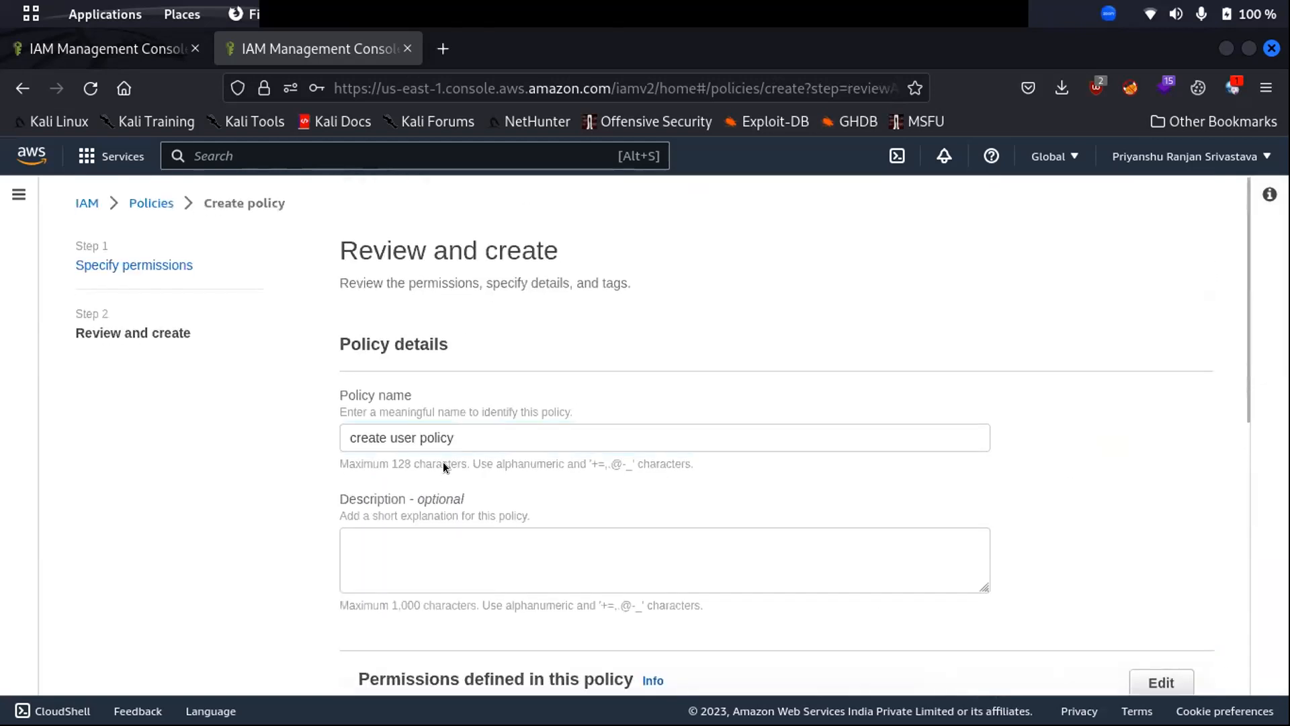
scroll(443, 461, down, 8)
click(1106, 659)
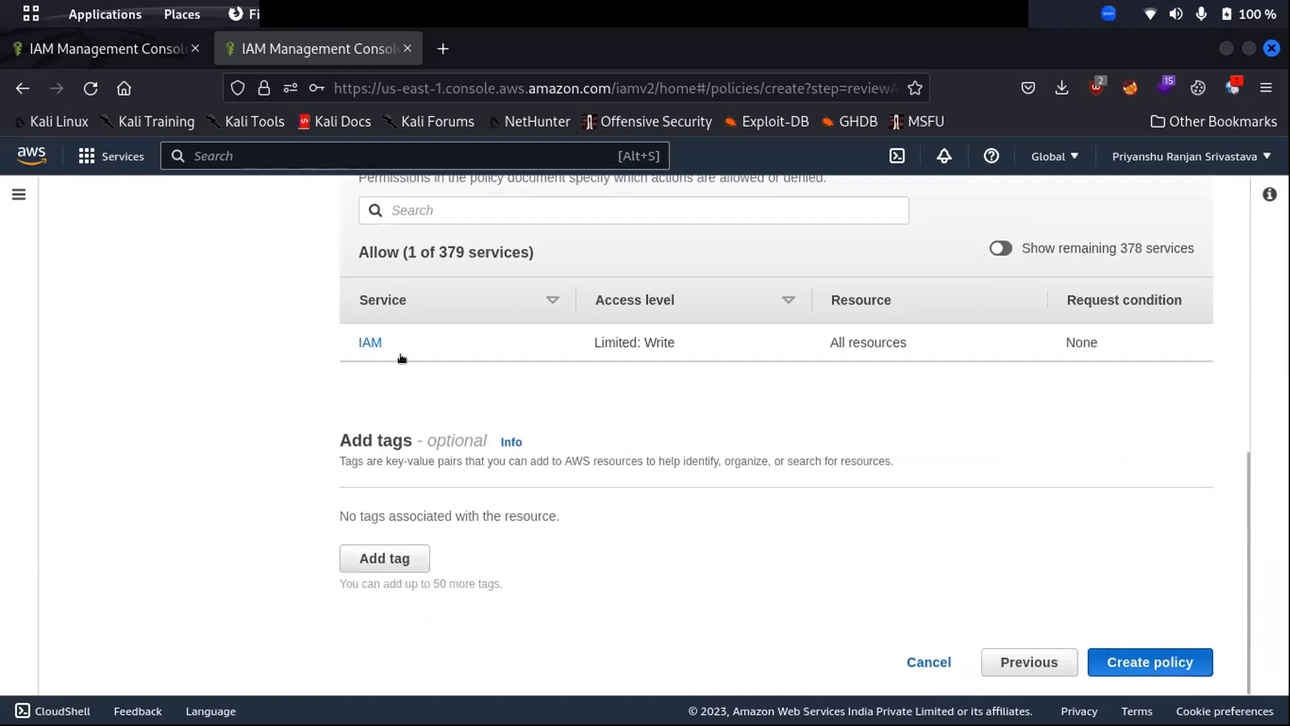
- Replace the spaces in the policy name with underscores and retry creating it
click(420, 297)
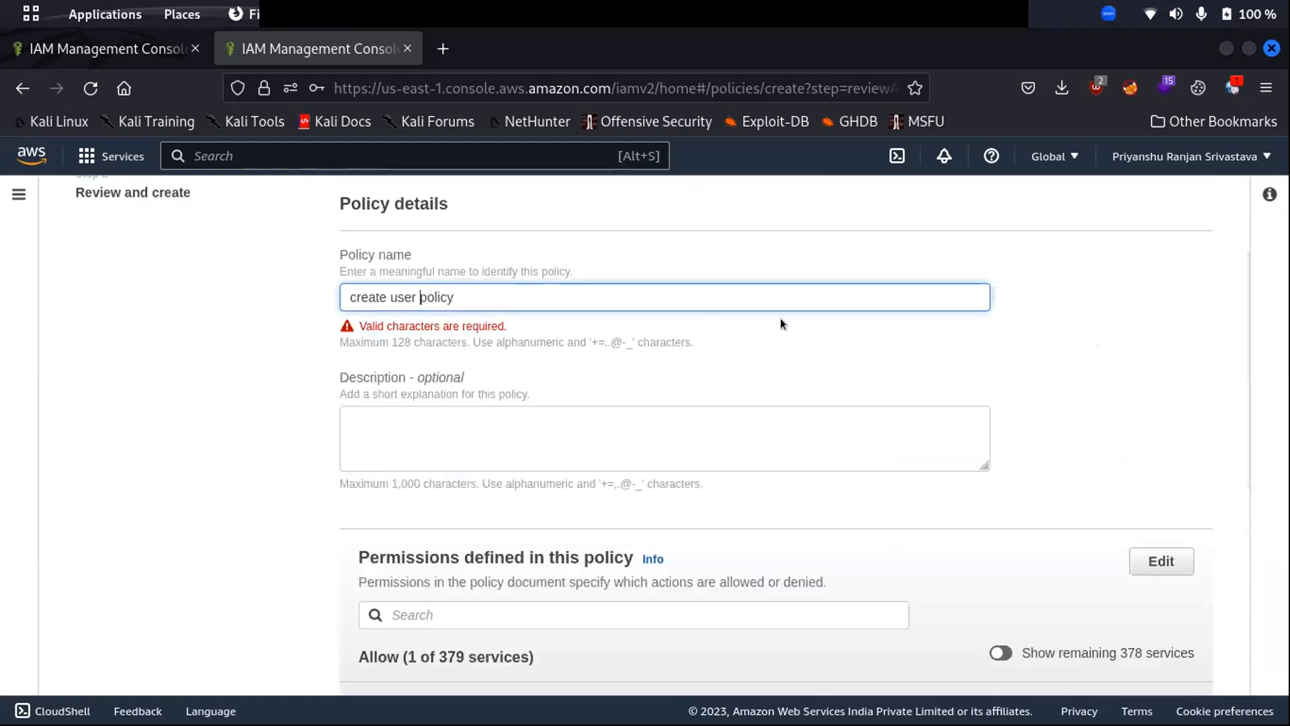
key(BackSpace)
text(_/)
key(BackSpace)
text(_/)
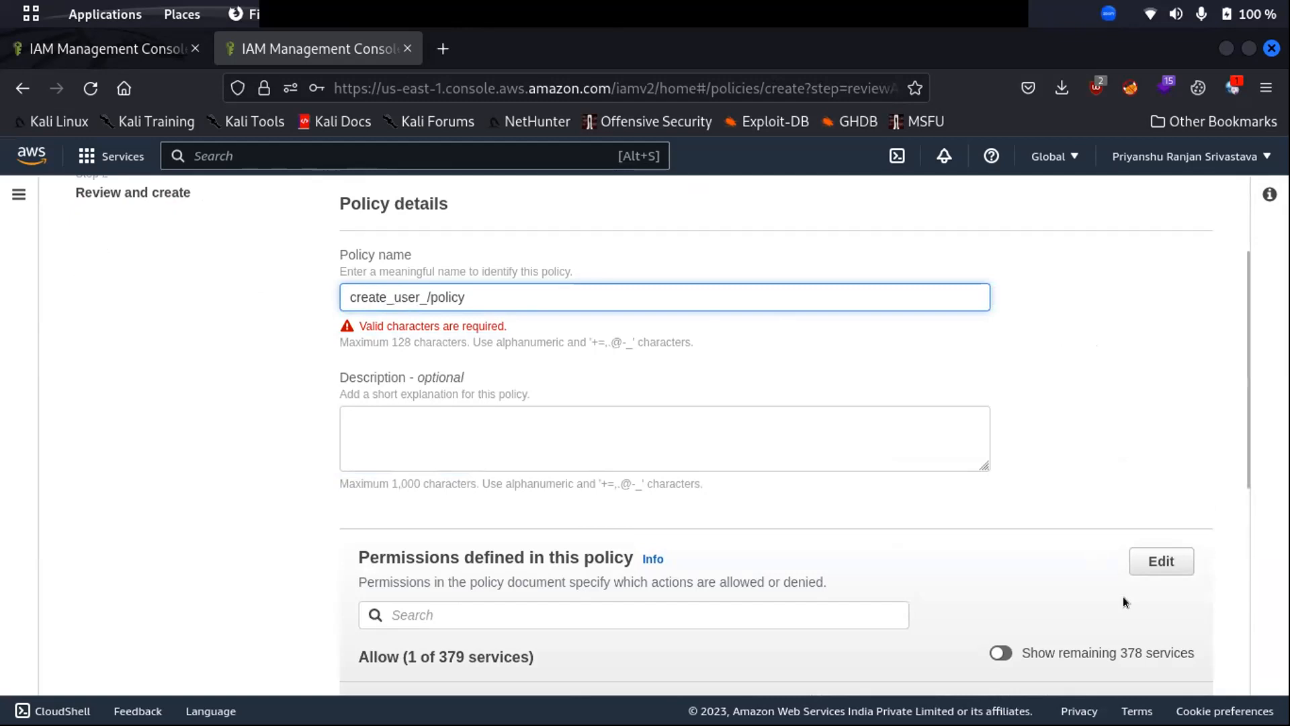
scroll(1018, 504, down, 5)
click(1140, 658)
- Delete the stray slash from the policy name
scroll(554, 402, up, 5)
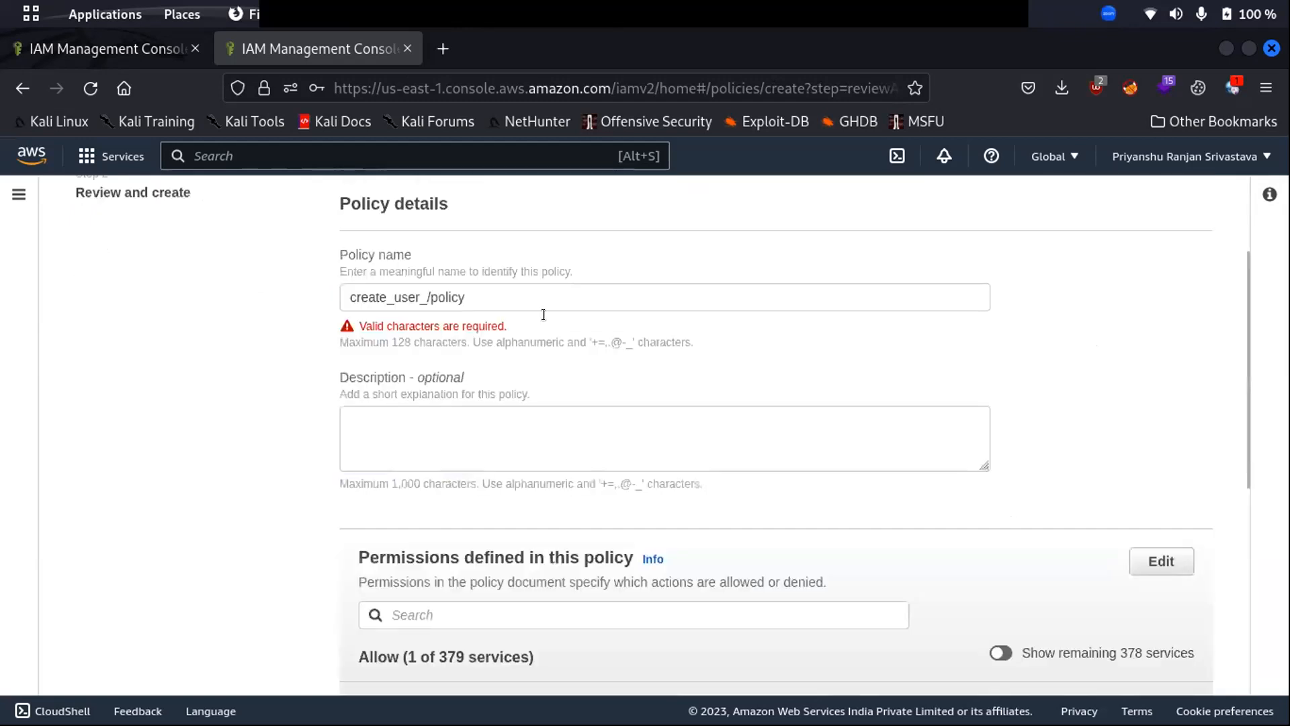
click(425, 288)
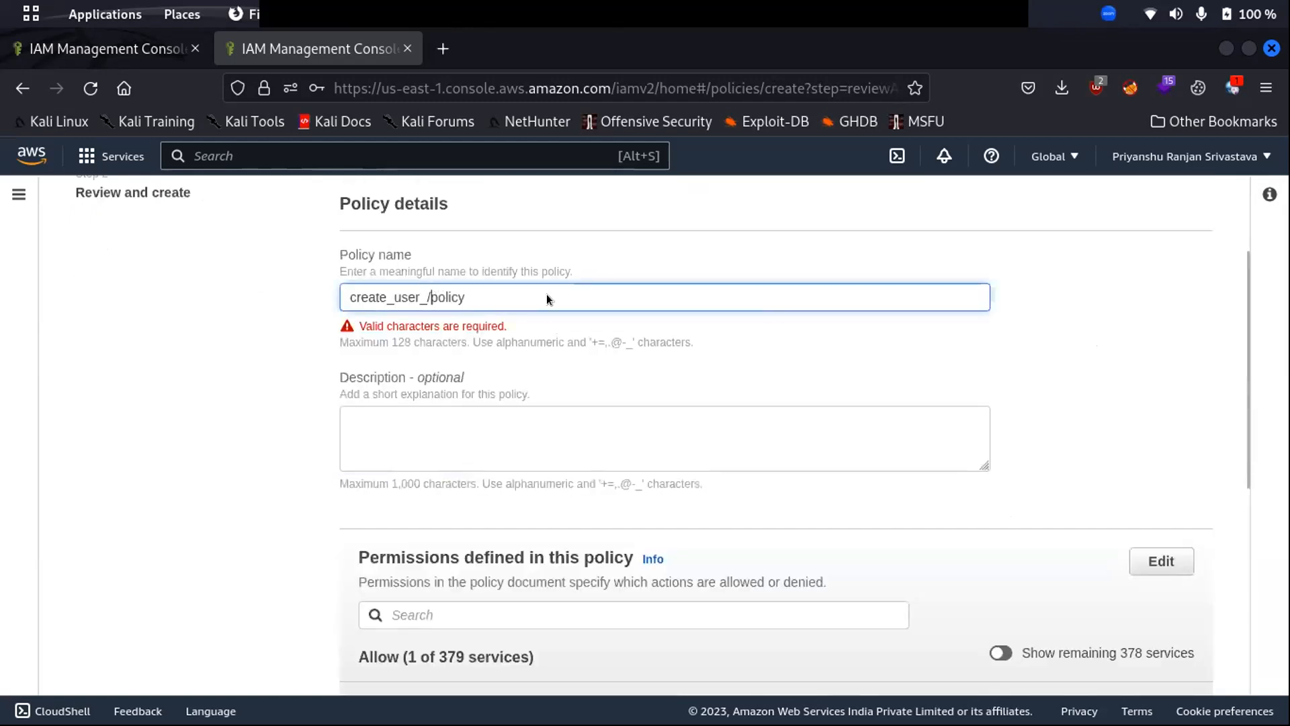
key(BackSpace)
scroll(772, 309, down, 5)
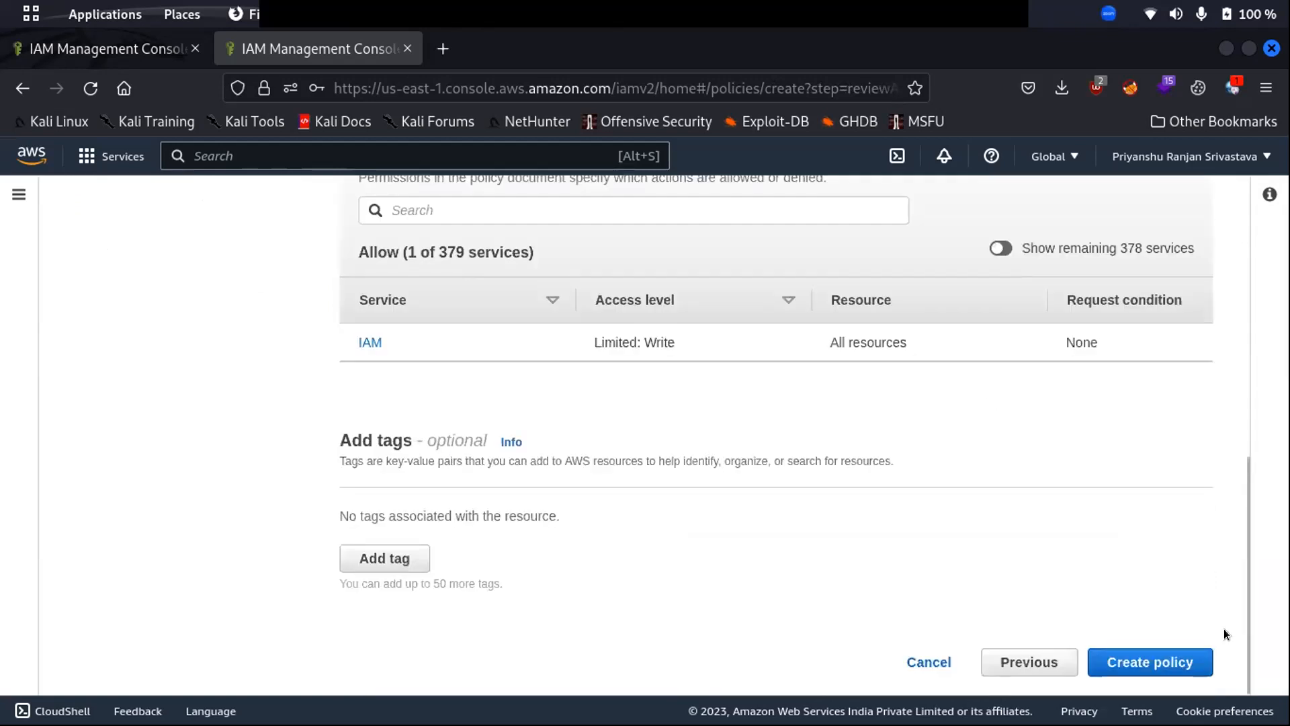
scroll(522, 296, up, 10)
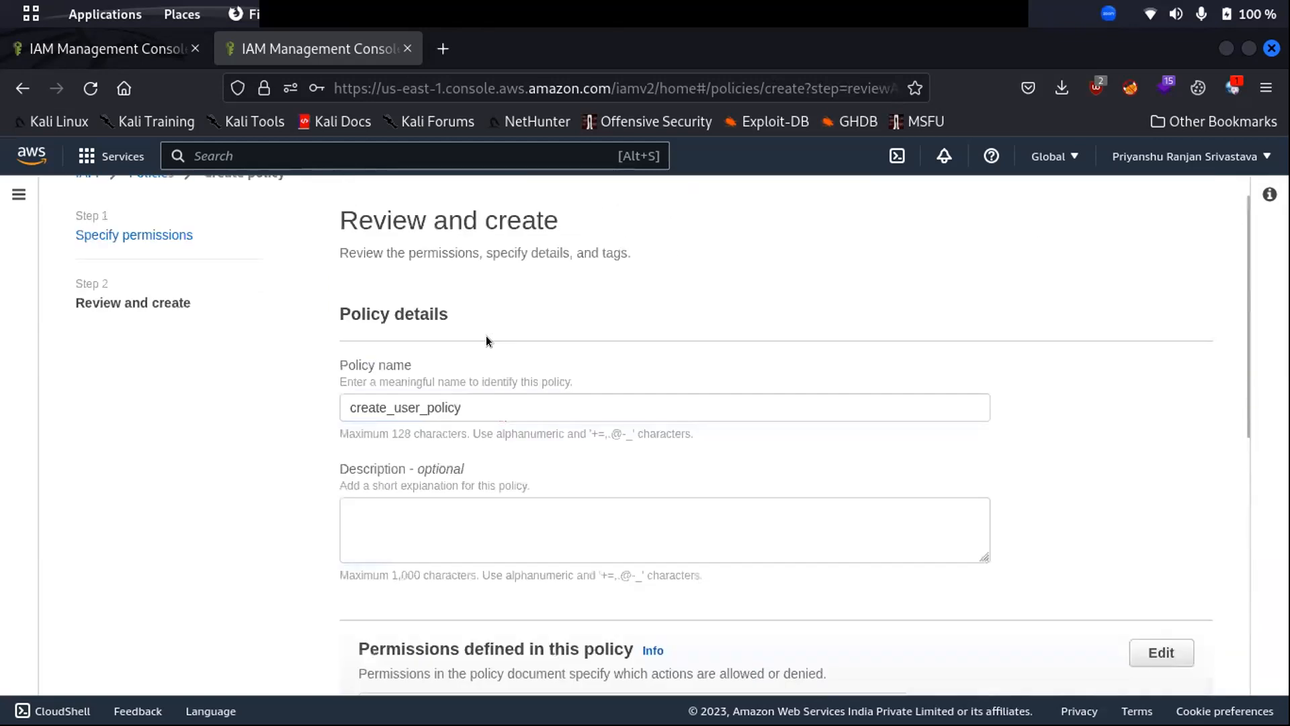
scroll(489, 340, down, 10)
- Create create_user_policy and check its JSON shows iam:CreateUser on resource *
click(1156, 659)
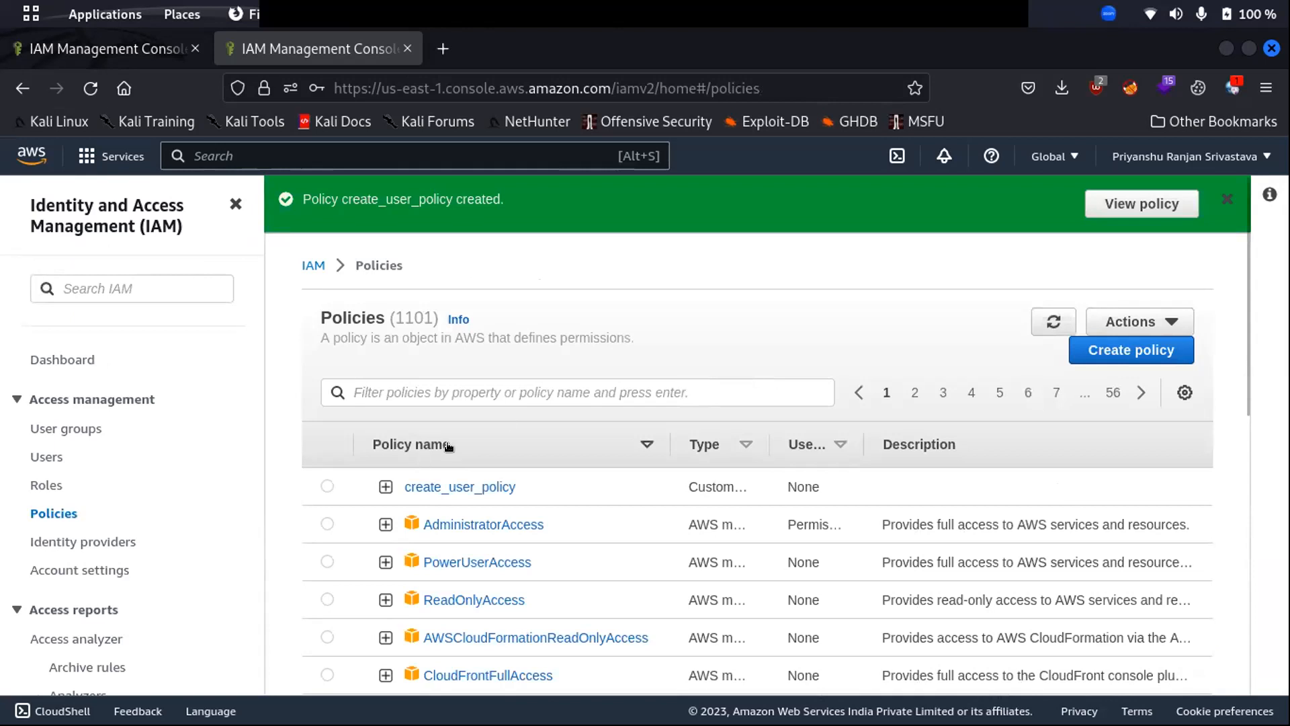
click(385, 487)
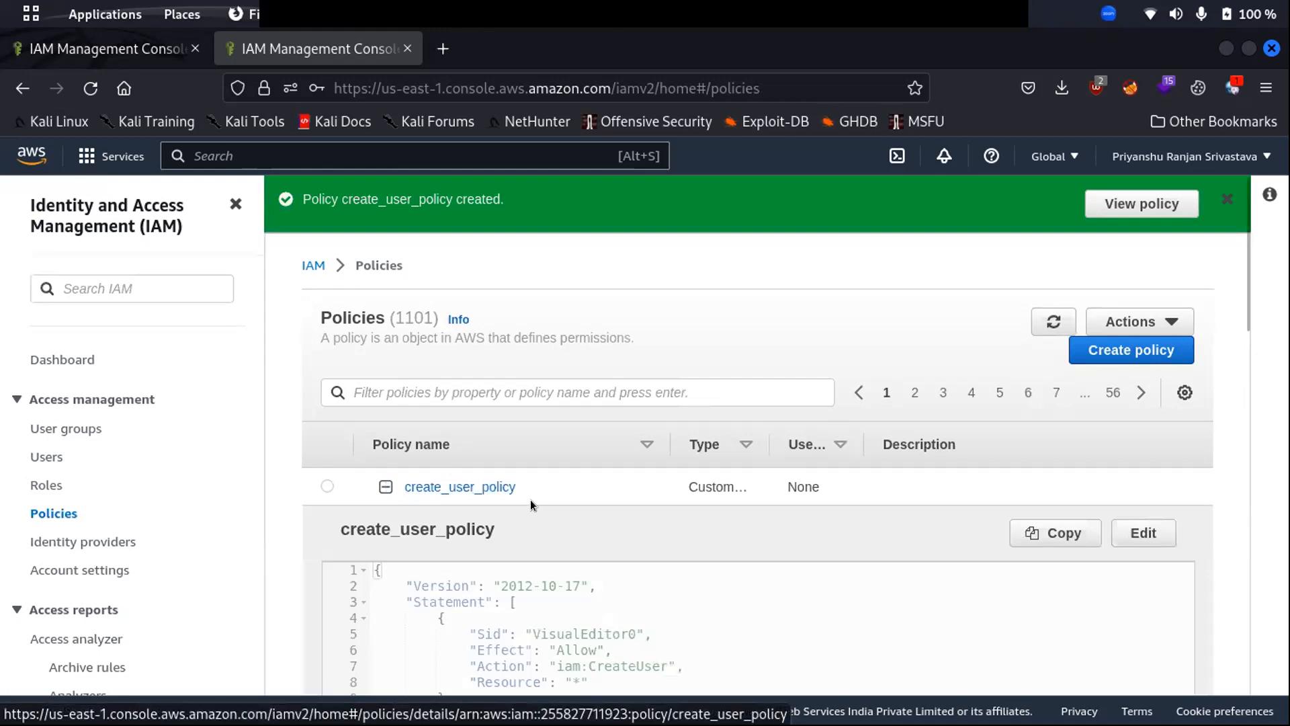
scroll(674, 512, down, 4)
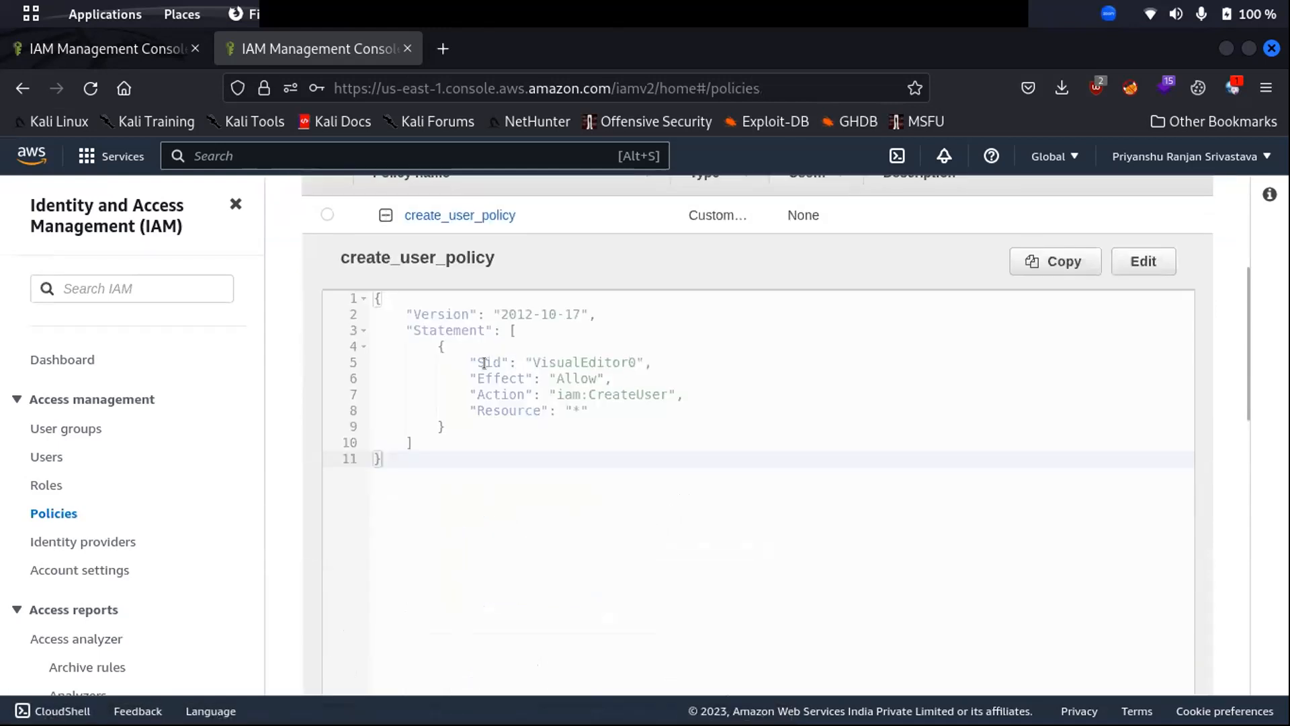
drag(553, 391, 668, 390)
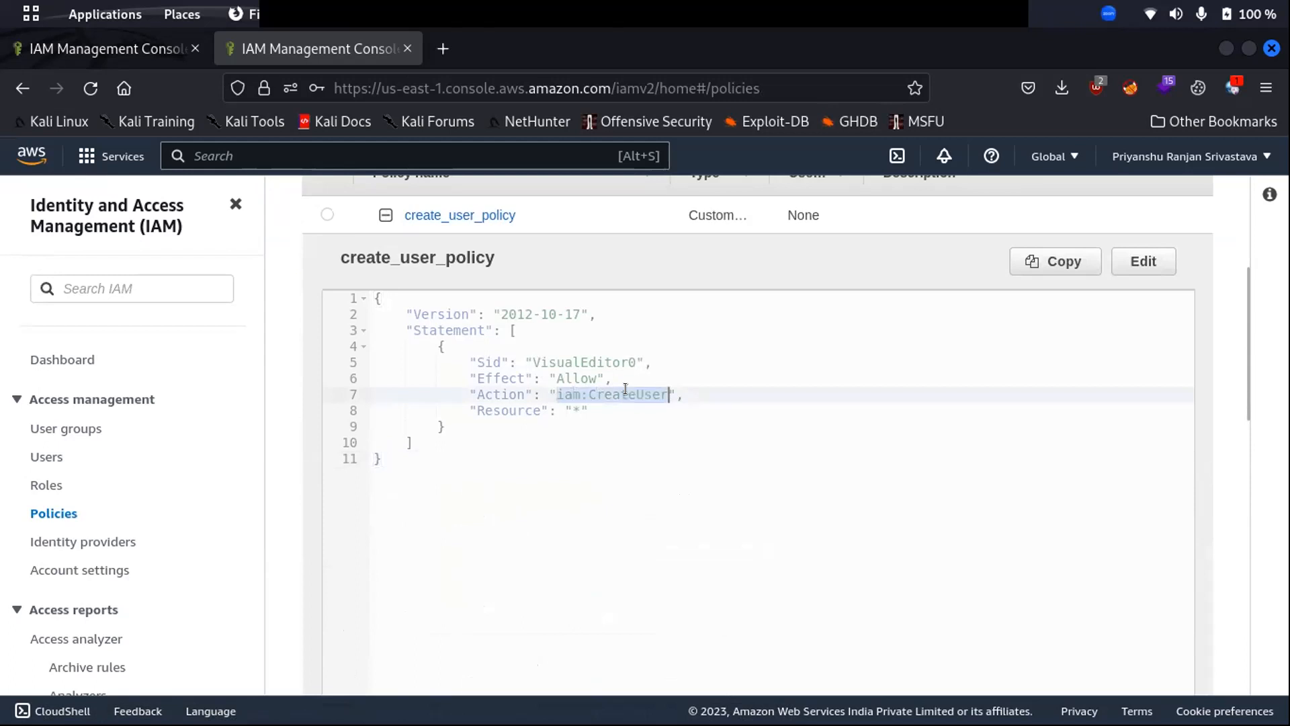
click(572, 403)
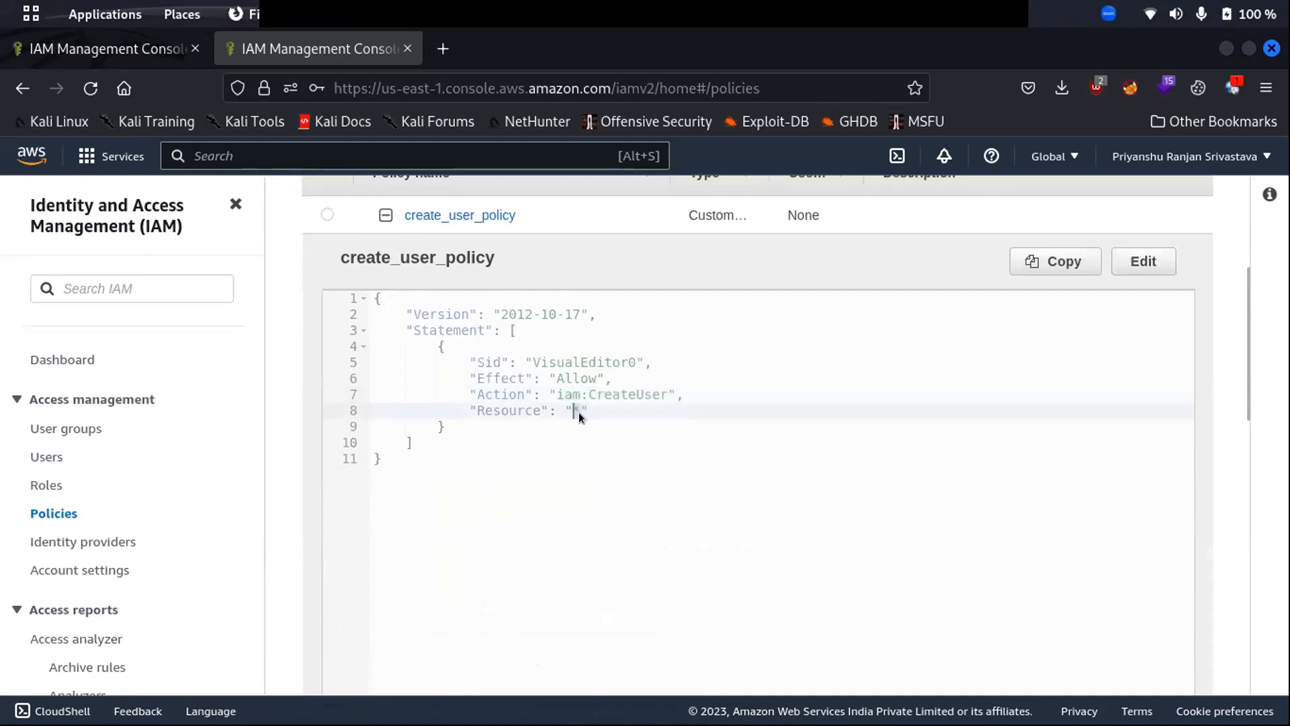
drag(574, 403, 565, 403)
click(385, 215)
scroll(443, 275, up, 4)
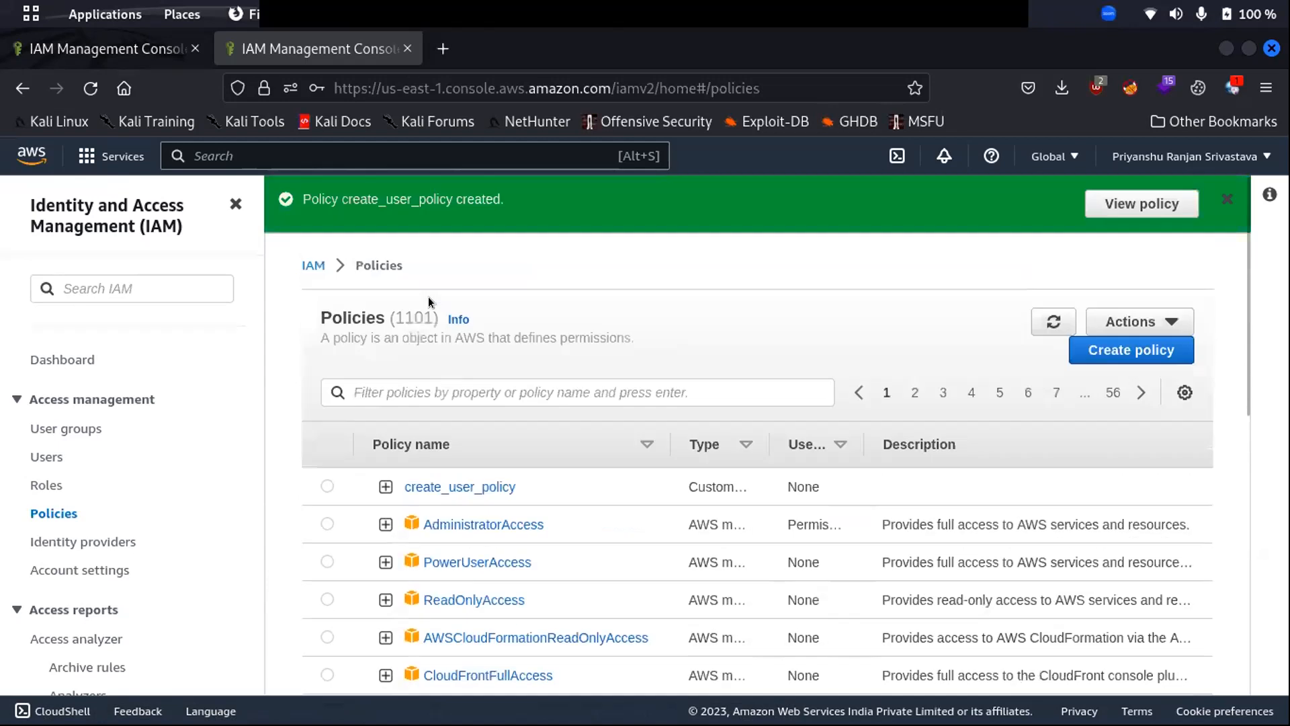
- Open the Users list, inspect test2's AdministratorAccess policy, and return to Users
click(327, 485)
click(45, 457)
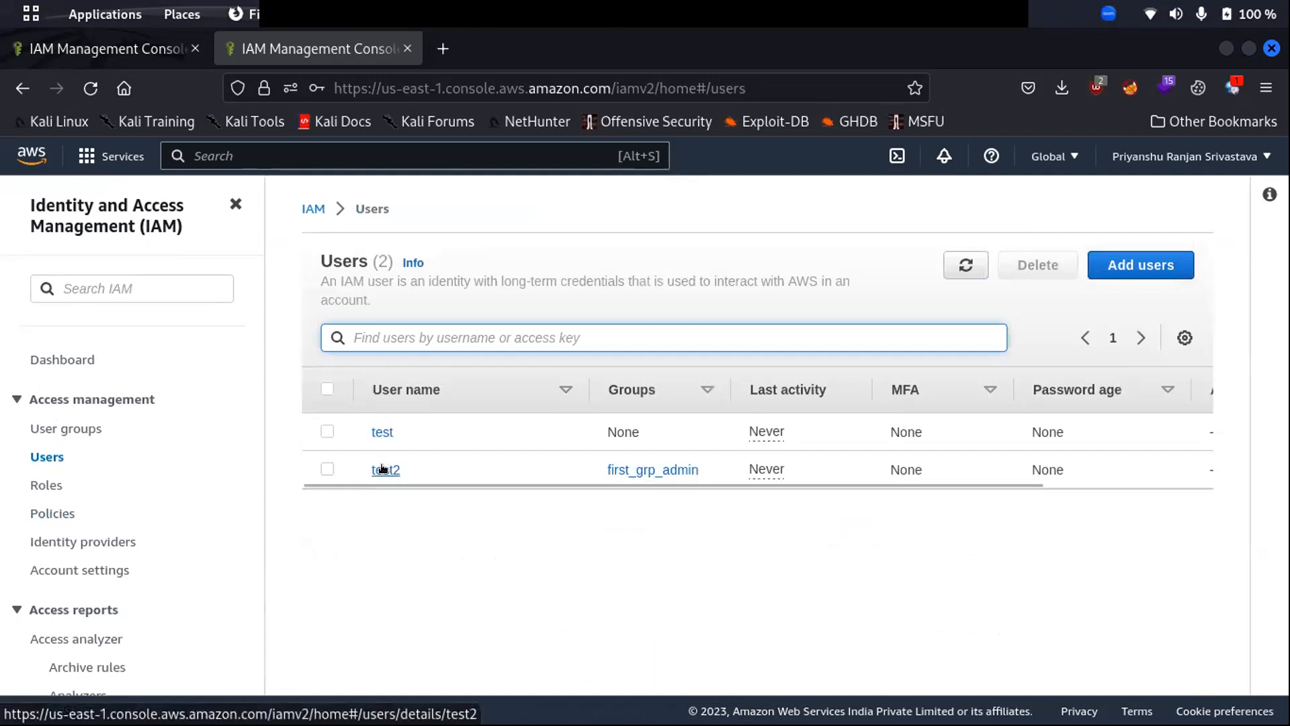
click(383, 469)
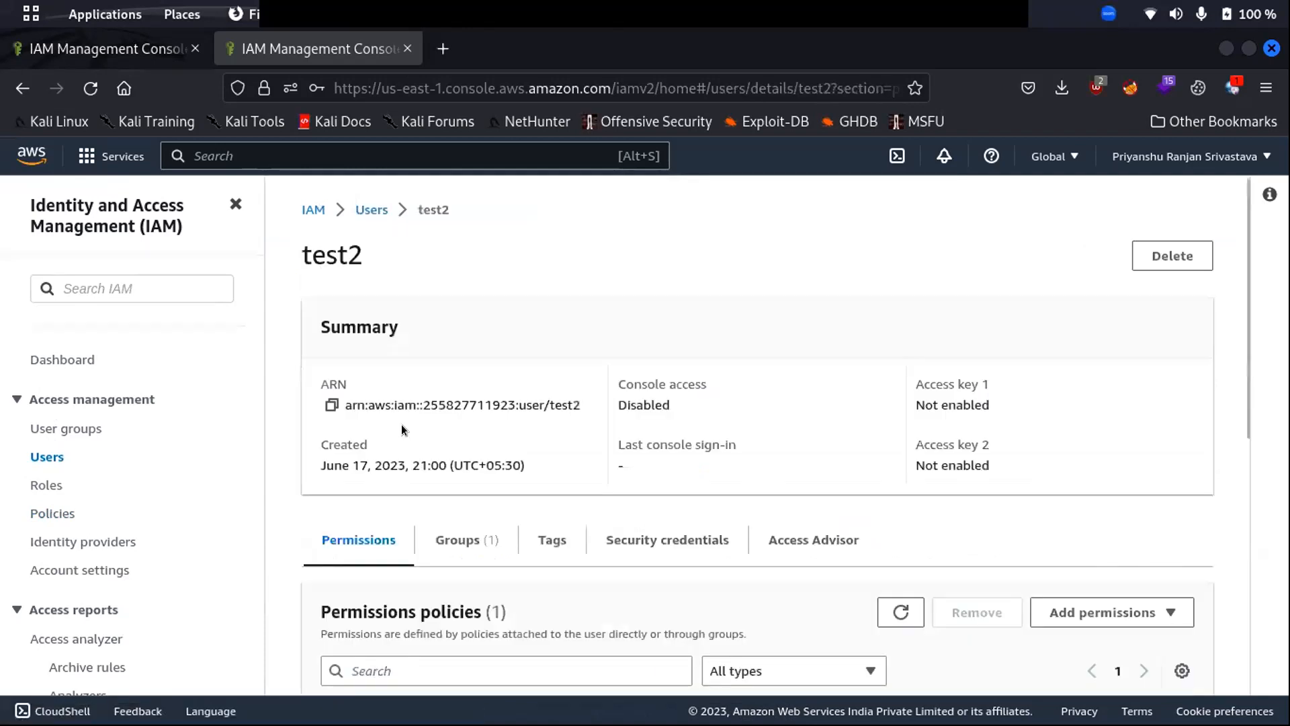
scroll(403, 510, down, 4)
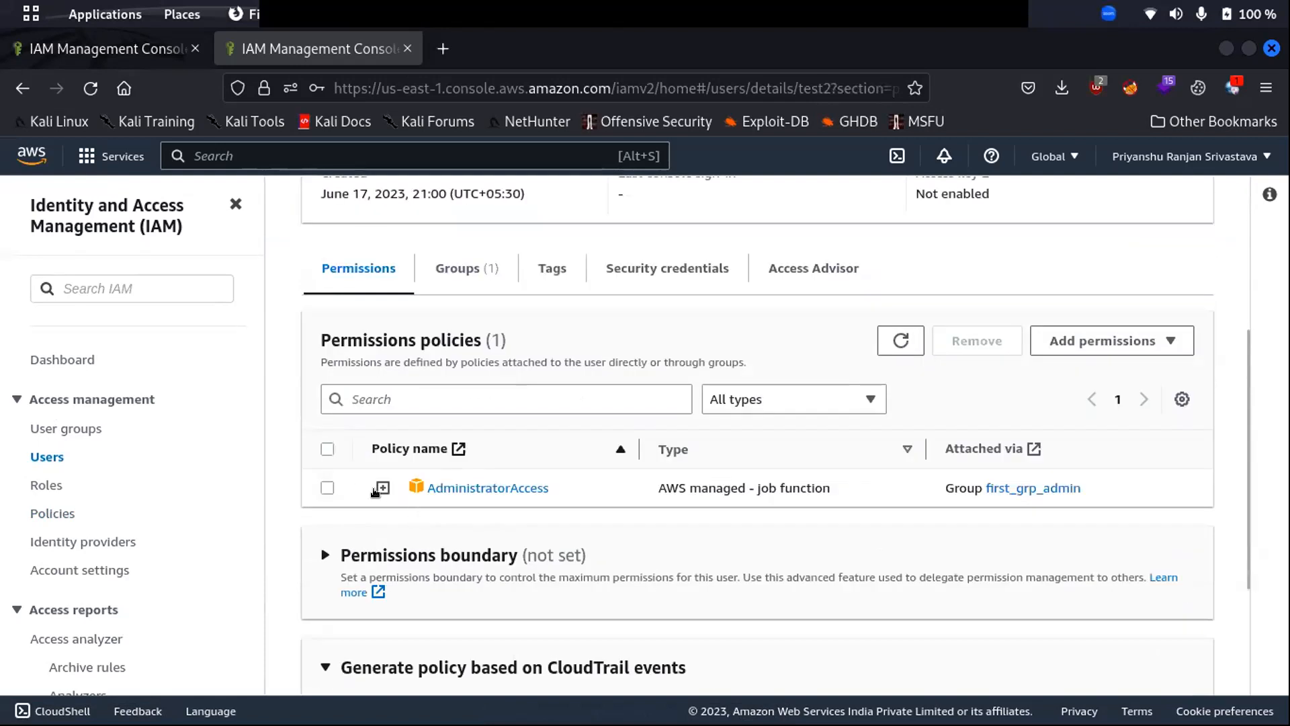
click(327, 487)
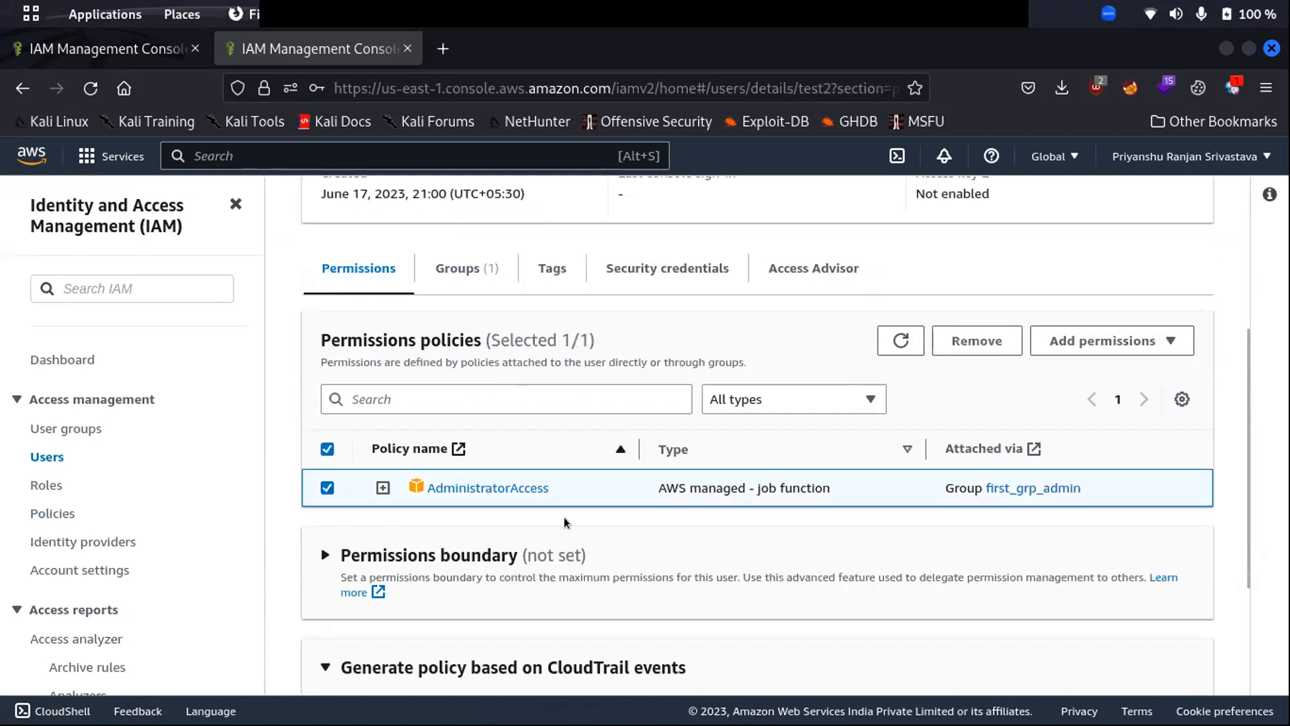
click(1181, 399)
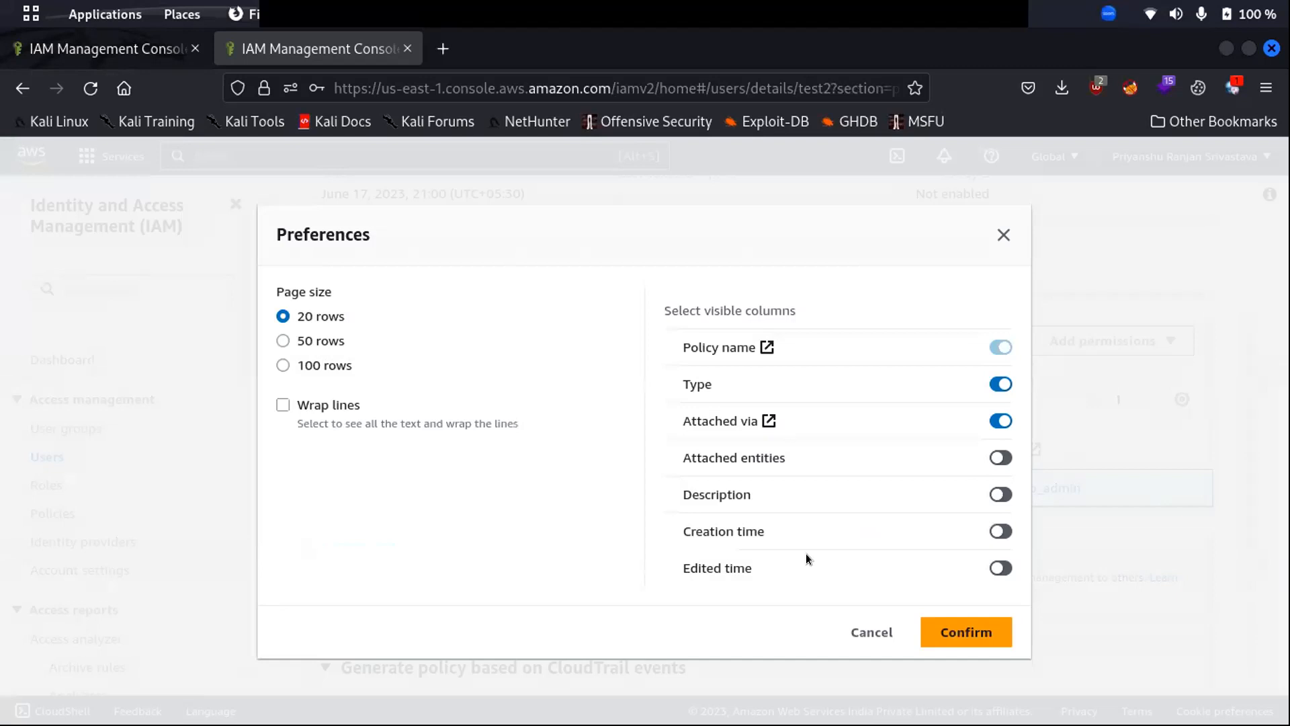
click(871, 632)
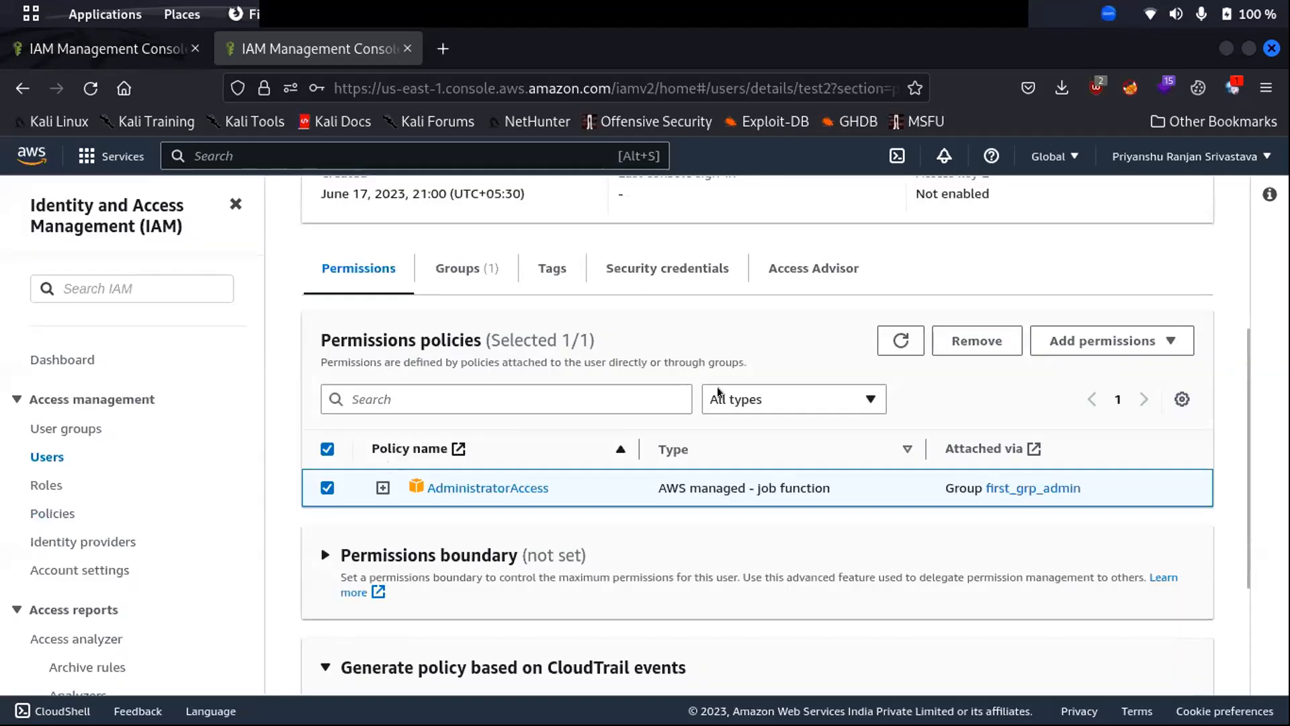
scroll(712, 383, up, 3)
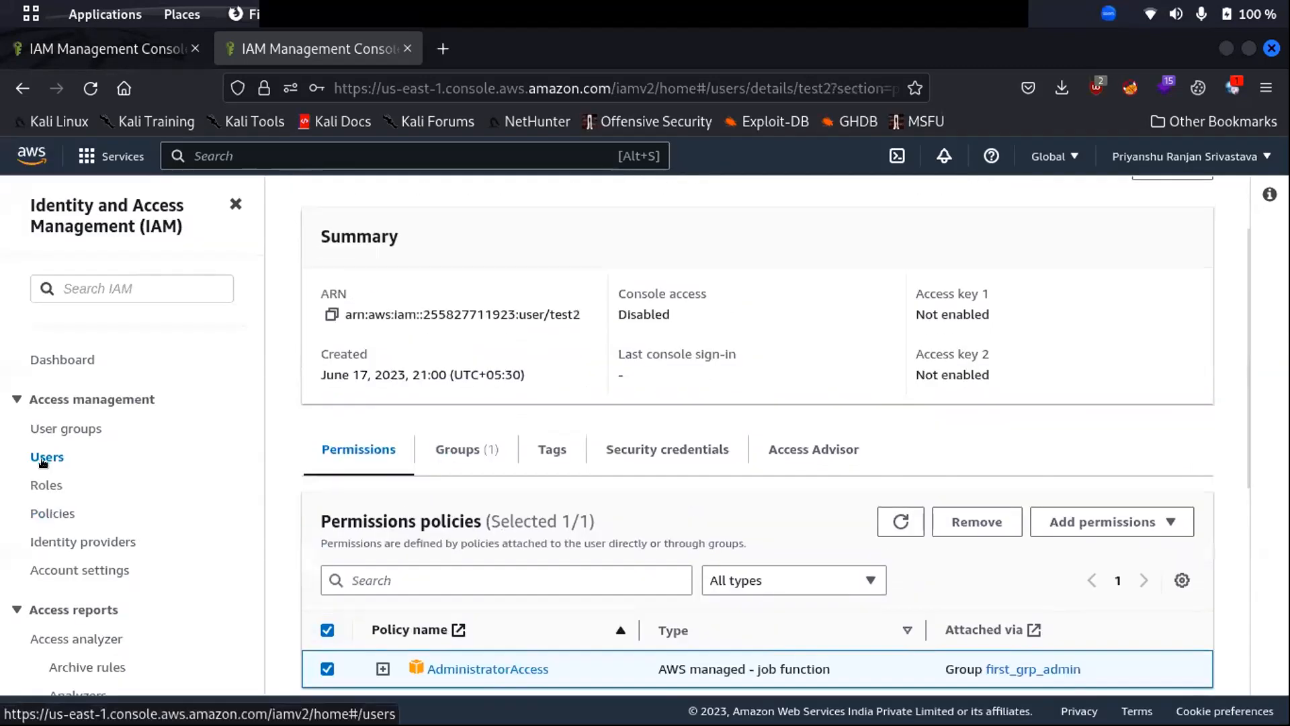
scroll(309, 325, up, 2)
click(357, 213)
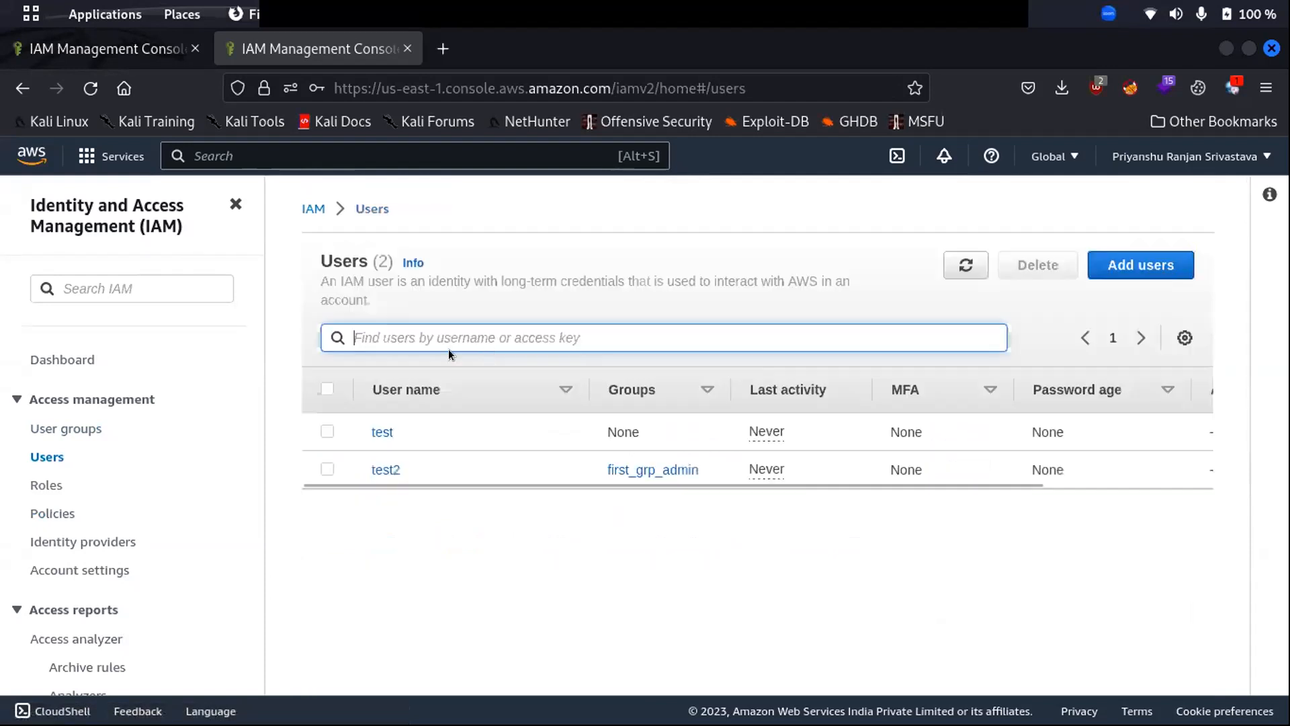
- Add a new user named test3 and proceed to Set permissions
click(1151, 275)
click(400, 391)
text(te)
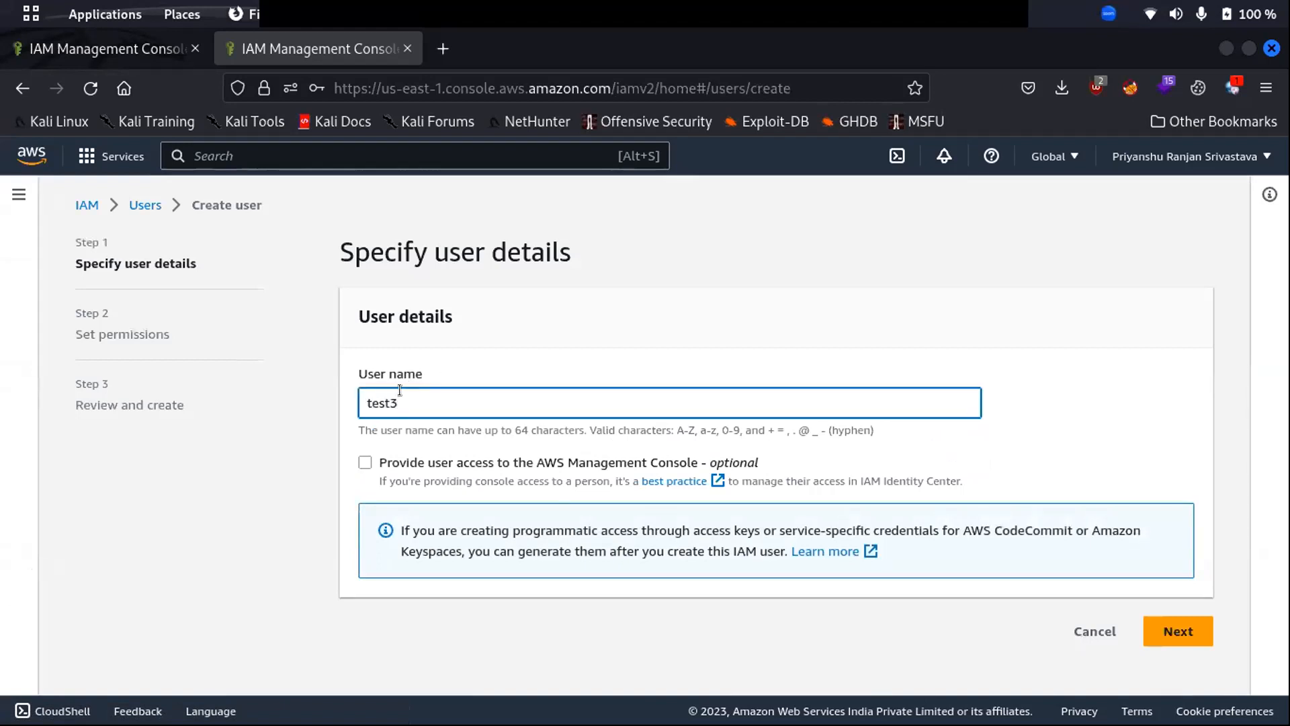
text(st3)
click(1172, 630)
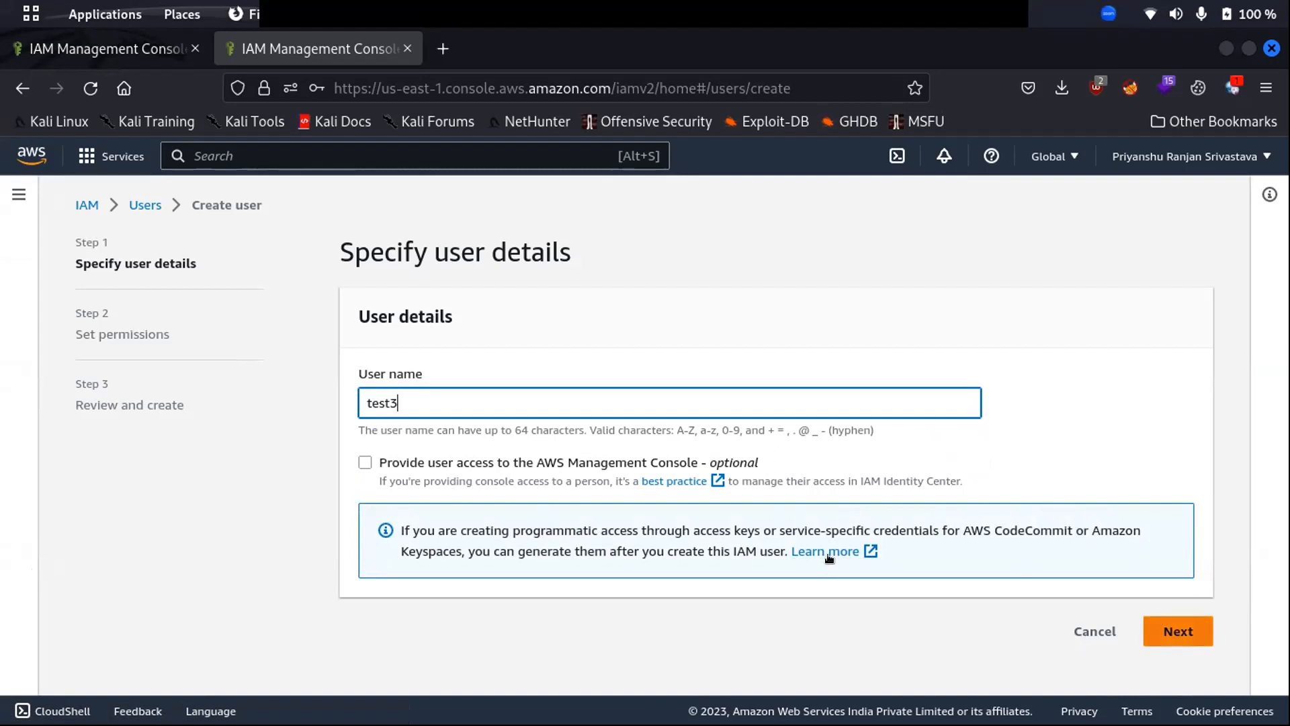
scroll(627, 492, down, 3)
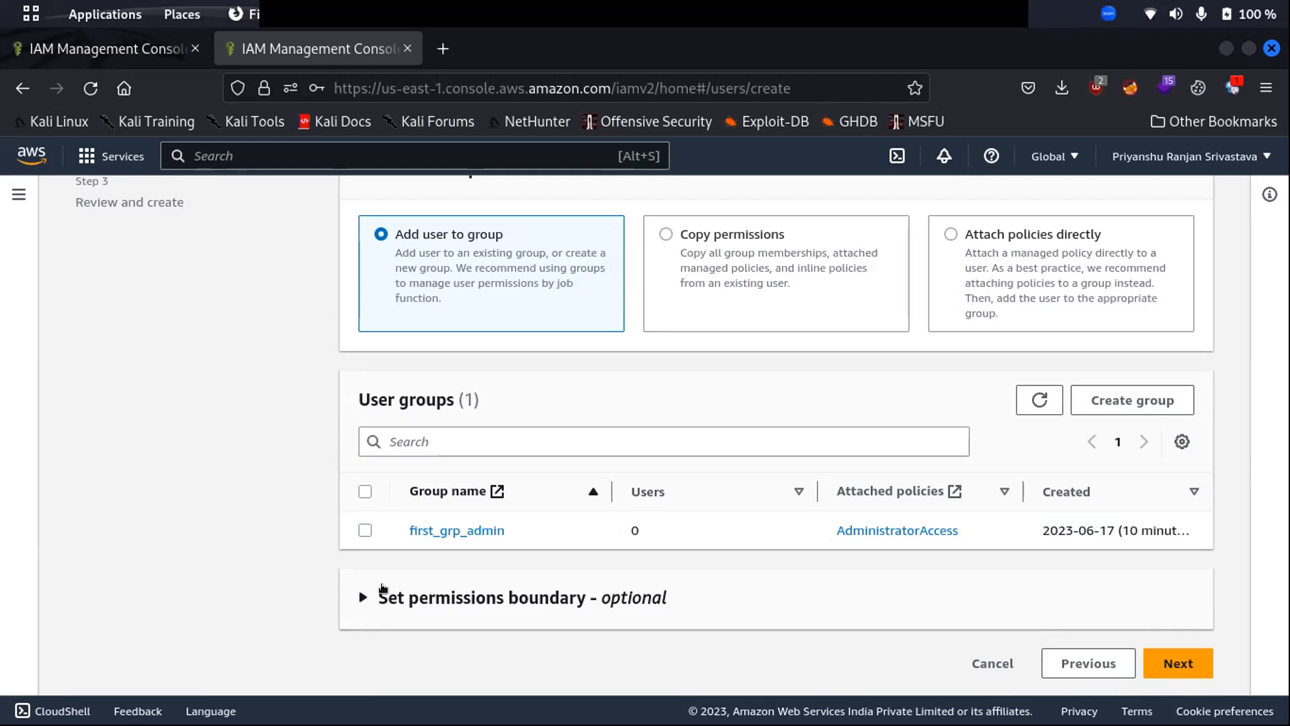
- Attach create_user_policy directly to test3, found by searching 'creat', and continue to review
click(969, 253)
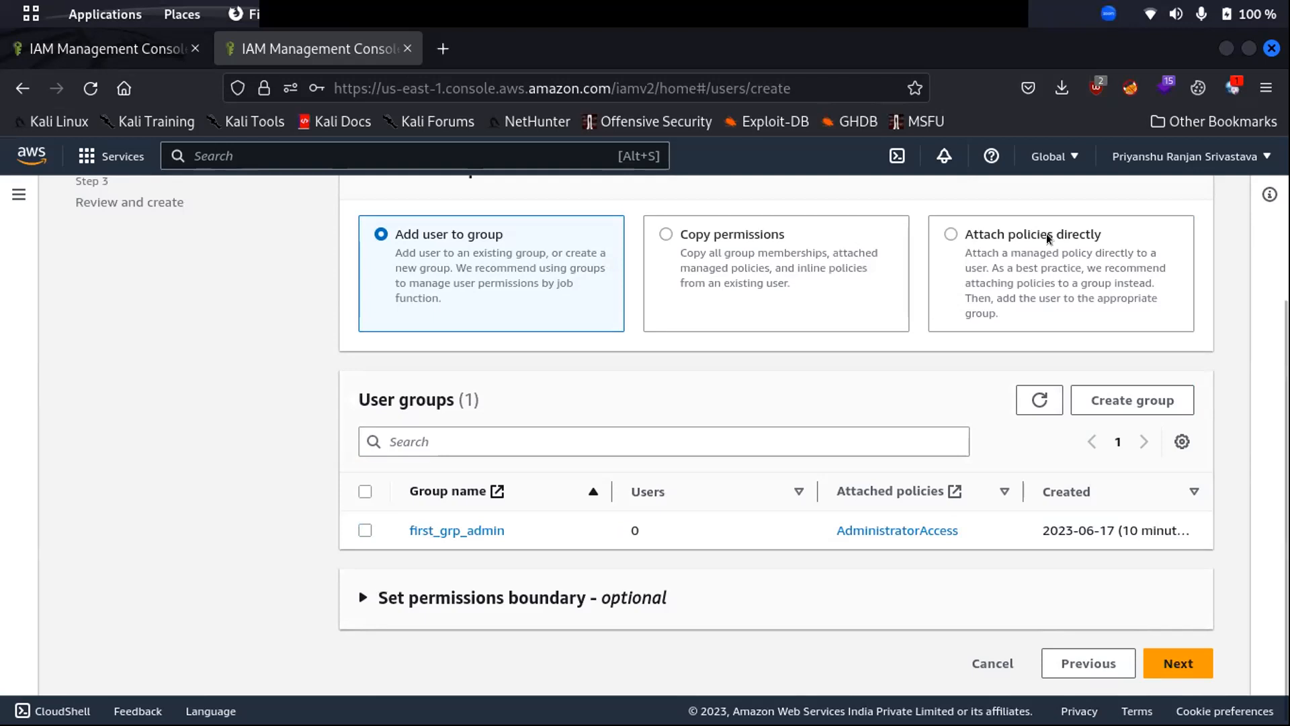
scroll(715, 382, down, 10)
scroll(688, 384, up, 10)
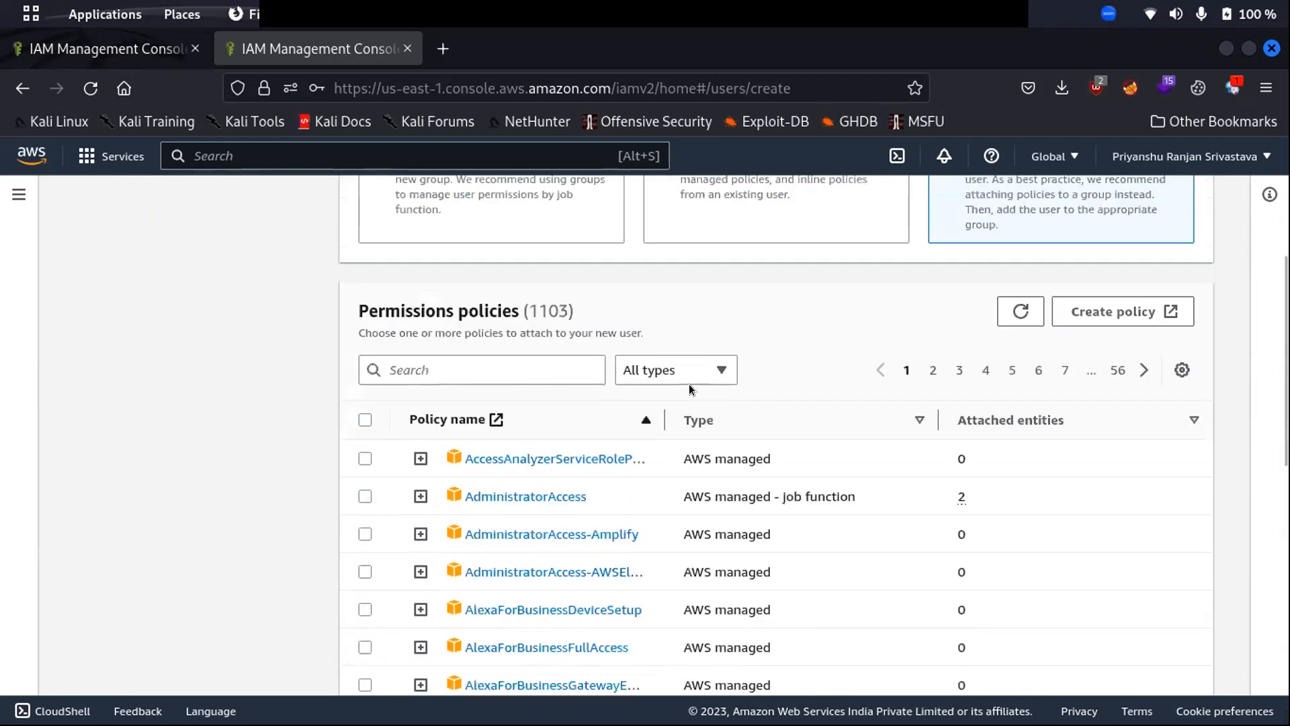
scroll(716, 582, down, 5)
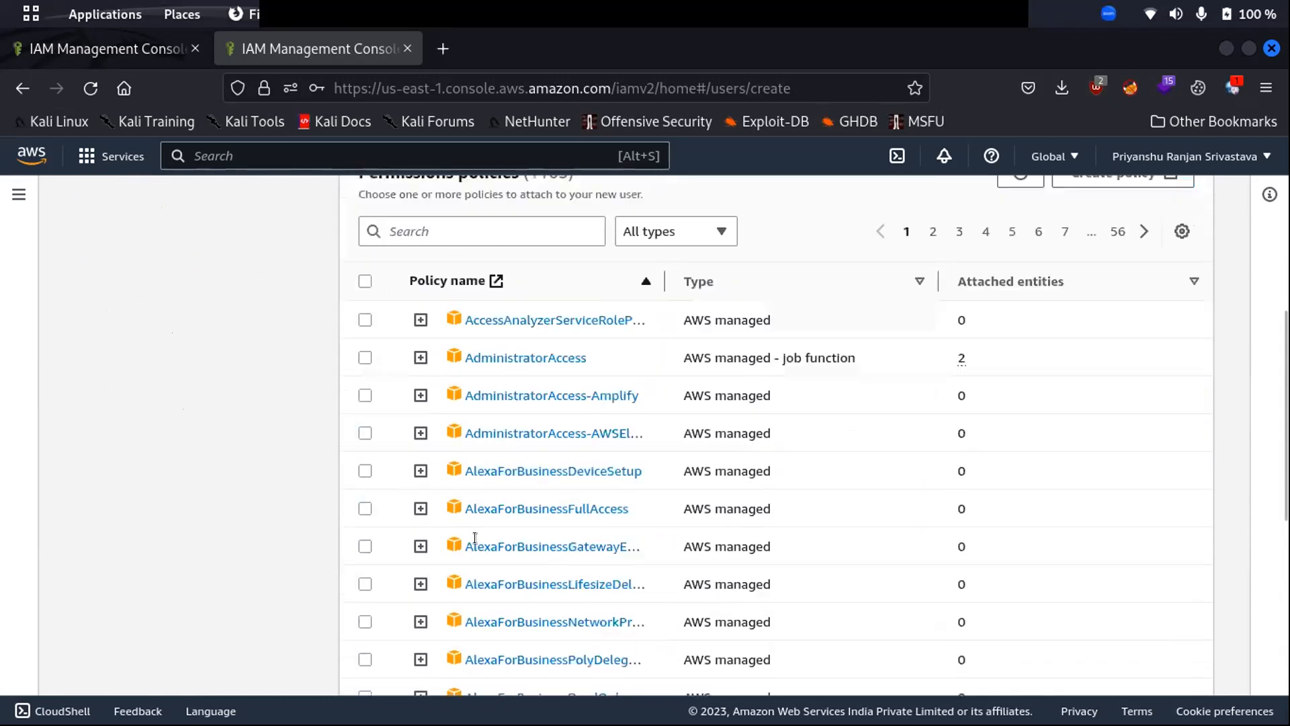
click(448, 229)
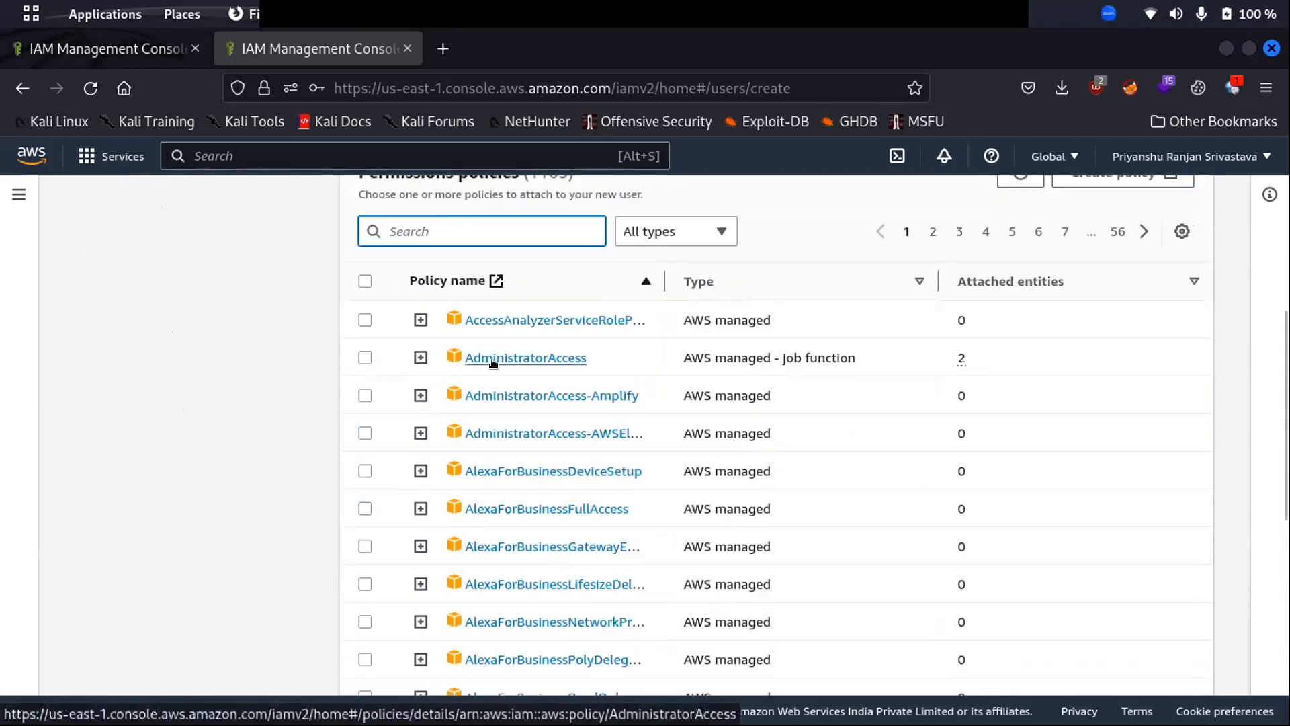
text(creat)
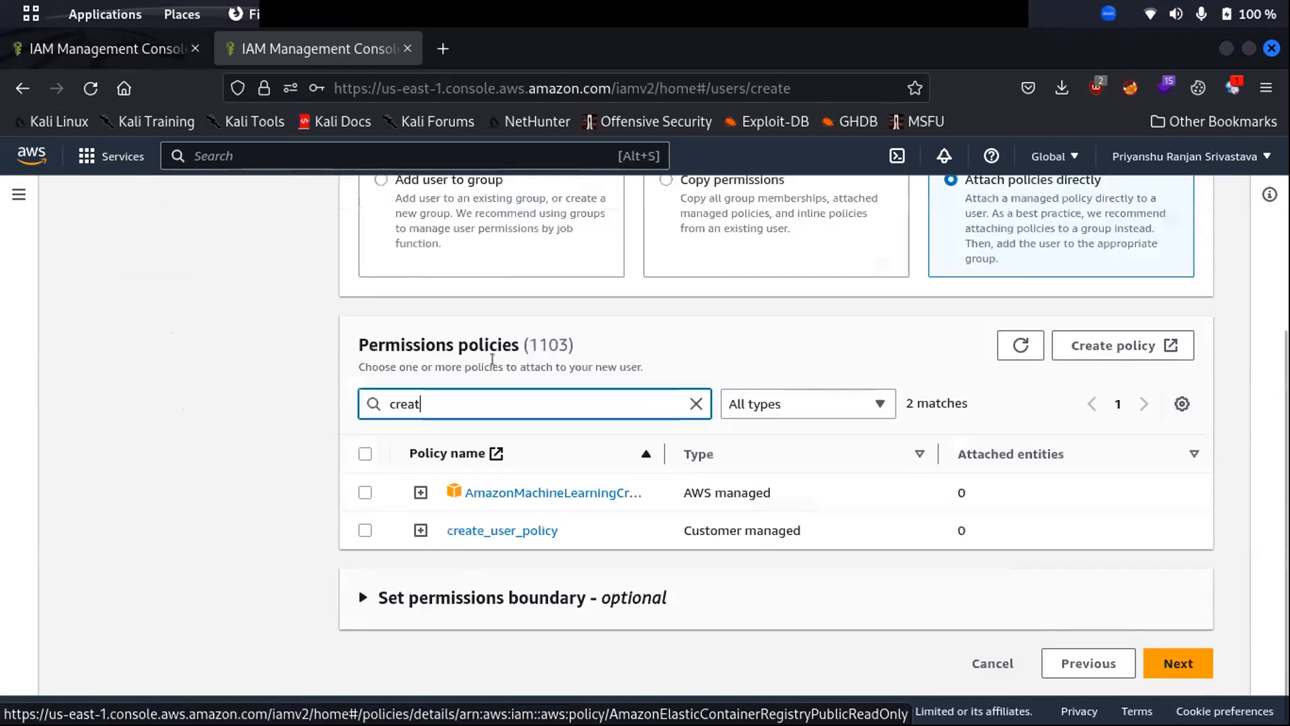
click(365, 529)
click(365, 529)
click(365, 529)
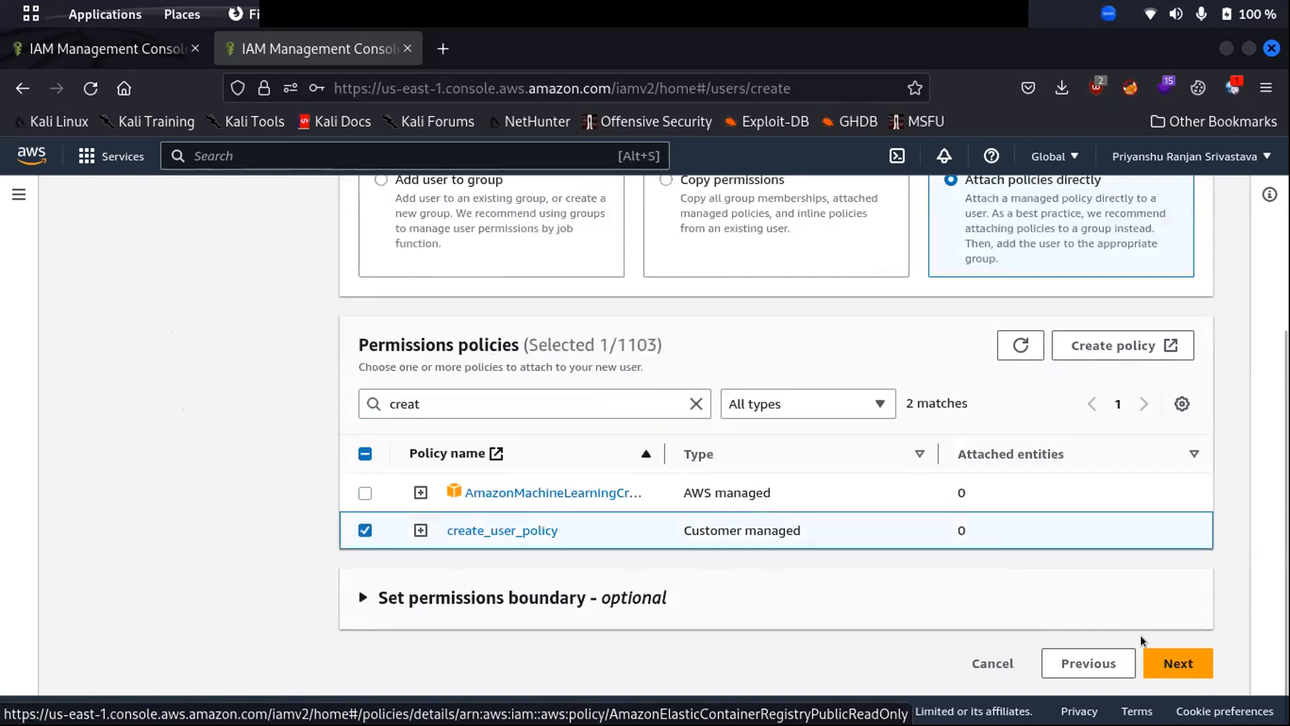
click(1184, 670)
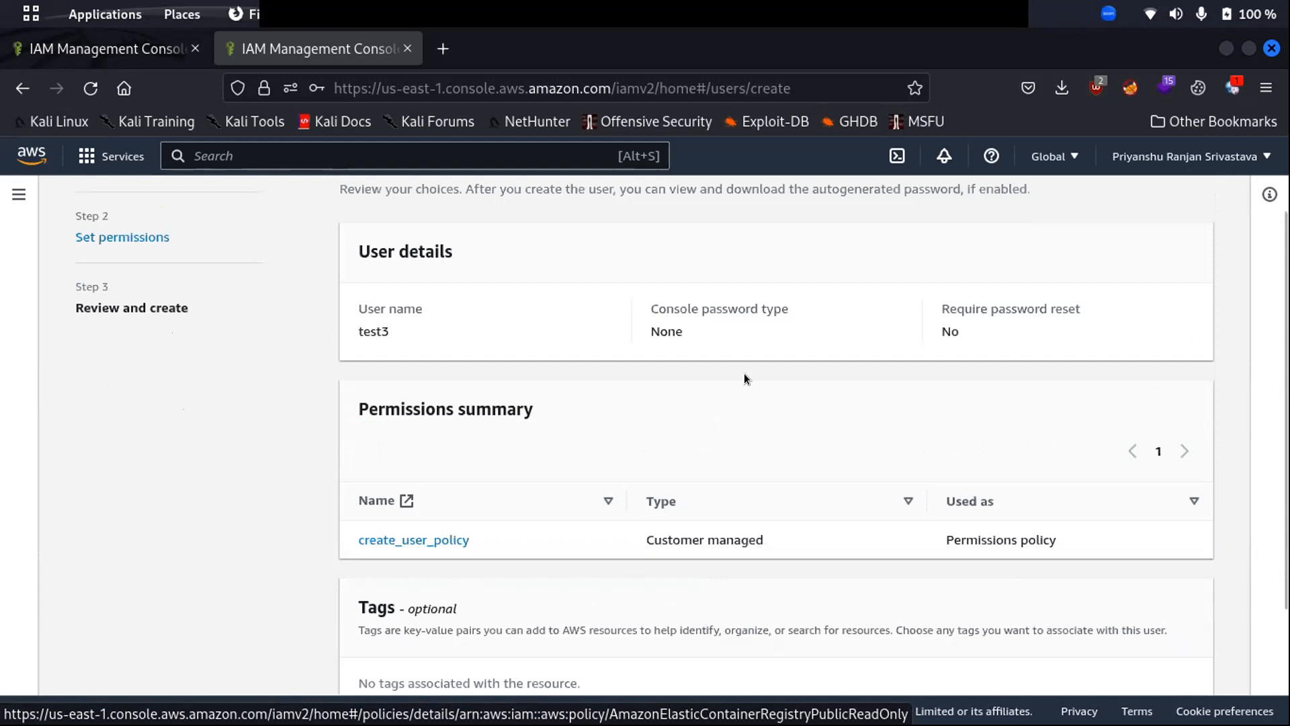
scroll(720, 386, down, 2)
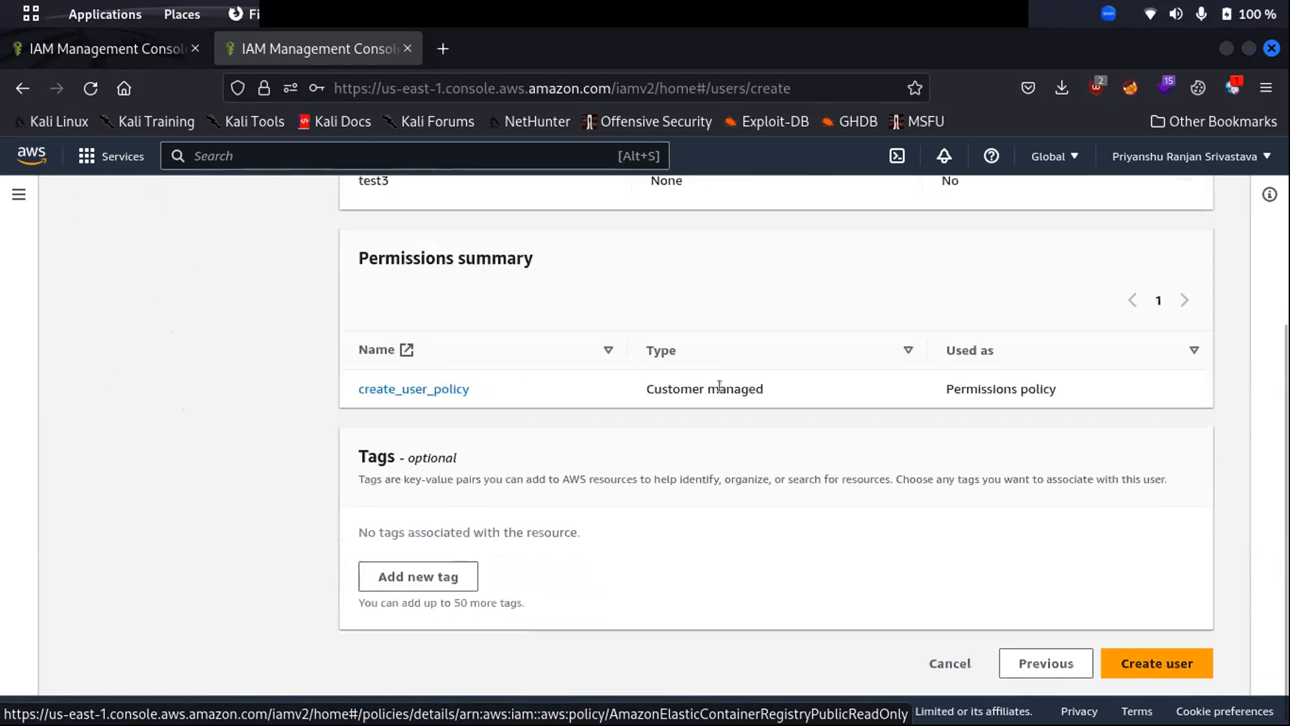
- Create user test3, review its create_user_policy JSON, and view its Security credentials
click(1153, 669)
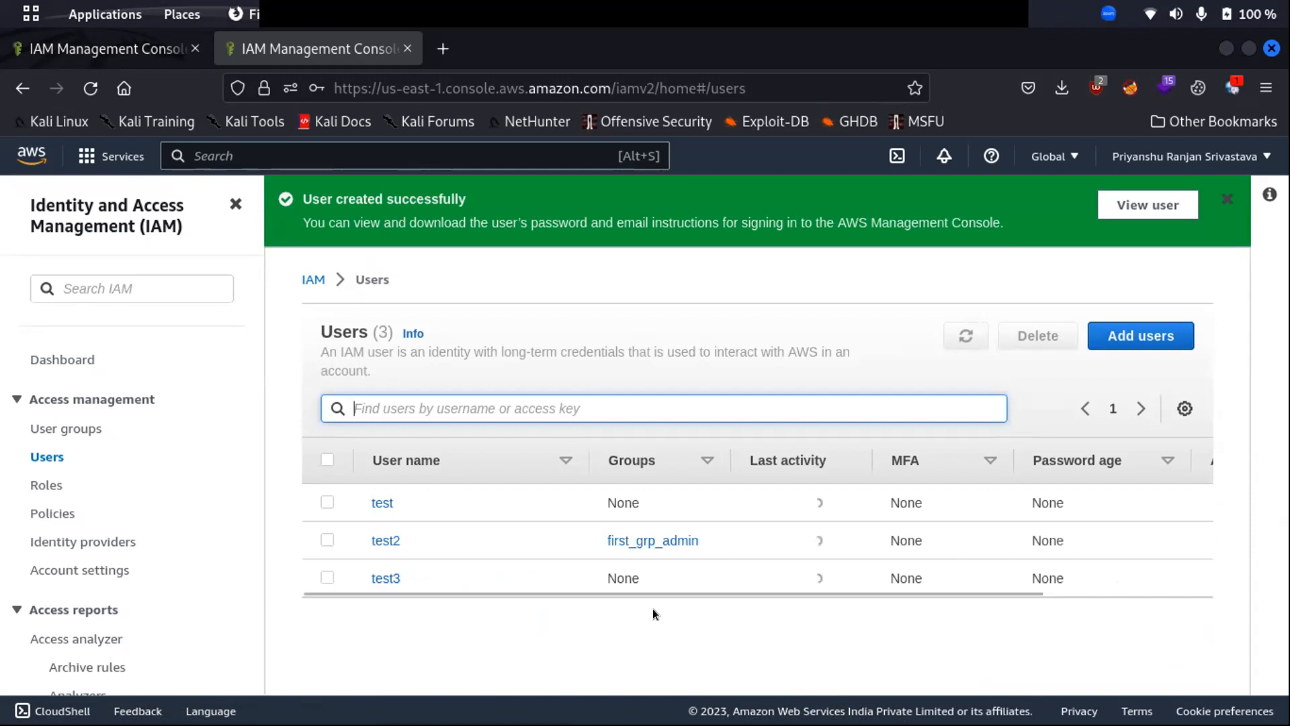
click(386, 579)
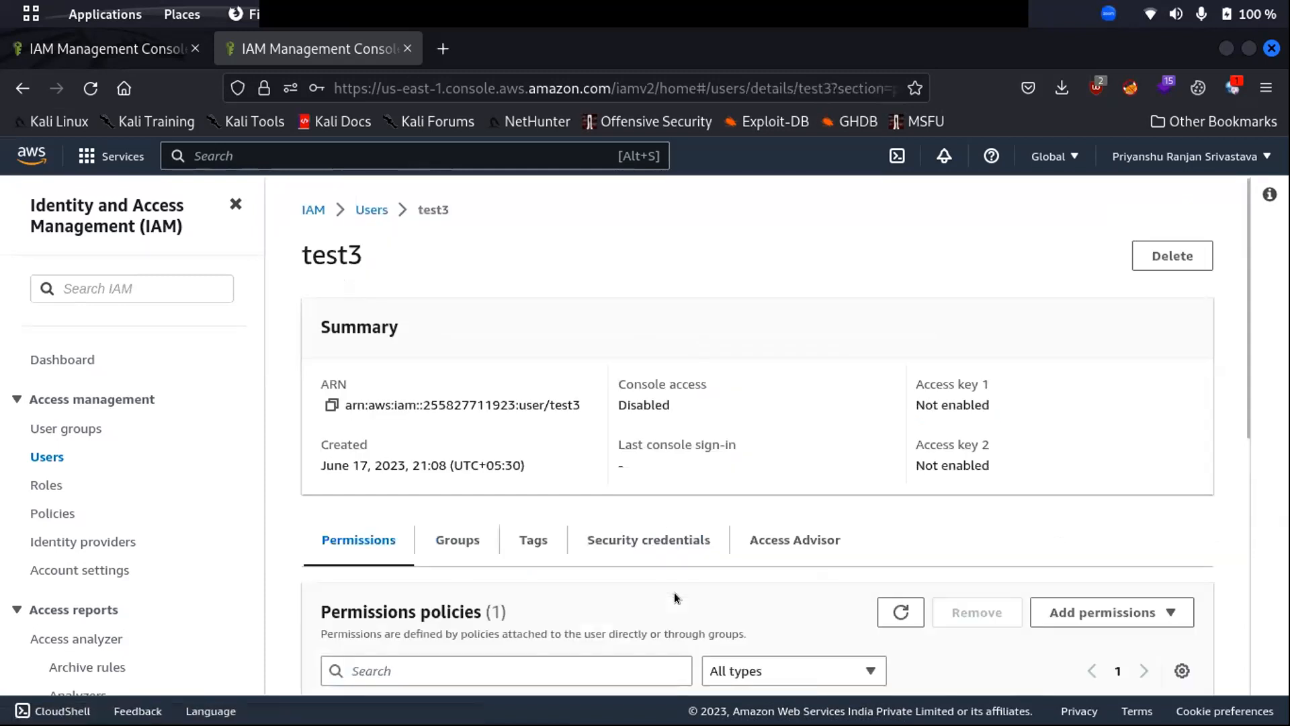
scroll(675, 592, down, 5)
click(382, 299)
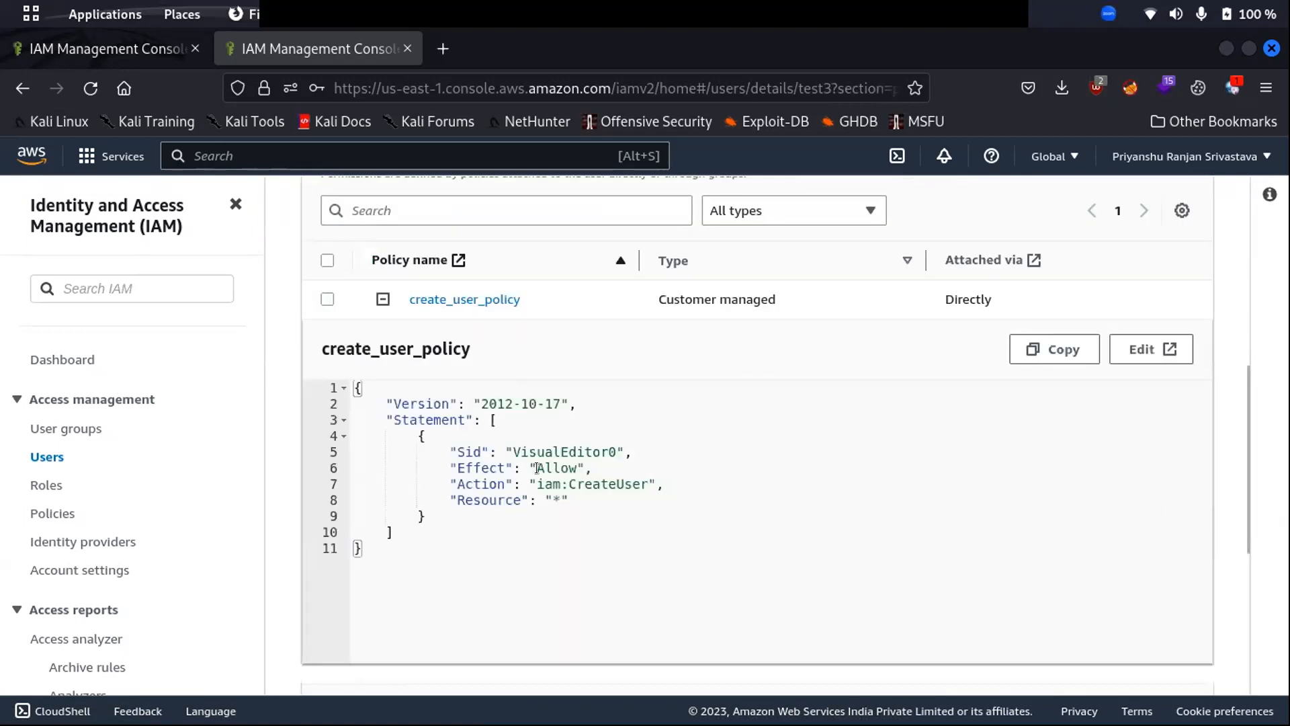
drag(569, 483, 646, 477)
click(625, 491)
drag(371, 541, 343, 385)
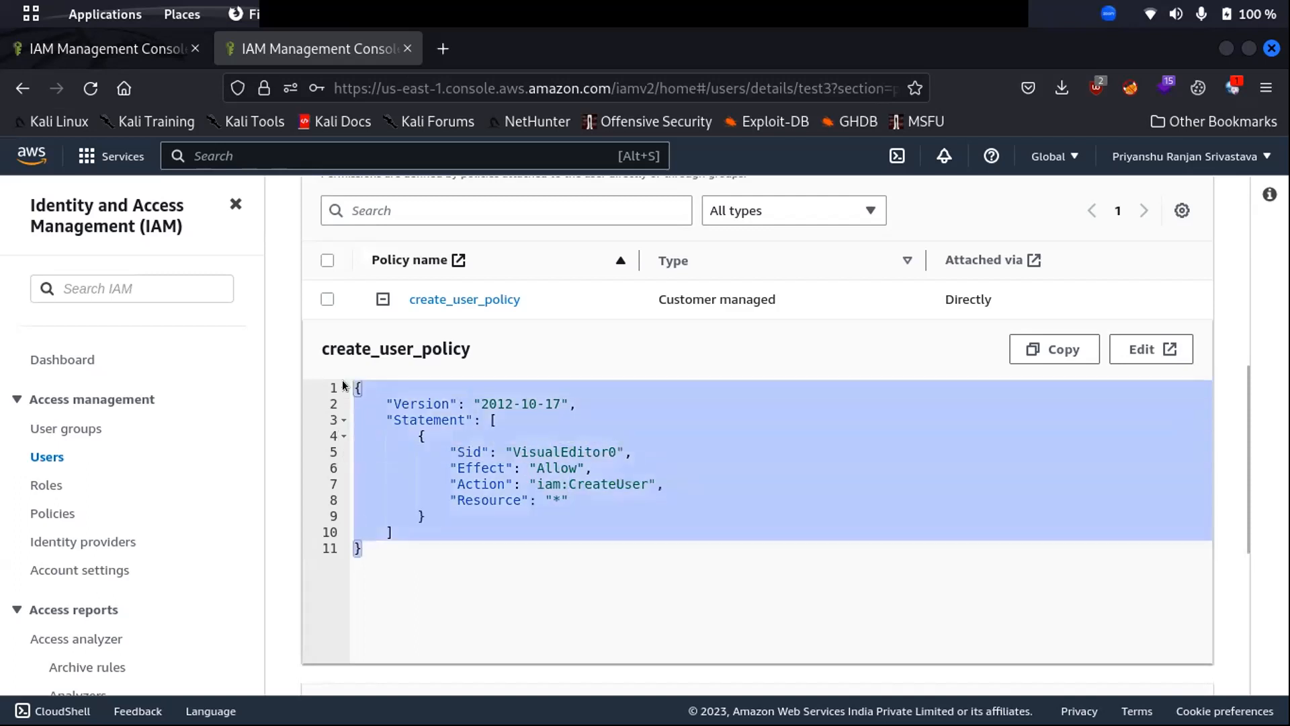
click(656, 438)
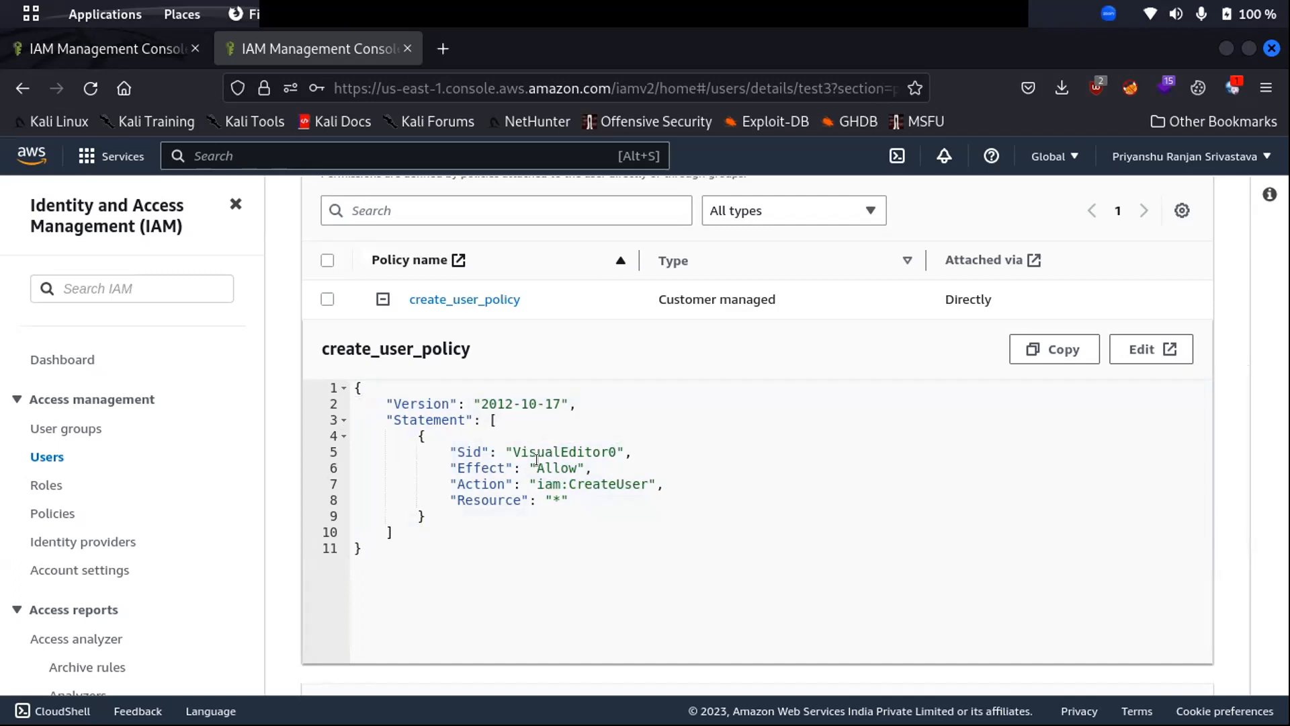
scroll(557, 460, up, 5)
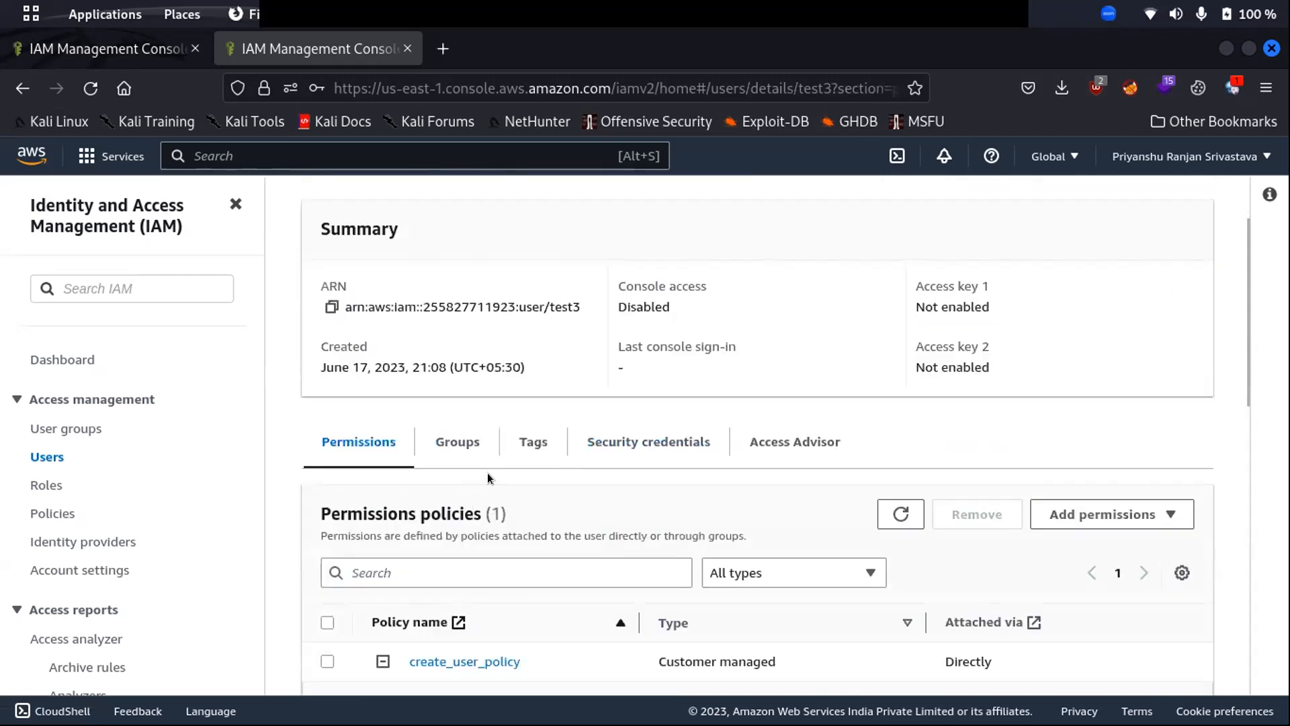
click(668, 443)
- Create a Command Line Interface (CLI) access key for test3, acknowledging the recommendation
scroll(793, 499, down, 4)
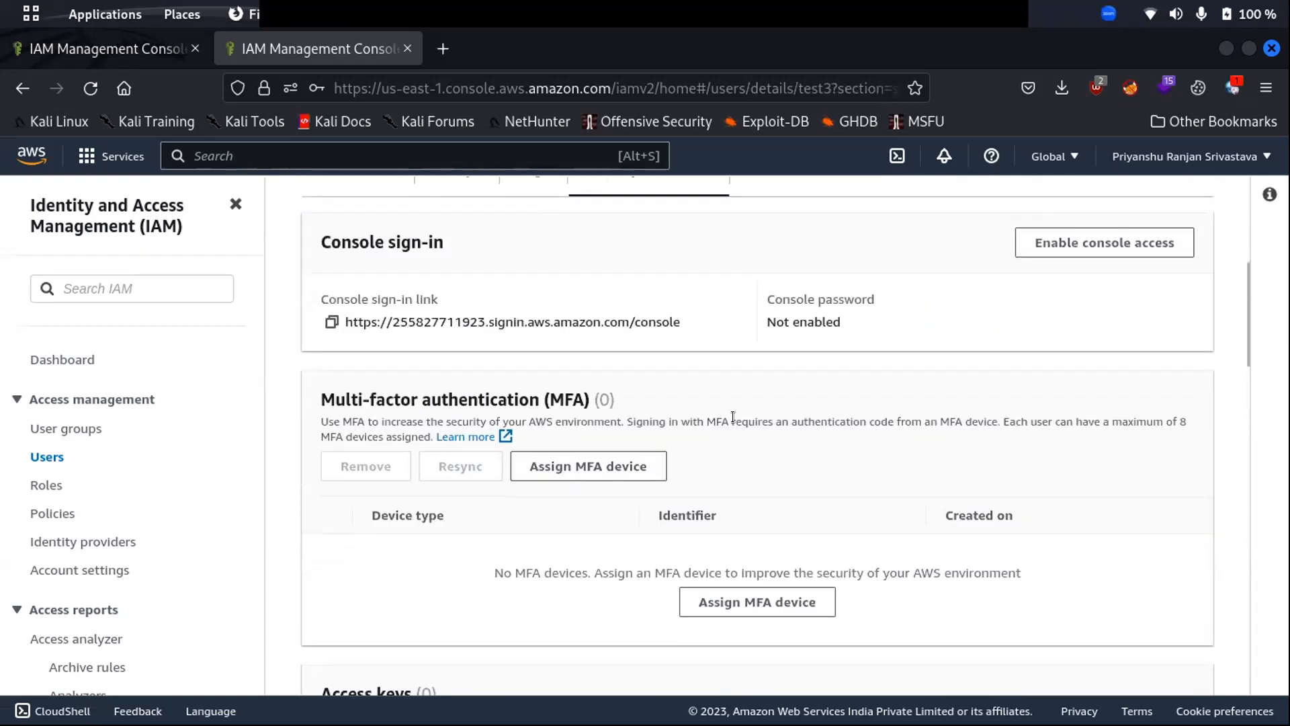
scroll(737, 426, down, 5)
click(387, 406)
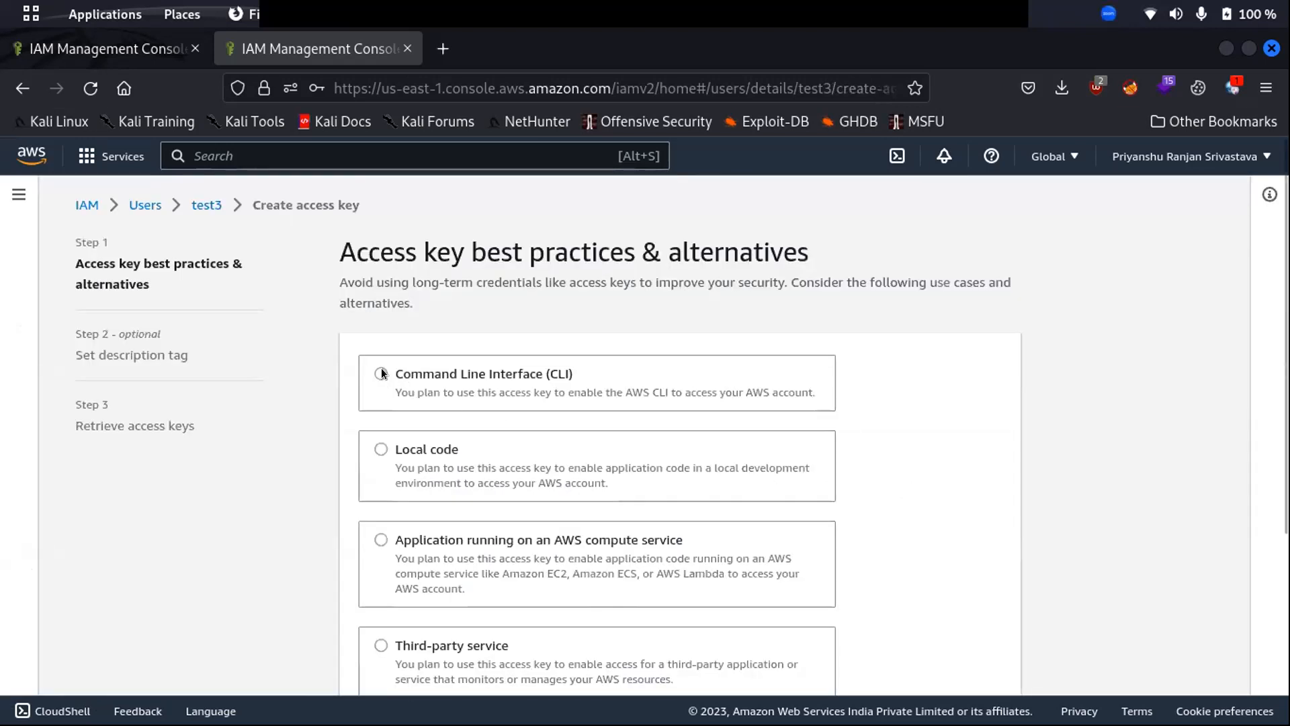
scroll(383, 403, down, 4)
scroll(385, 430, up, 4)
click(381, 373)
scroll(893, 541, down, 6)
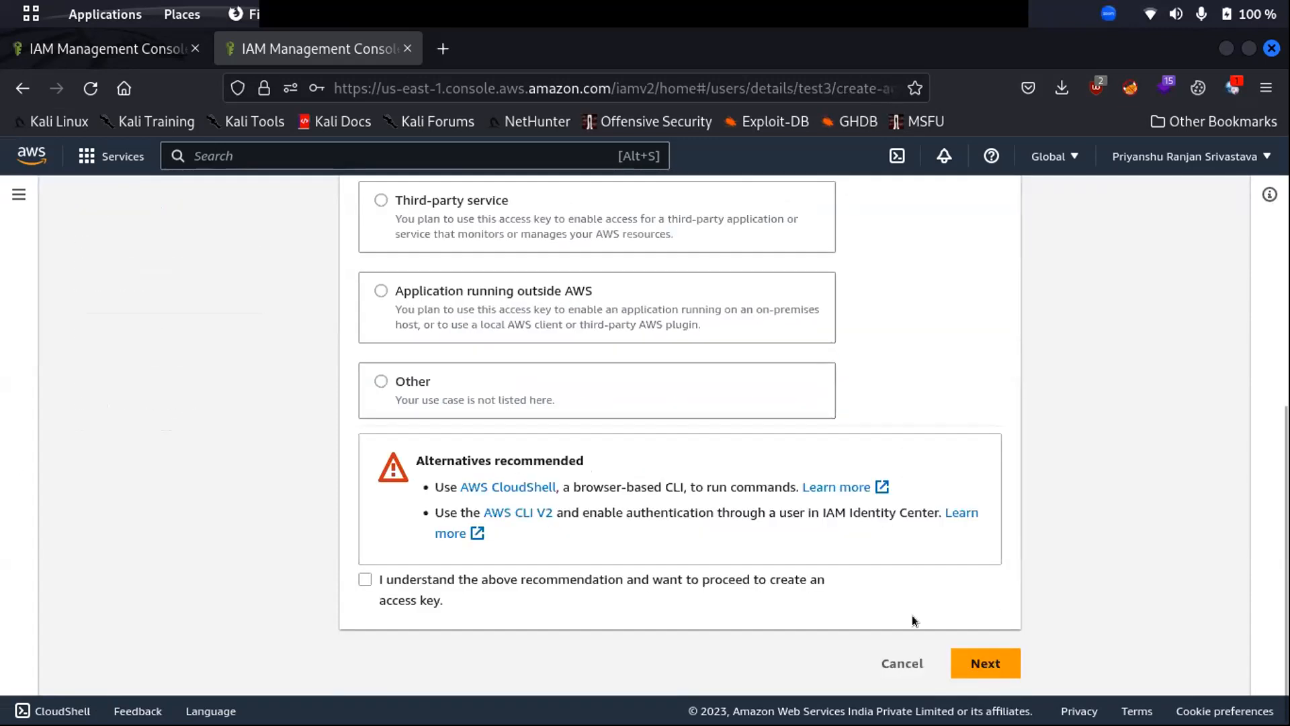
click(985, 663)
click(998, 678)
click(365, 578)
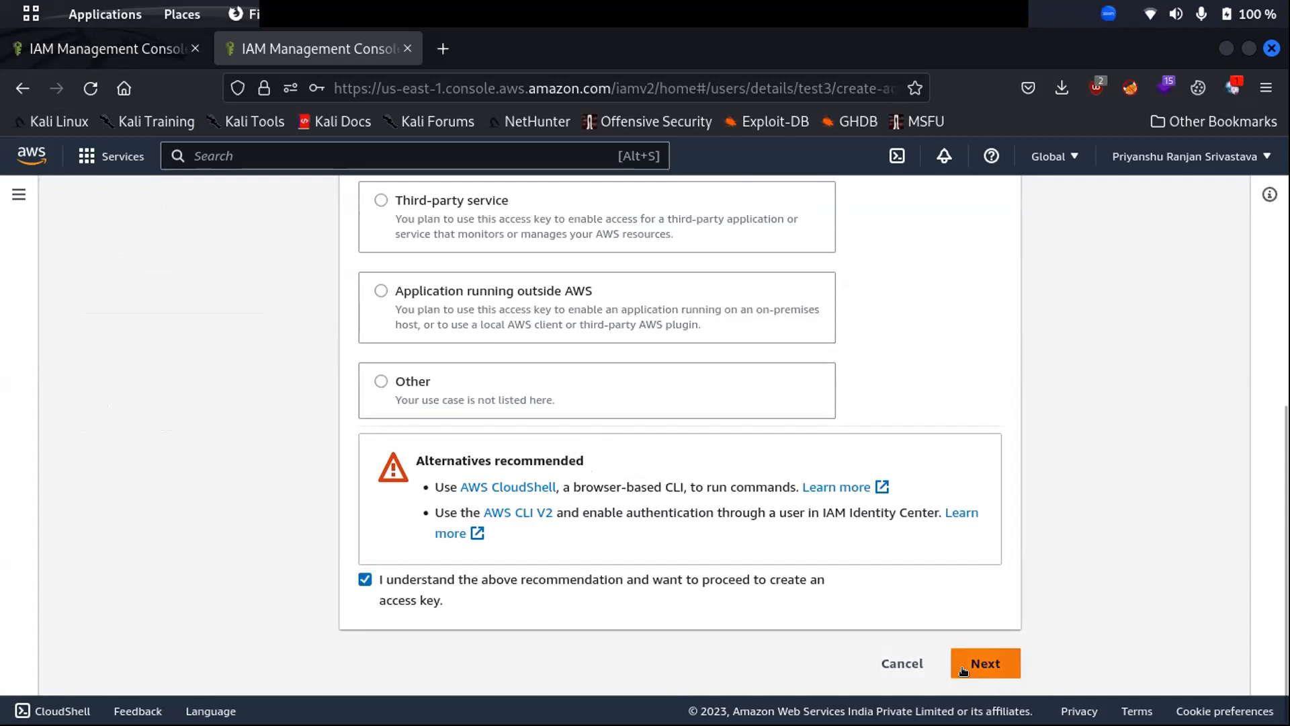
click(985, 662)
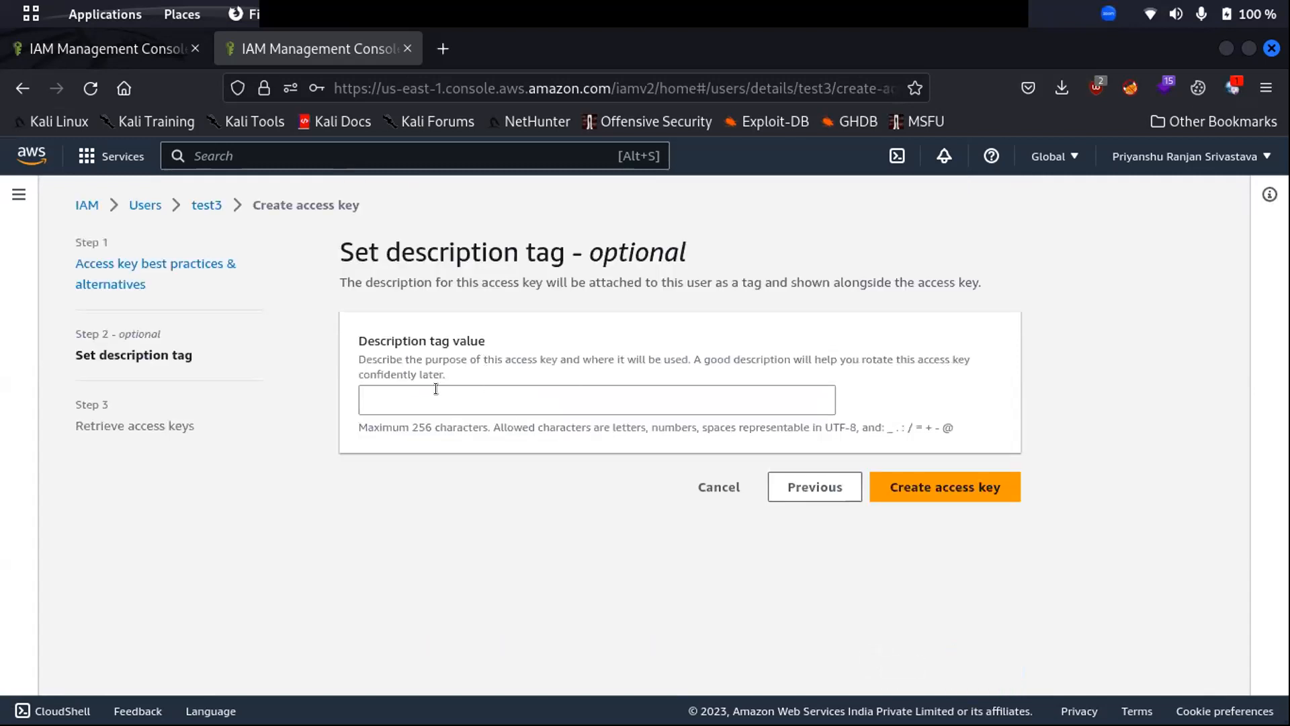
click(935, 488)
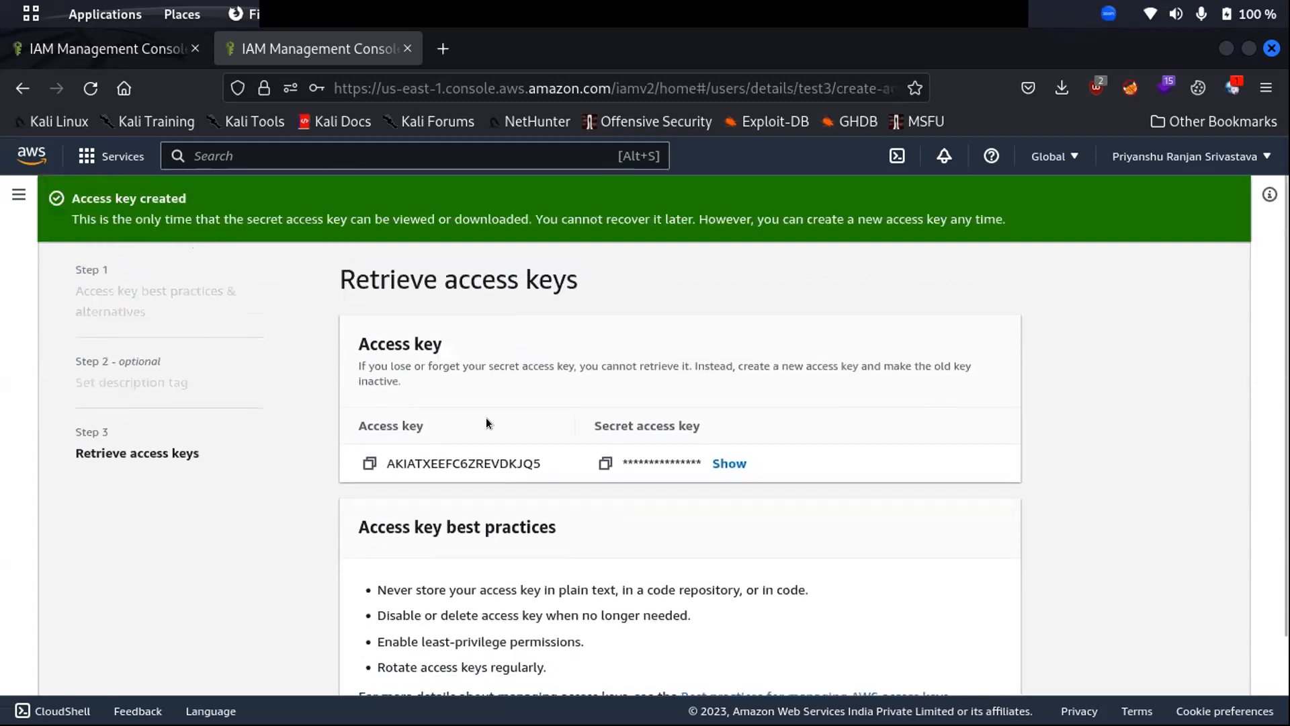
- Reveal test3's secret access key, copy the access key ID, and open the Activities overview
click(731, 463)
double_click(497, 455)
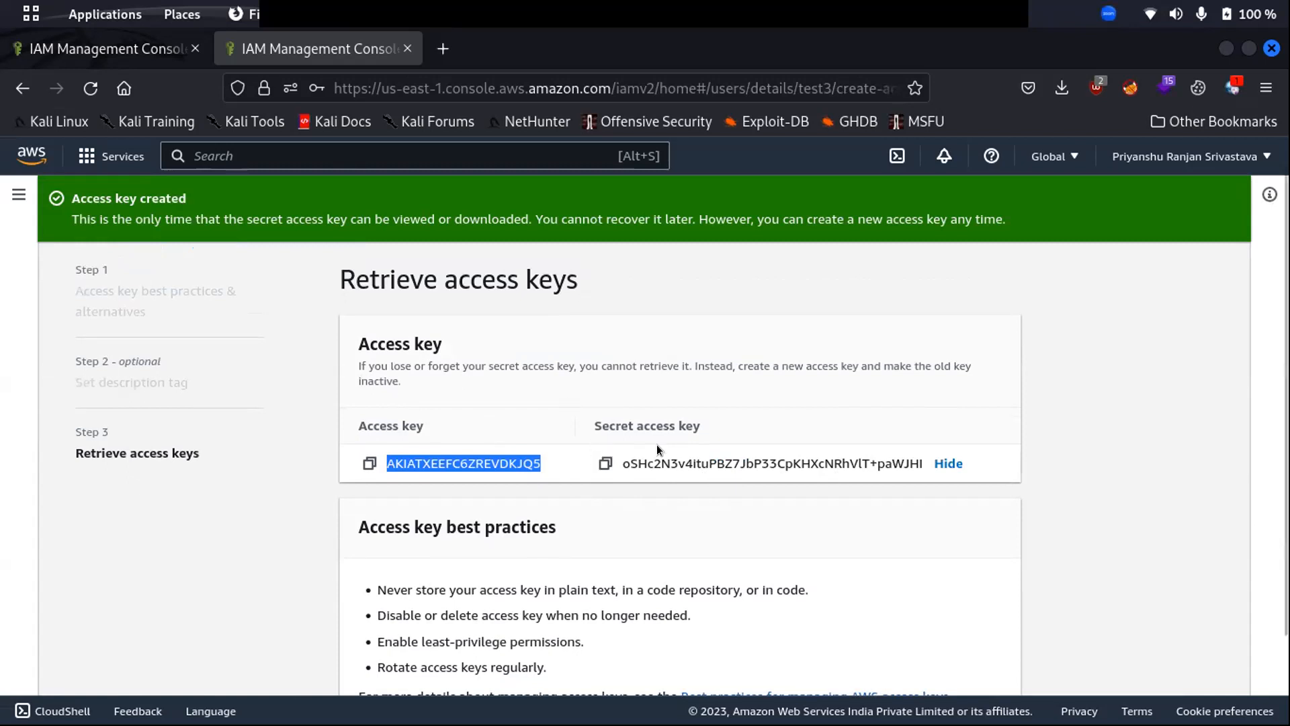
click(369, 463)
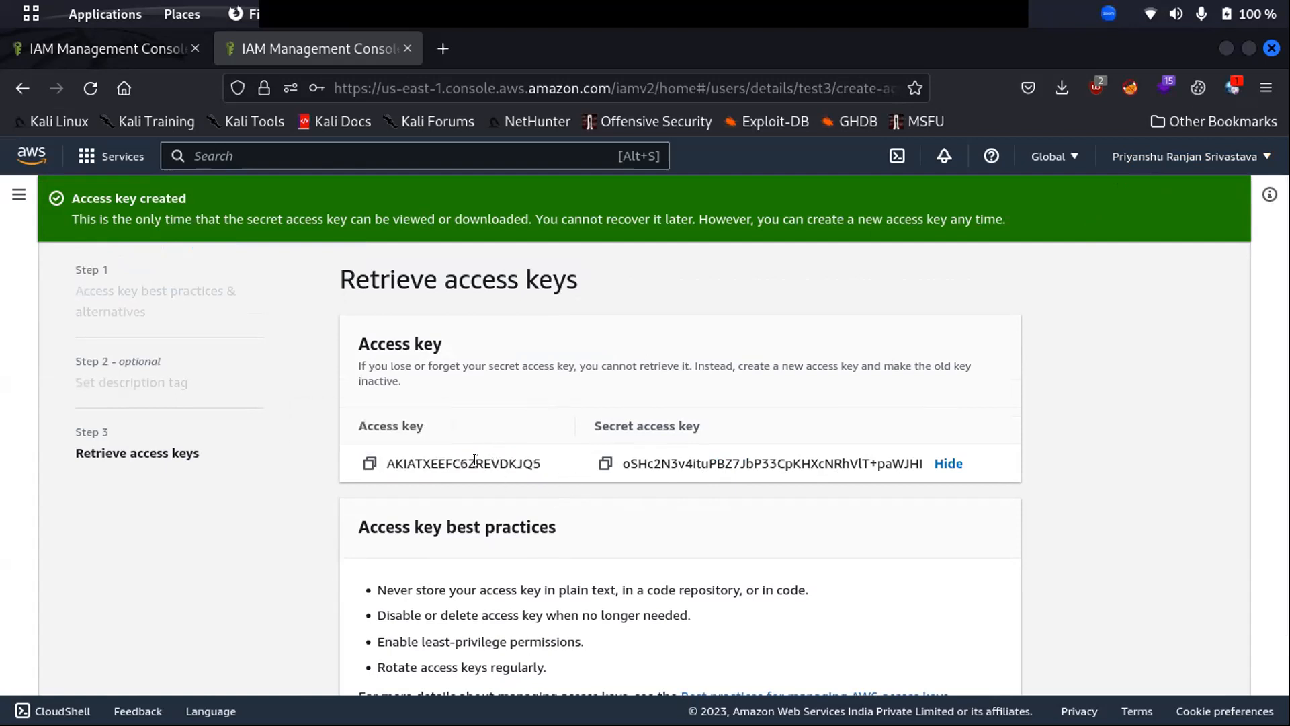
scroll(757, 444, down, 3)
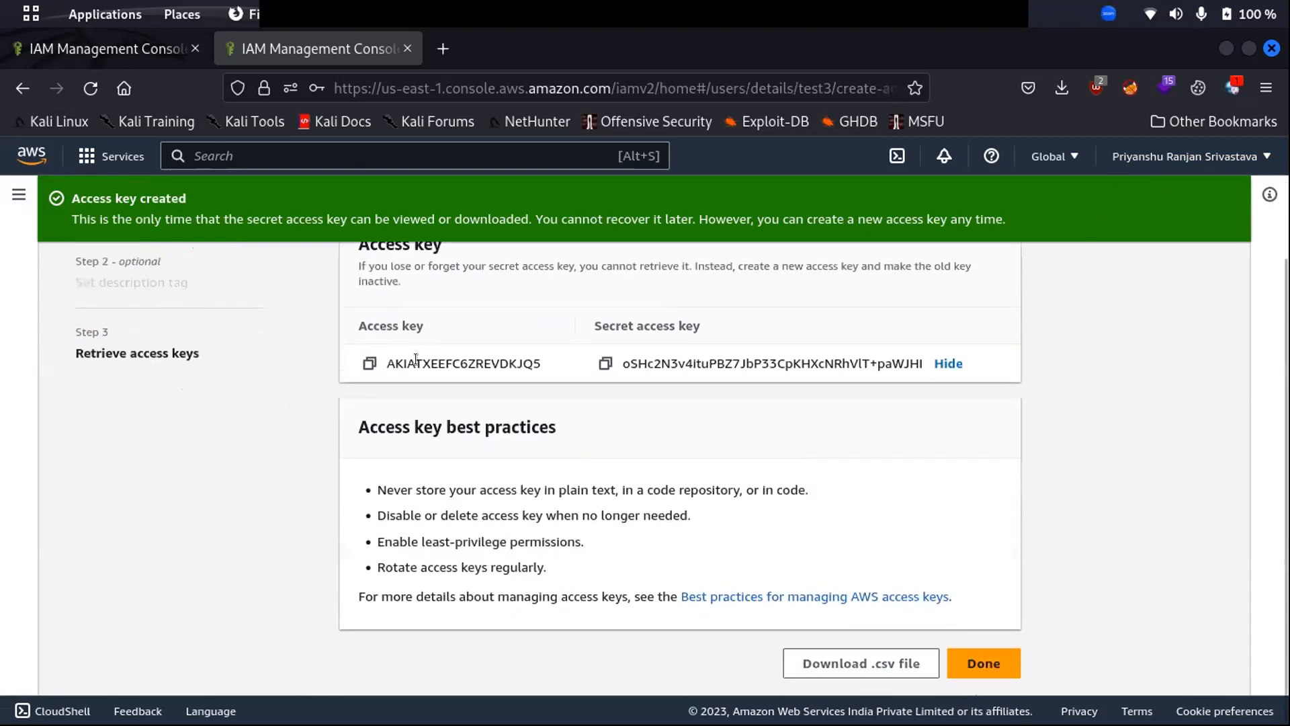
click(26, 12)
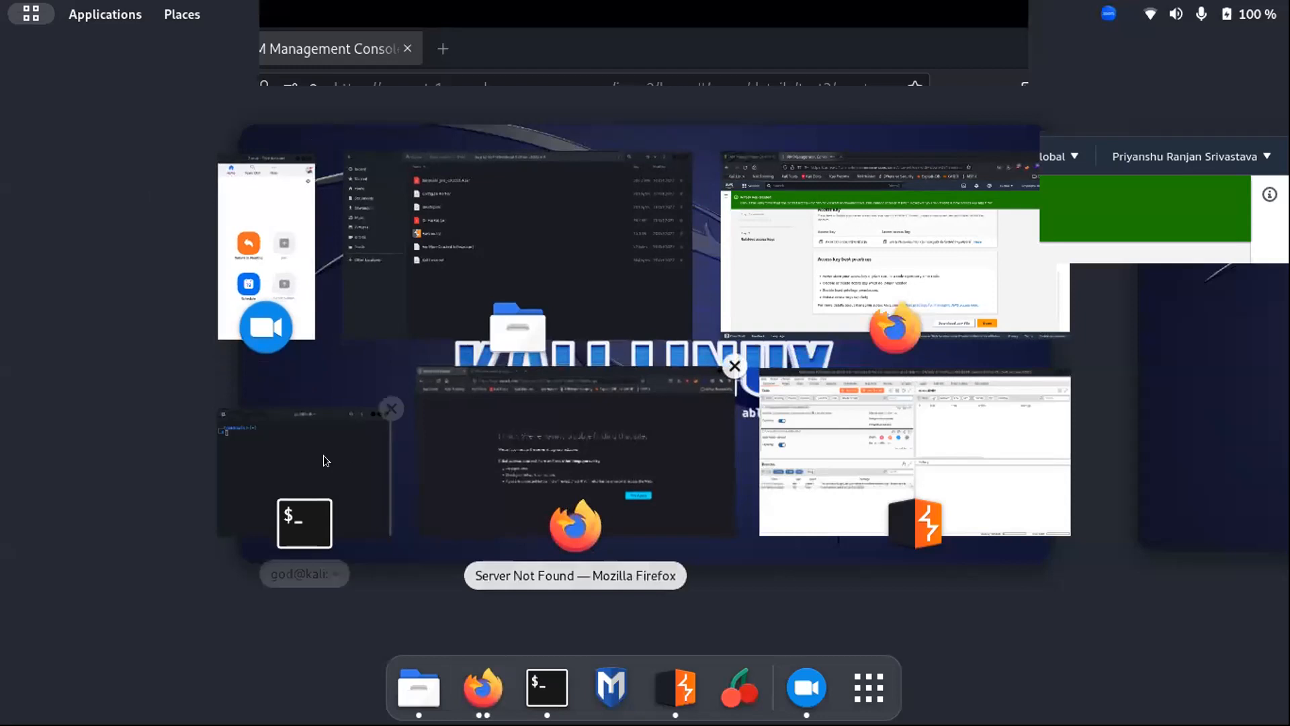
- In the terminal, go to Desktop and create a folder named aws
click(288, 445)
text(cd Desktop/)
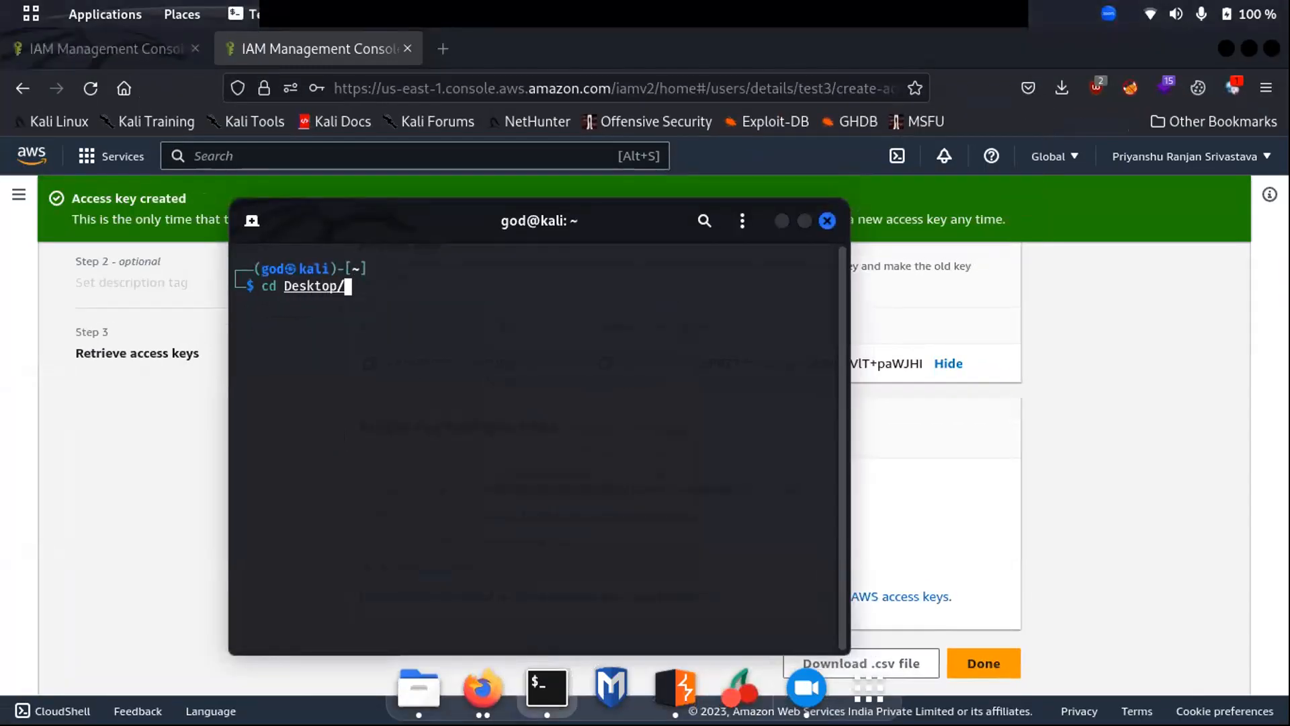
key(Return)
text(mkdir aw)
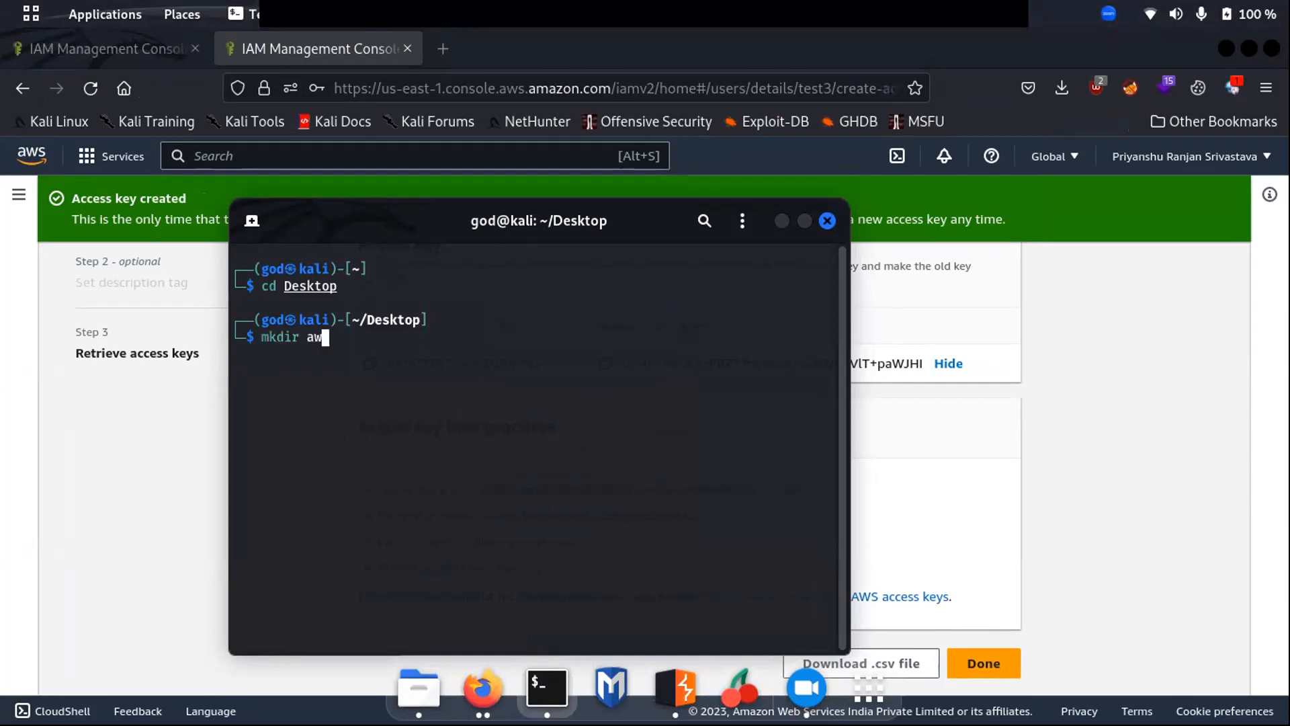
text(s)
key(Return)
- Move into the aws folder and open a new creds_test3.txt in vim
text(cd AW)
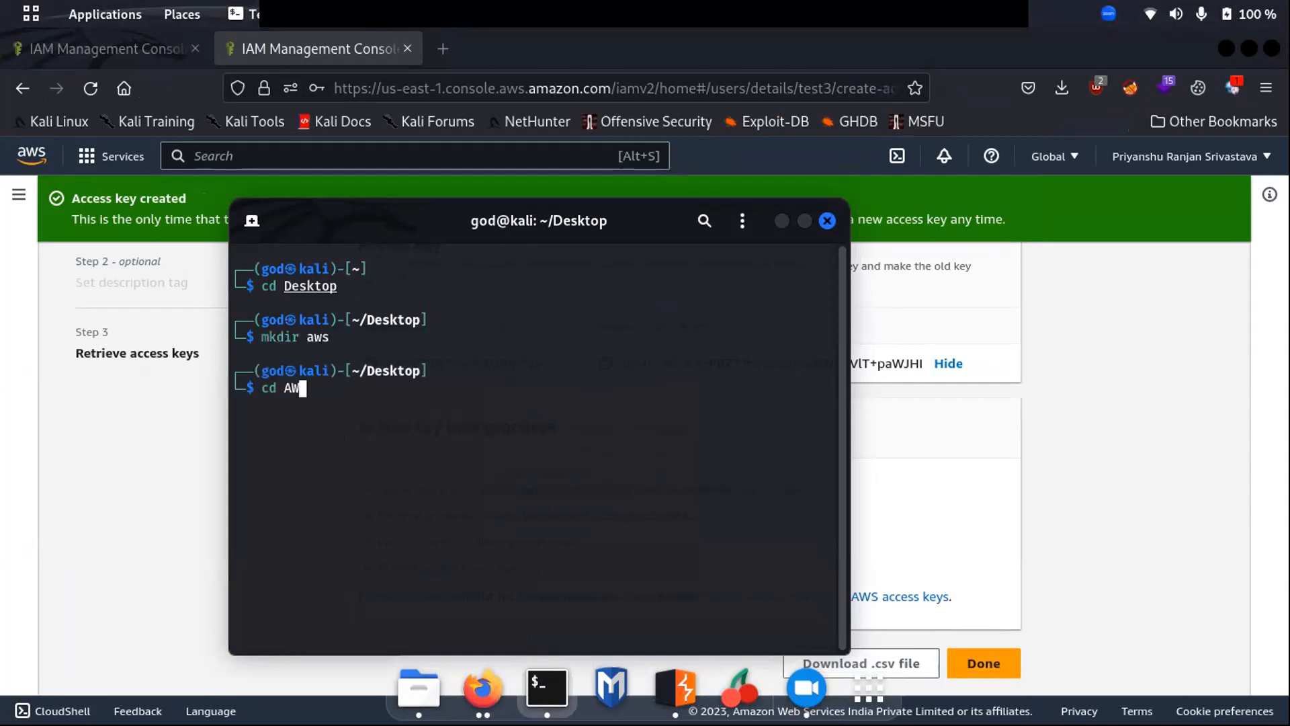
key(BackSpace)
key(Tab)
key(Return)
text(vim creds)
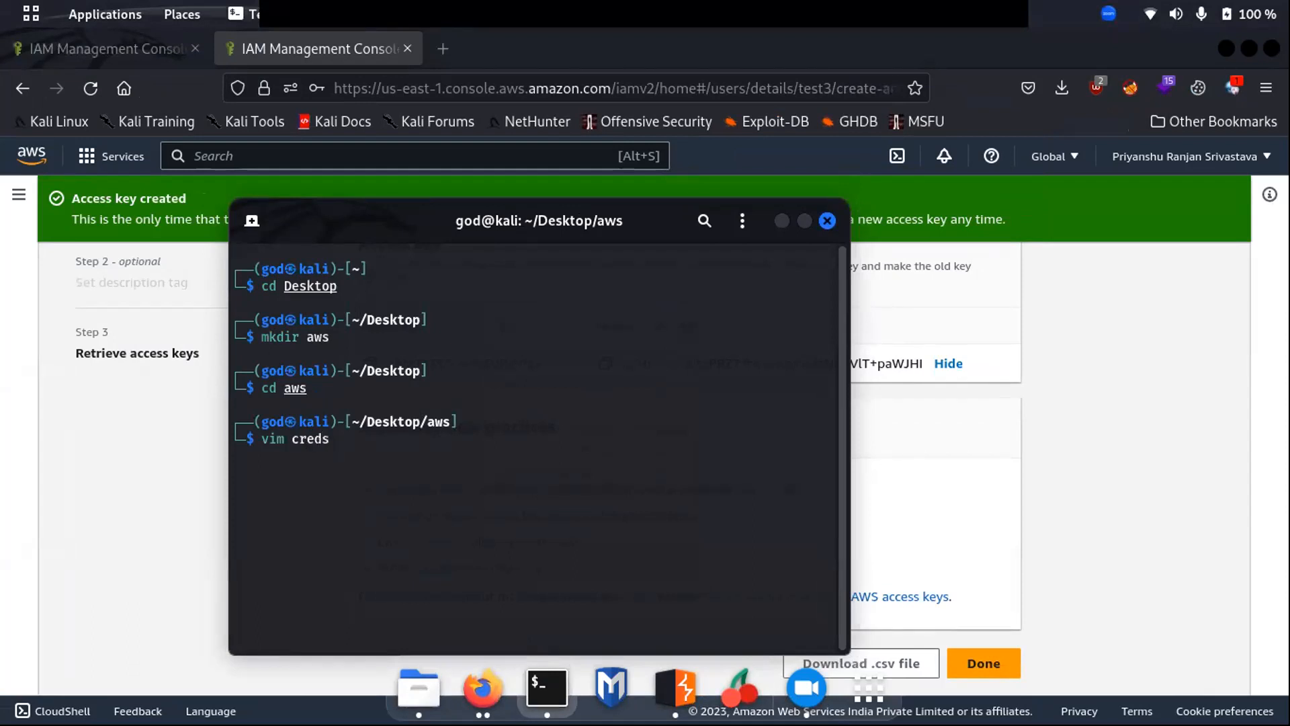
text(_test3.txt)
key(Return)
- Paste test3's access key ID from the IAM page onto line 1 of creds_test3.txt
key(i)
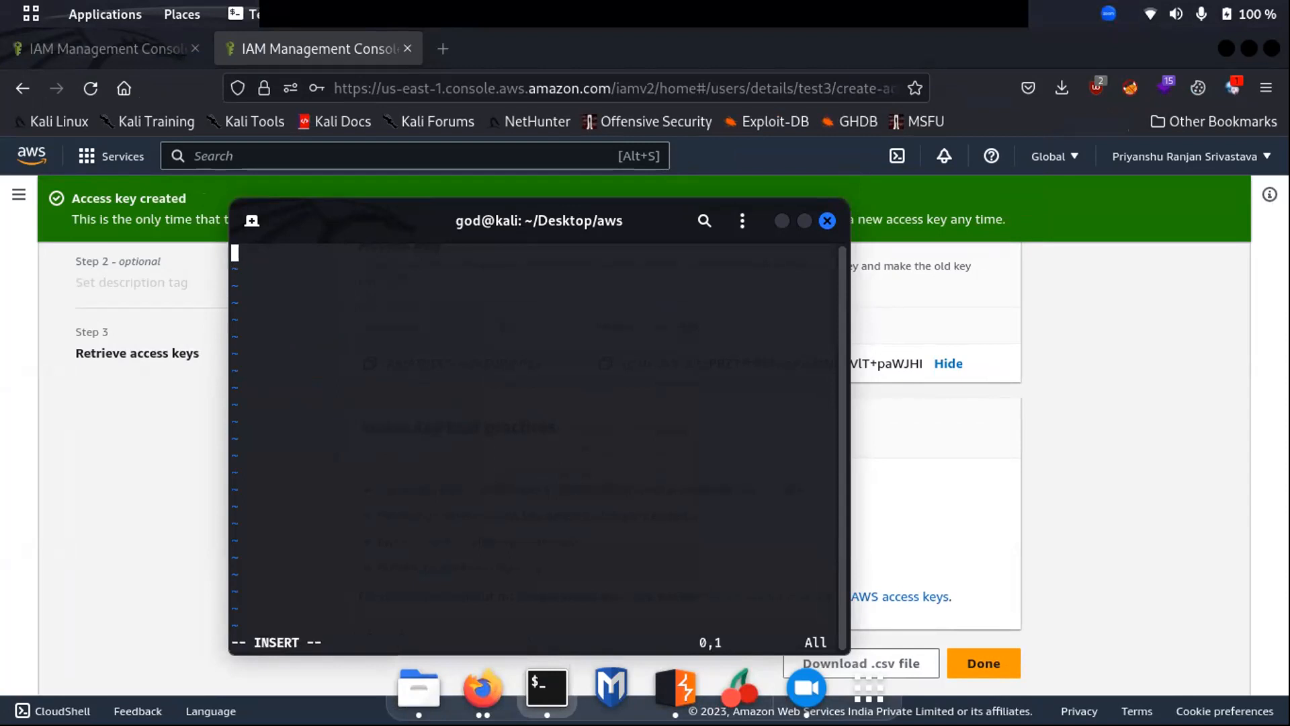
click(952, 443)
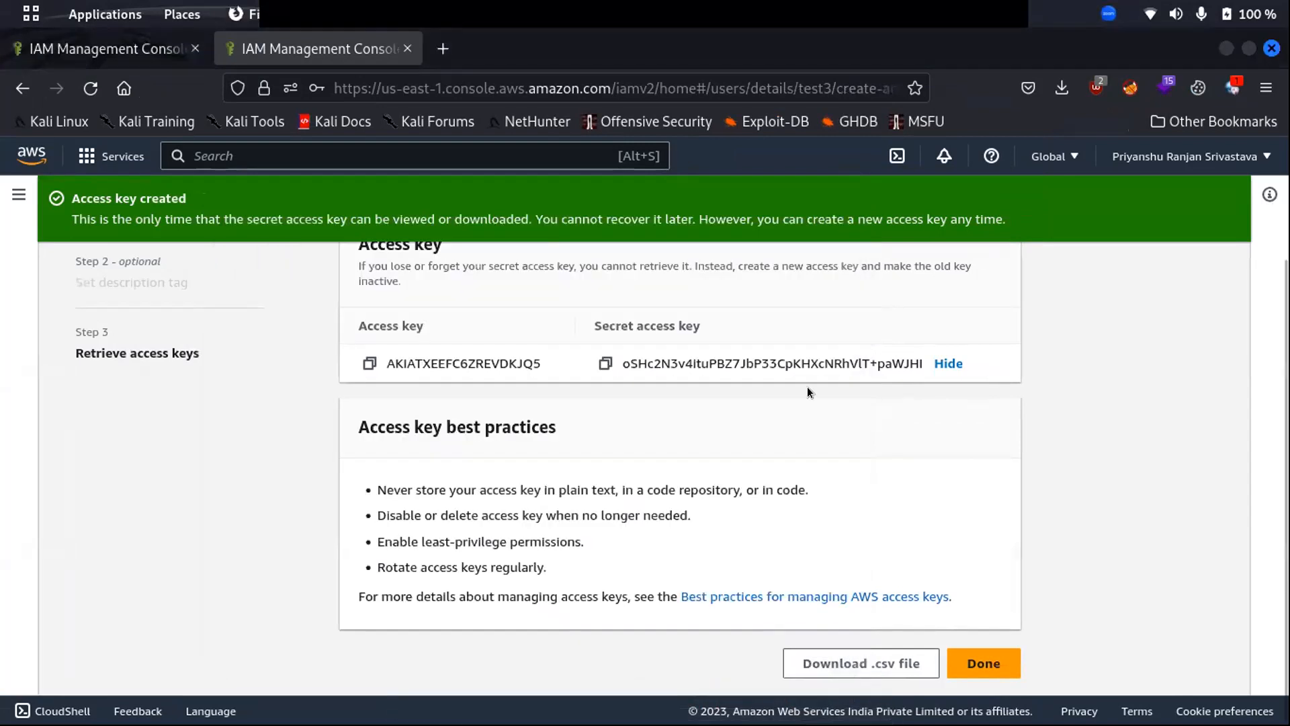
click(369, 363)
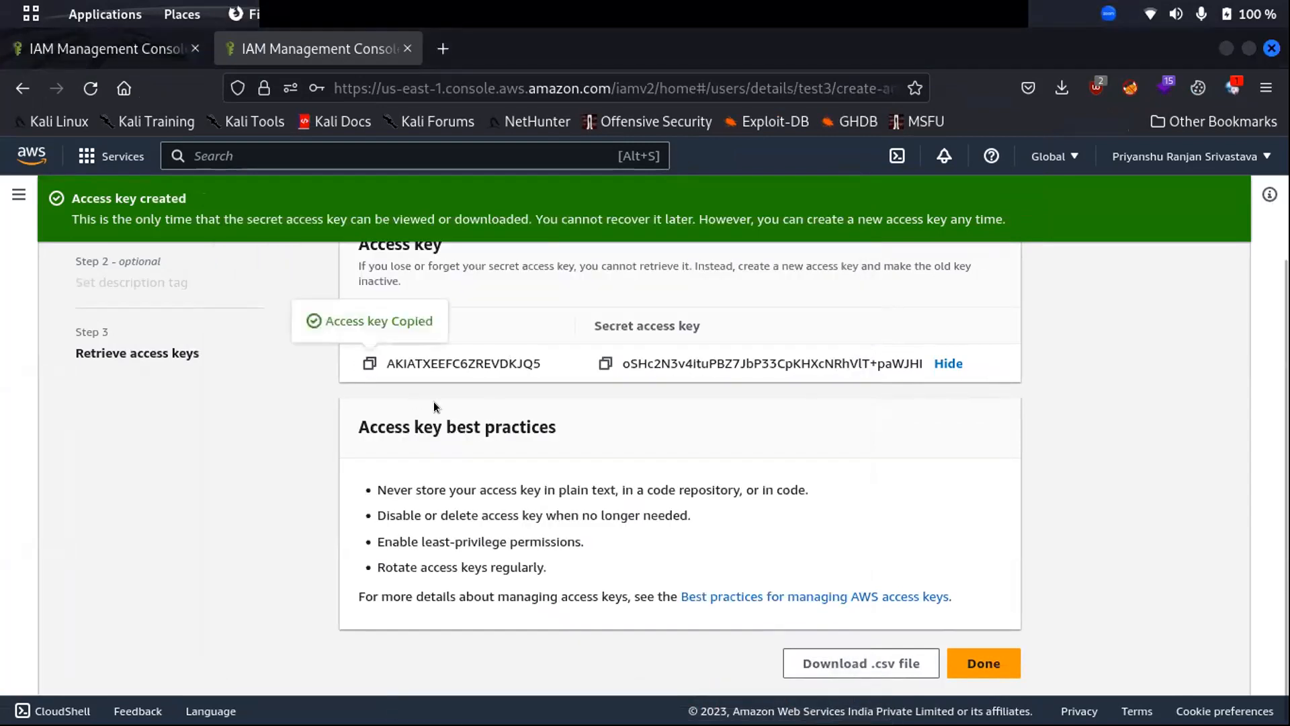
key(alt+Tab)
key(ctrl+shift+v)
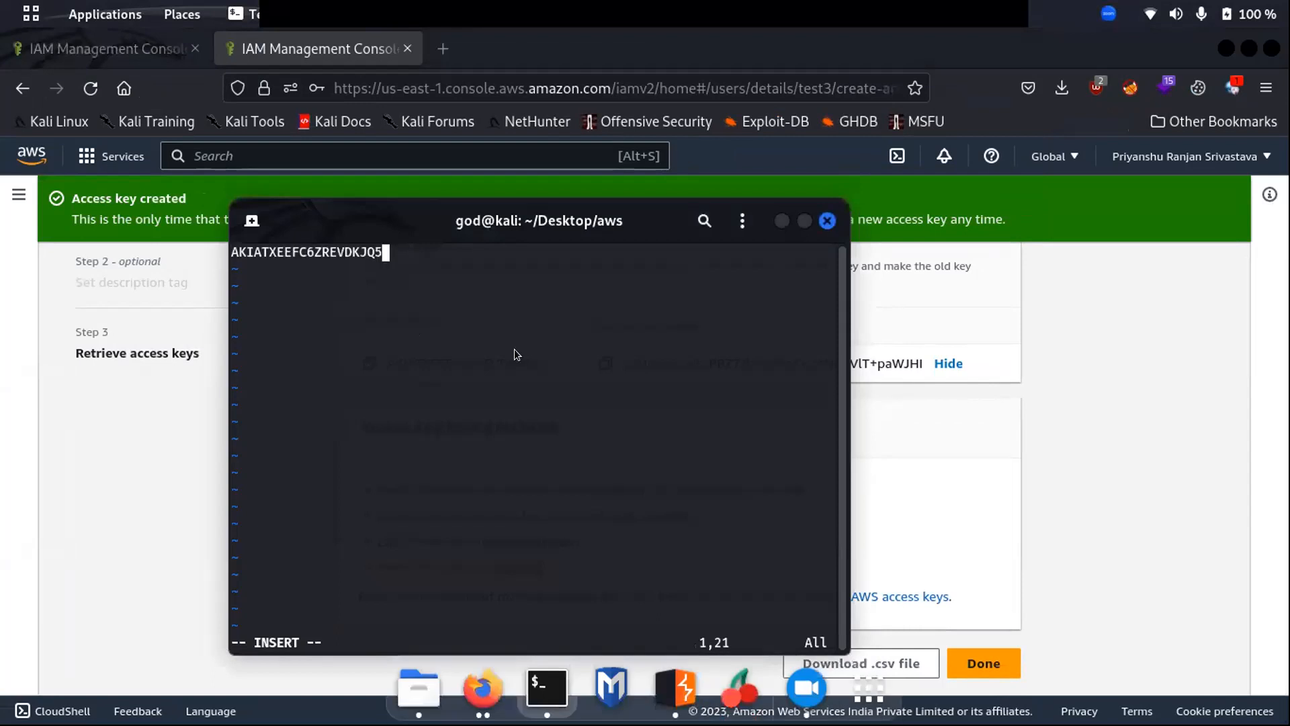
key(Return)
- Paste the secret access key onto line 2 and save and quit vim with :wq
click(926, 420)
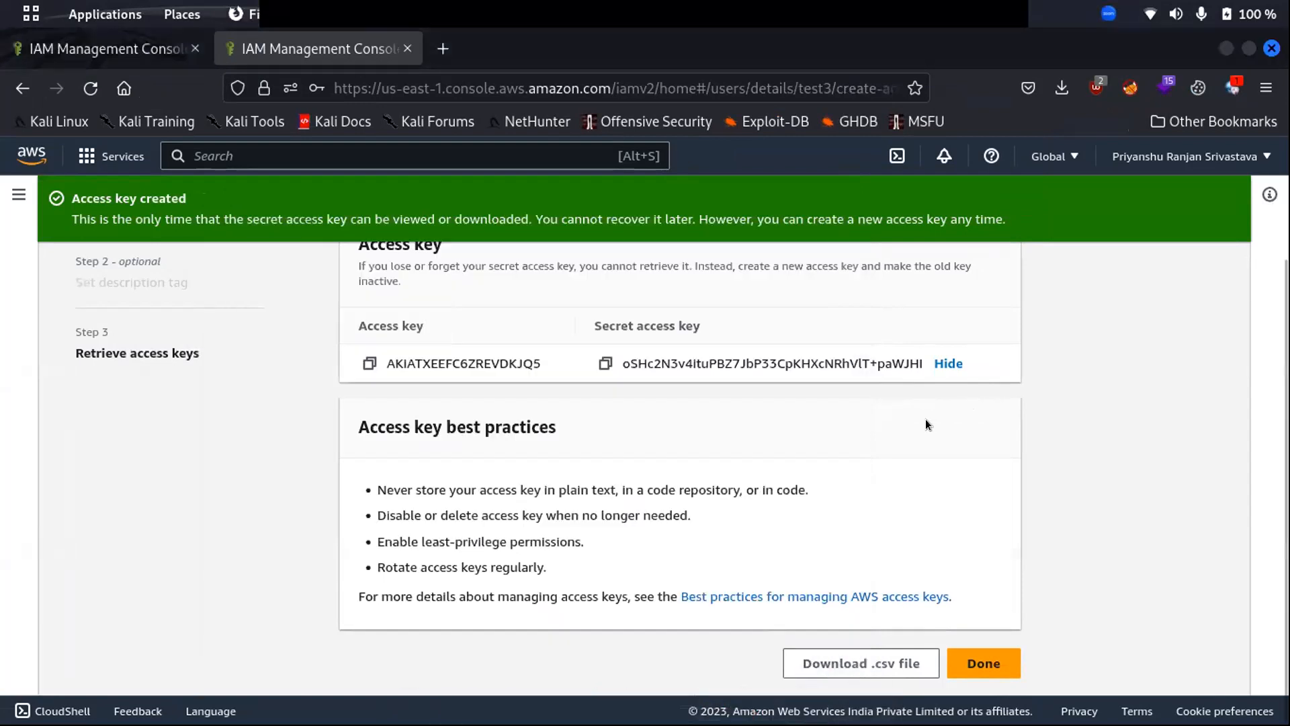
click(605, 363)
key(alt+Tab)
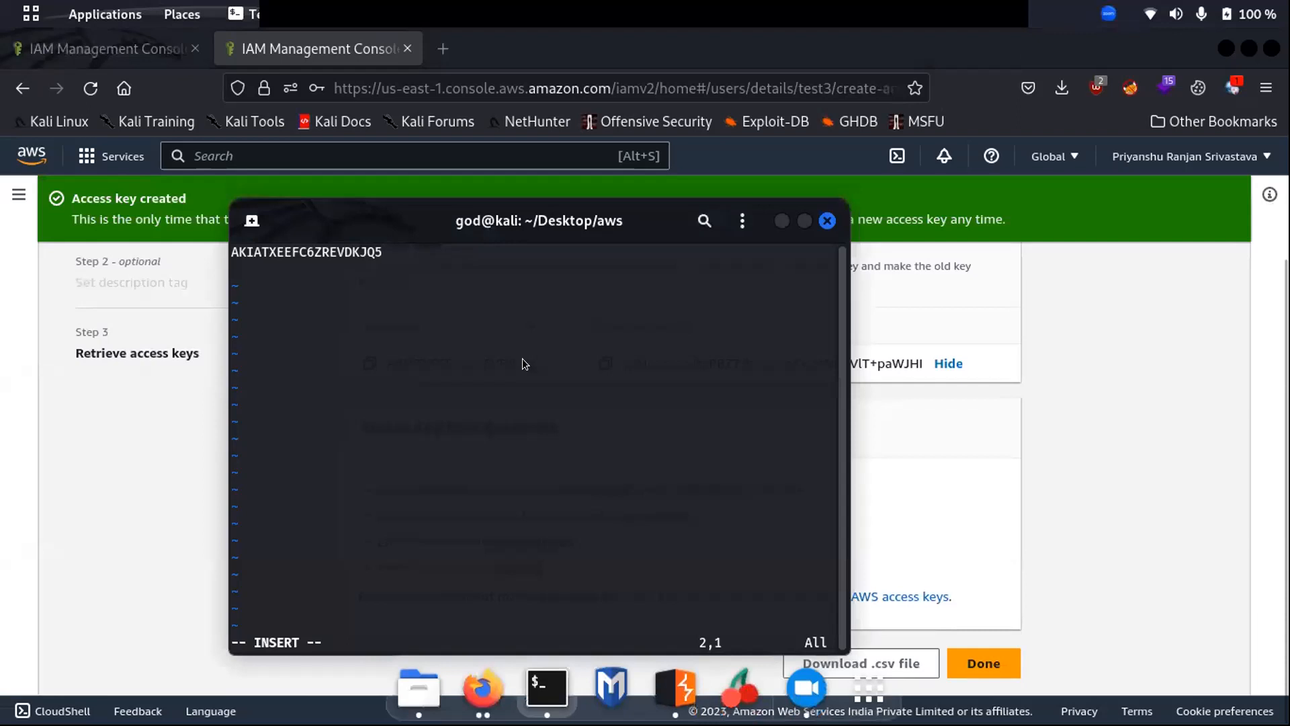
key(ctrl+shift+v)
key(Escape)
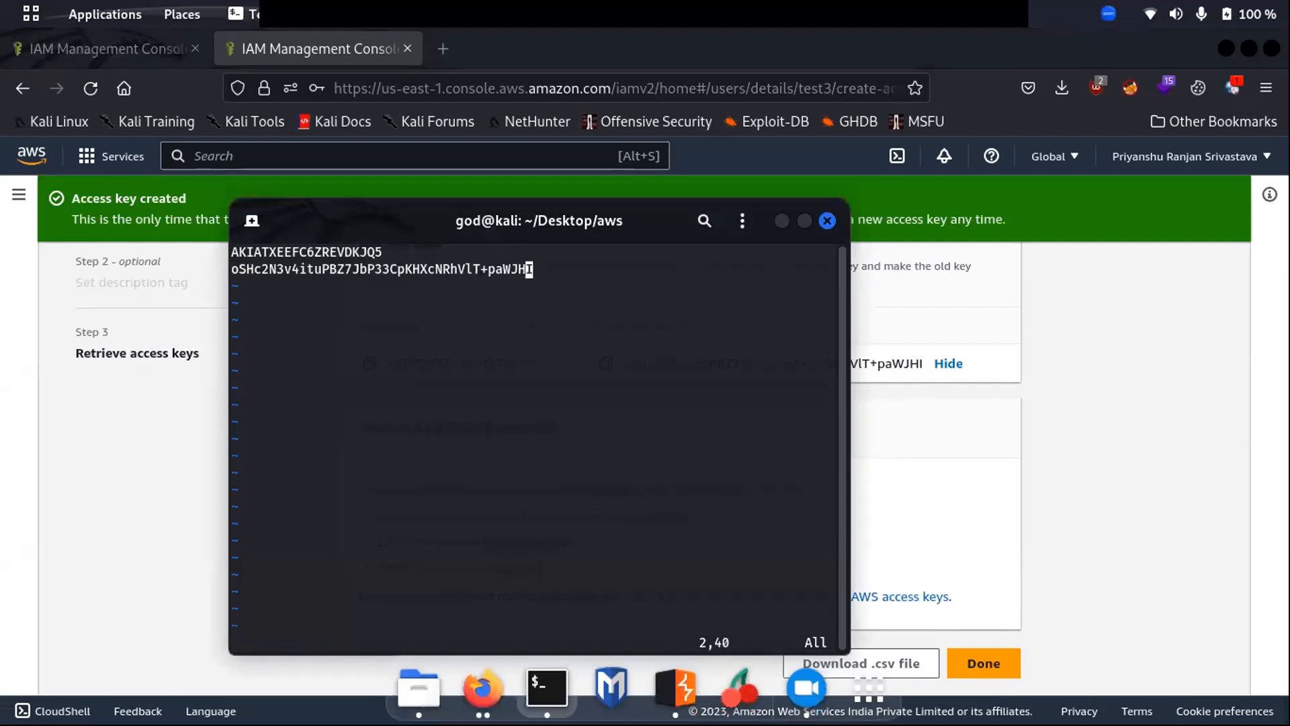
text(:wq)
key(Return)
text(cat )
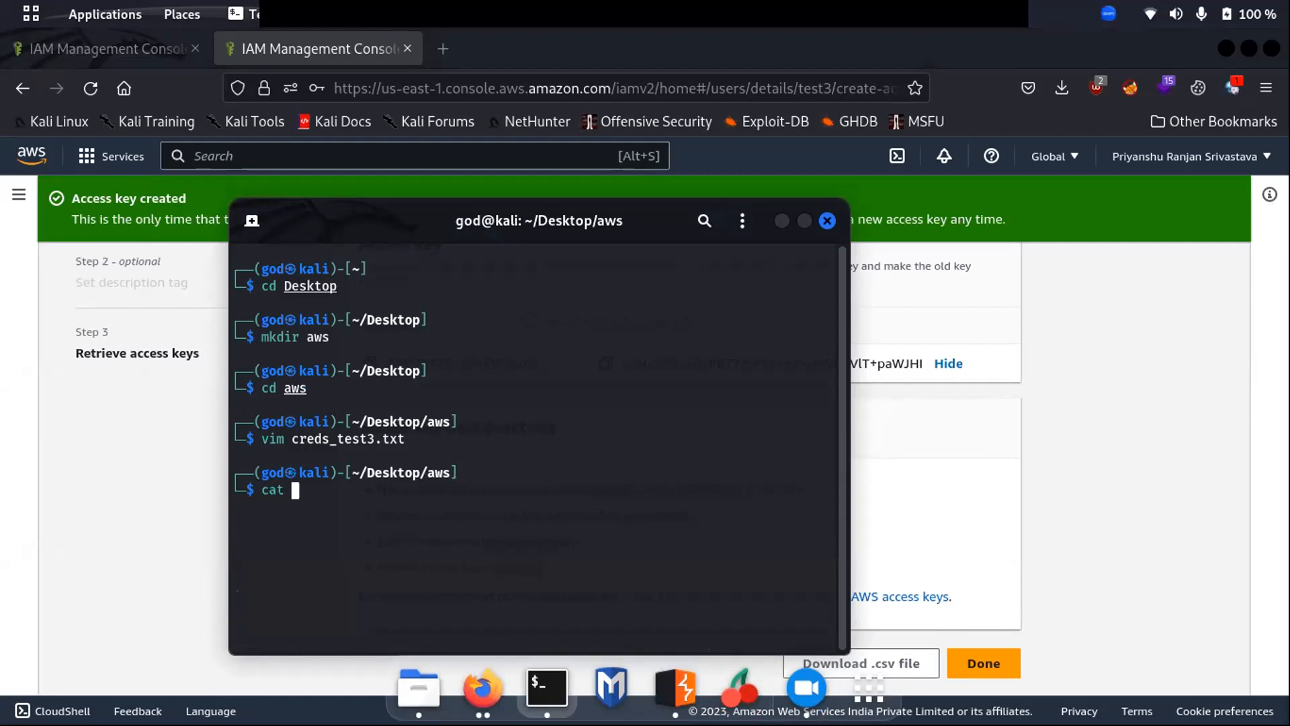
text(creeeeeeeeeeeeeeeeee)
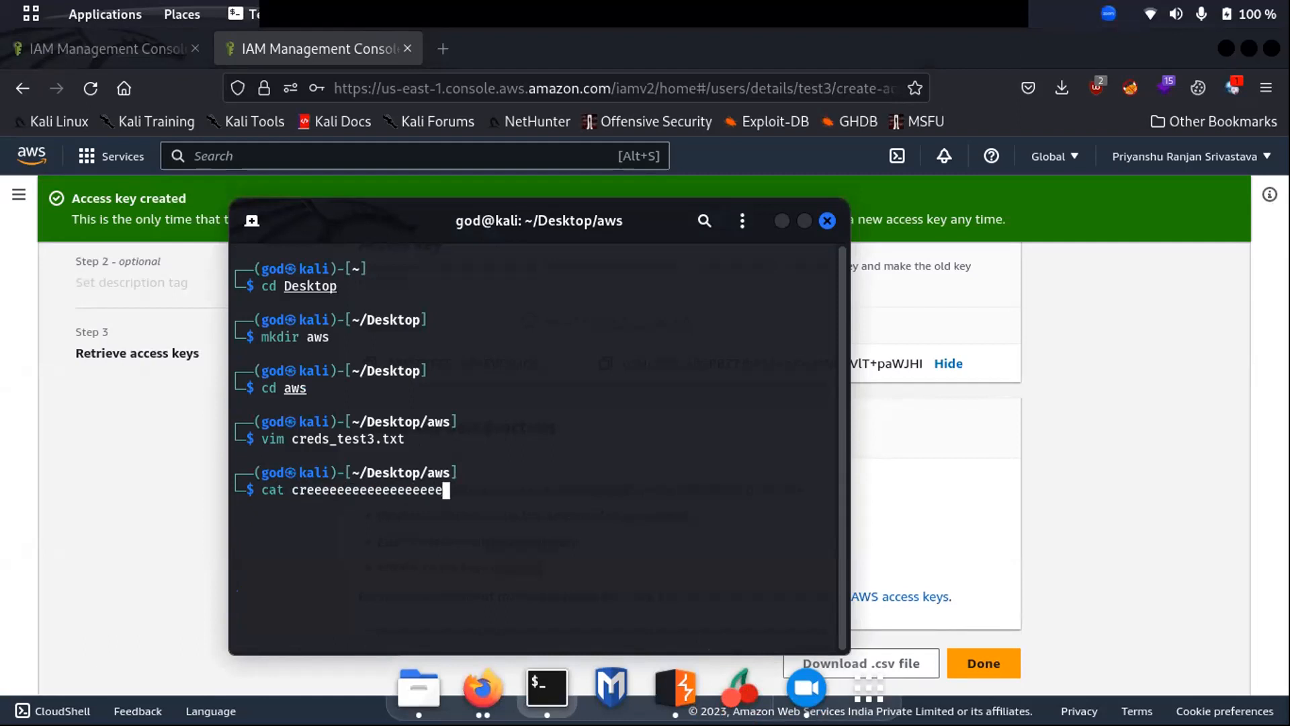
text(eeeeeeeeeeeeeeeeeeeeeeeeeeeeeeeeeeeeeeeeeeeeeeeeeeeeeeeeeeeeeeeeeeeeeeeeeeeeeeeeeeeeeeeeeeeeeeeeeeeeeeeeeeeeeeeeeeeeeeeeeeeeeeeeeeeeeeeee)
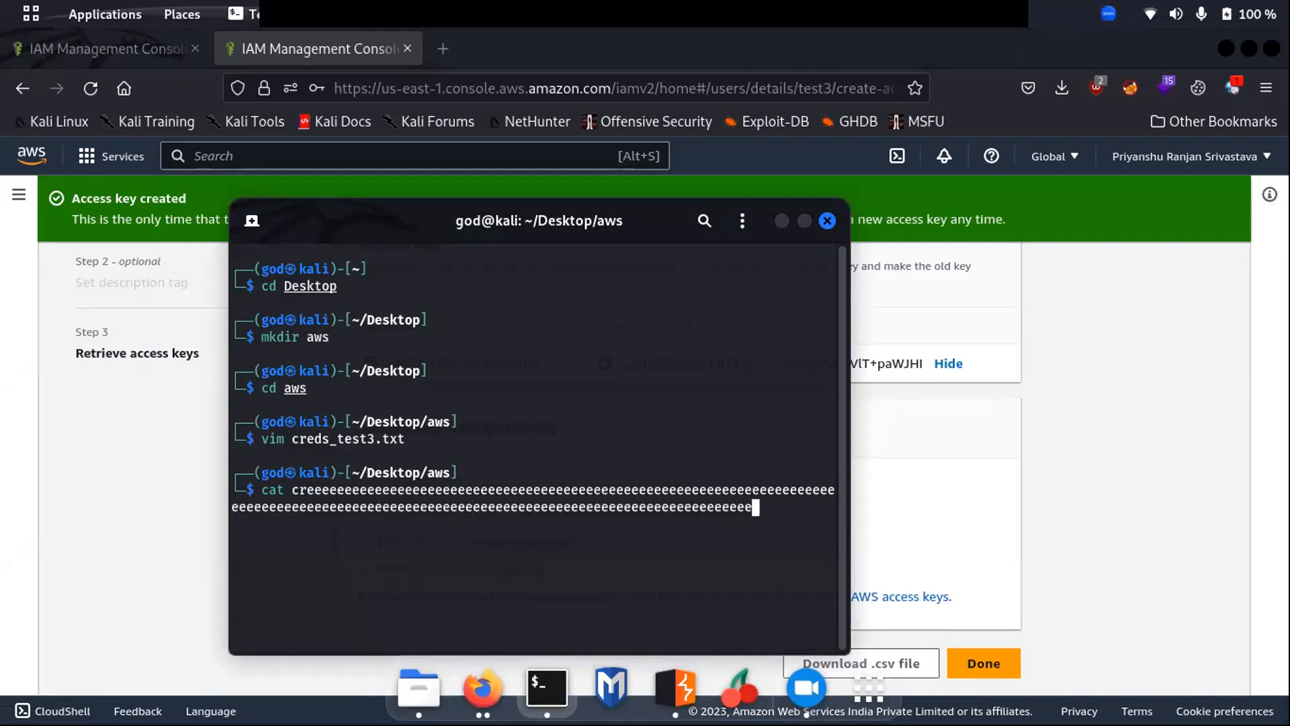
text(e)
- Cancel the mistyped line and print creds_test3.txt with cat
key(ctrl+c)
key(ctrl+c)
key(ctrl+c)
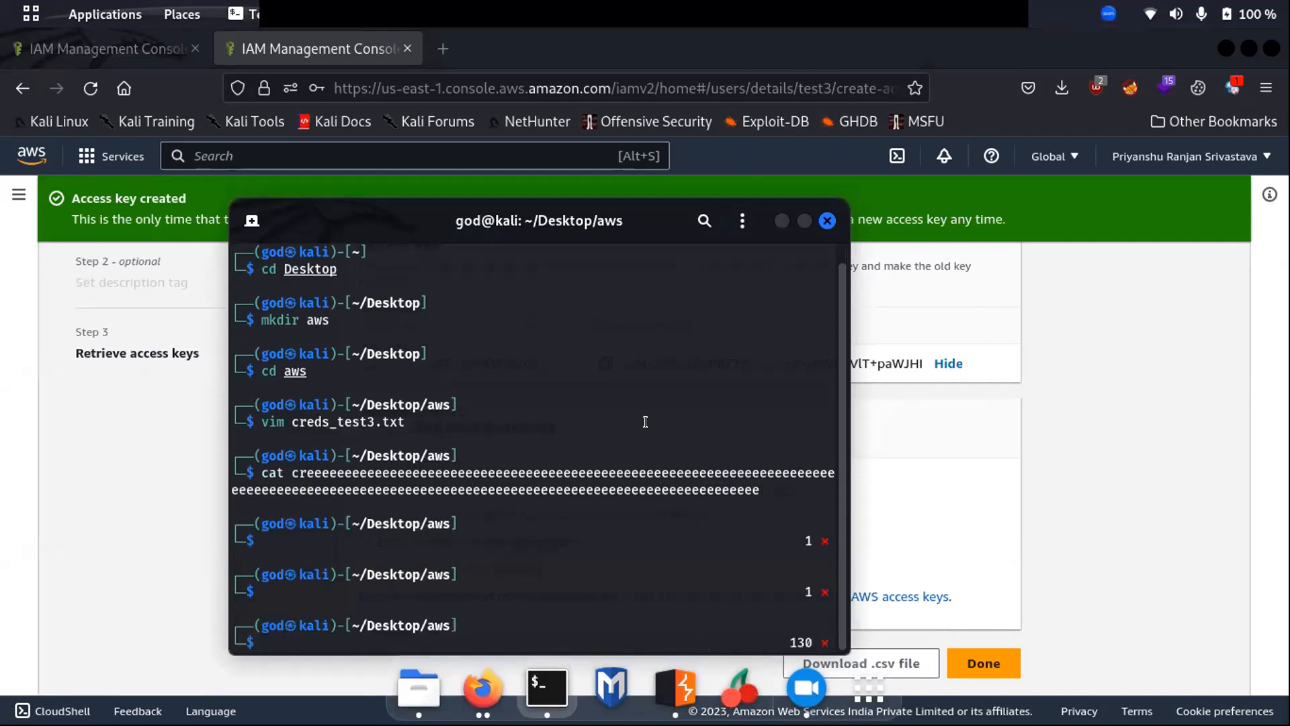
text(cat cre)
key(Tab)
key(Return)
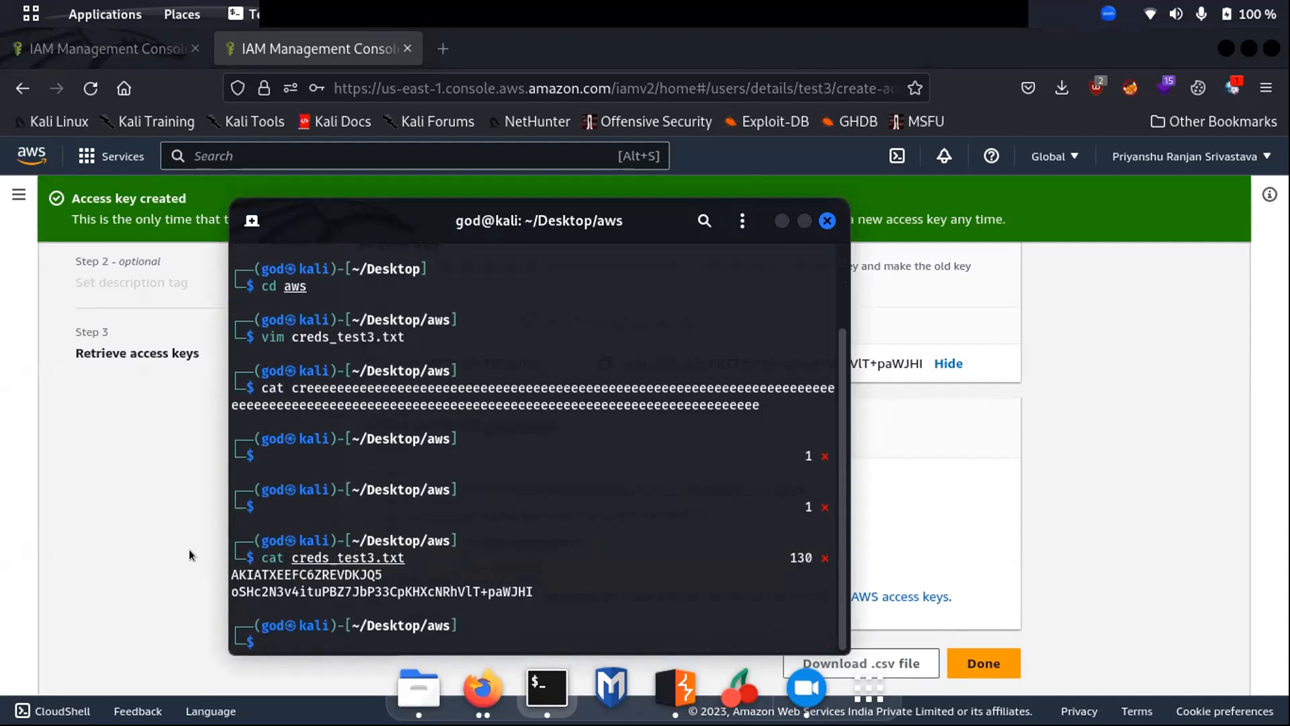
- Select the printed key lines, then move the terminal window further right
double_click(355, 575)
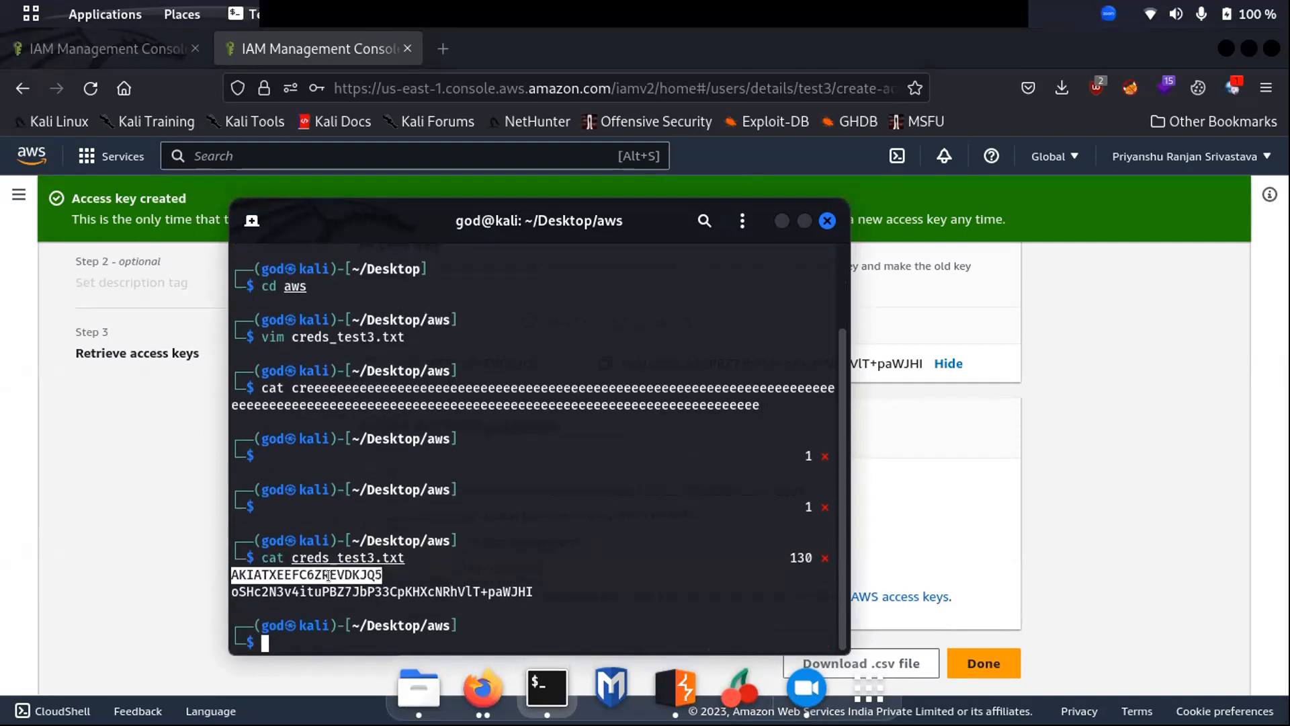
triple_click(361, 590)
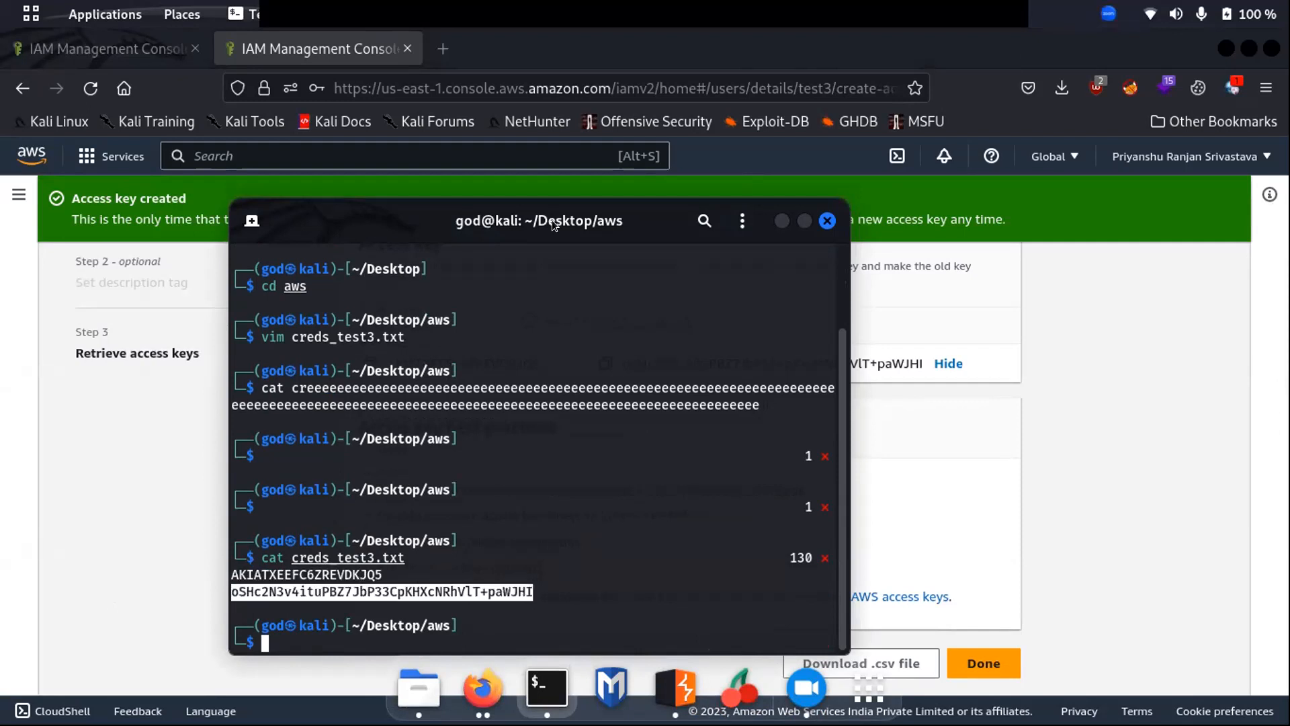
drag(530, 219, 753, 220)
click(794, 575)
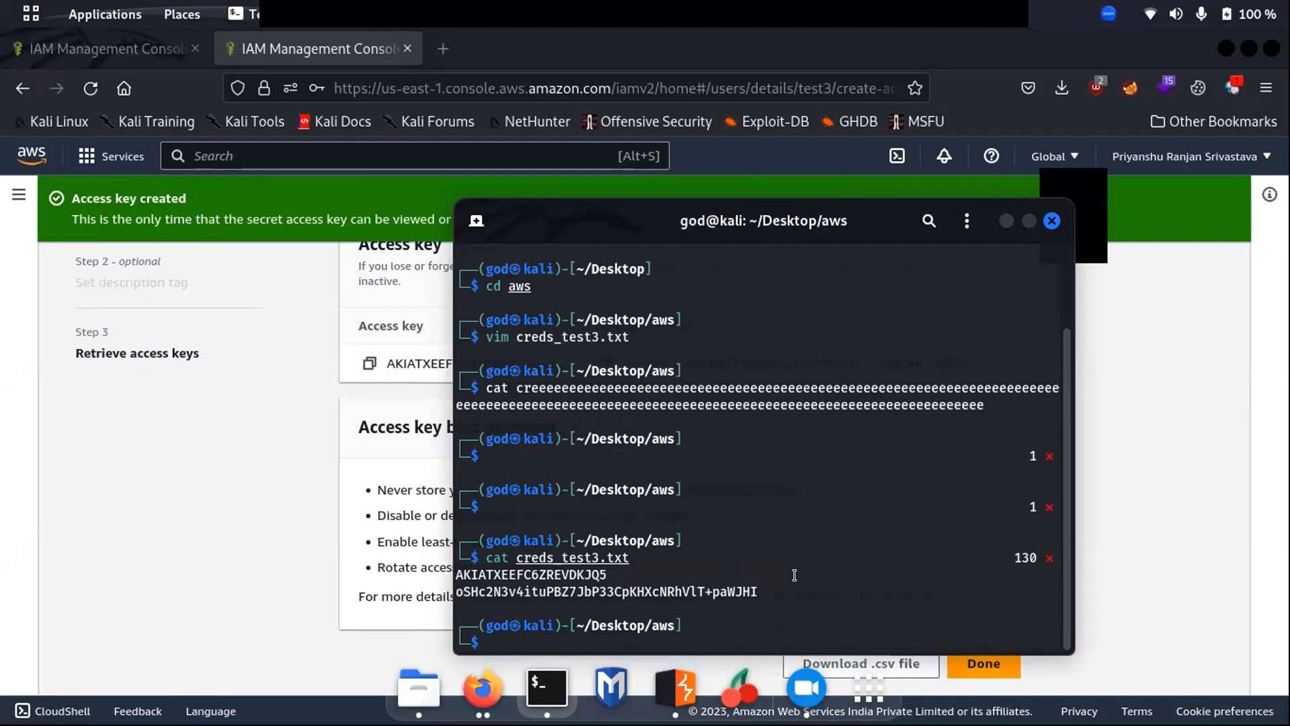
- Try installing the package with sudo apt install -y aws-cli, entering the sudo password
text(aws-cli)
key(Home)
text(sudo apt )
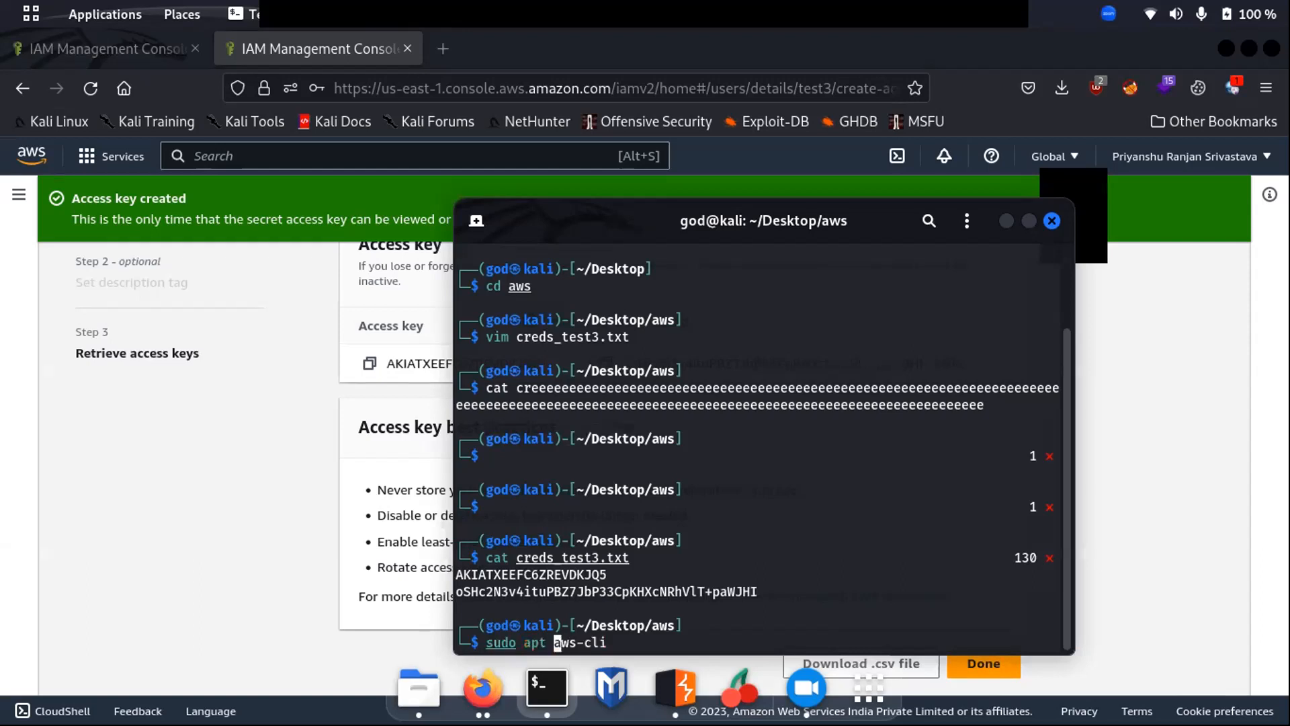
text(install )
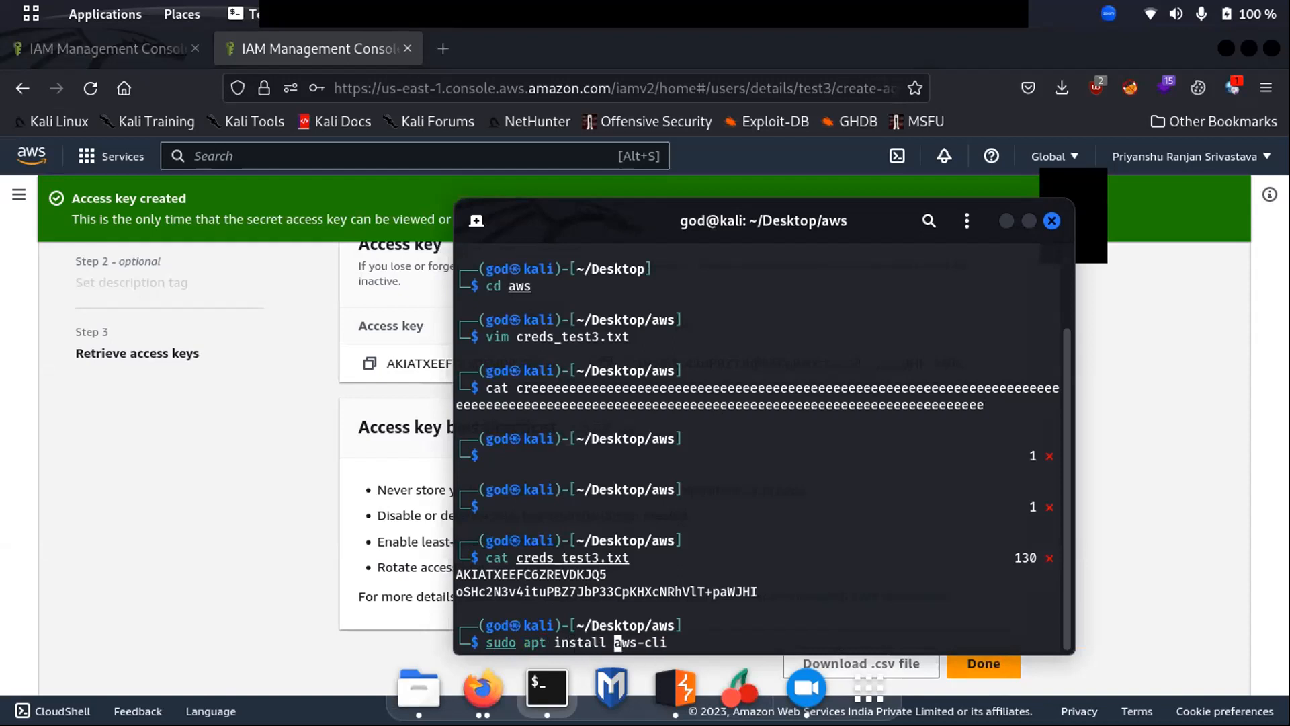
text(-y)
key(Return)
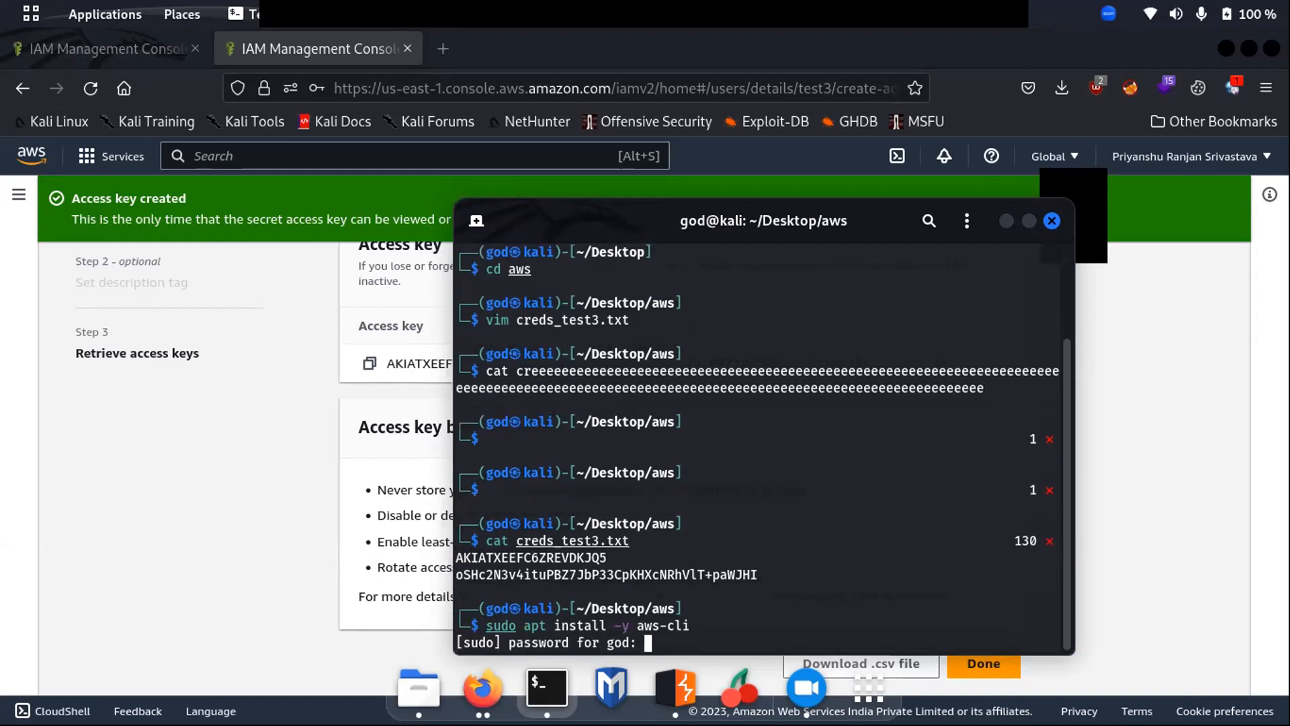
key(Return)
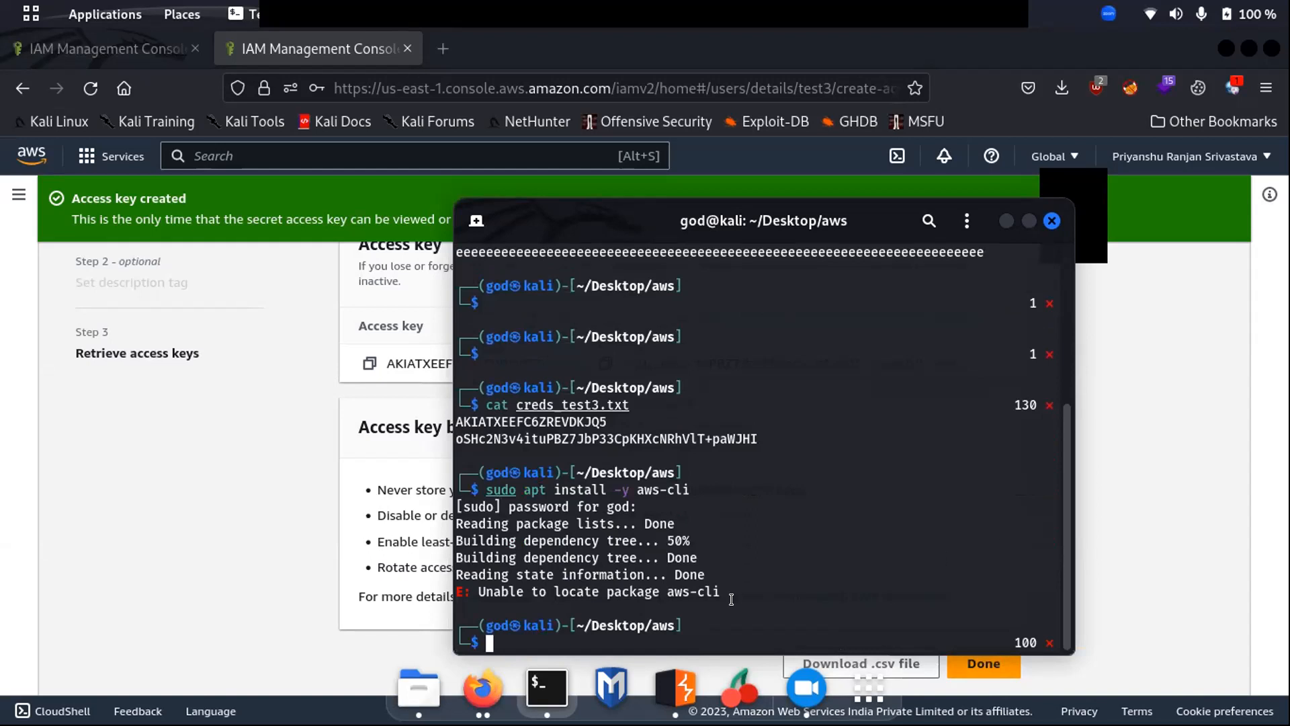
- Retry the install with sudo apt install -y aws instead
key(Up)
key(Left)
key(Left)
key(Delete)
key(Delete)
key(BackSpace)
key(BackSpace)
key(Return)
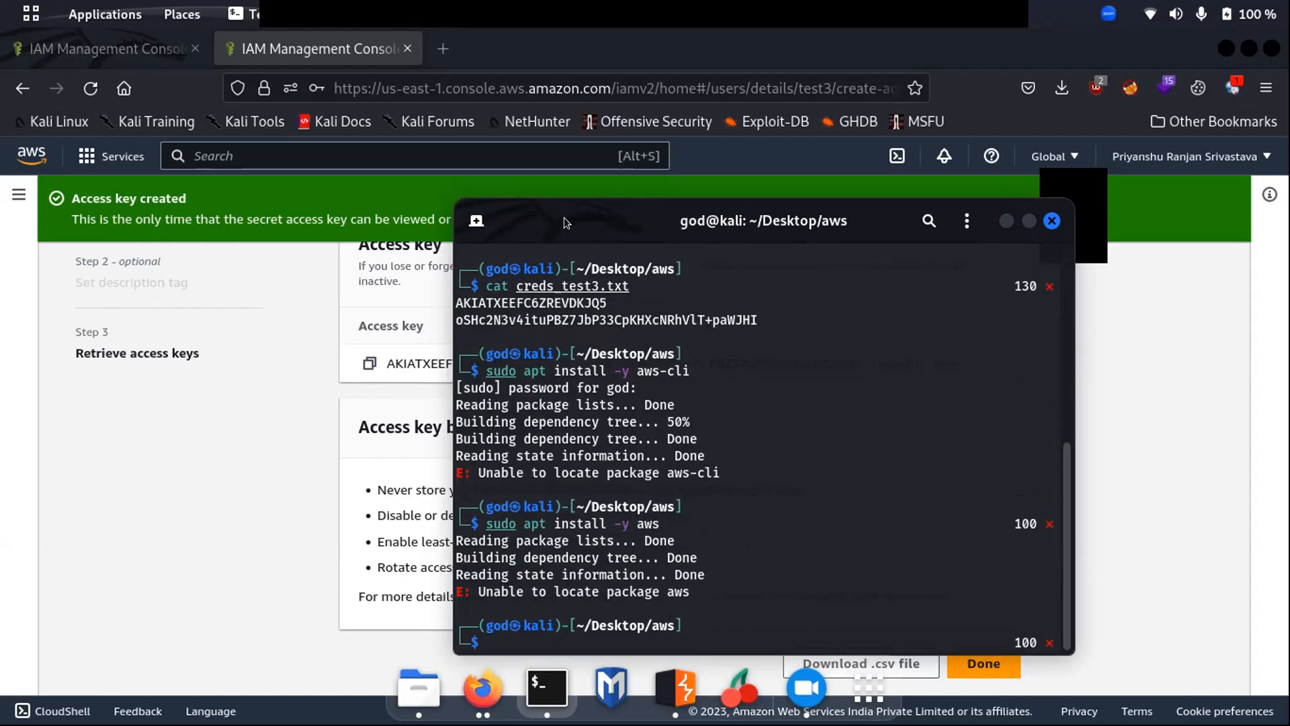
- Search the web for 'installaws cli' in a new Firefox tab
click(416, 46)
key(ctrl+t)
text(installaws cli)
key(Return)
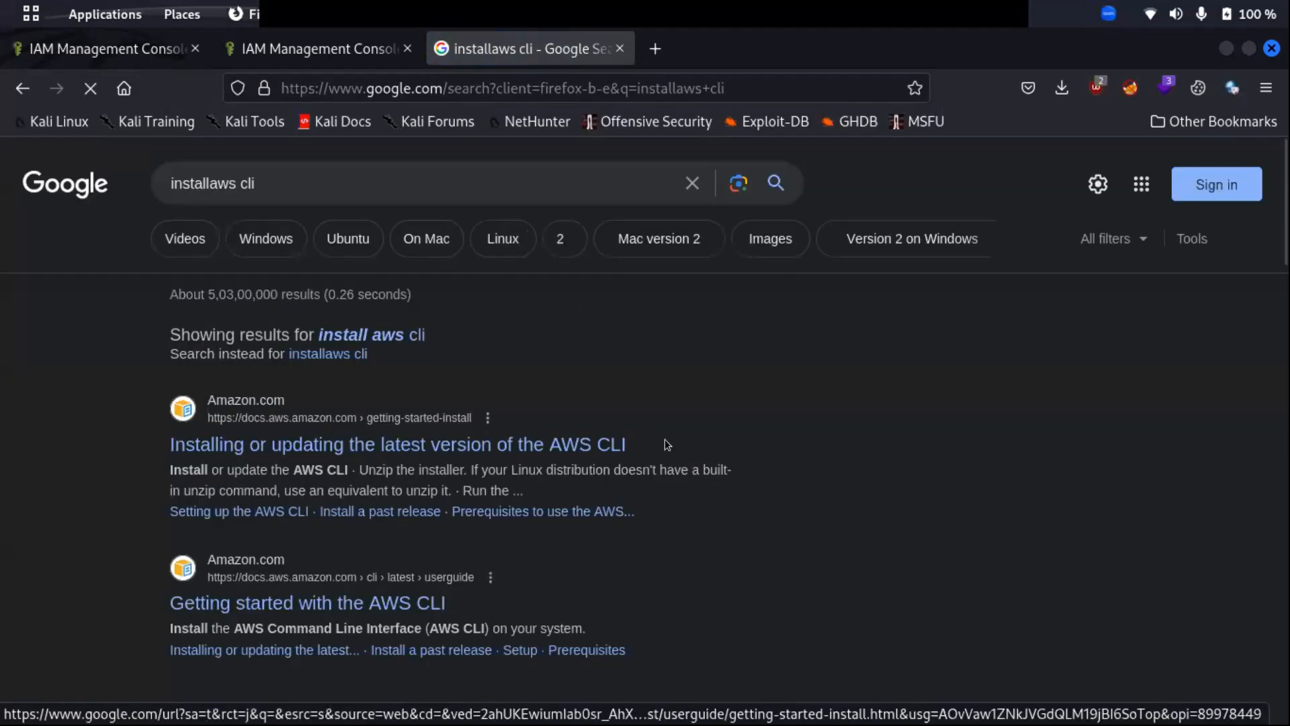
- Open the AWS CLI install docs, expand the Linux section, and scroll to the curl/unzip commands
click(401, 445)
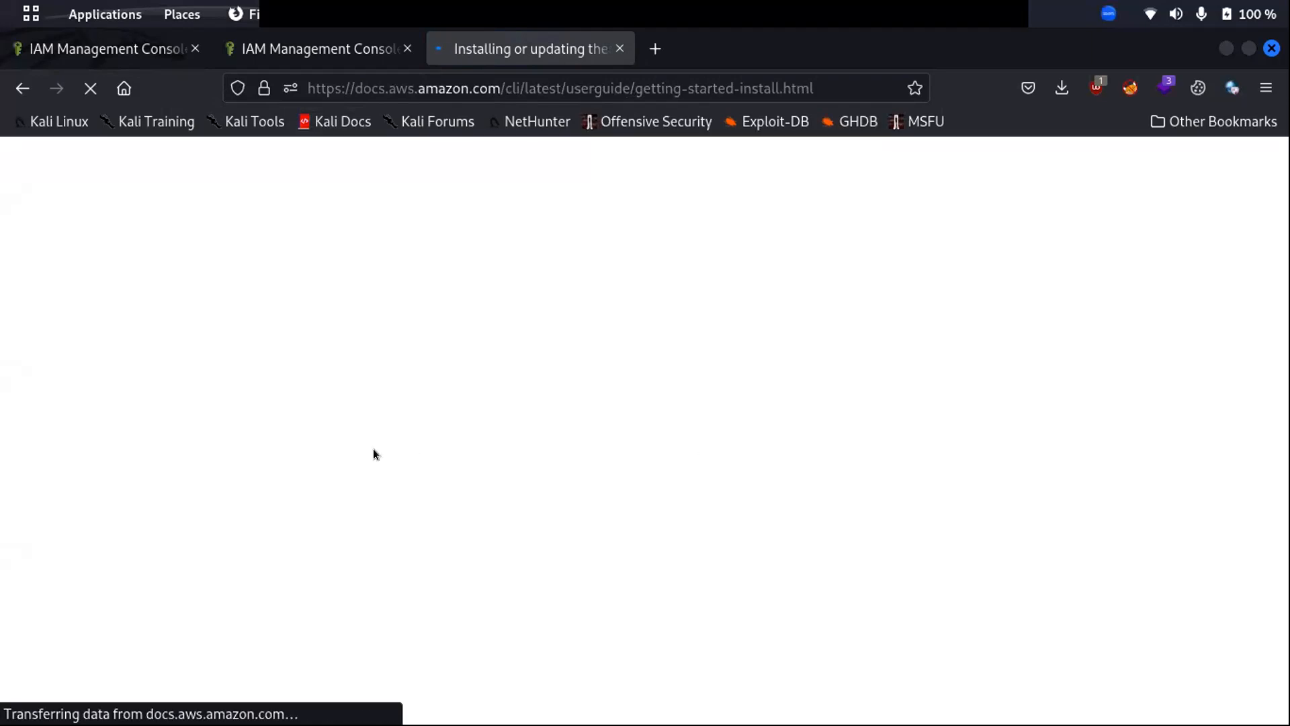
scroll(453, 437, down, 8)
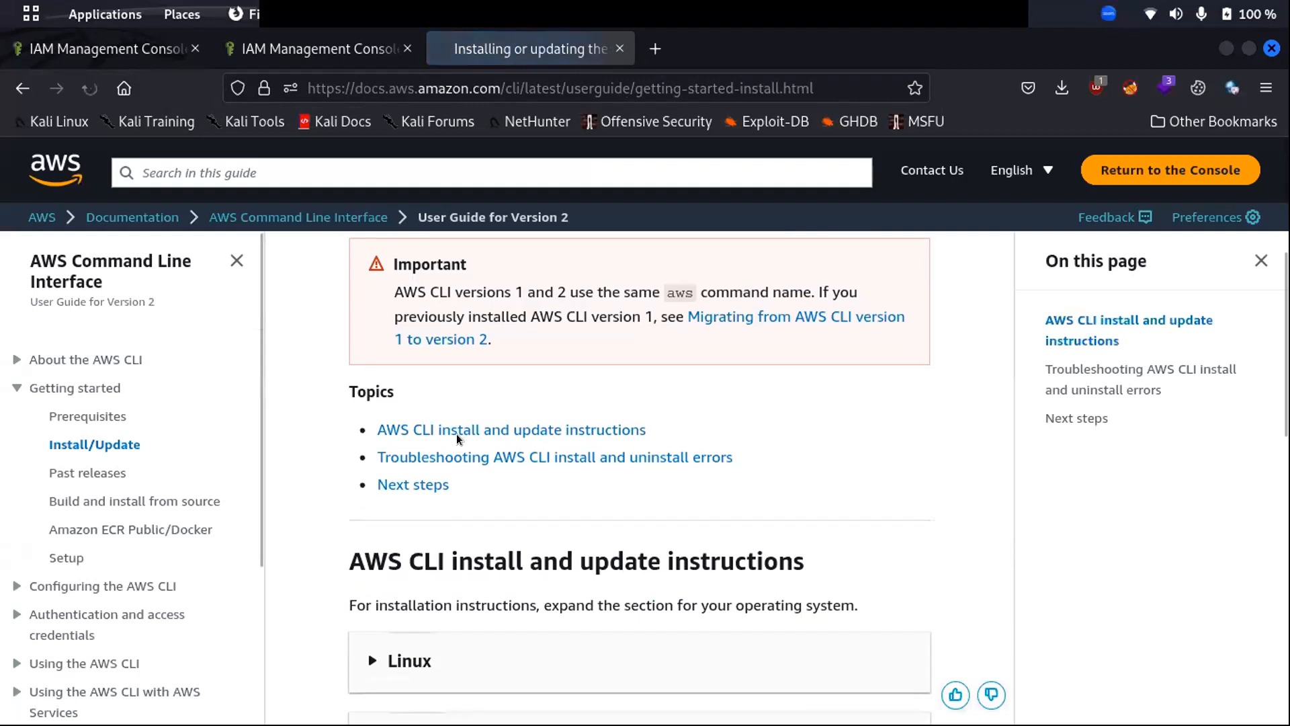
click(382, 342)
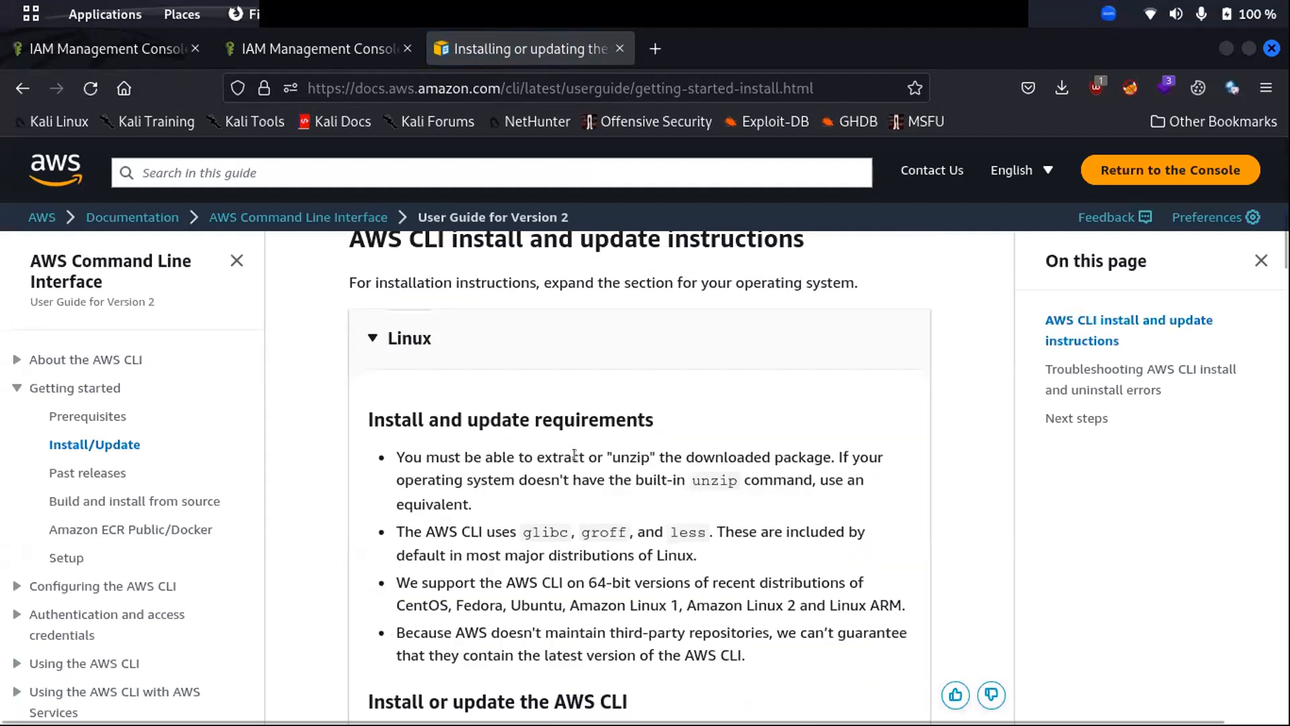
scroll(518, 493, down, 6)
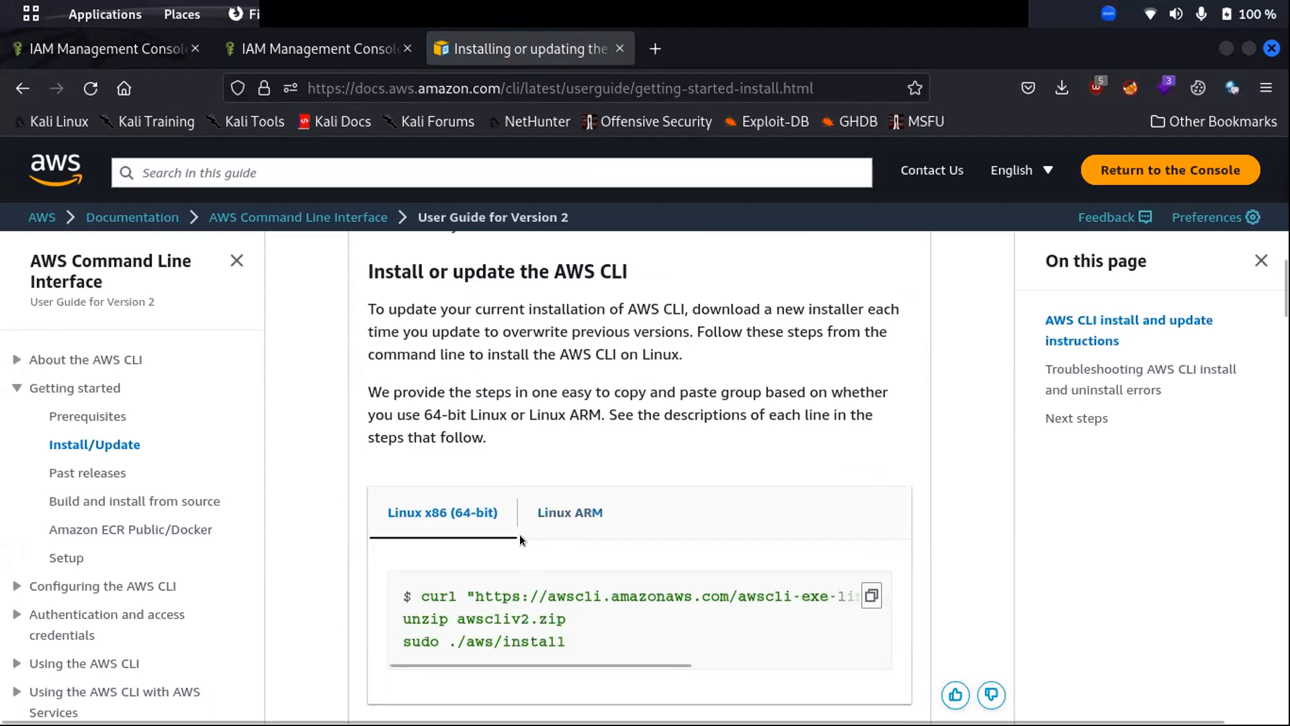
scroll(519, 534, down, 5)
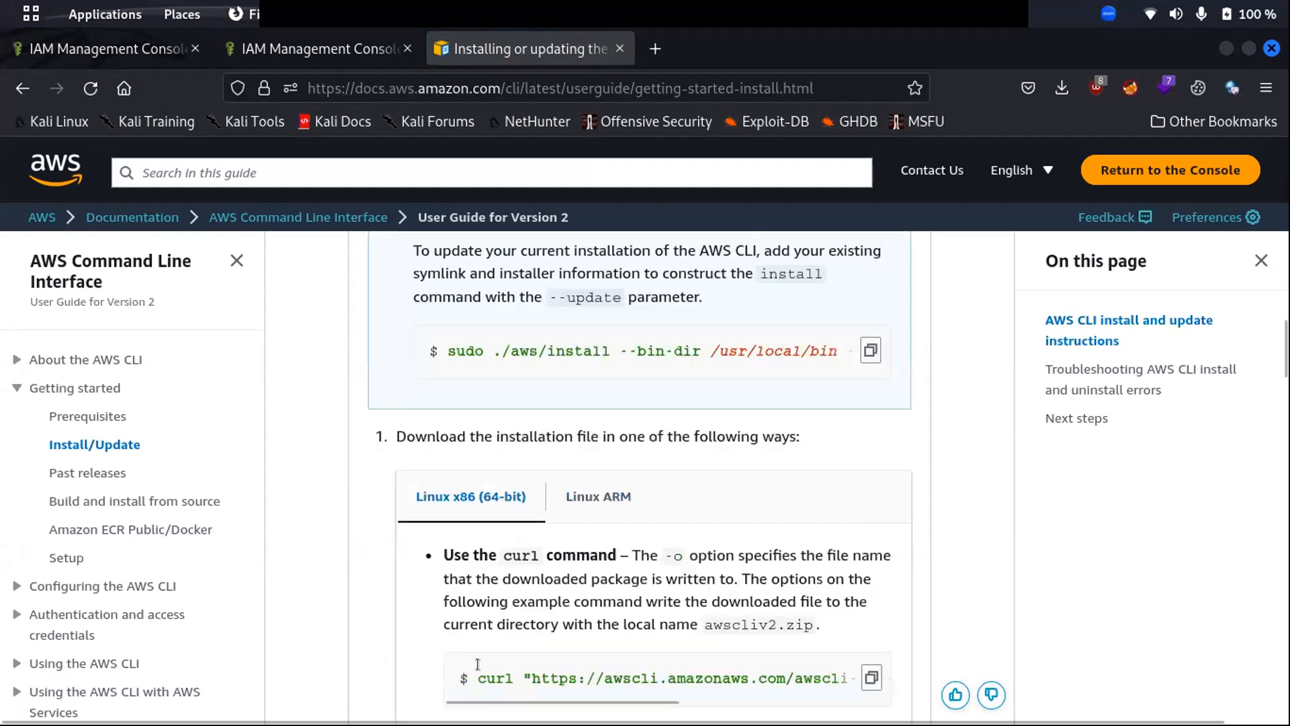
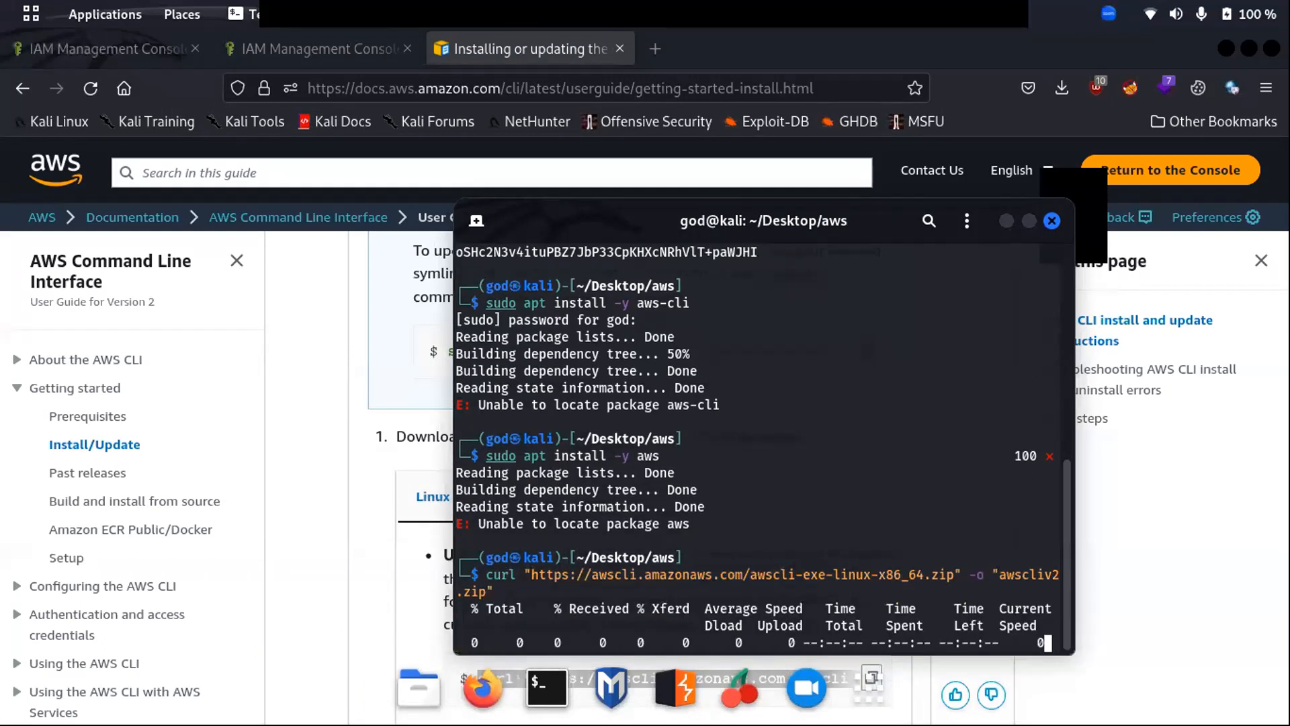
- In the AWS CLI install guide, select the sudo ./aws/install command under step 4
click(354, 553)
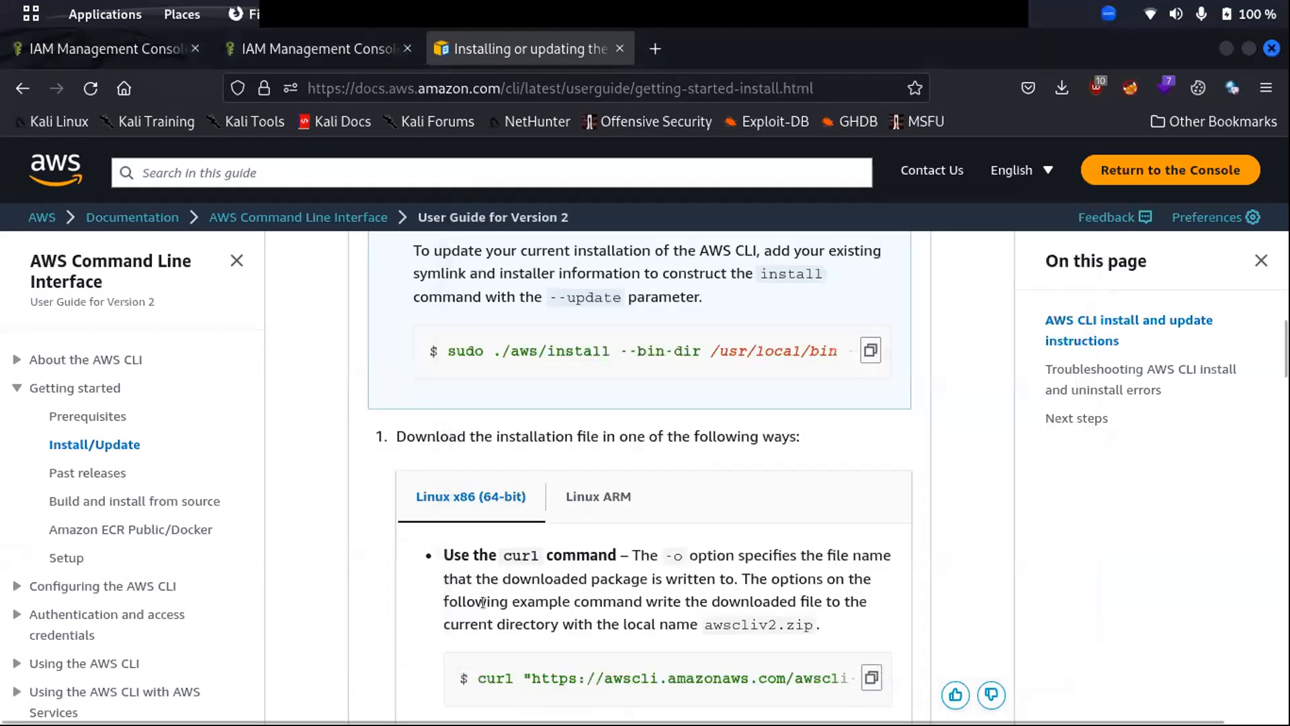
scroll(483, 602, down, 5)
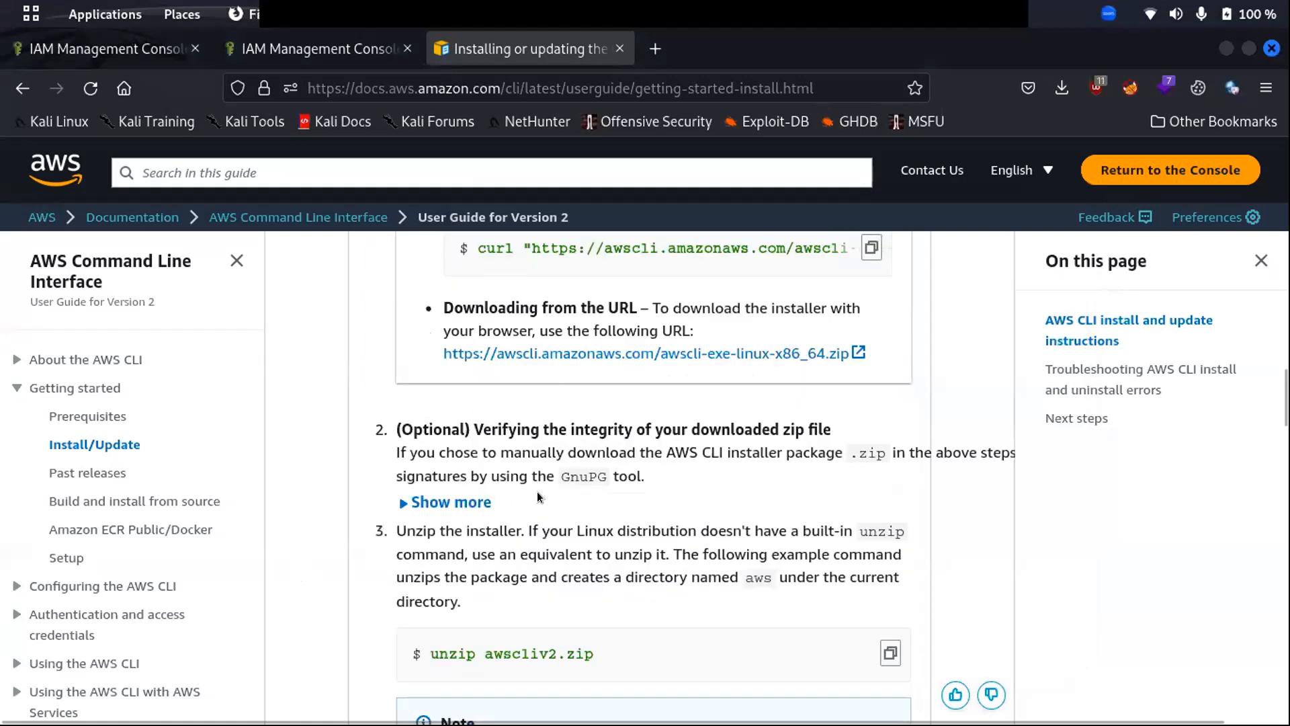
scroll(534, 502, down, 5)
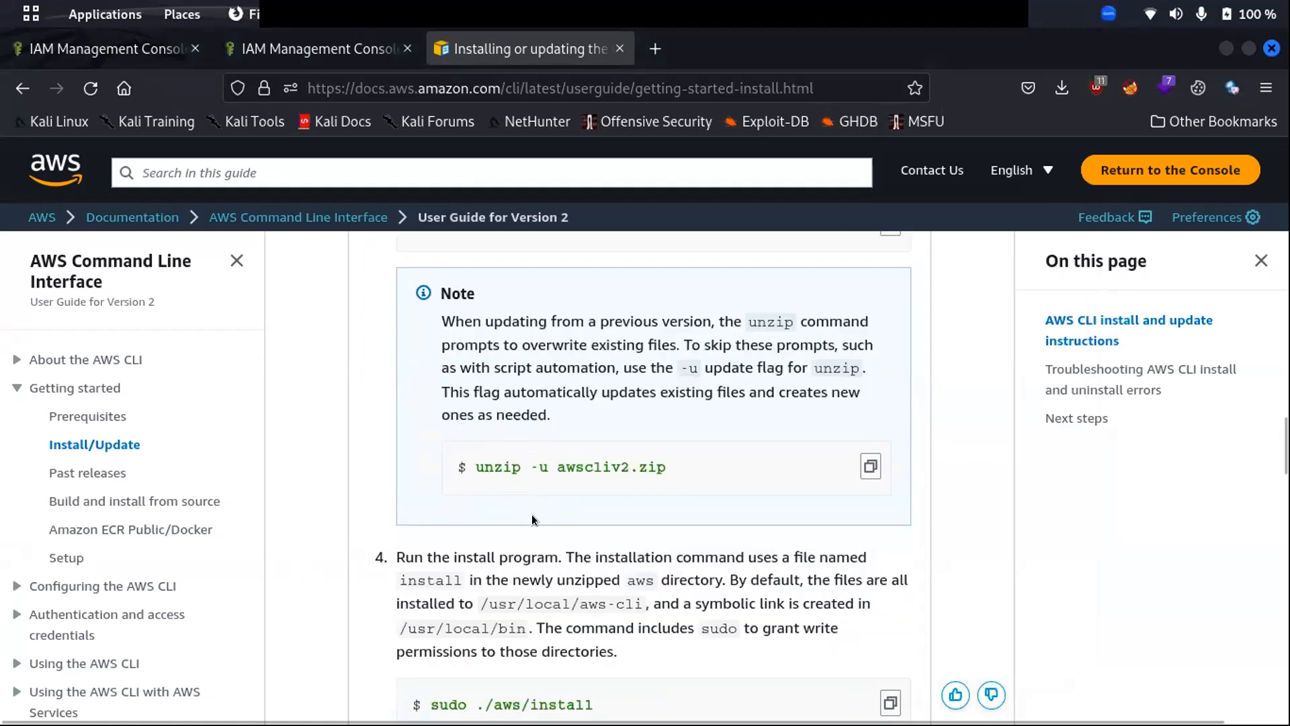
scroll(531, 514, down, 3)
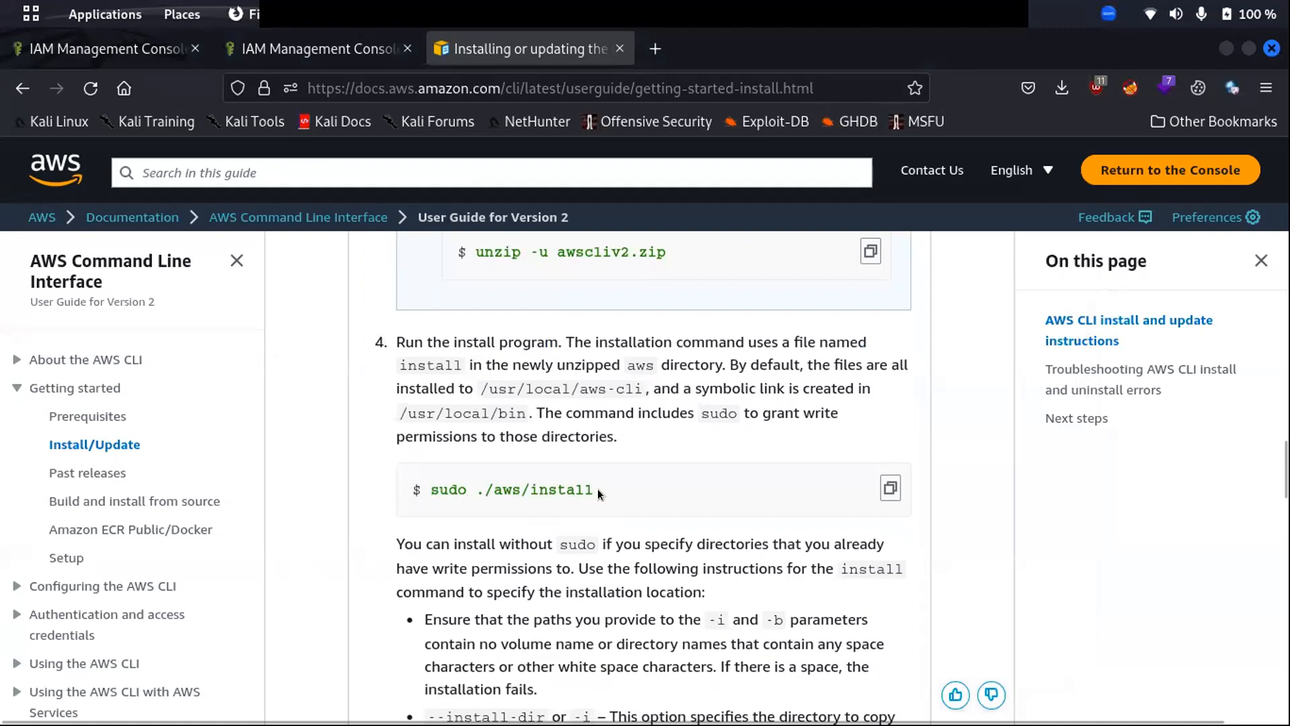
drag(591, 487, 435, 491)
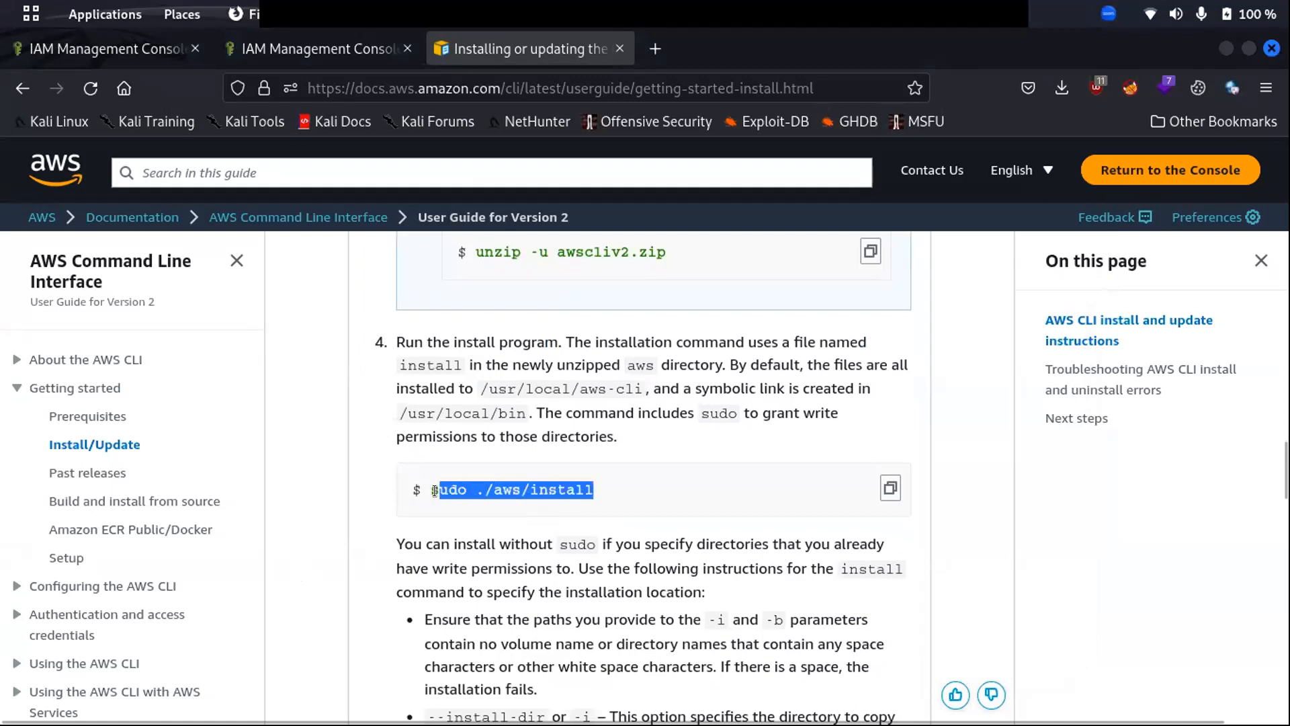
click(432, 492)
drag(609, 490, 420, 478)
key(ctrl+c)
- Unzip the downloaded awscliv2.zip archive in the terminal
key(alt+Tab)
key(alt+Tab)
key(alt+Tab)
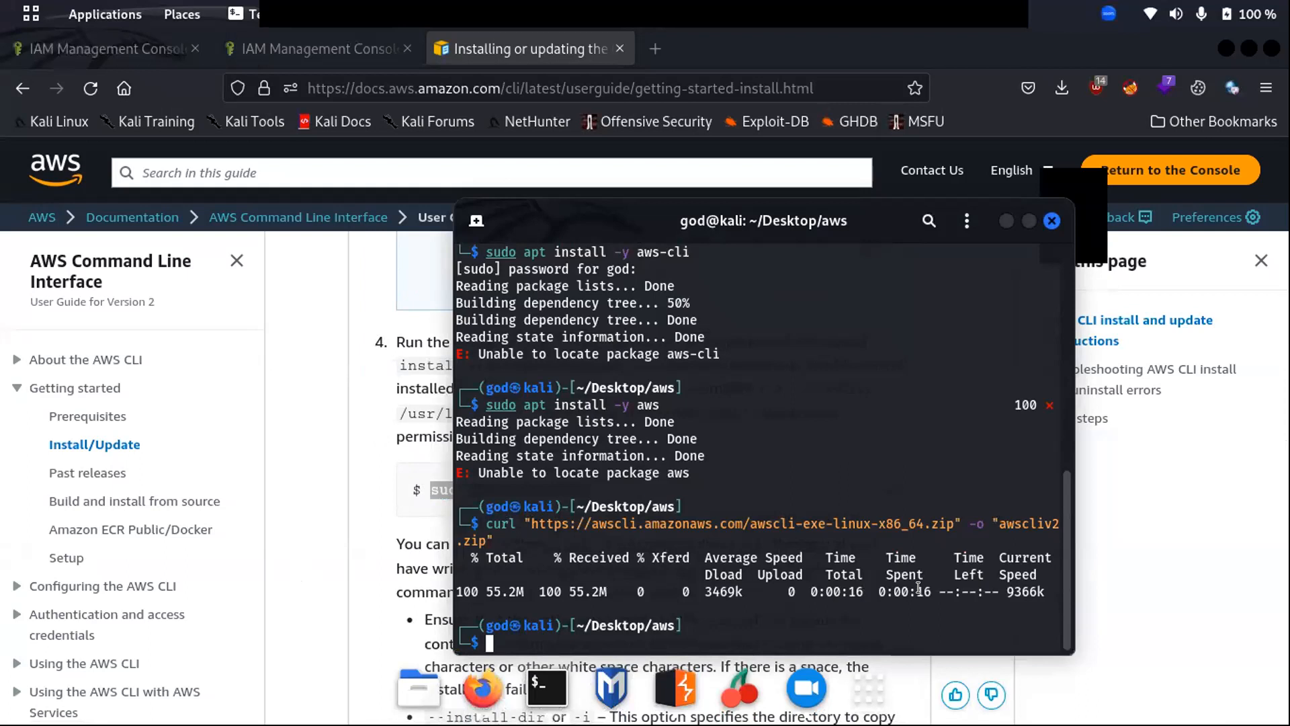
text(unzip)
key(Tab)
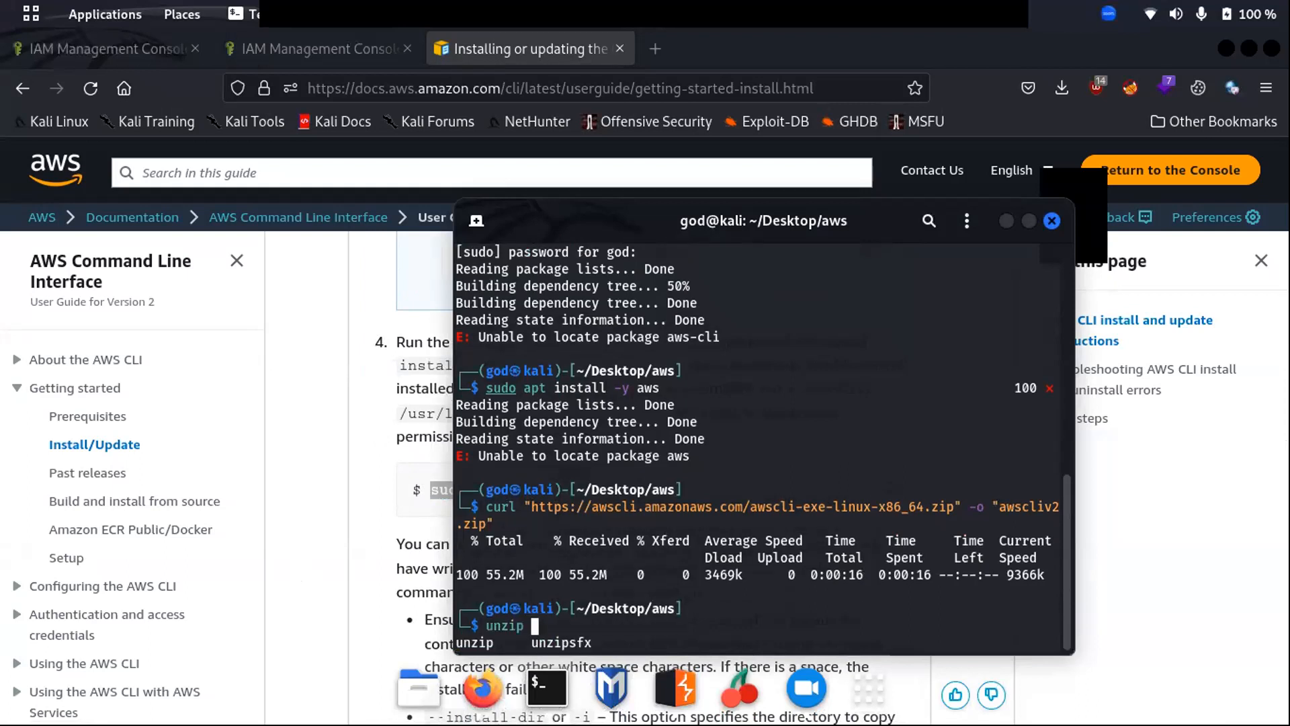
text(a)
key(Tab)
key(Left)
key(Left)
key(Left)
key(Left)
key(Left)
key(Left)
key(Left)
key(Left)
key(Left)
key(Left)
key(Left)
key(Left)
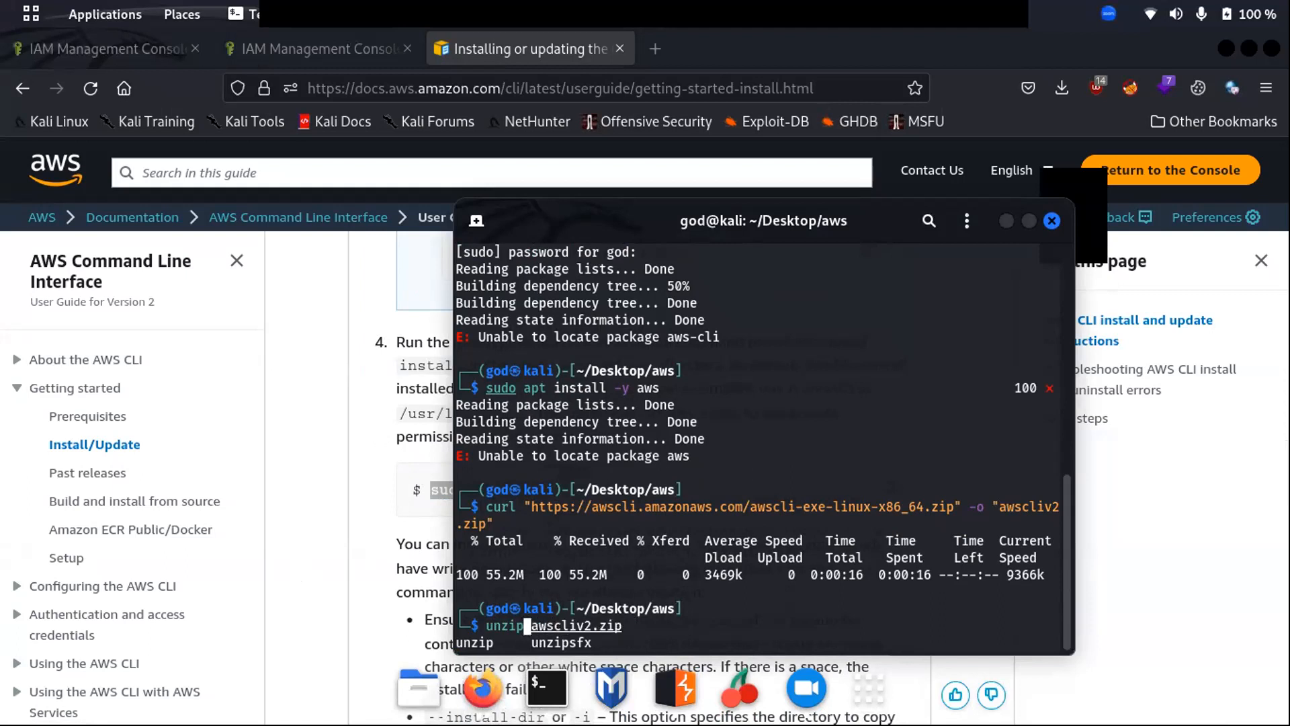
key(Return)
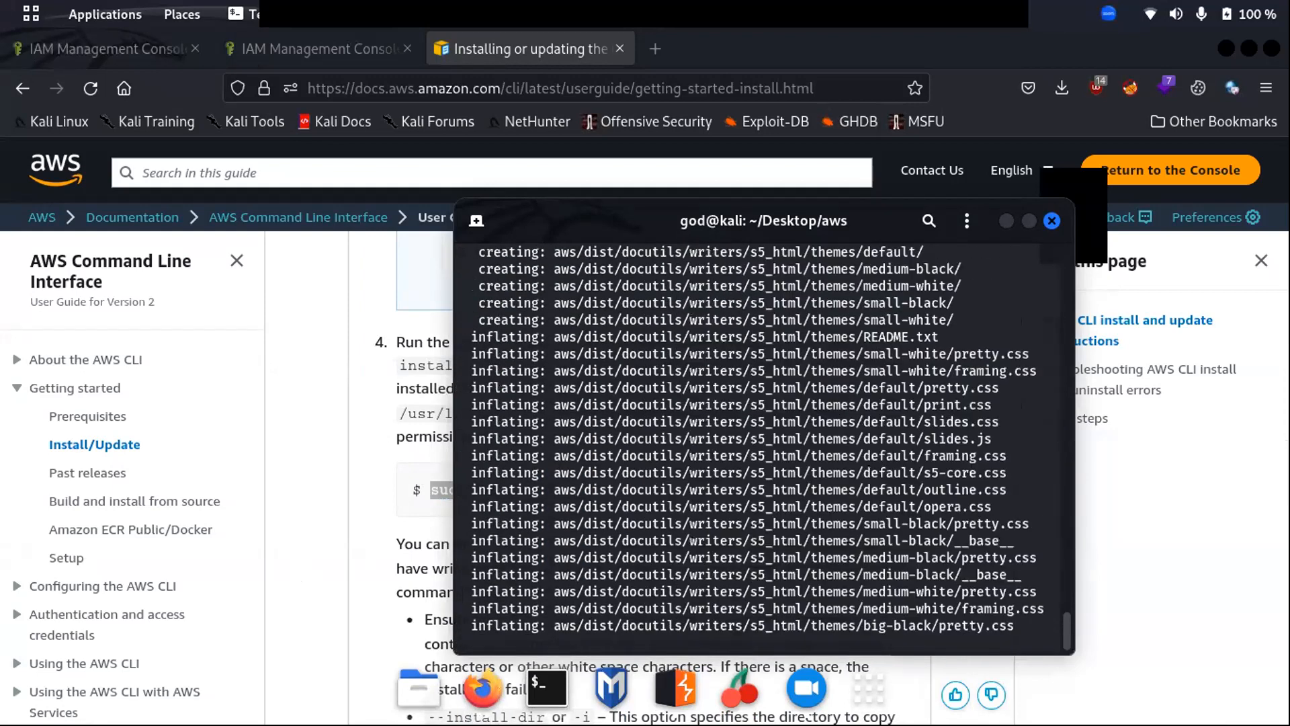
- List the folder with ls -al, then paste and run sudo ./aws/install
text(ls )
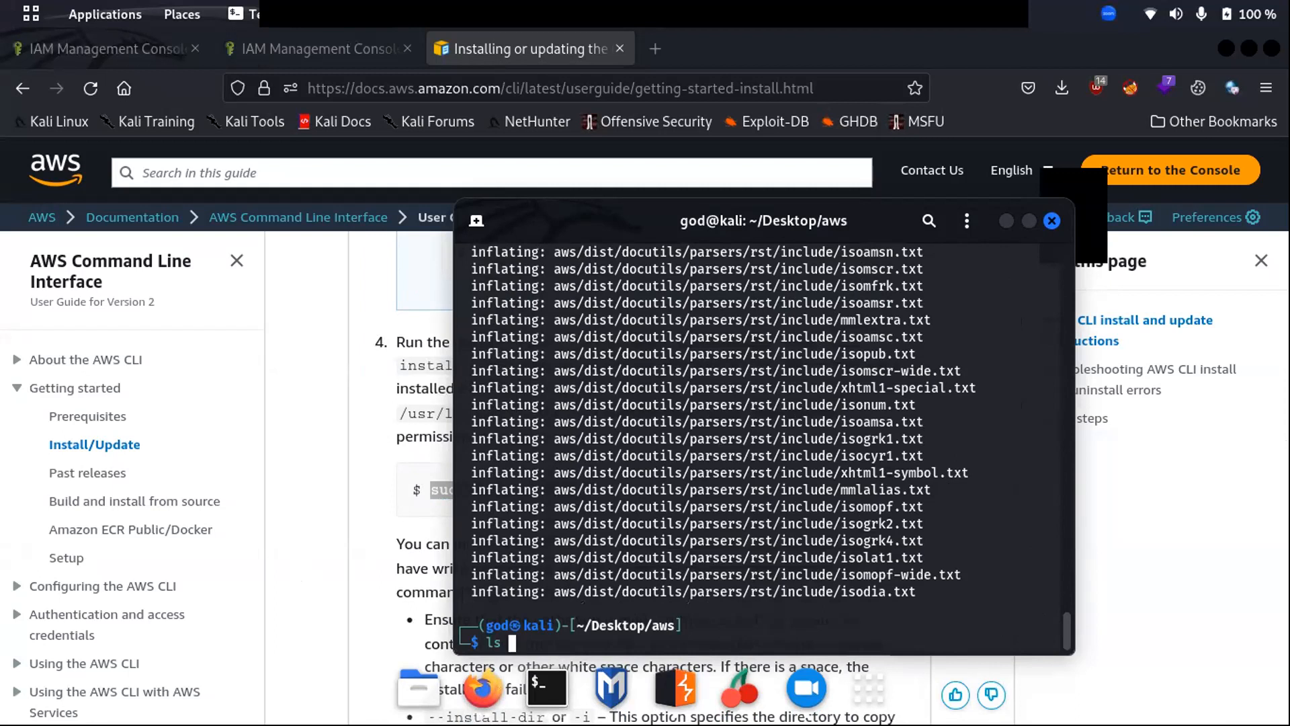
text(-al)
key(Return)
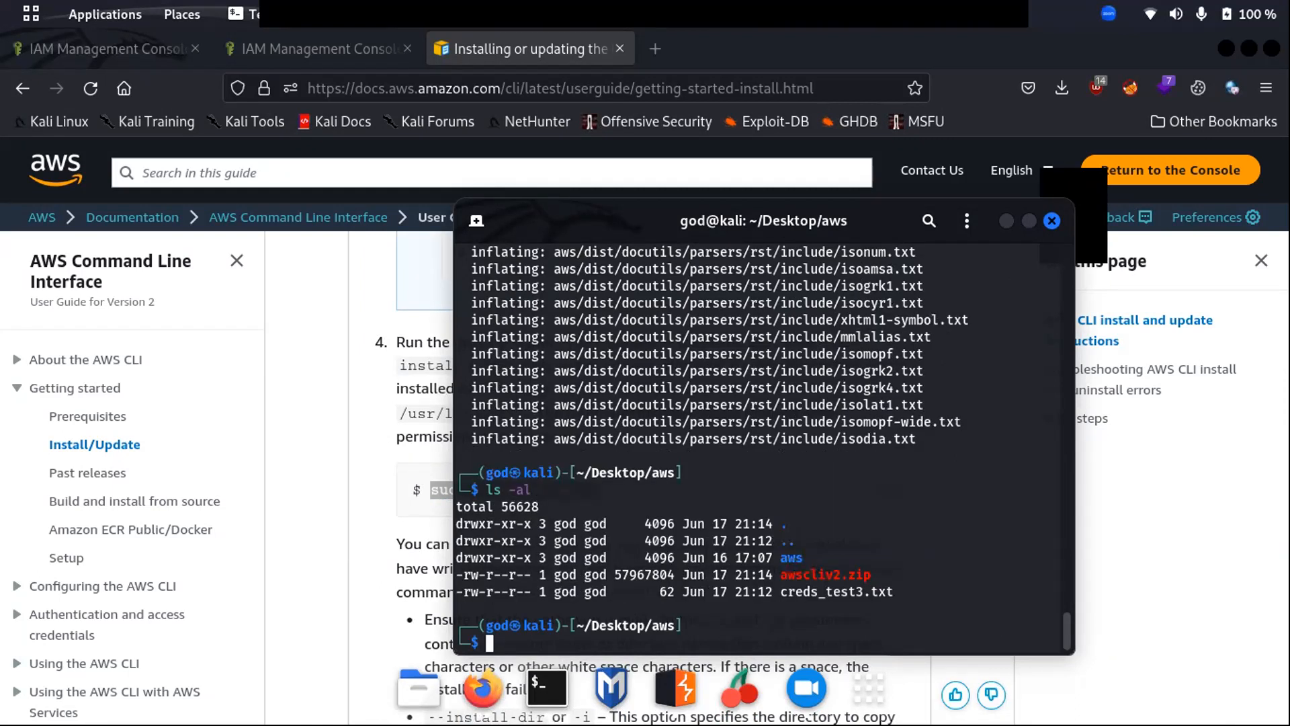
key(ctrl+shift+v)
key(Return)
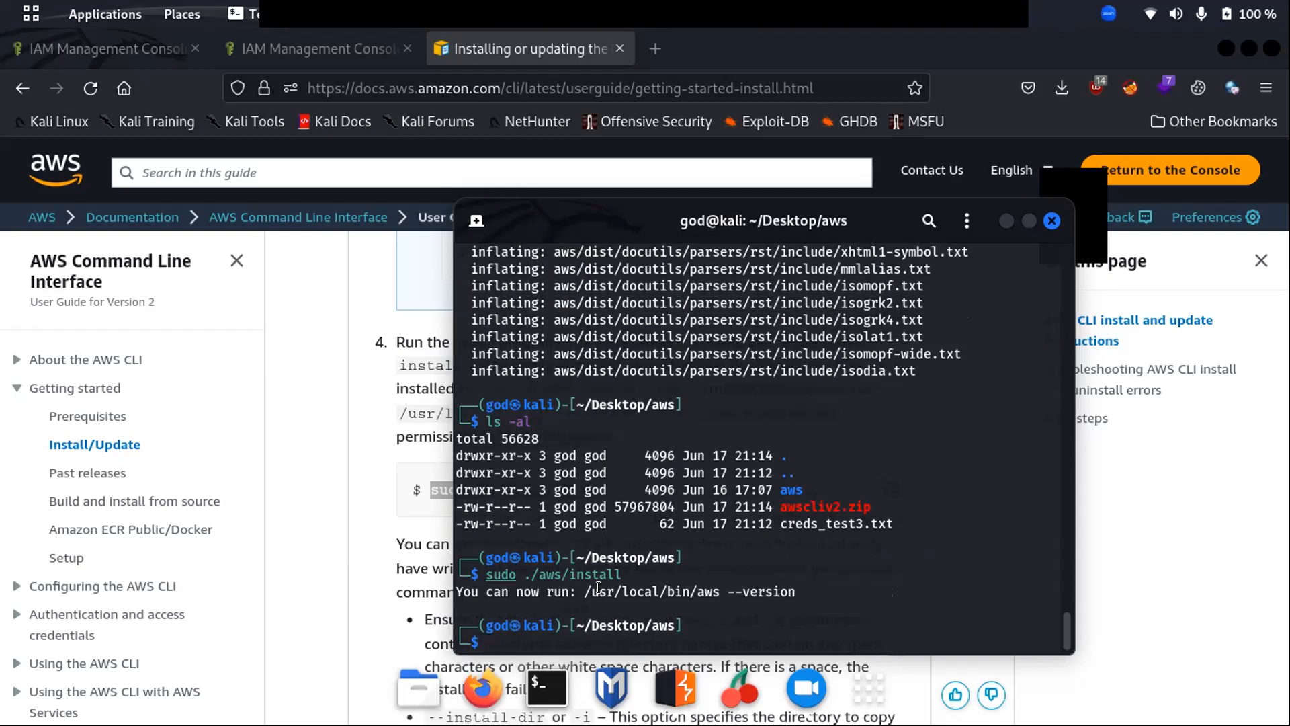
- Check the CLI with aws --help and aws help, quit the manual, and enter aws configure
text(aws --help)
key(Return)
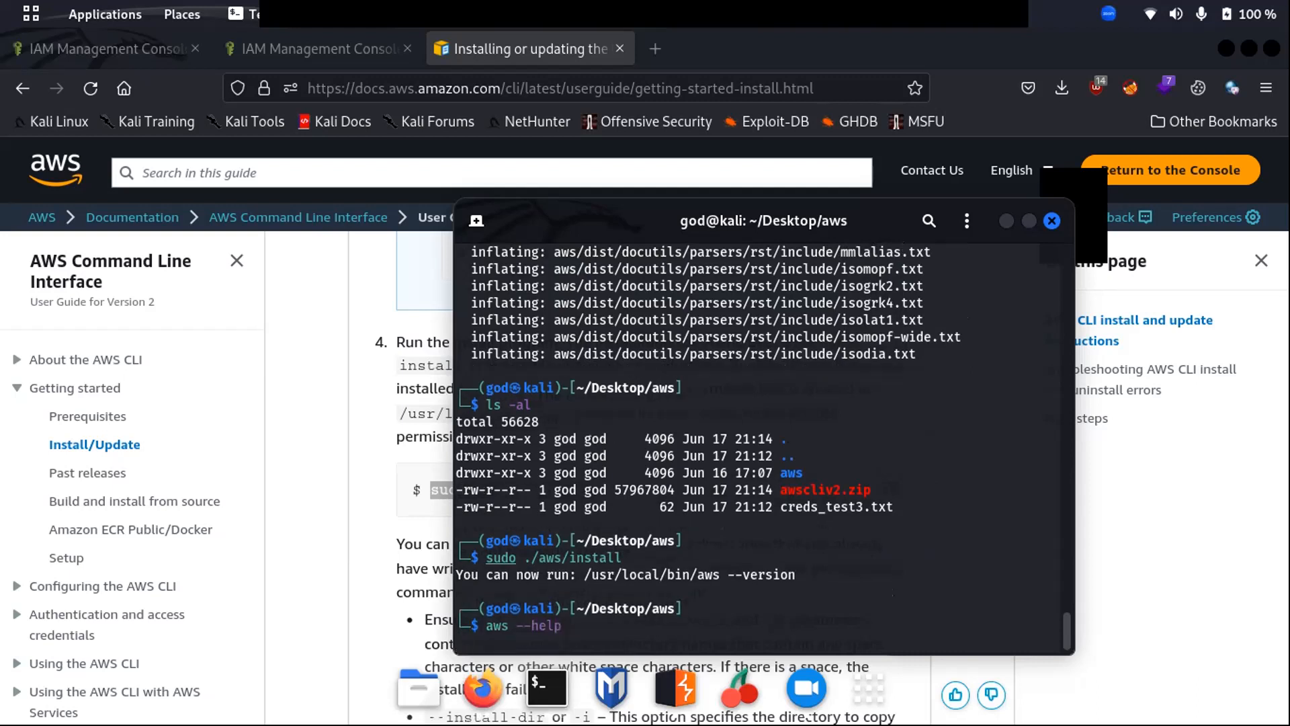
text(aws help)
key(Return)
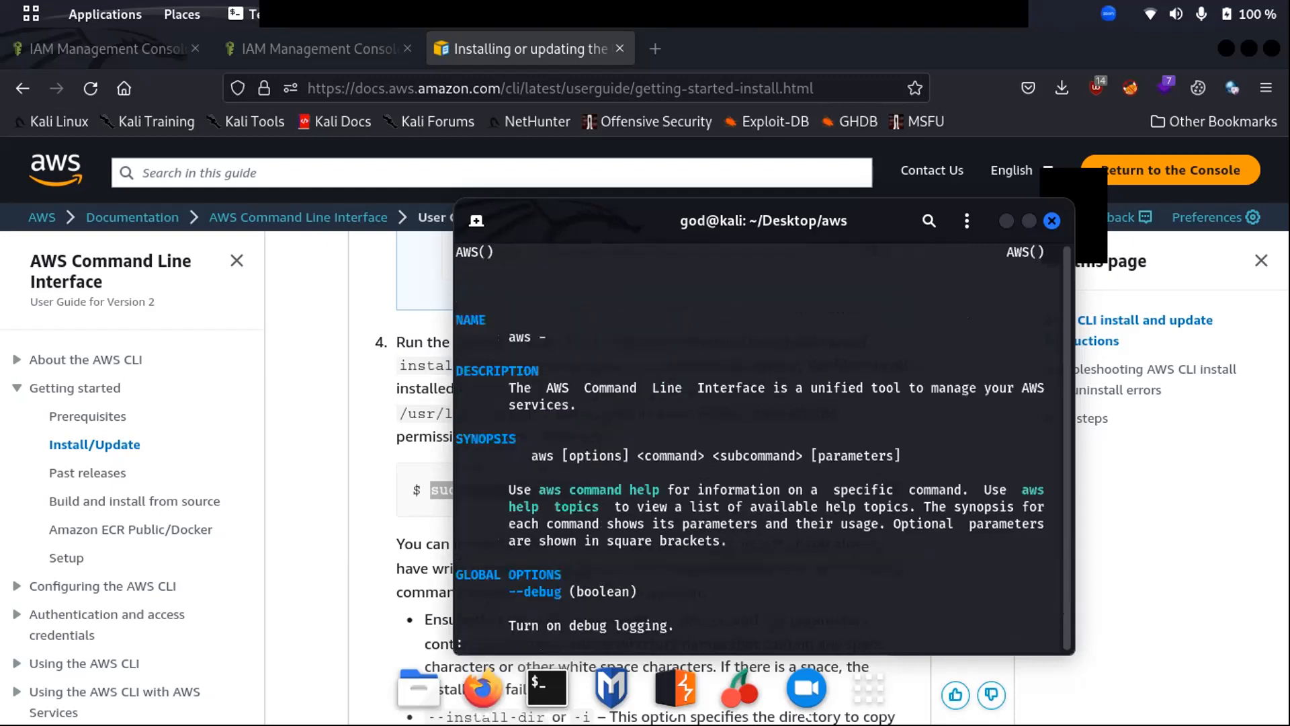
key(q)
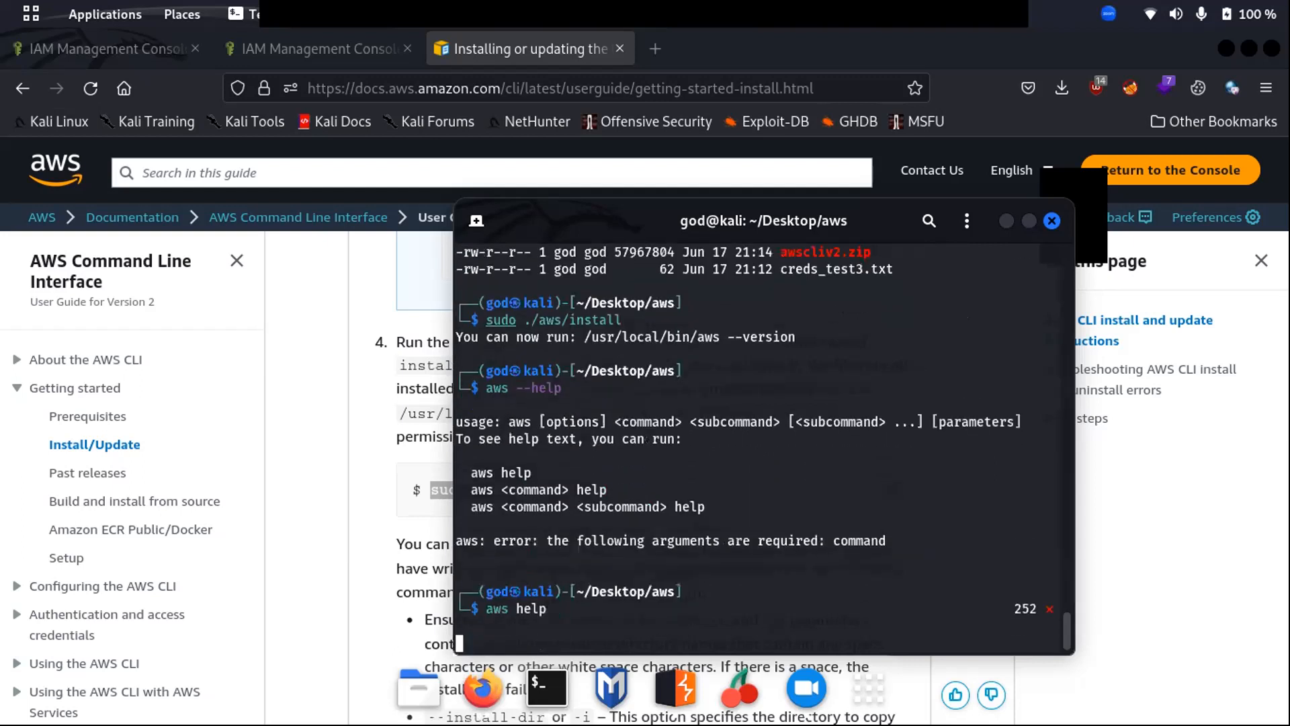
text(aws )
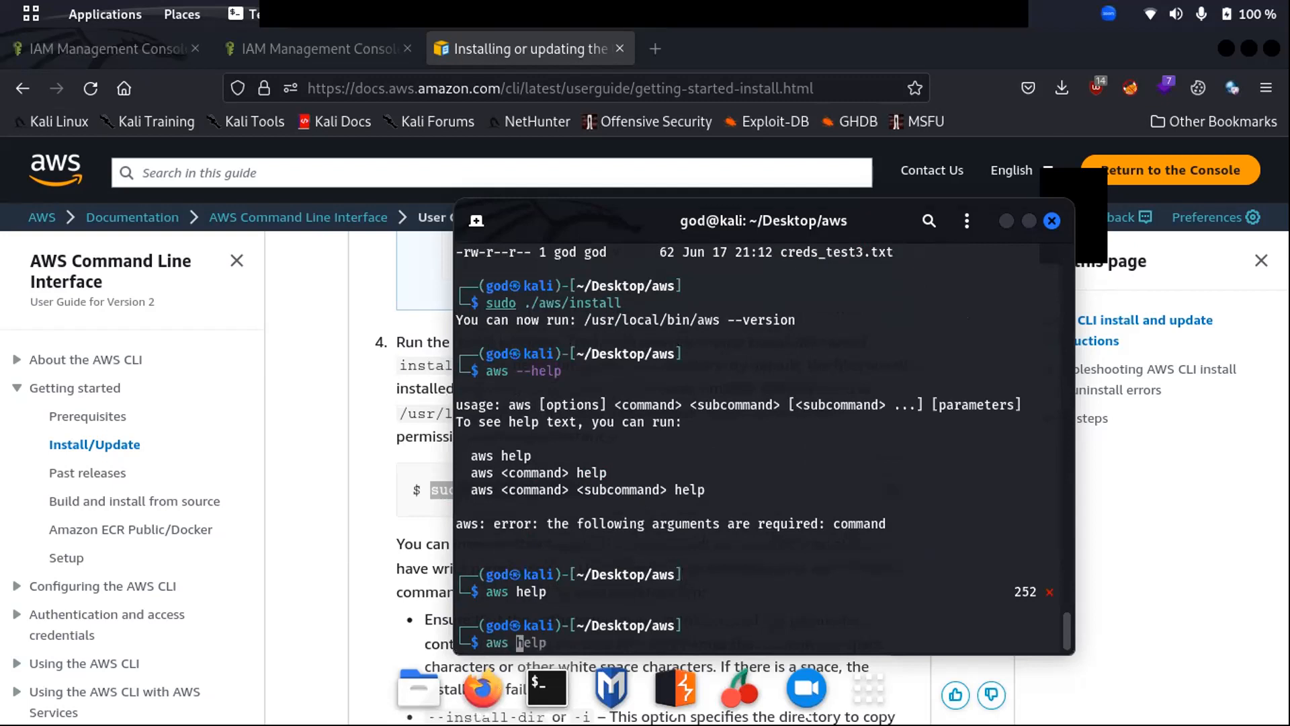
text(configure)
- Run aws configure so it prompts for the AWS Access Key ID
key(Return)
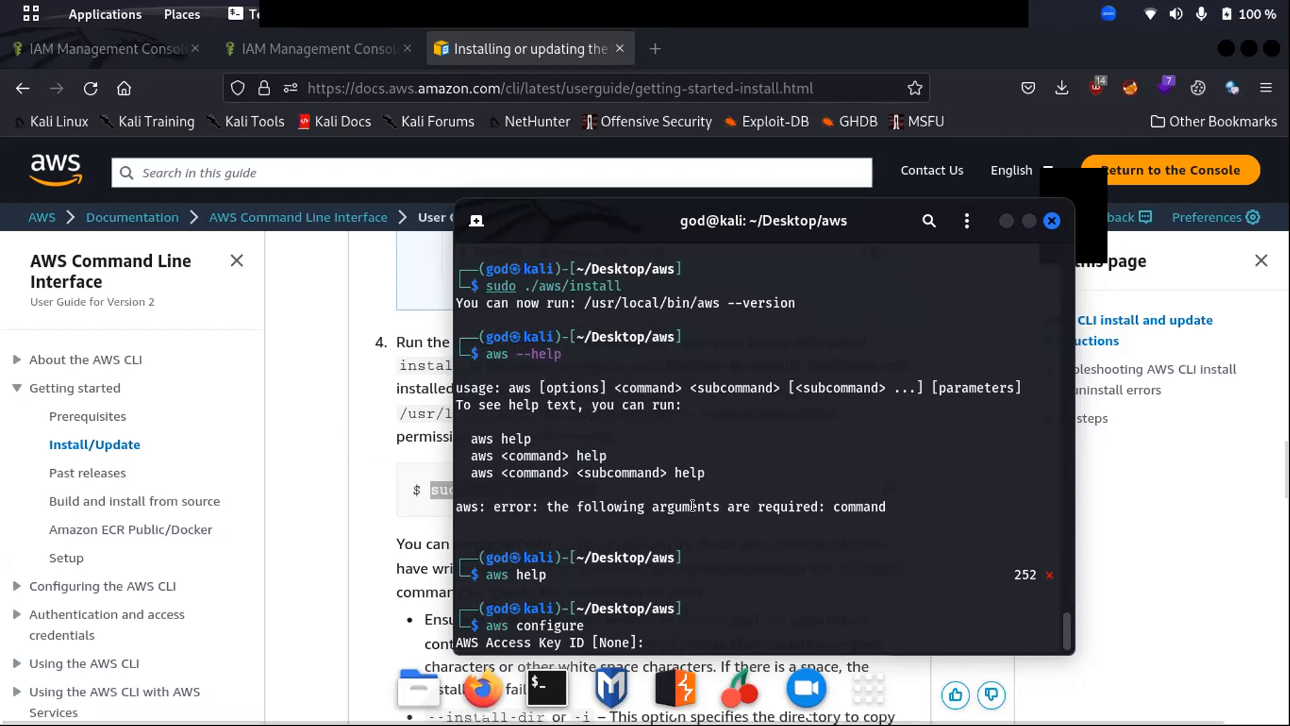
- In a new terminal tab, list the files with ls and start typing cat creds_test3.txt
click(476, 220)
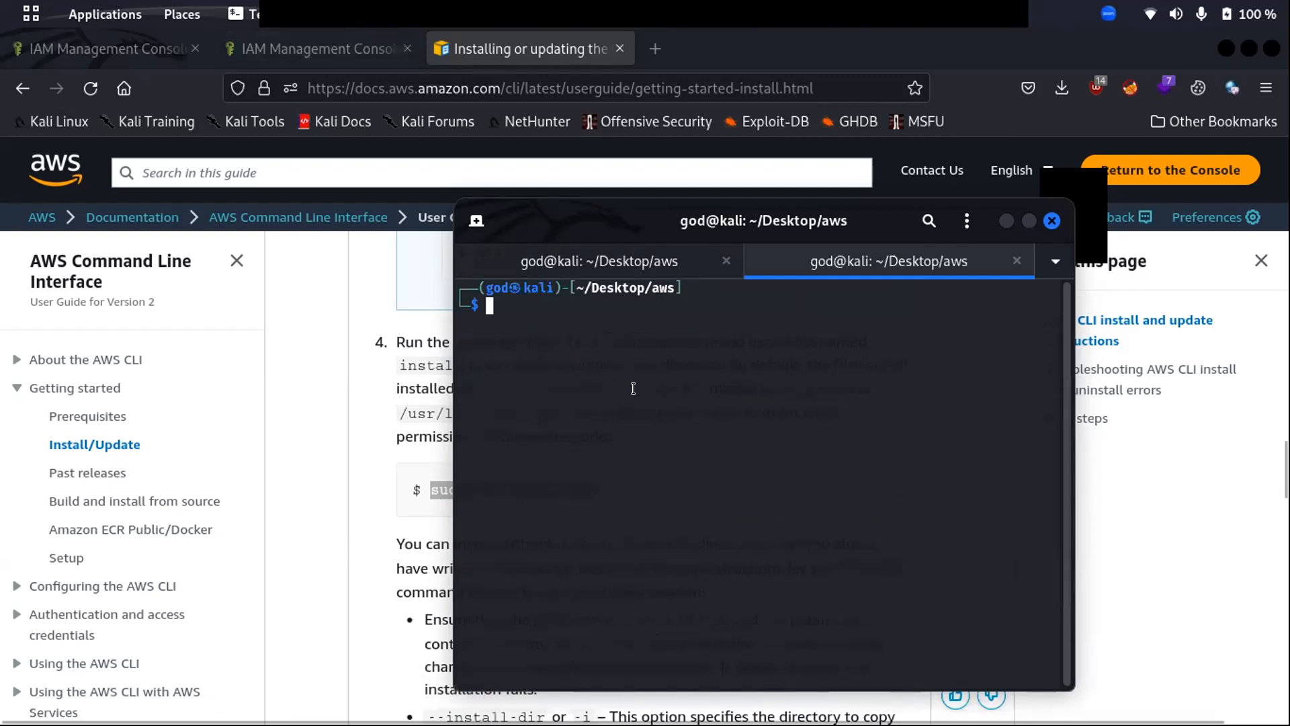
text(cat)
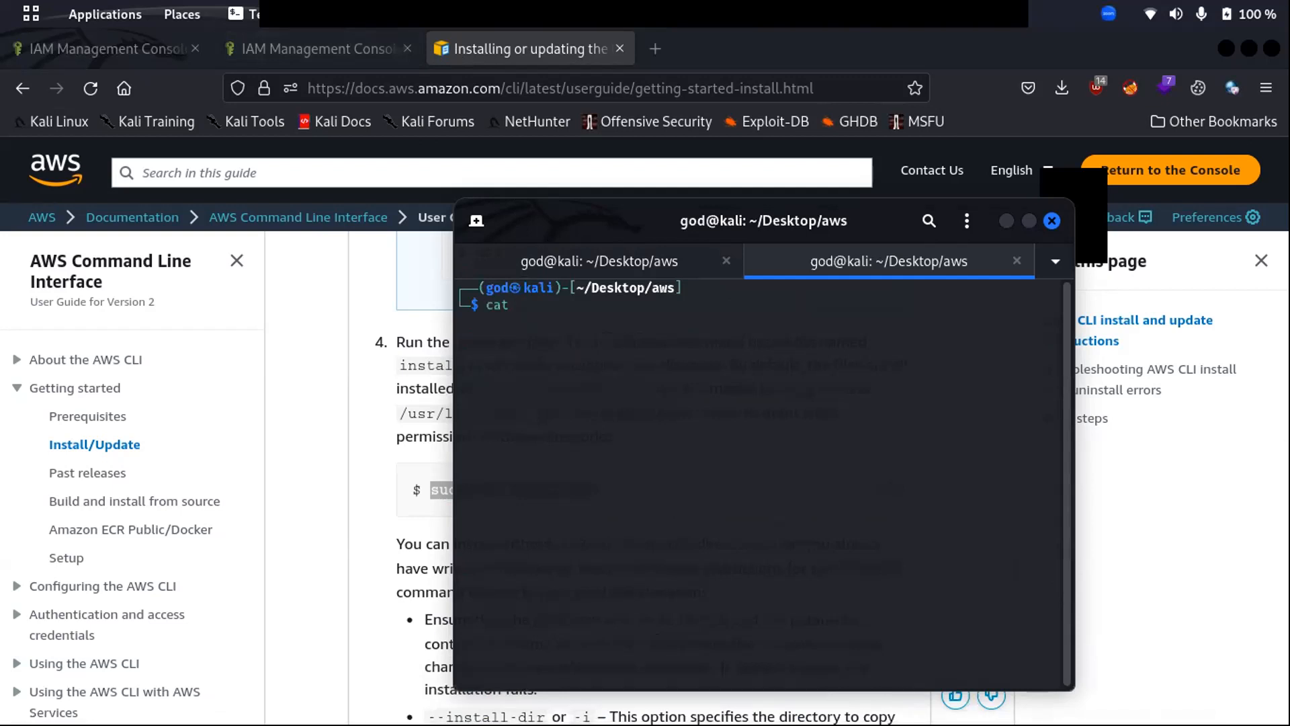
key(BackSpace)
key(BackSpace)
key(BackSpace)
key(BackSpace)
text(ls)
key(Return)
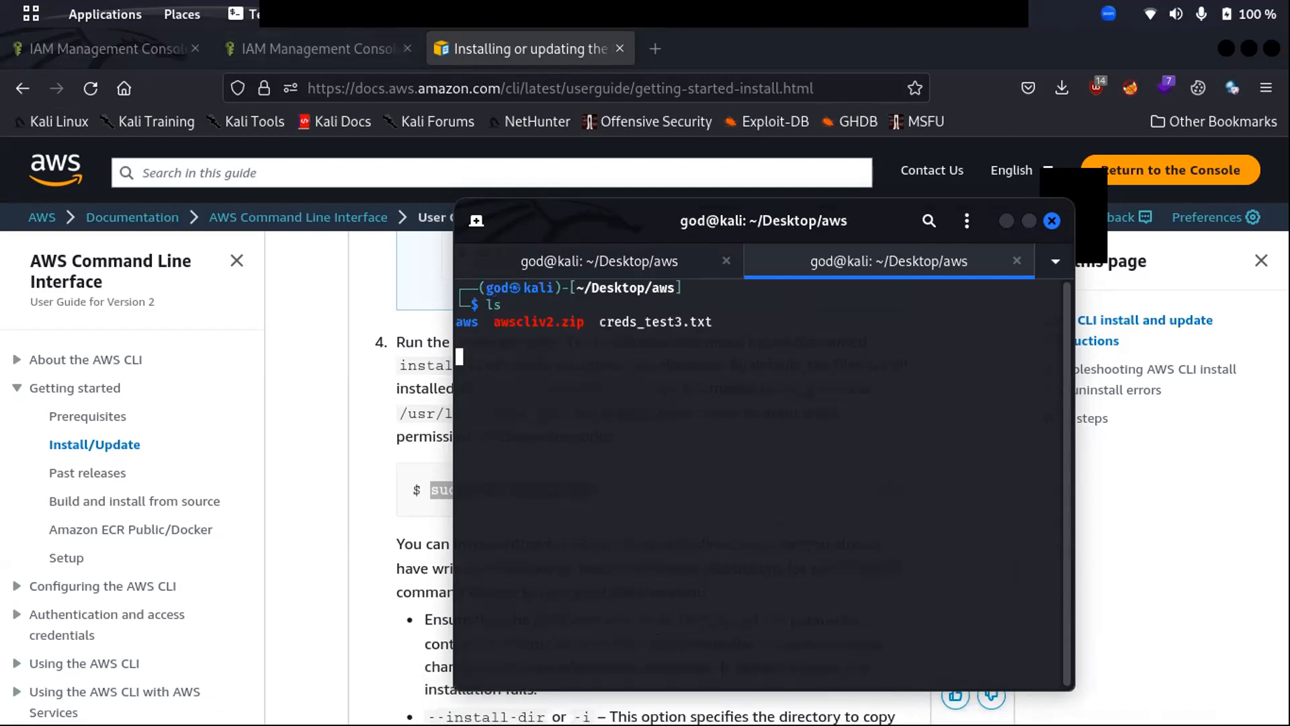
text(cat cre)
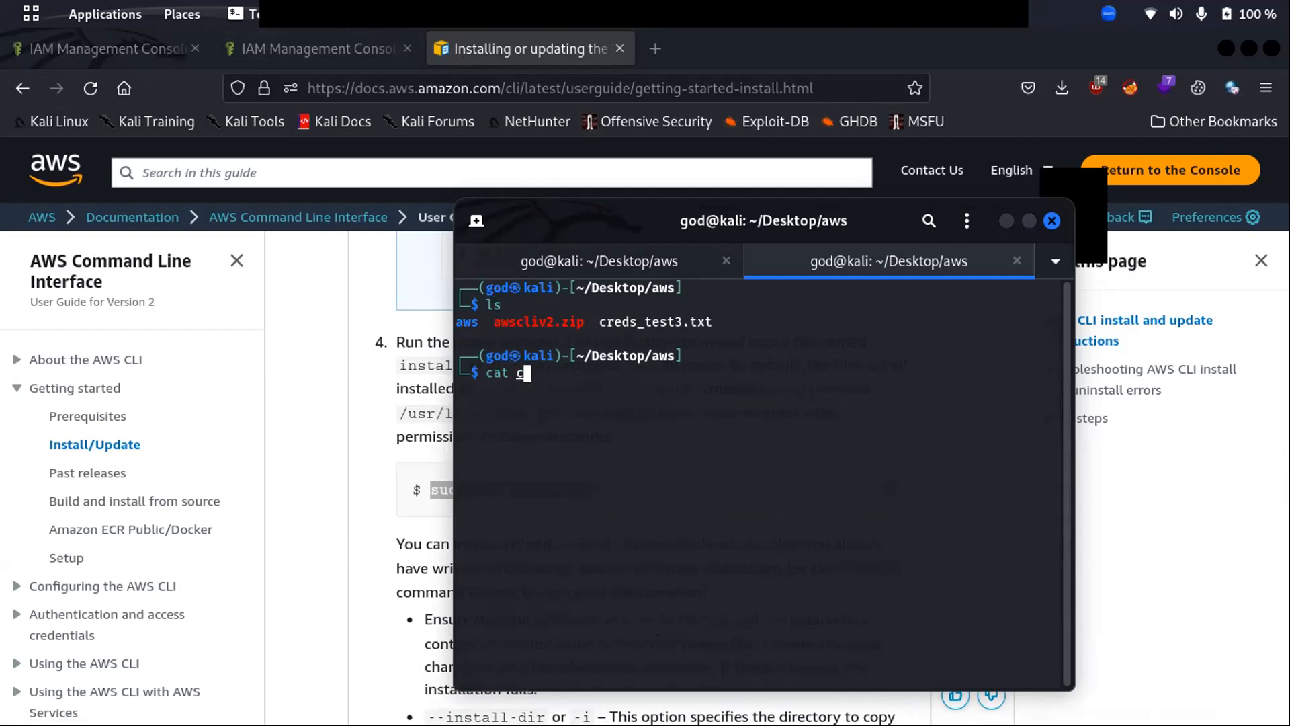
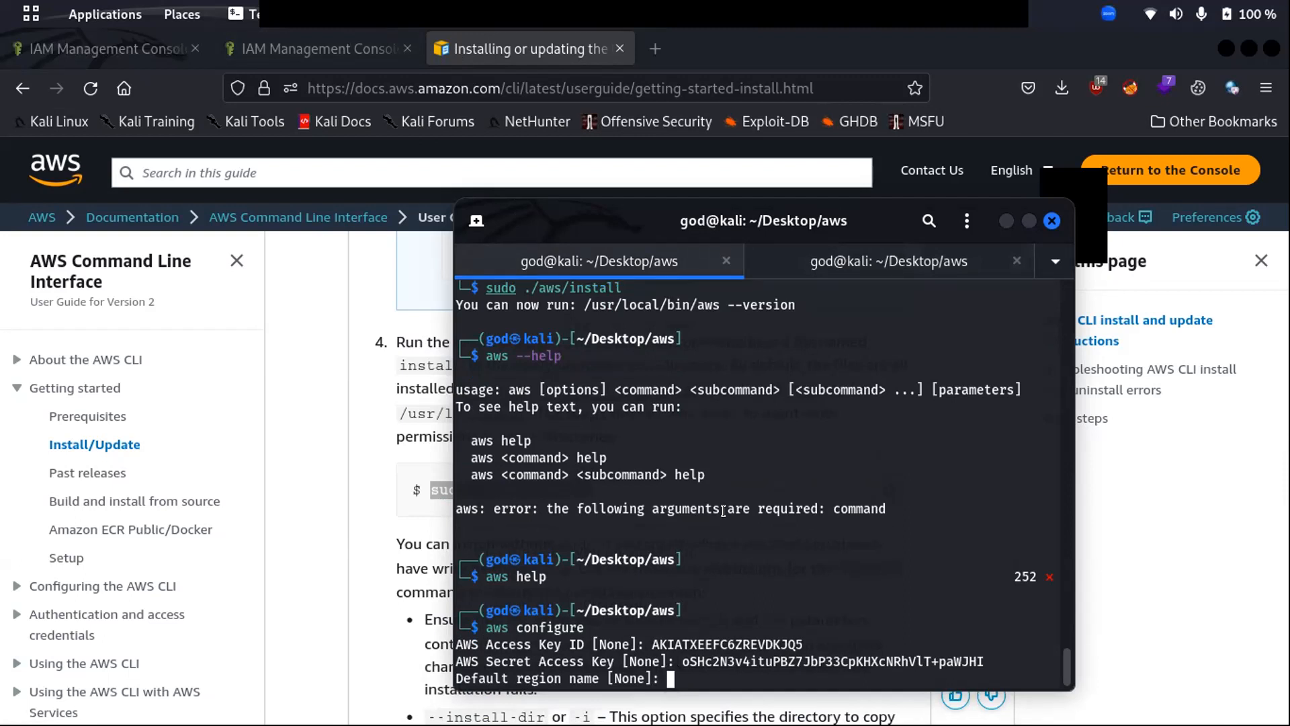
- Leave region and output format blank, then run the list command (typed as 'aws confie --list')
key(Return)
key(Return)
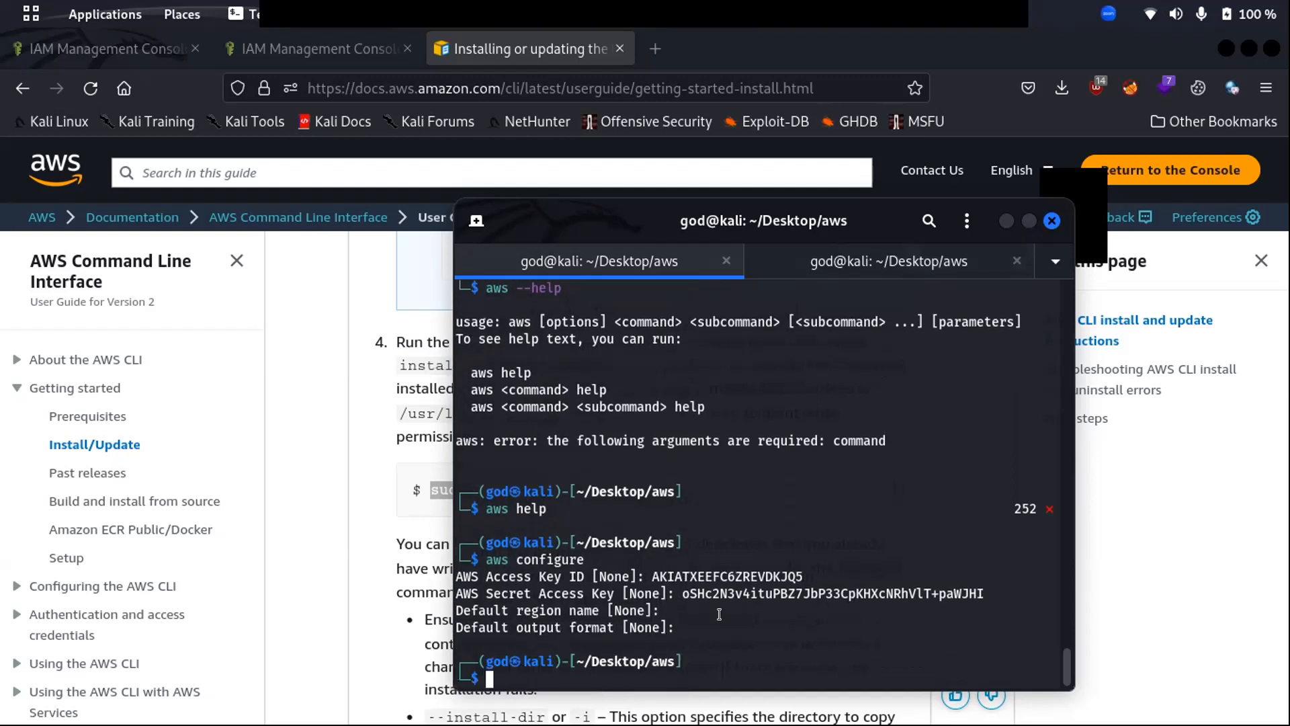
text(aws configur)
text(e )
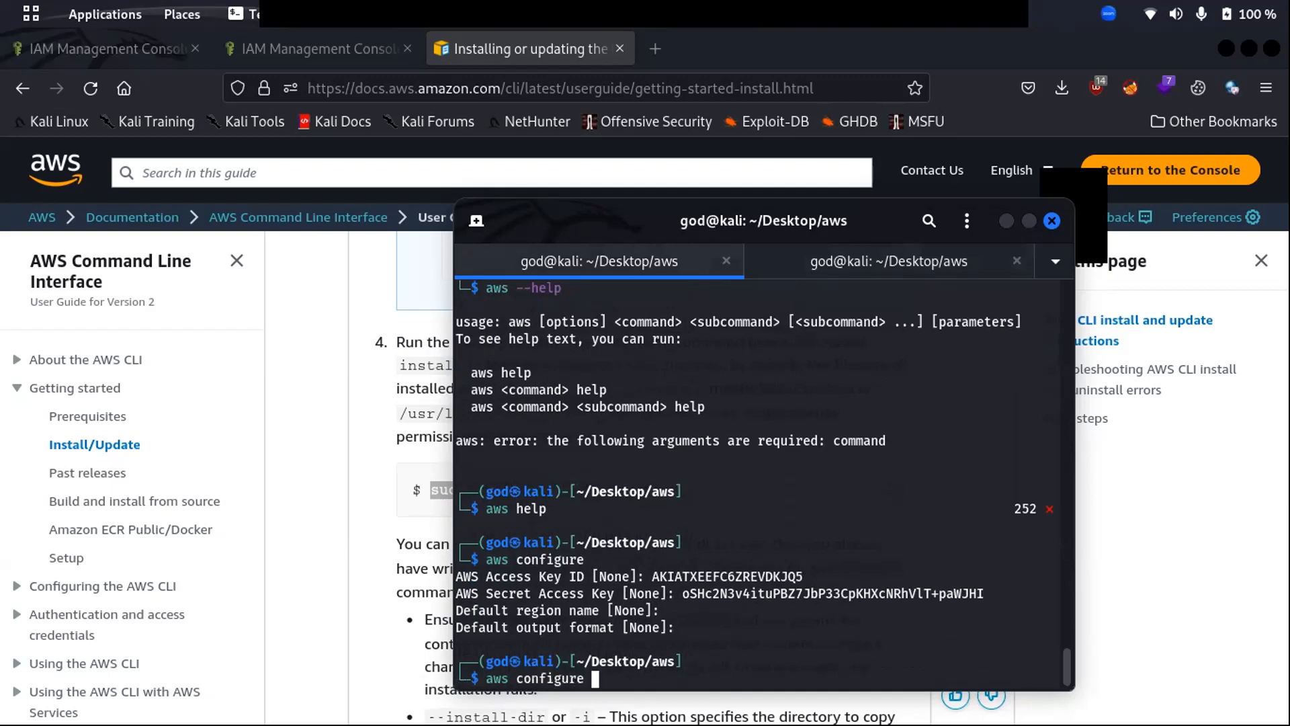
text(--list)
key(Return)
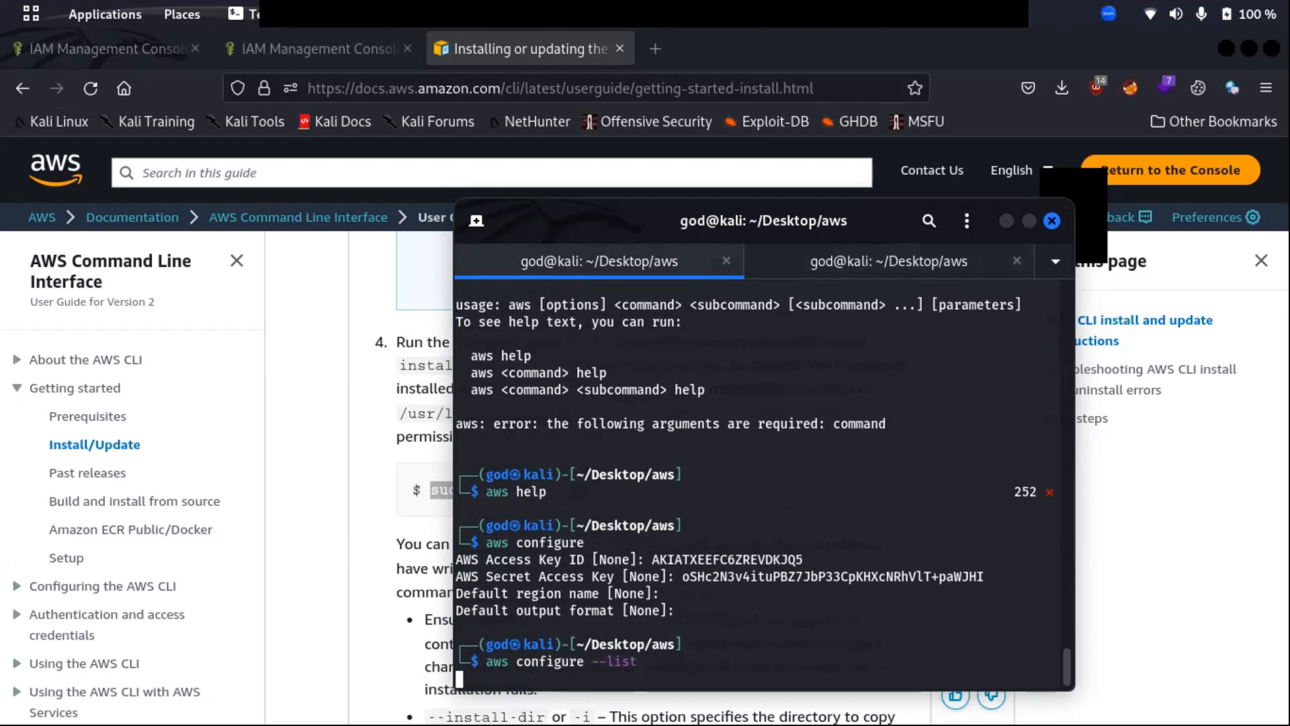
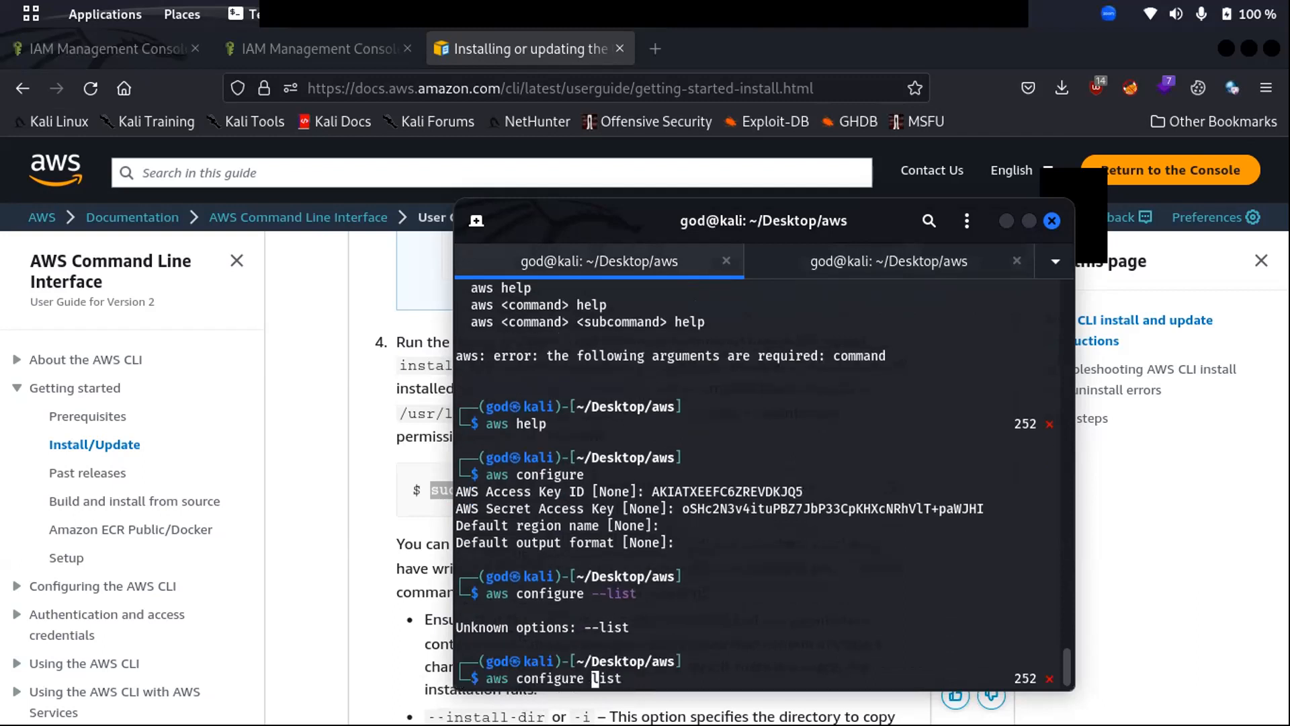
- Run aws configure list without the stray hyphen to show the stored access and secret keys
key(Return)
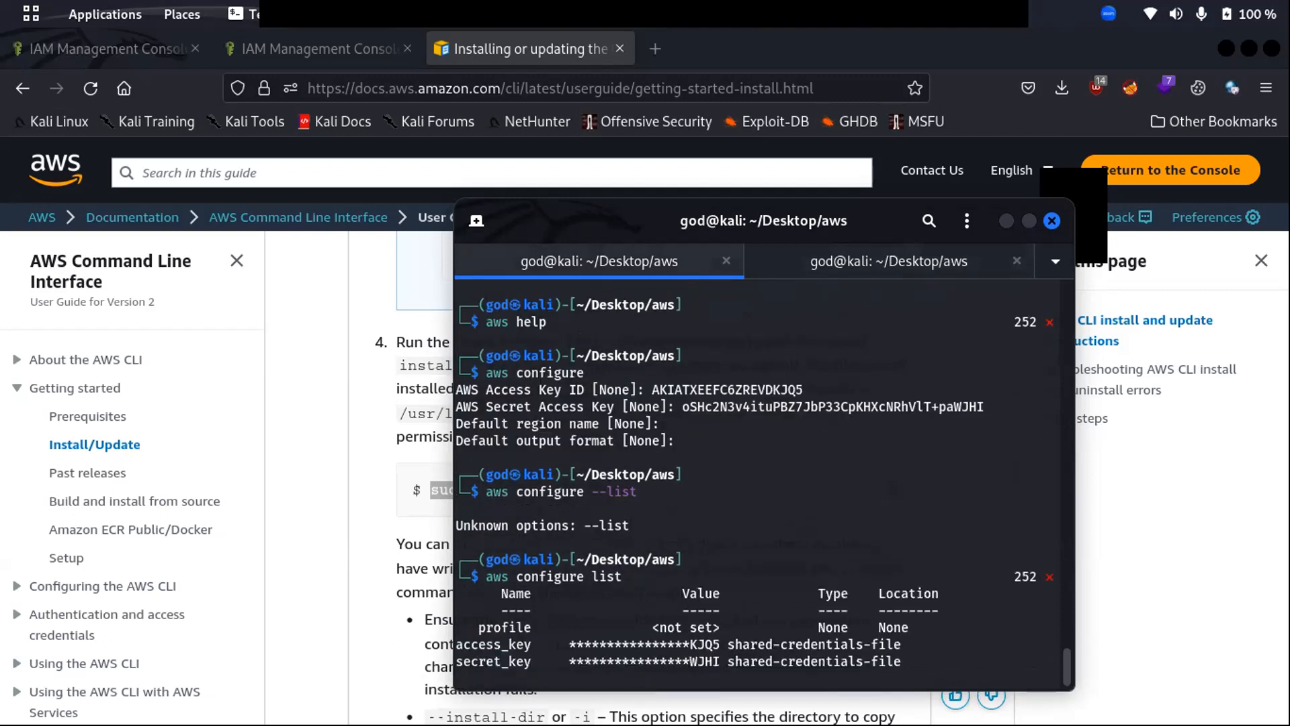
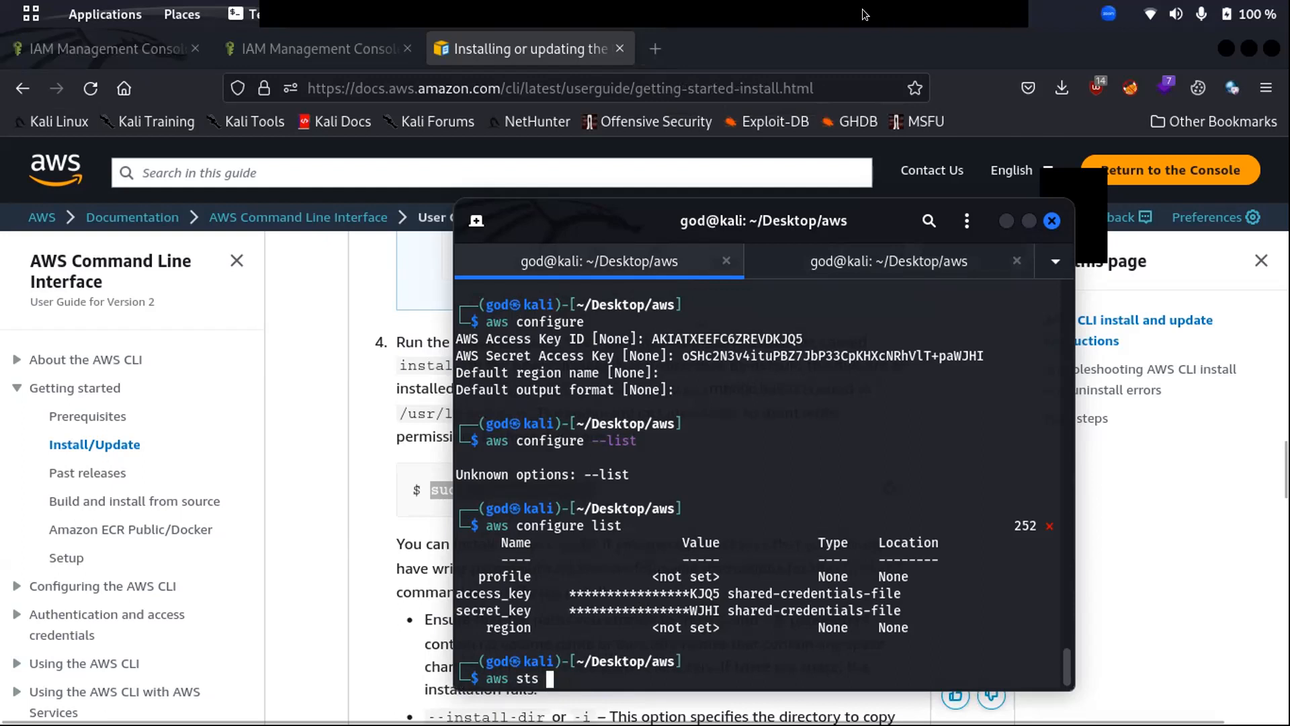
- Minimize the terminal and unmaximize Firefox to show the AWS CLI install guide
click(887, 11)
drag(886, 11, 799, 75)
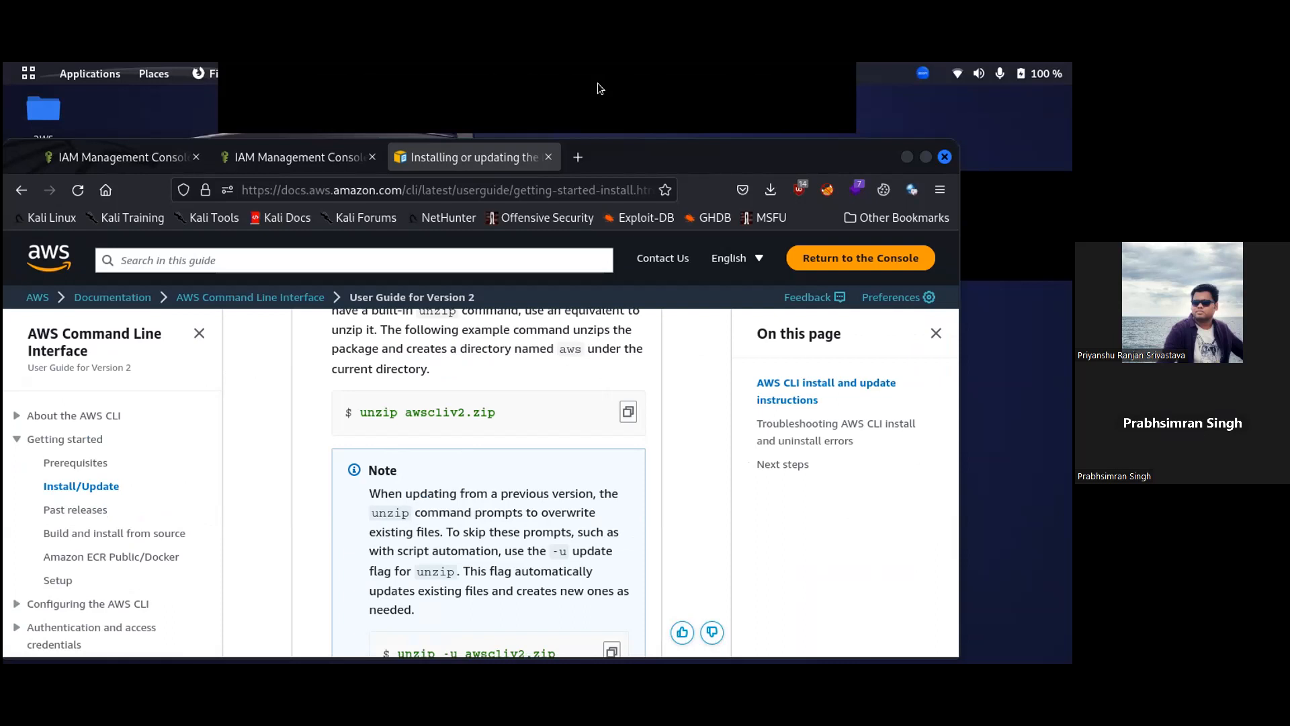
- Maximize Firefox, search Google for 'aws sts command' in a new tab, and open the sts Command Reference
click(926, 157)
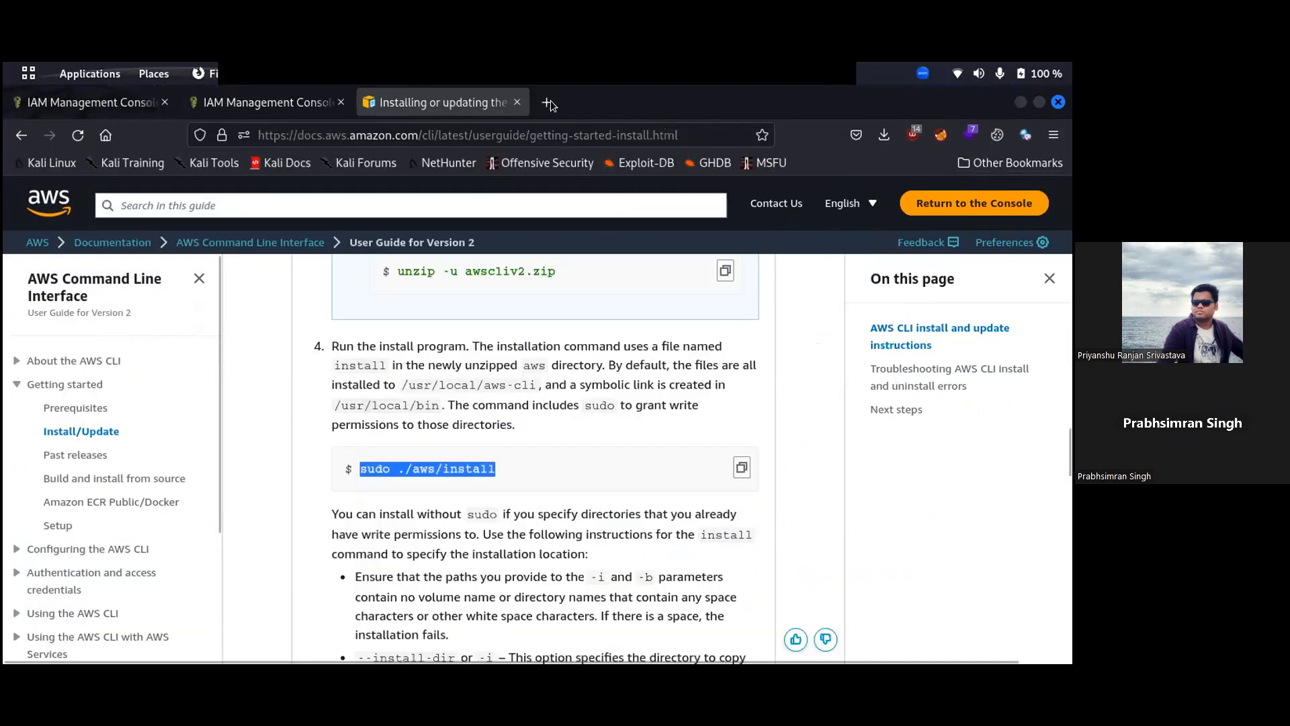
click(549, 103)
text(aws )
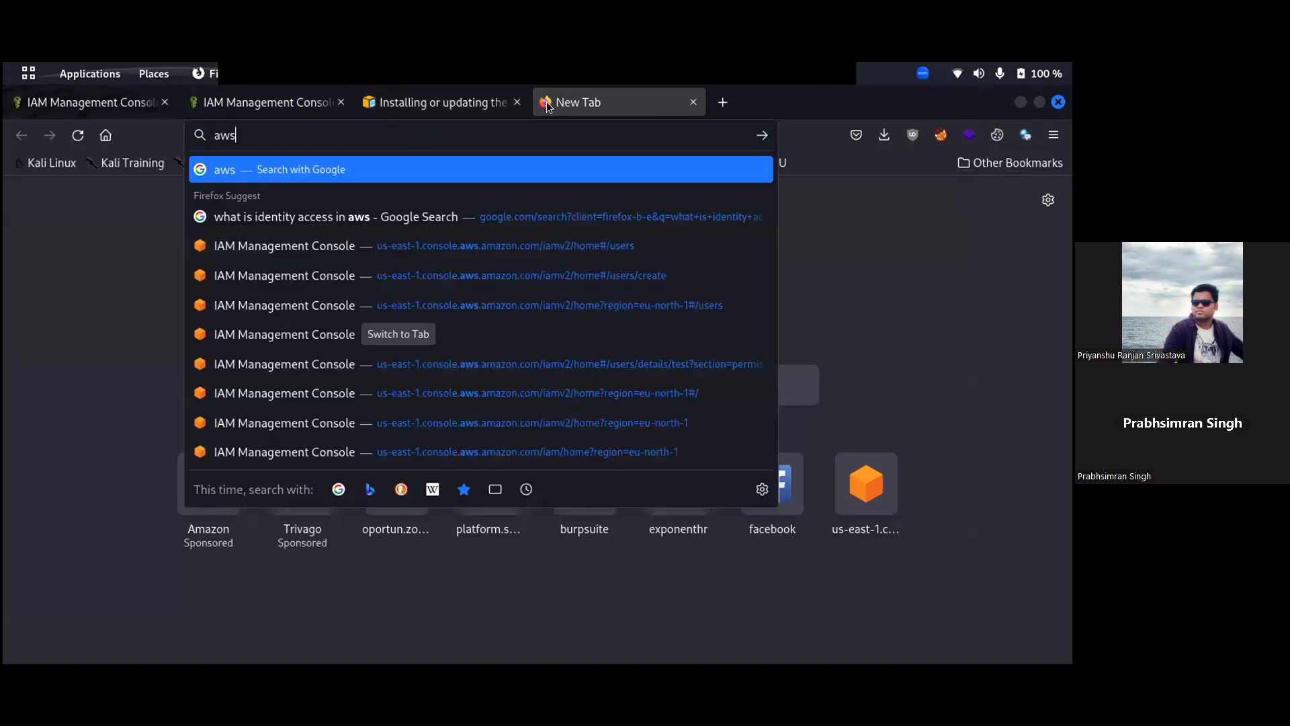
text(sts co)
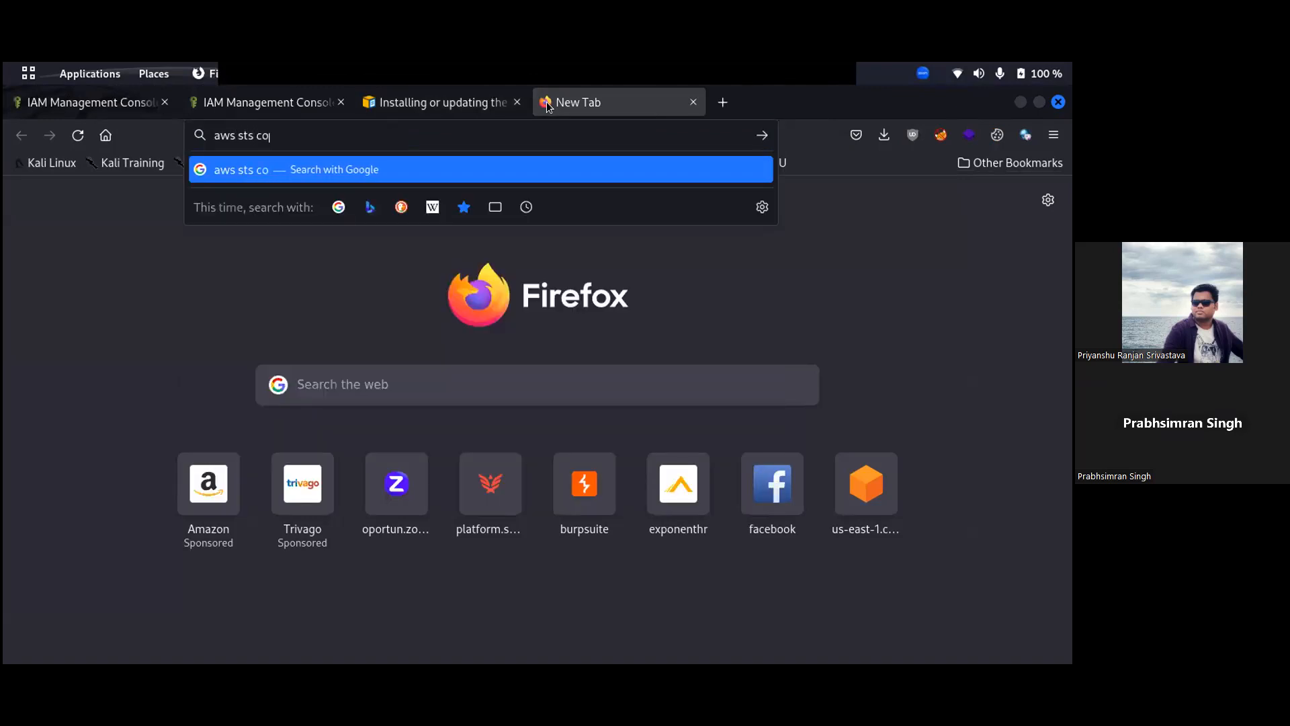
text(mmand)
key(Return)
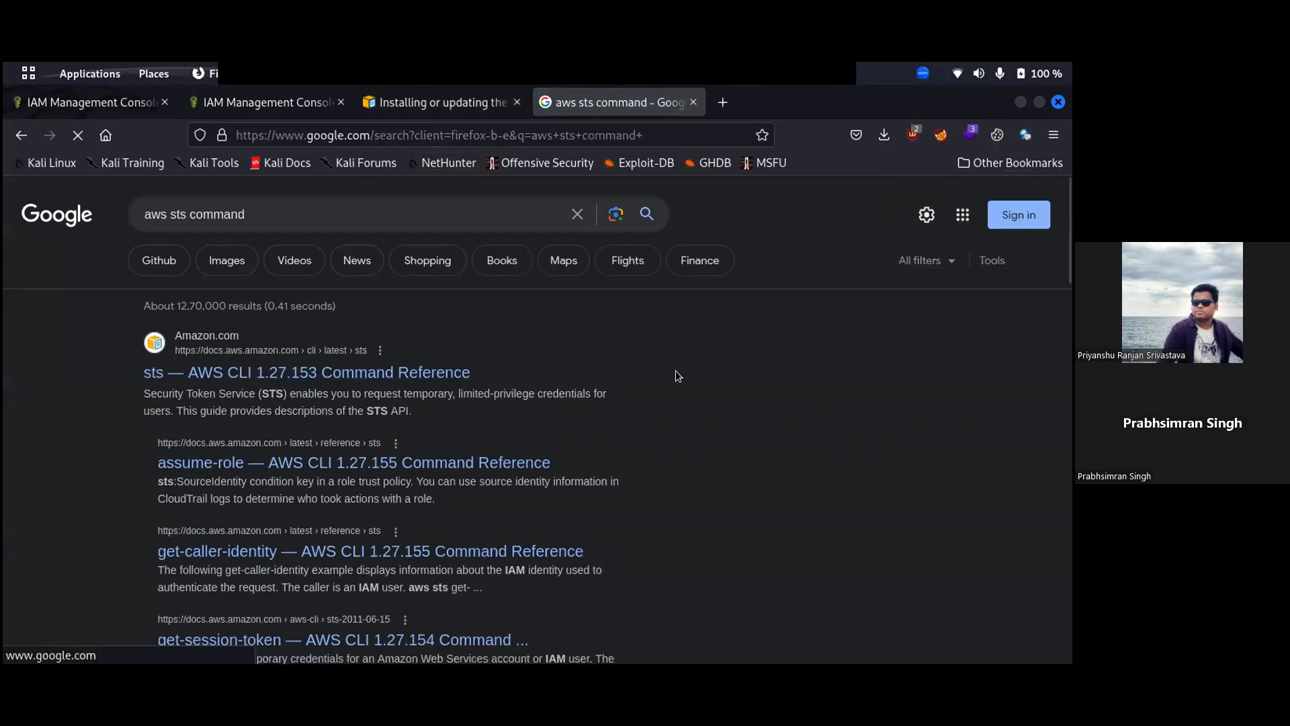
click(390, 374)
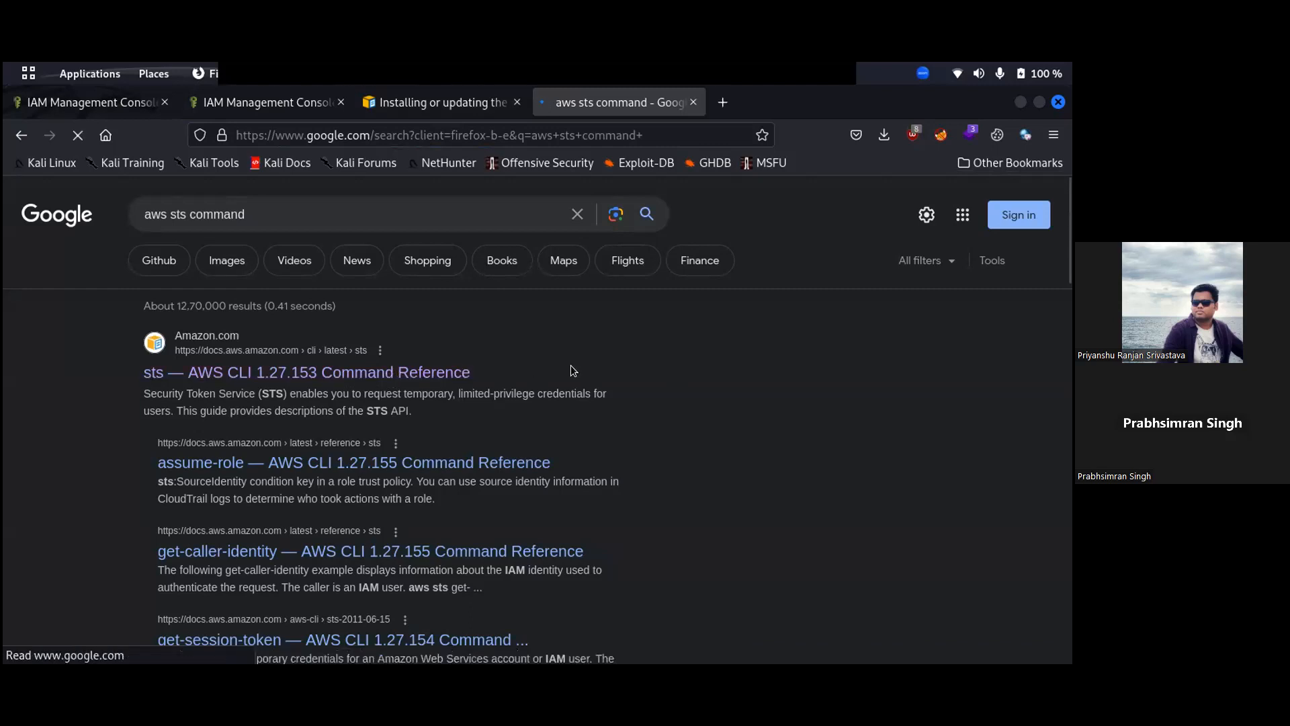
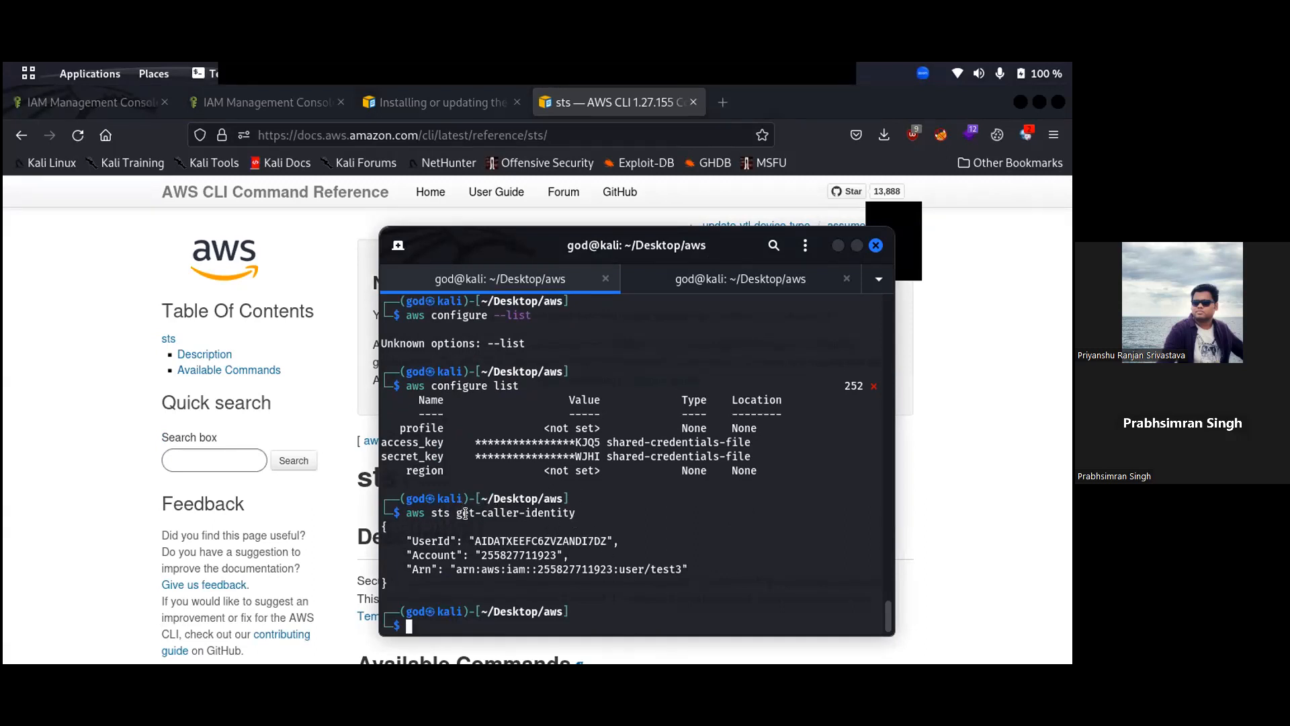
- Highlight the user name test3 in the Arn and the get-caller-identity command in the earlier output
drag(648, 569, 677, 563)
click(673, 534)
drag(455, 505, 574, 505)
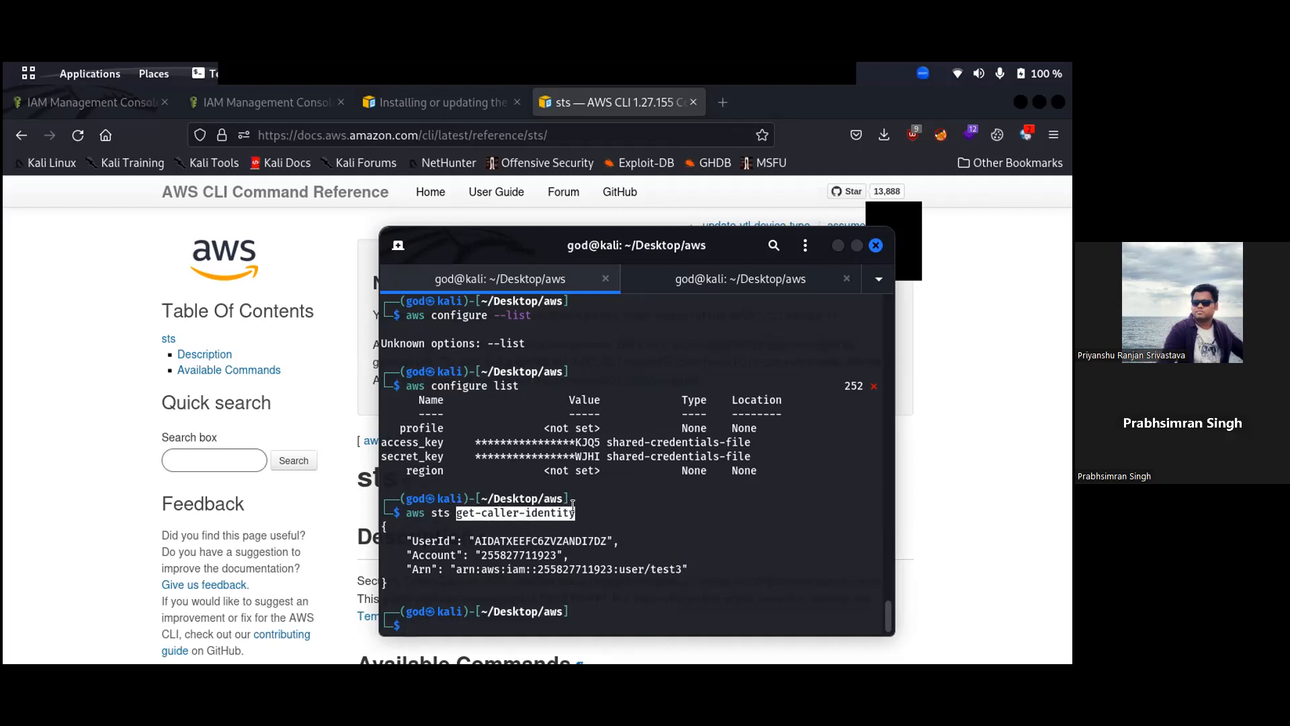
click(469, 511)
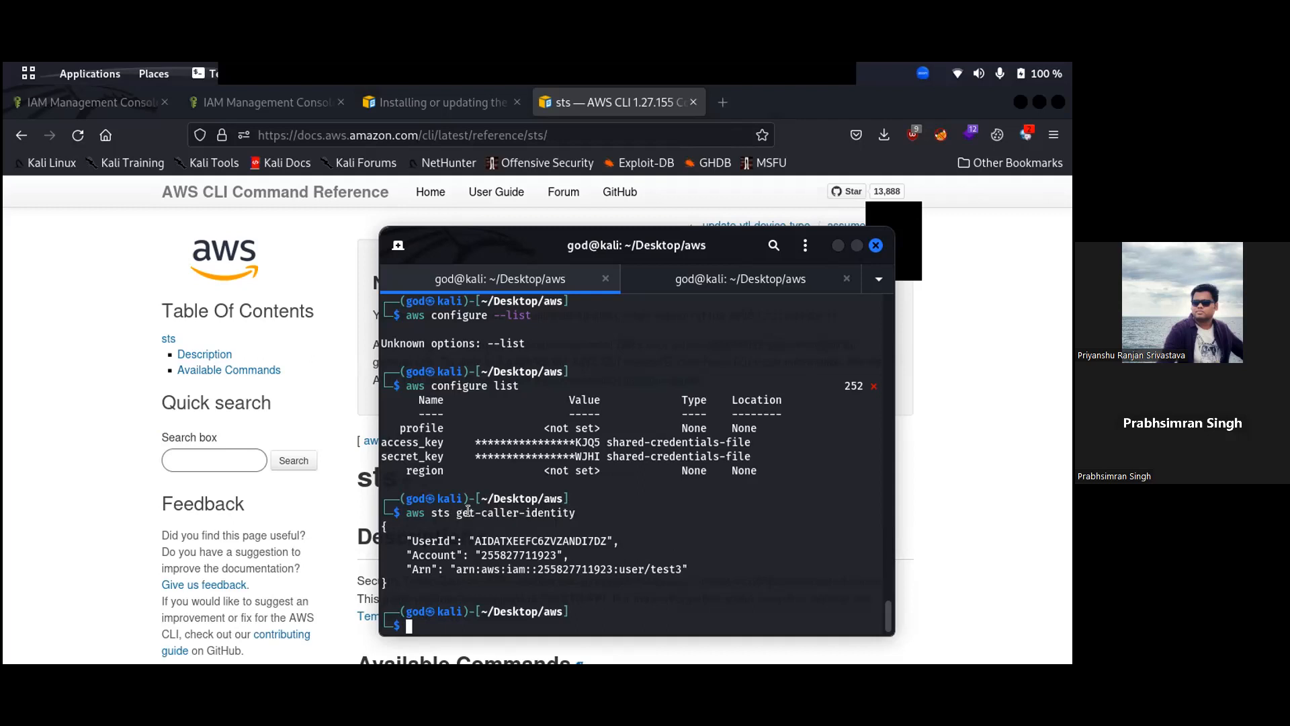
drag(454, 506, 569, 503)
key(super+c)
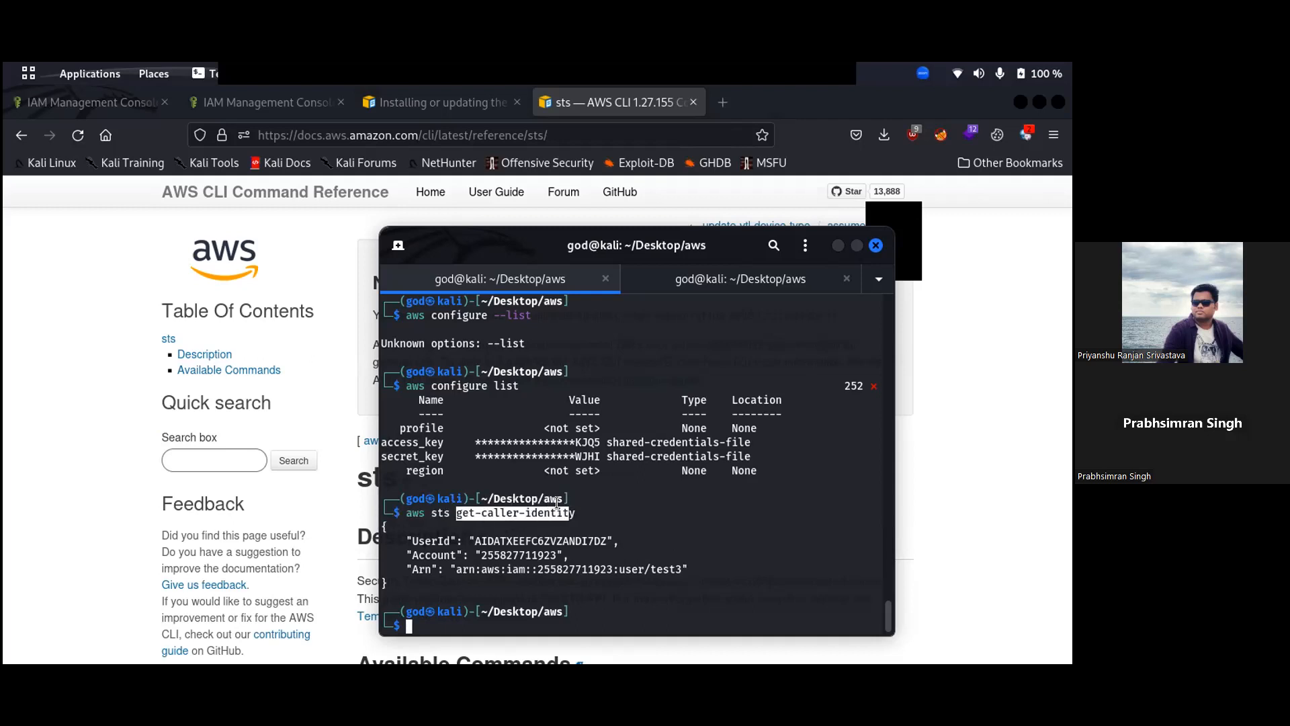
click(611, 514)
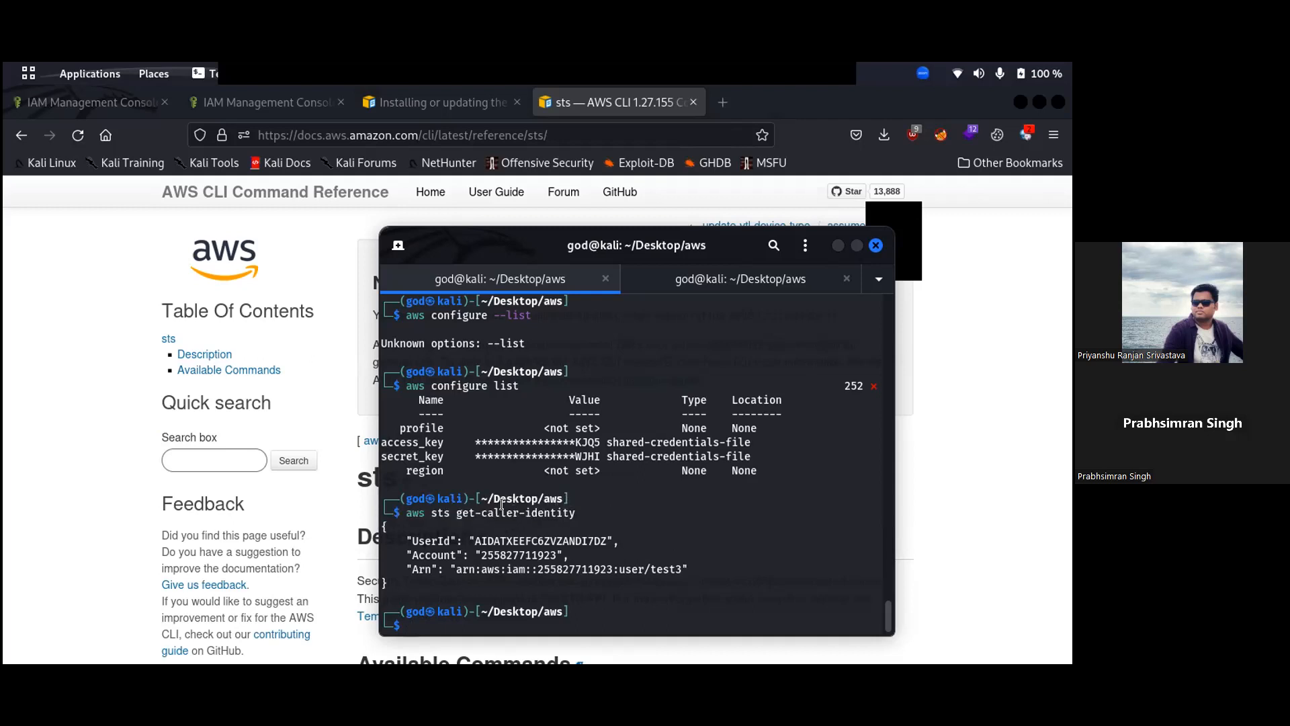
- Run 'aws sts get-caller-identity help', pasting the command name from the earlier command
text(aws )
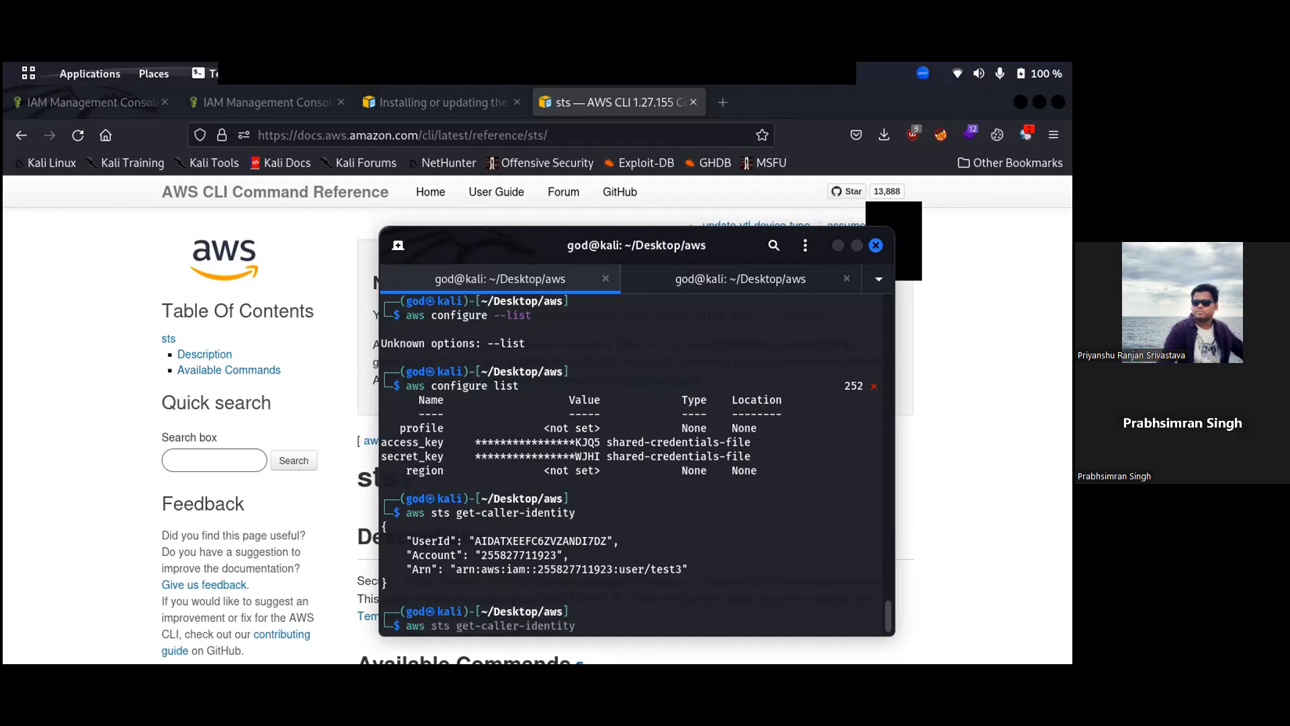
text(sts help)
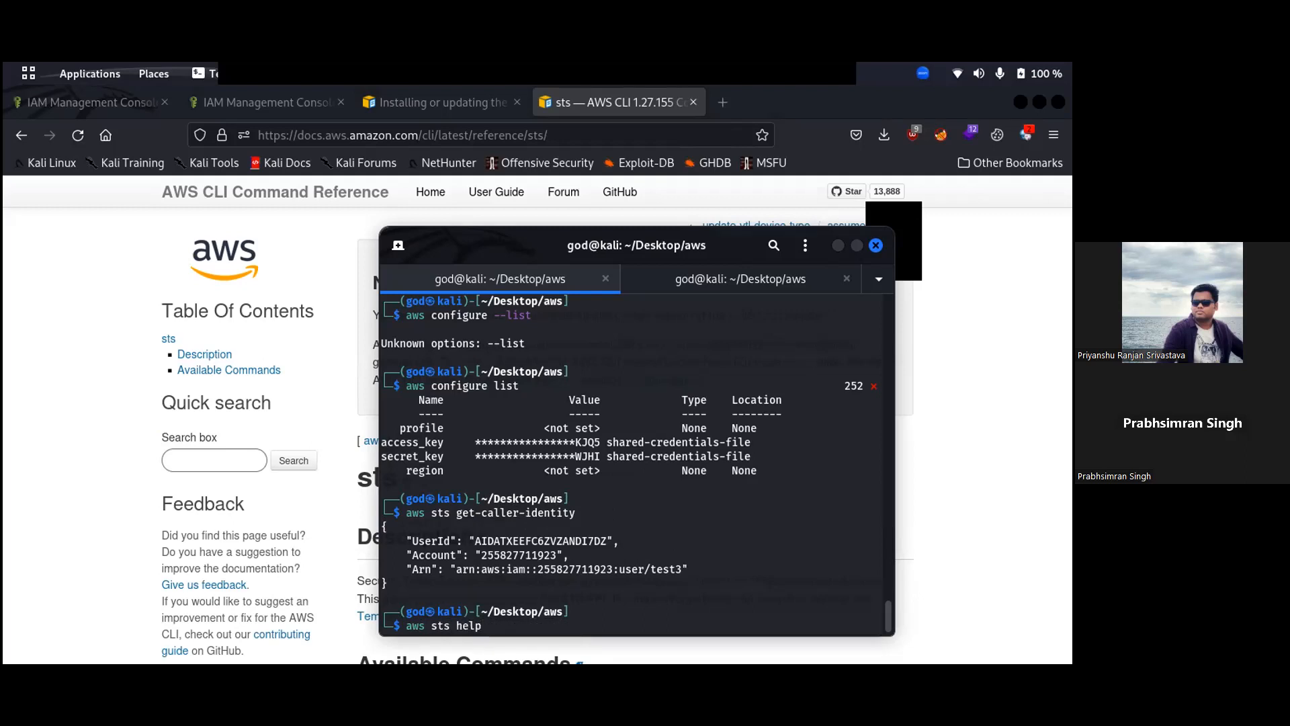
key(Left)
key(Left)
double_click(502, 511)
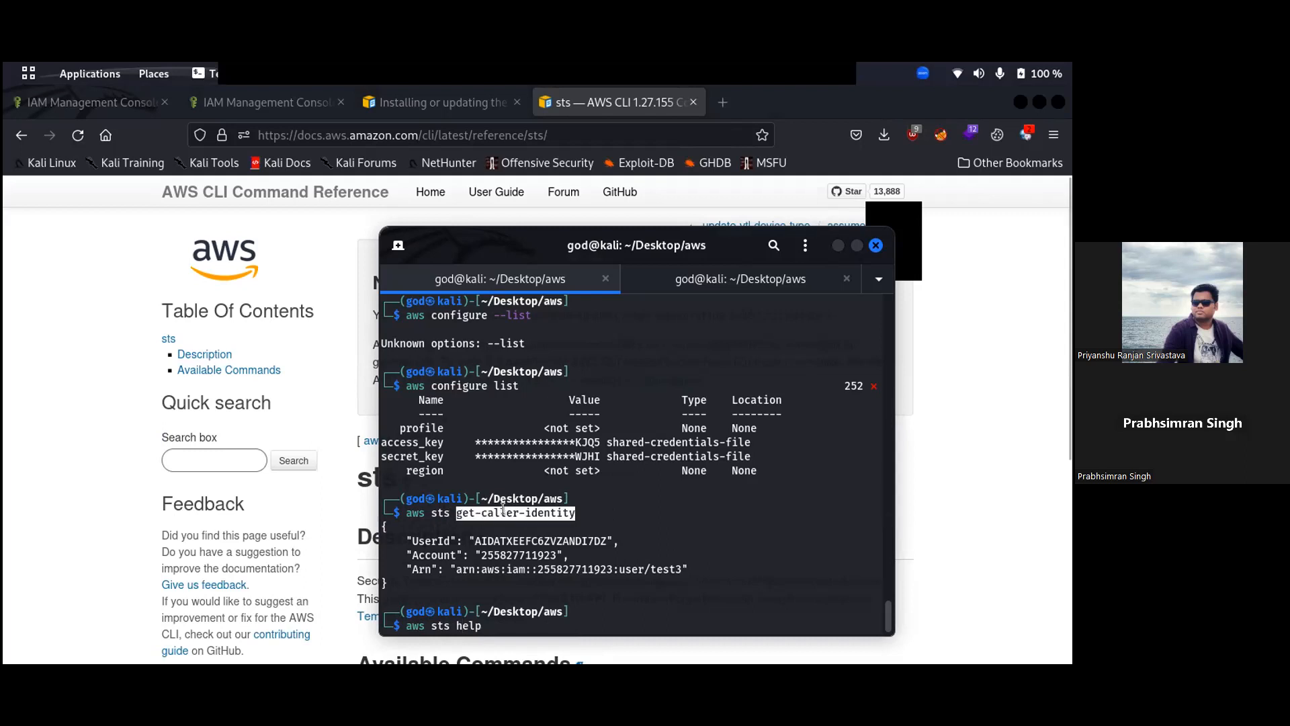
middle_click(503, 508)
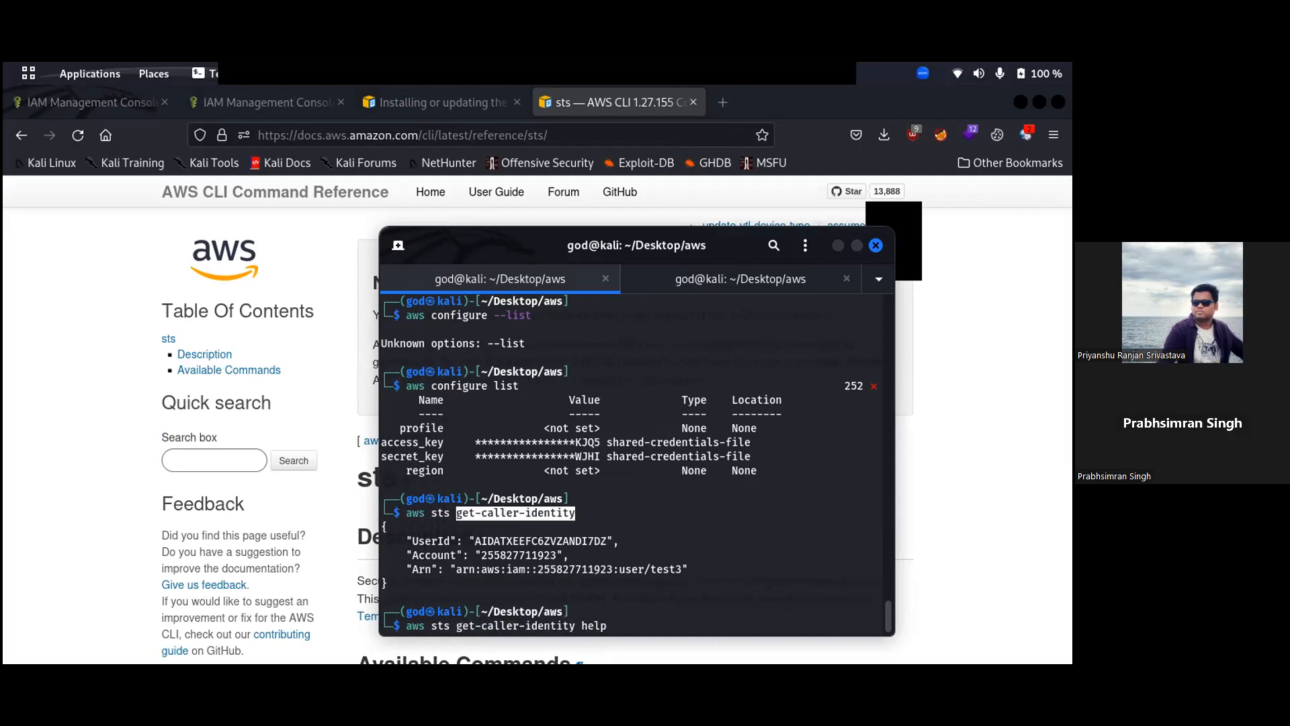
key(Return)
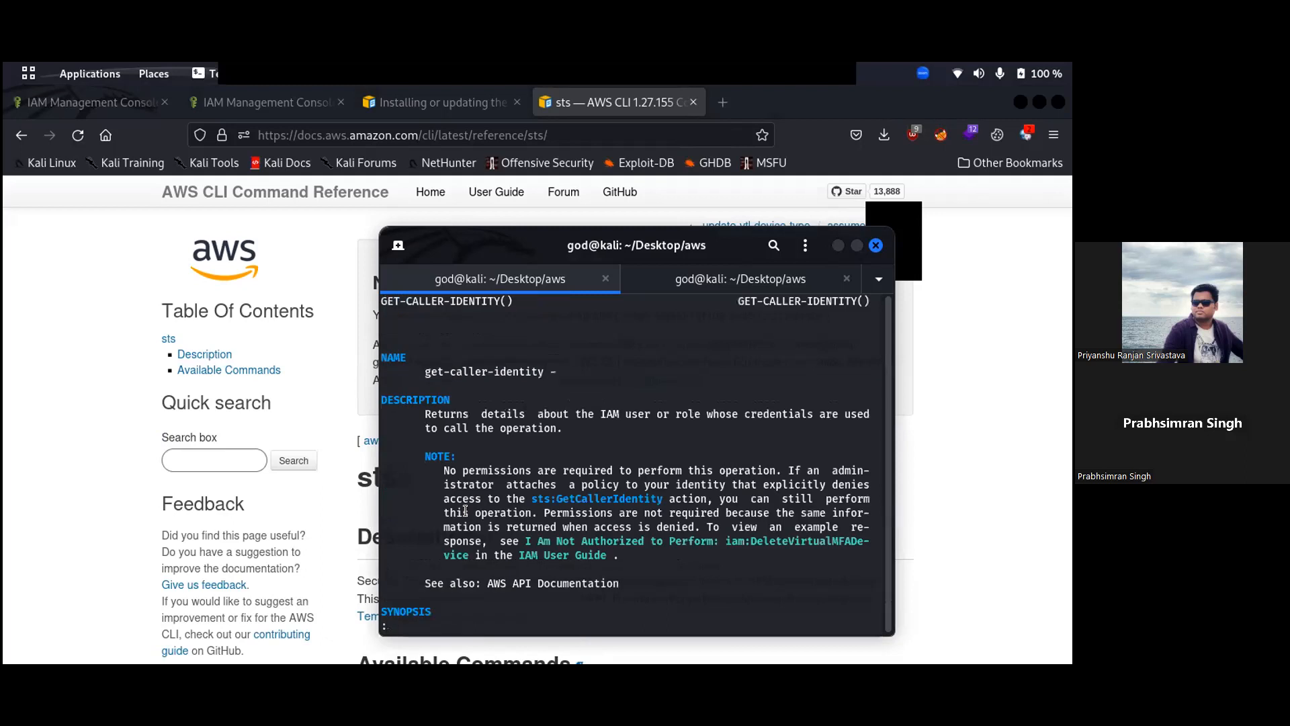
- Maximize the terminal, highlight parts of the DESCRIPTION section, then quit the help page
double_click(667, 237)
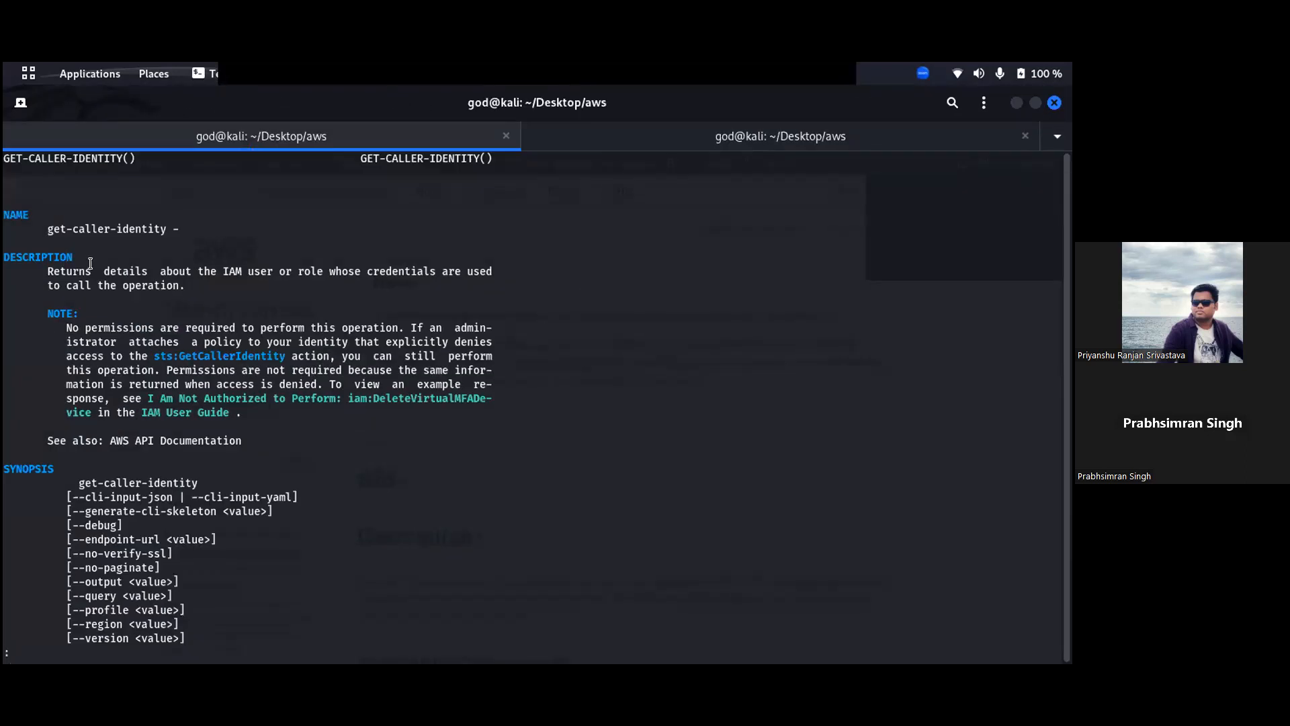
drag(236, 263, 399, 272)
click(399, 271)
drag(42, 278, 182, 286)
click(182, 286)
key(q)
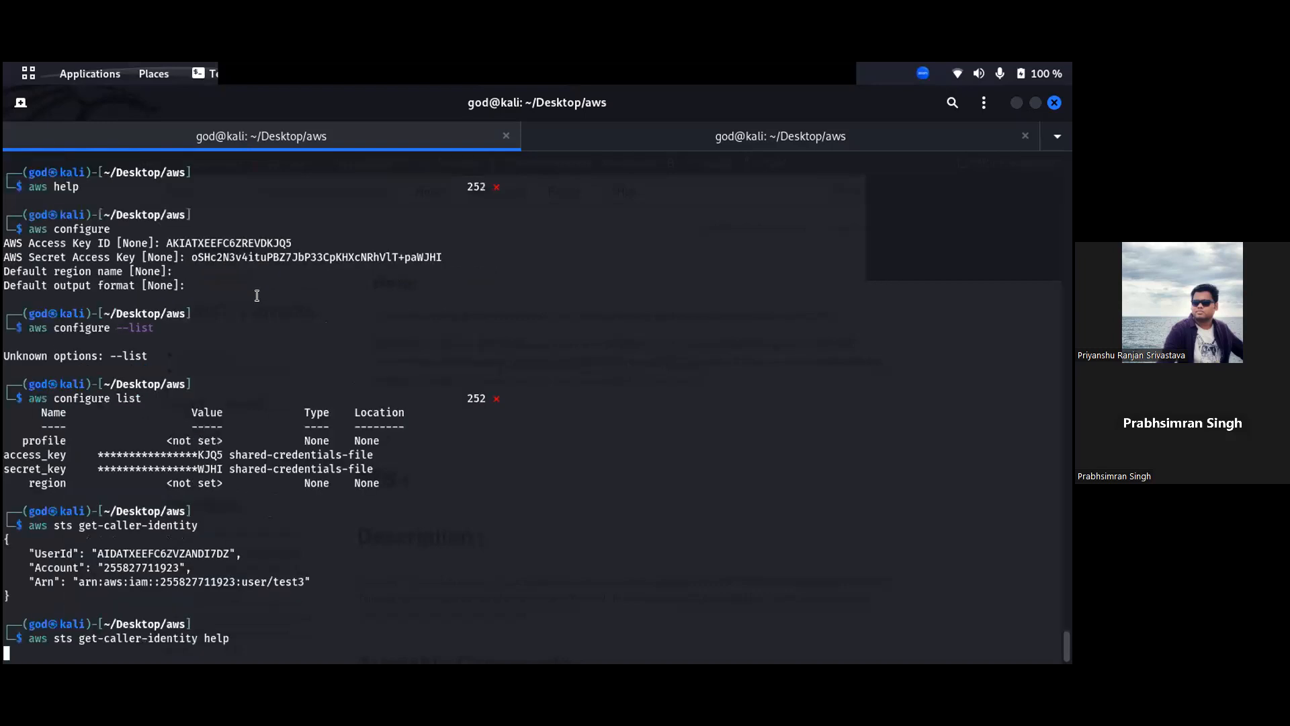
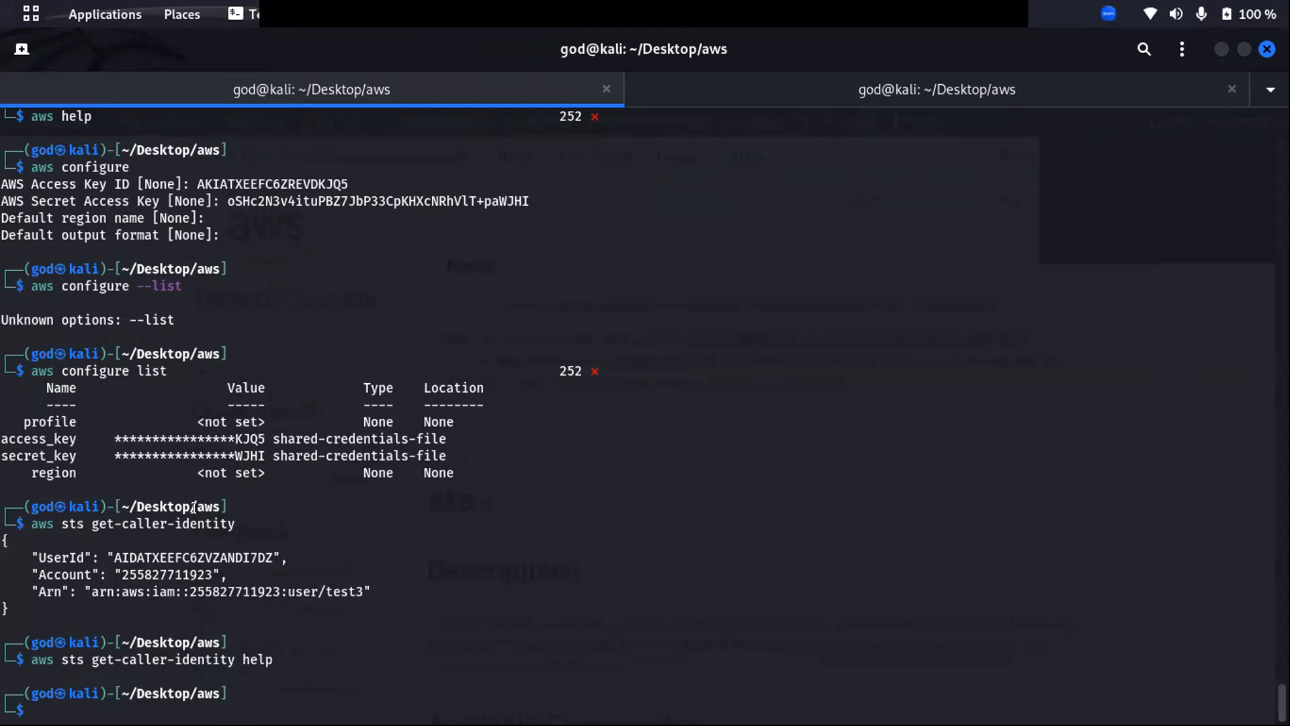
- Show the Activities overview of all open windows to pick another one
key(super)
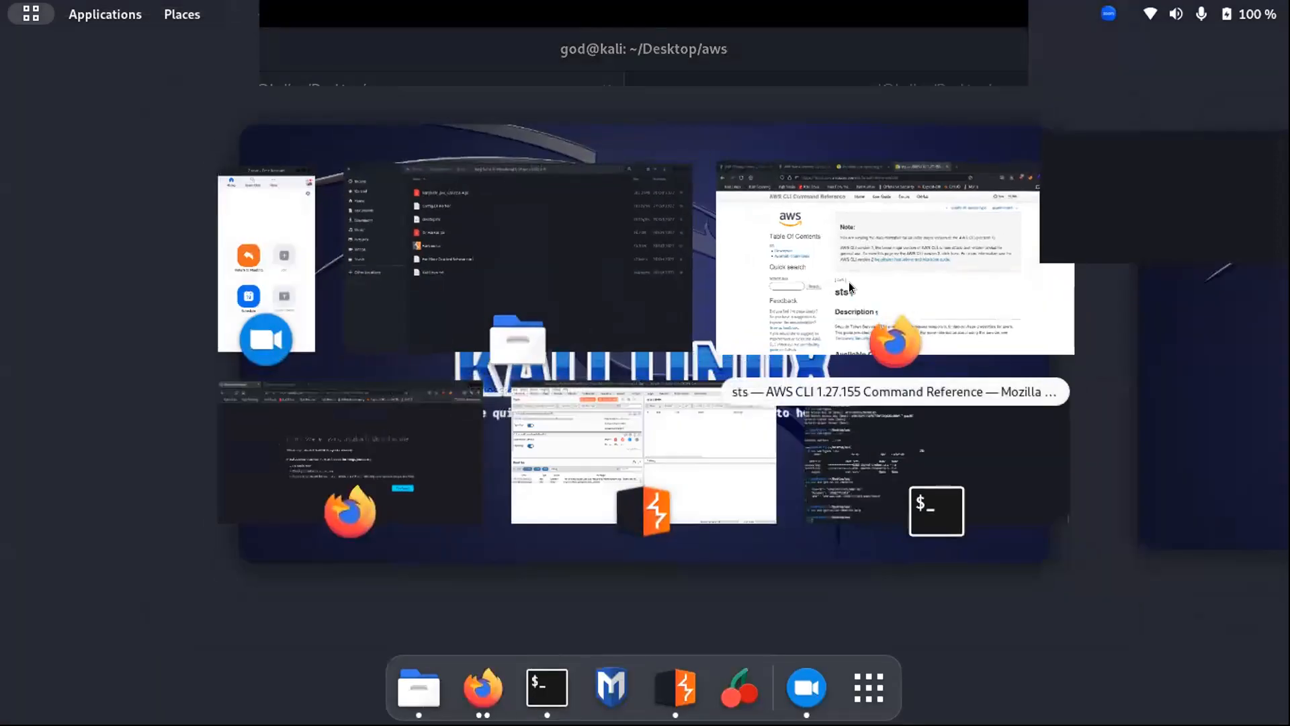
- In Firefox's IAM console tab, open the test3 user's summary page
click(849, 281)
click(305, 48)
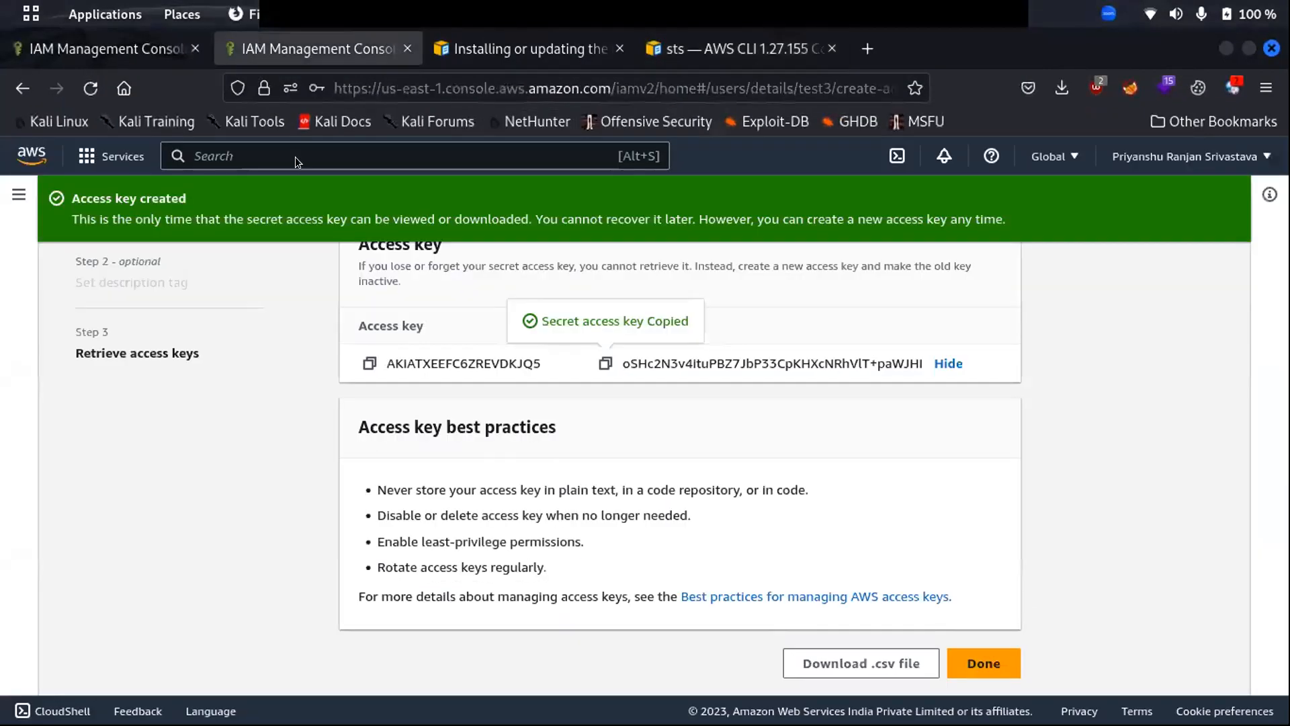
scroll(614, 436, up, 2)
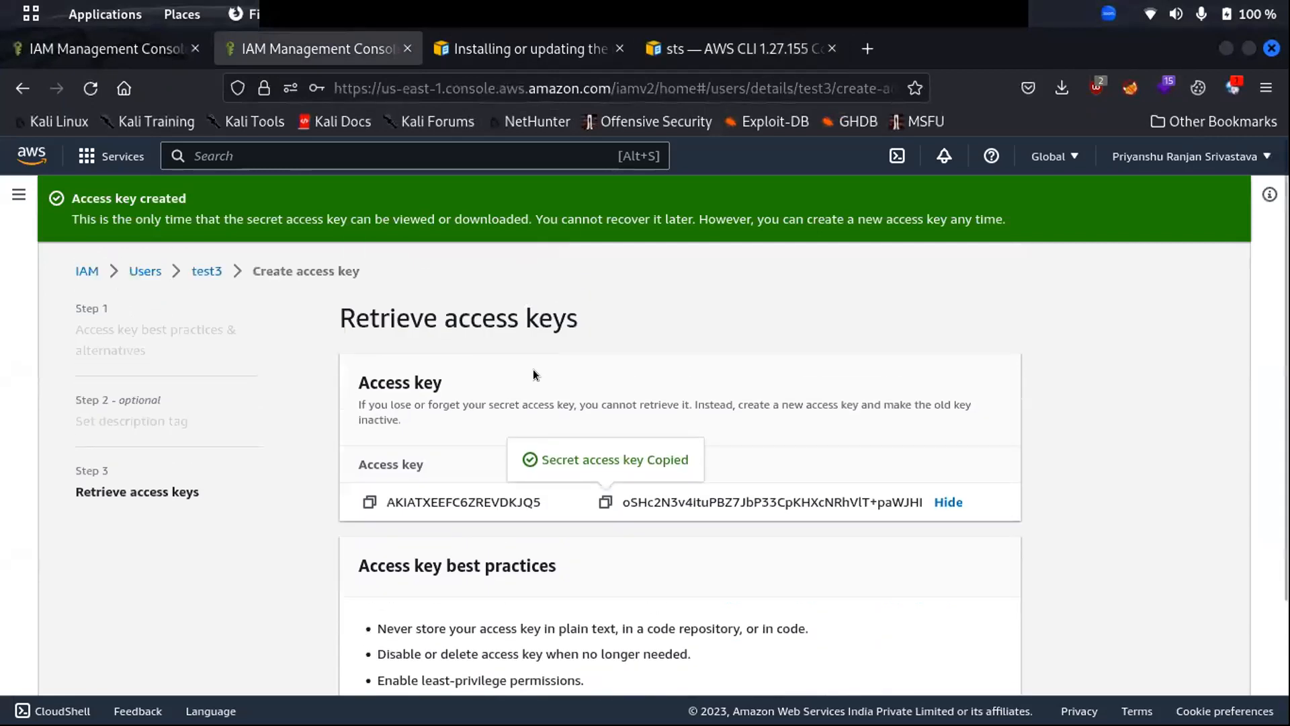
click(205, 272)
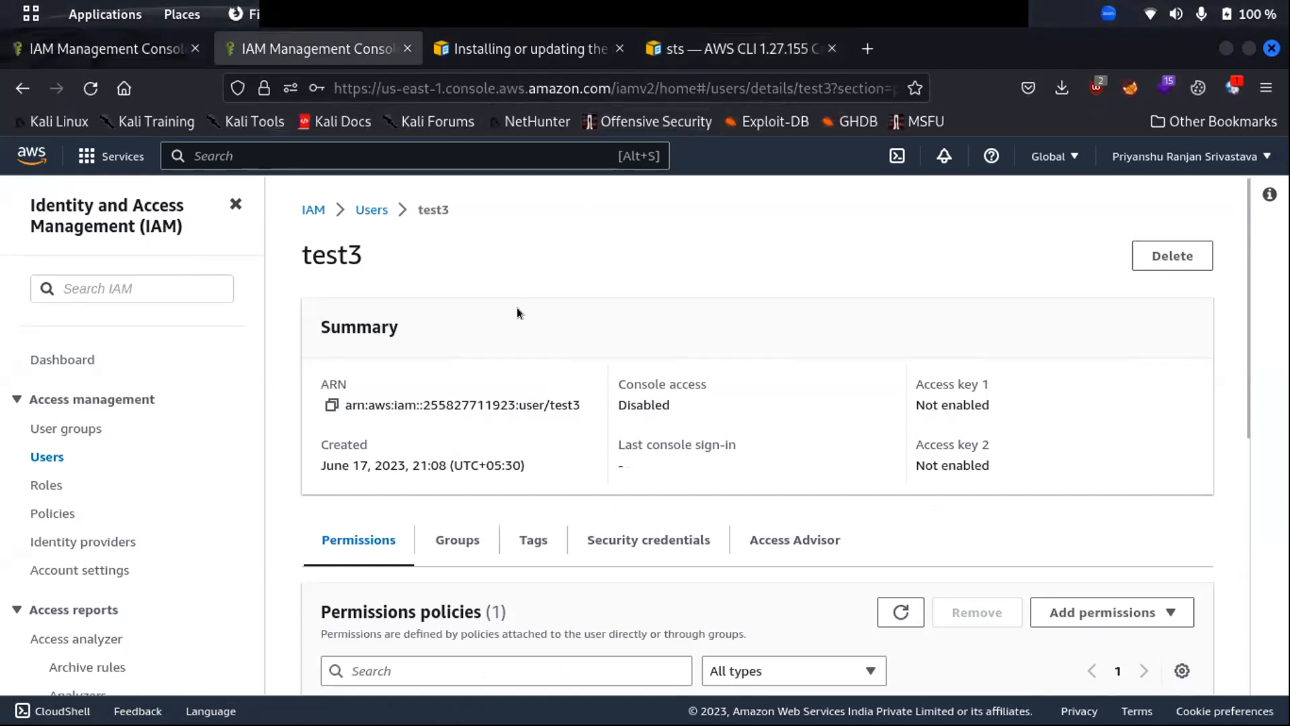
- Back in the terminal, recall the previous 'aws sts get-caller-identity help' command for editing
key(super)
click(869, 445)
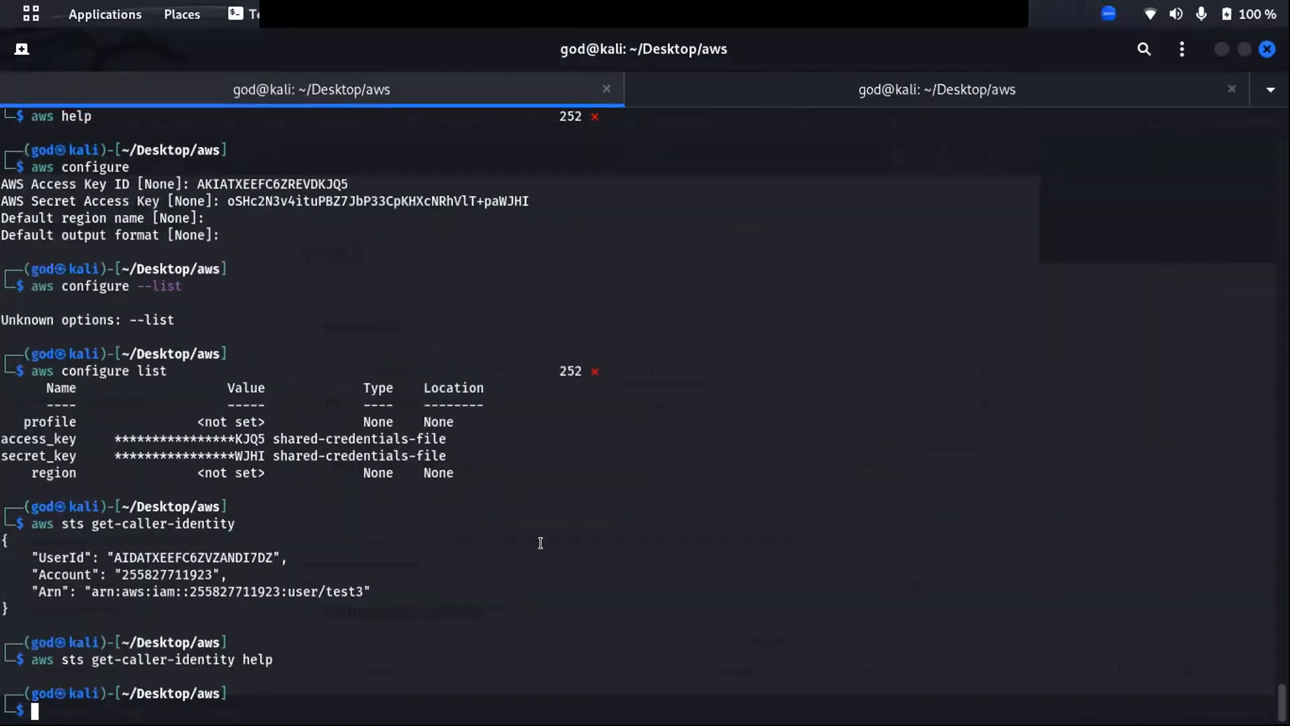
key(Up)
key(Home)
key(Right)
key(Right)
key(Right)
key(Right)
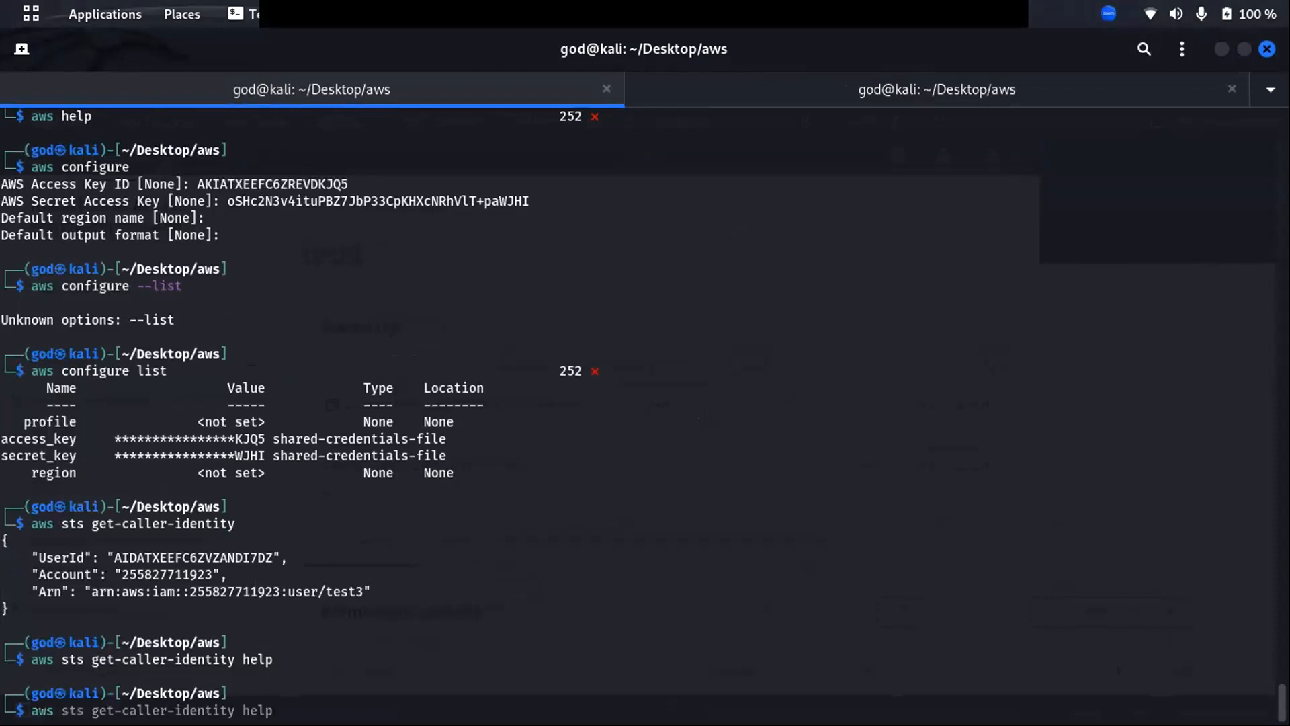
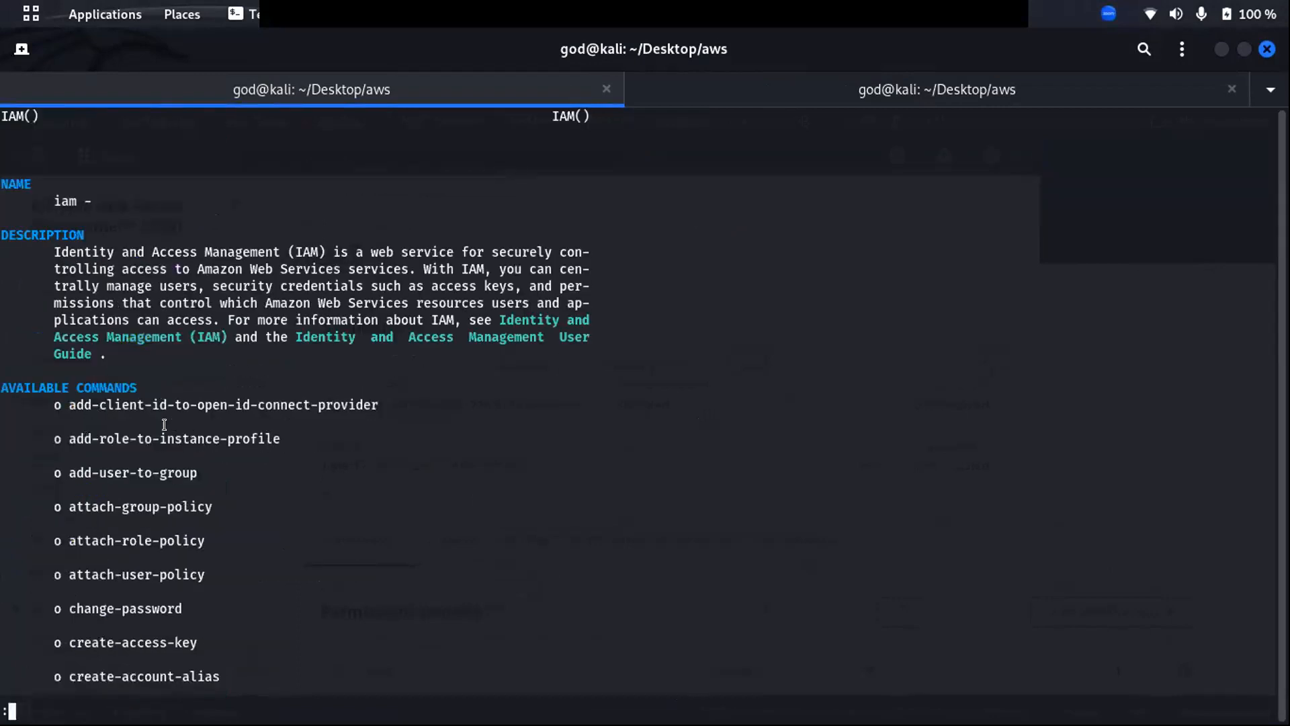
- Copy 'create-user' from the AVAILABLE COMMANDS list in the aws iam help page
scroll(158, 413, down, 4)
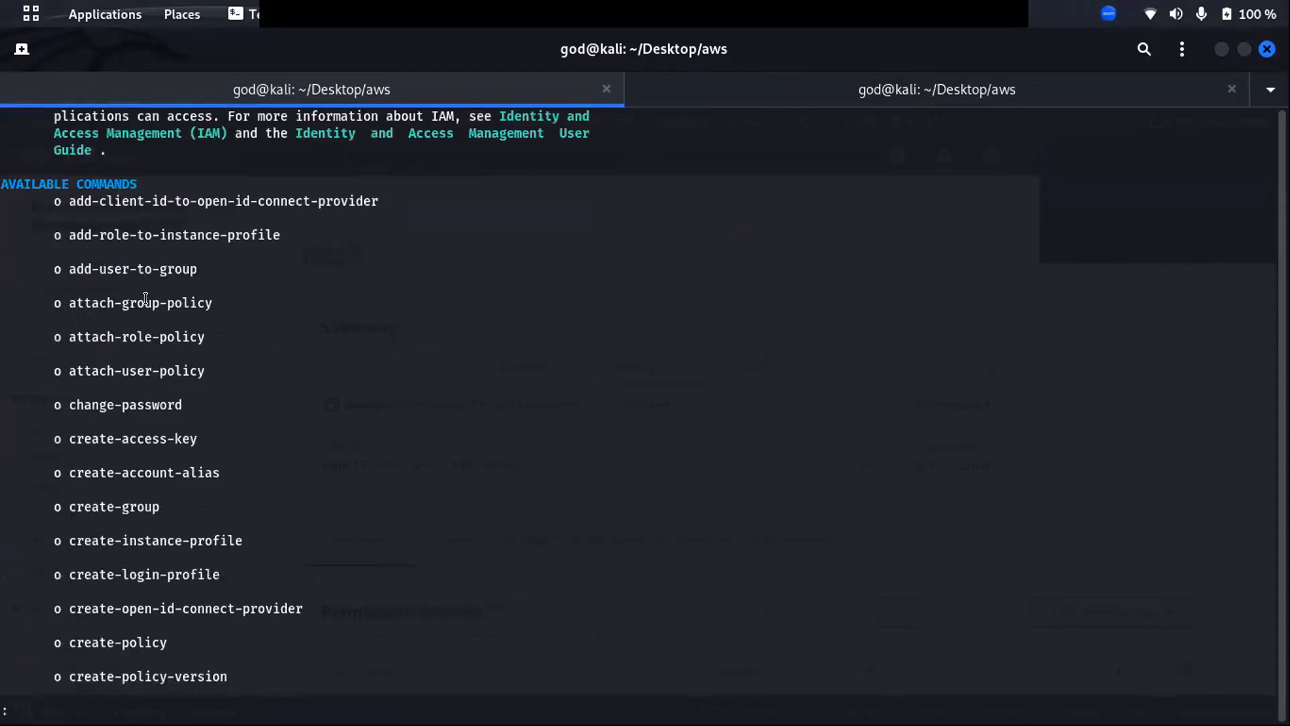
scroll(149, 612, down, 2)
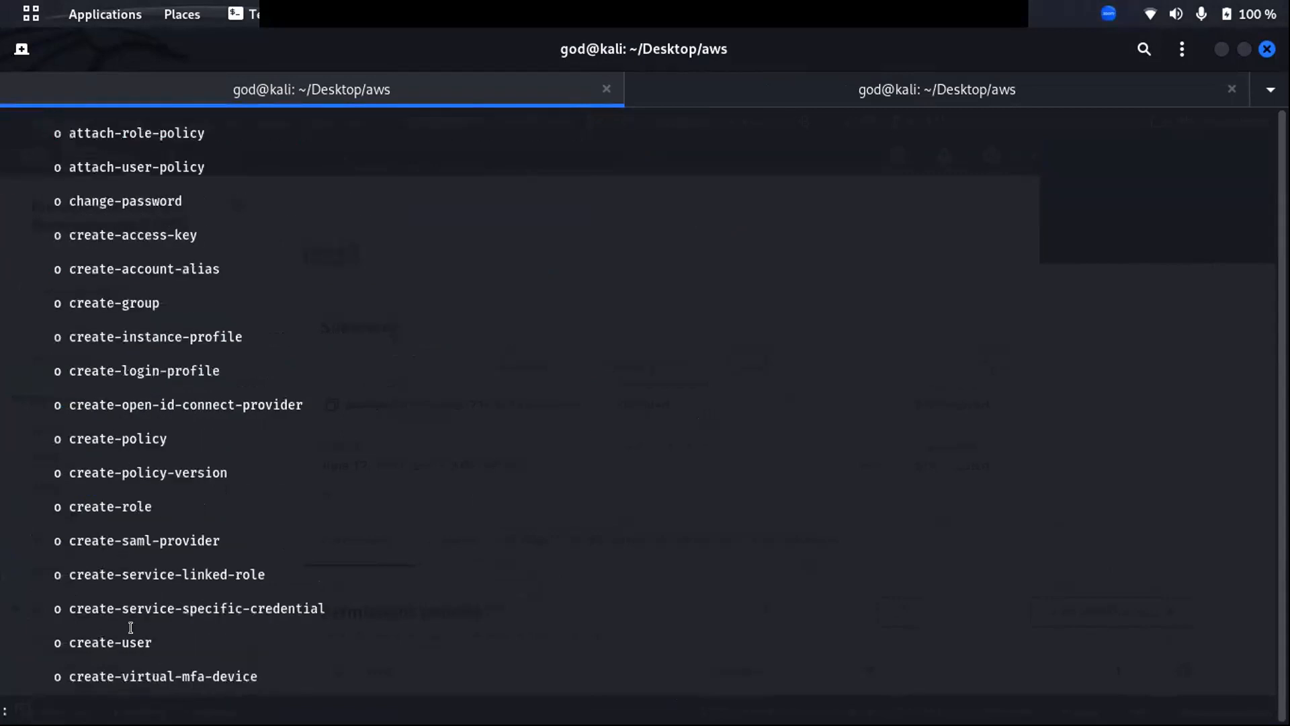
double_click(104, 644)
right_click(106, 643)
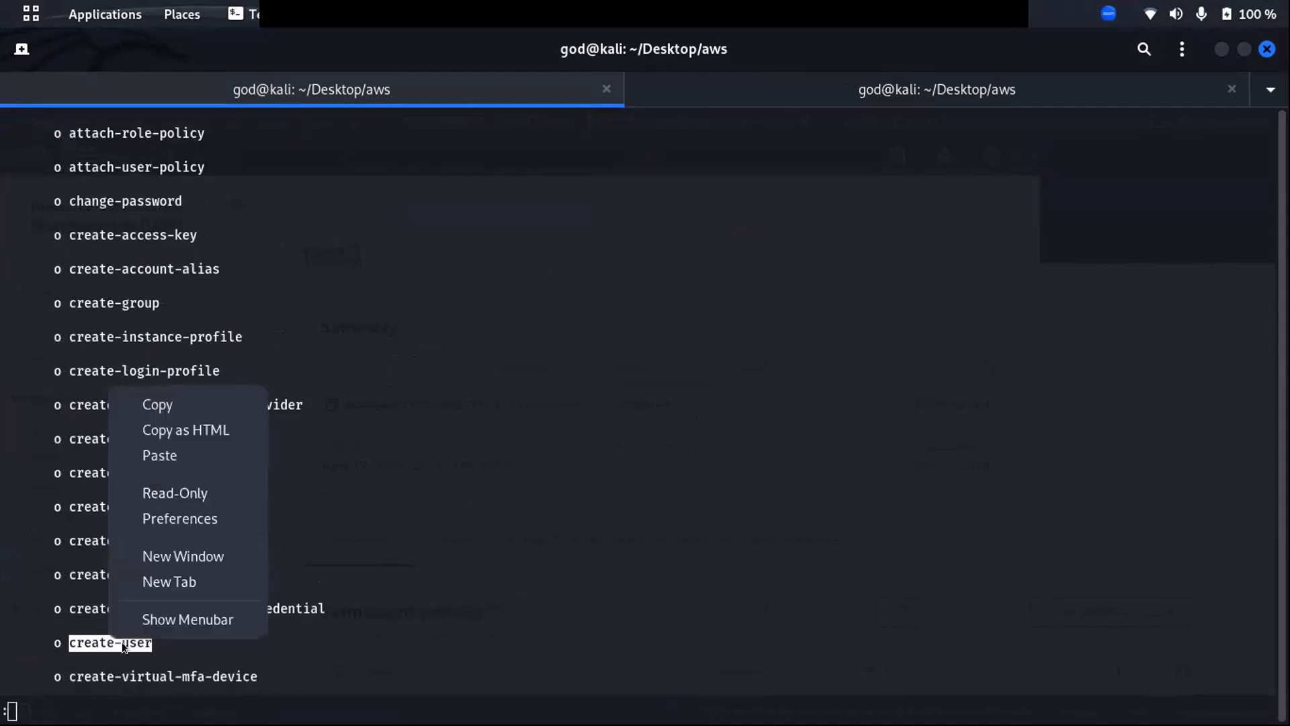
click(171, 404)
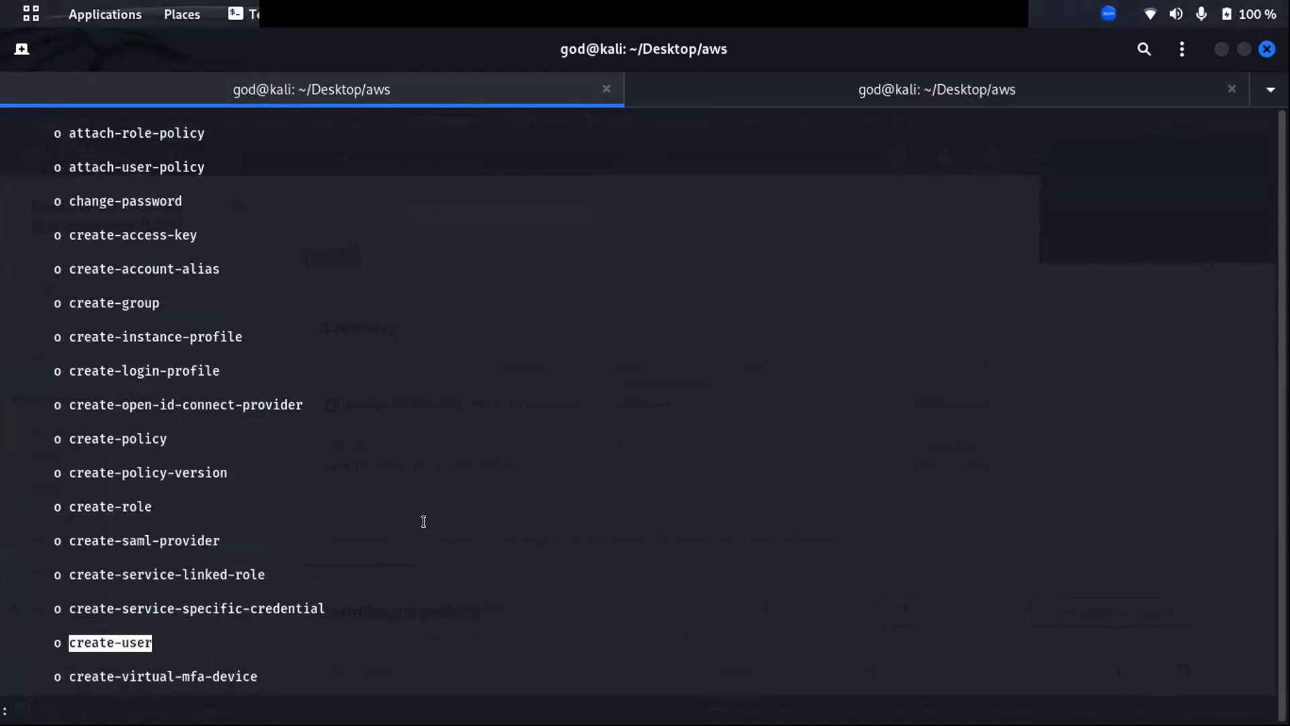
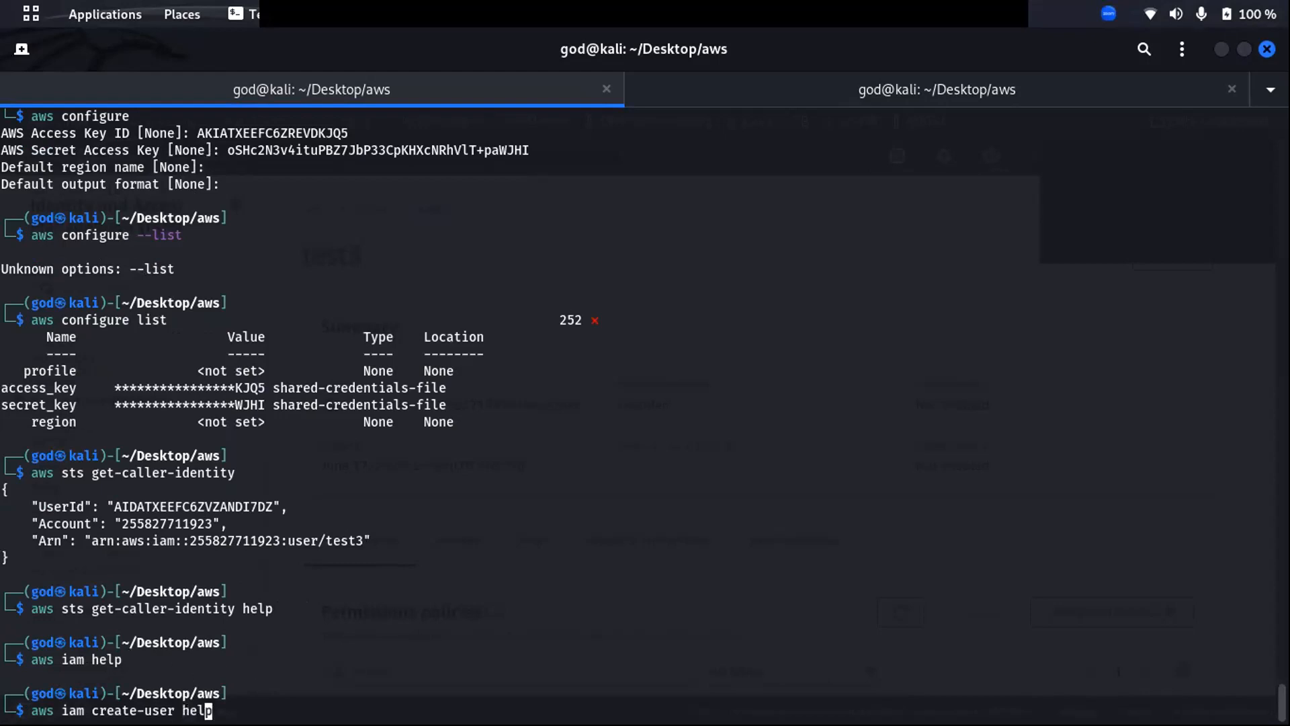
key(BackSpace)
key(BackSpace)
key(BackSpace)
key(BackSpace)
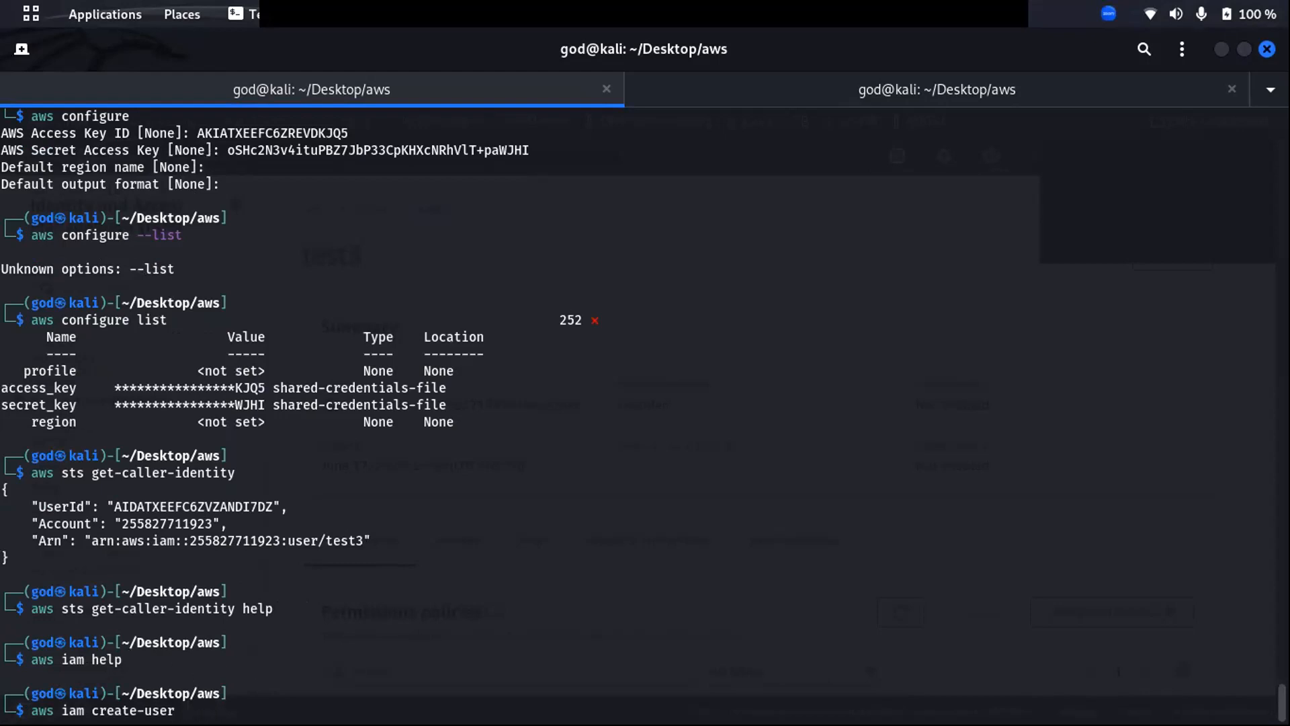
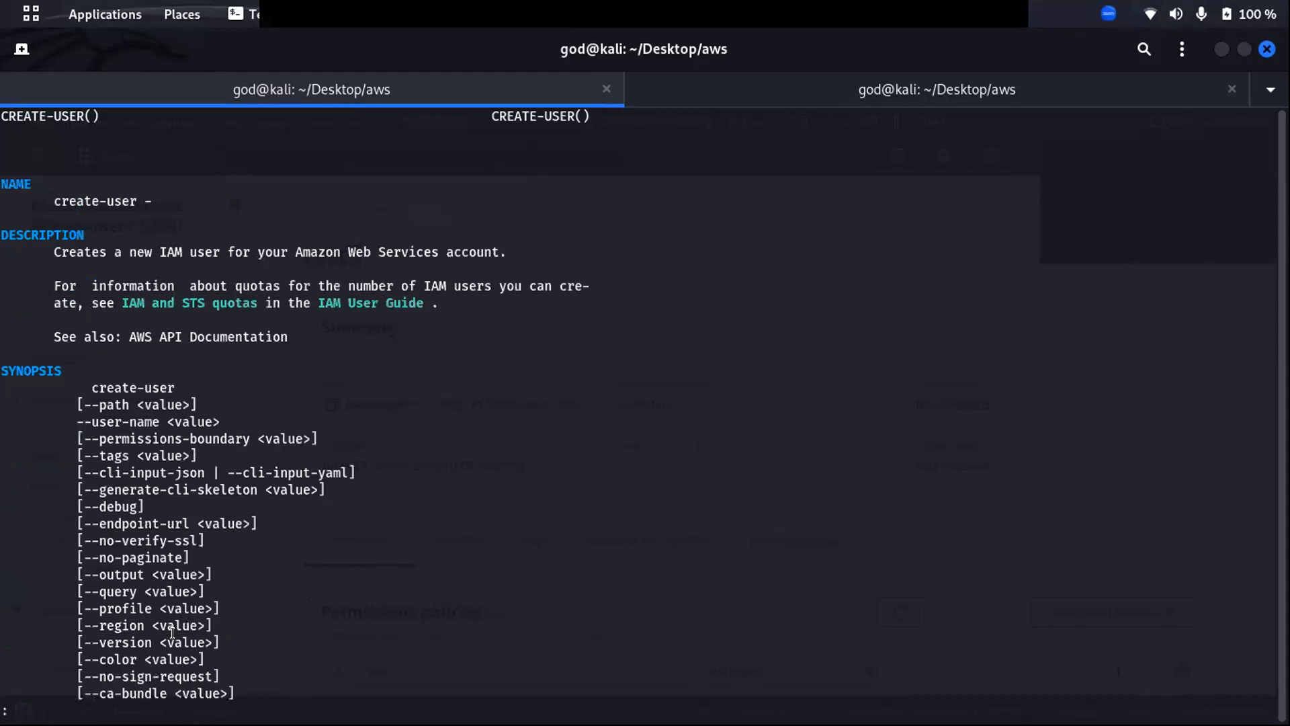
- Highlight the --path and --permissions-boundary lines in the create-user synopsis
scroll(99, 329, down, 2)
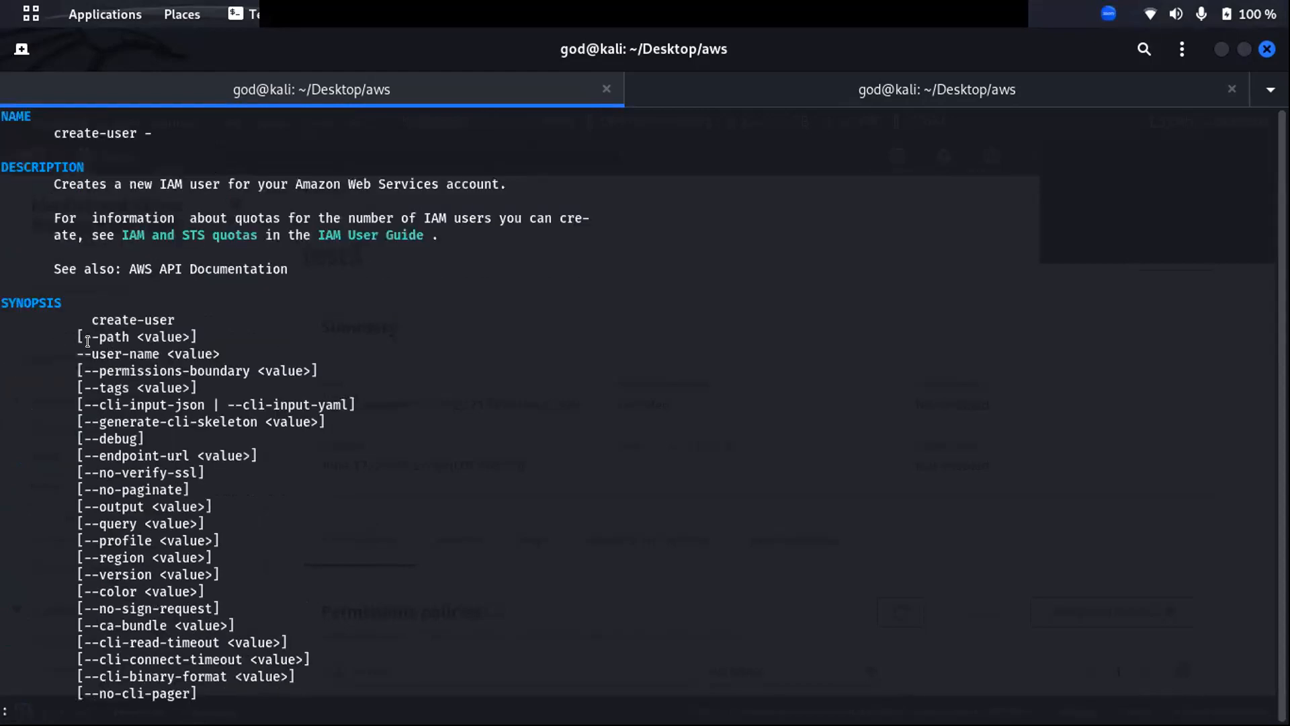
drag(194, 330, 181, 328)
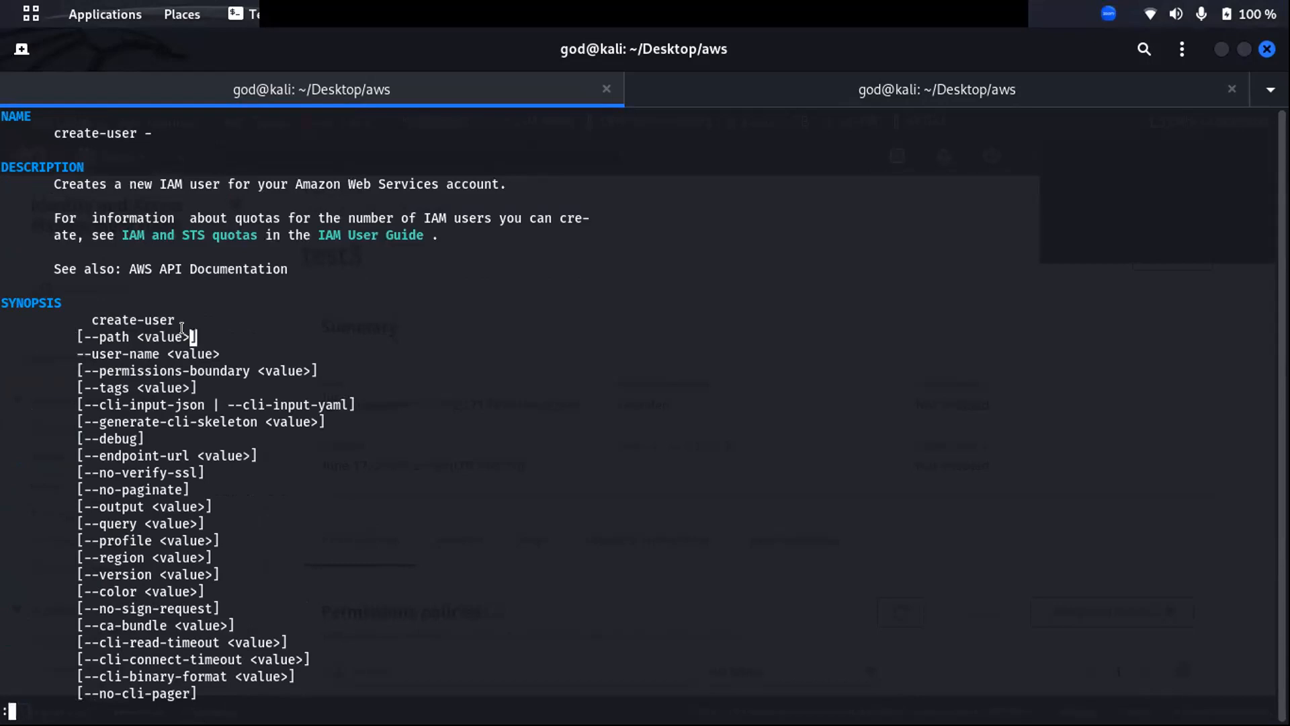
click(98, 356)
drag(81, 364, 76, 364)
drag(314, 363, 293, 364)
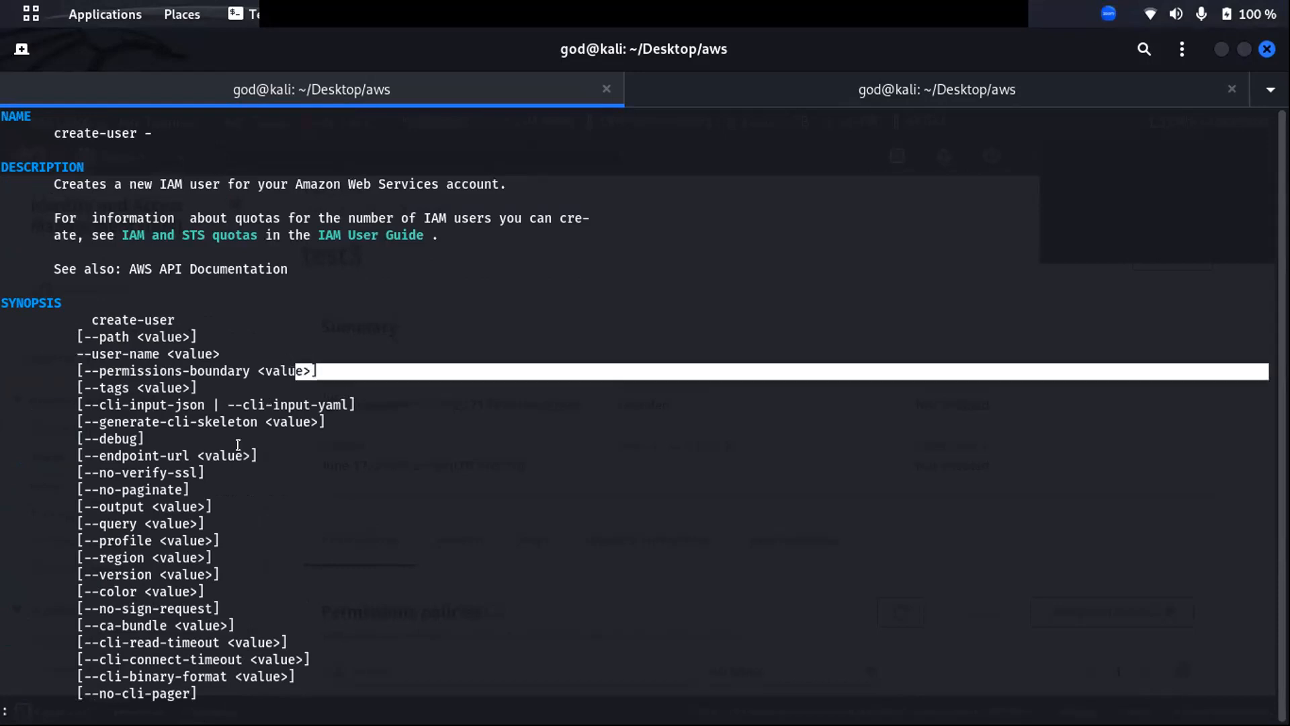
- Scroll up and down through the create-user help page to review its options
scroll(256, 417, down, 9)
scroll(211, 464, up, 3)
scroll(211, 464, up, 5)
scroll(174, 477, down, 11)
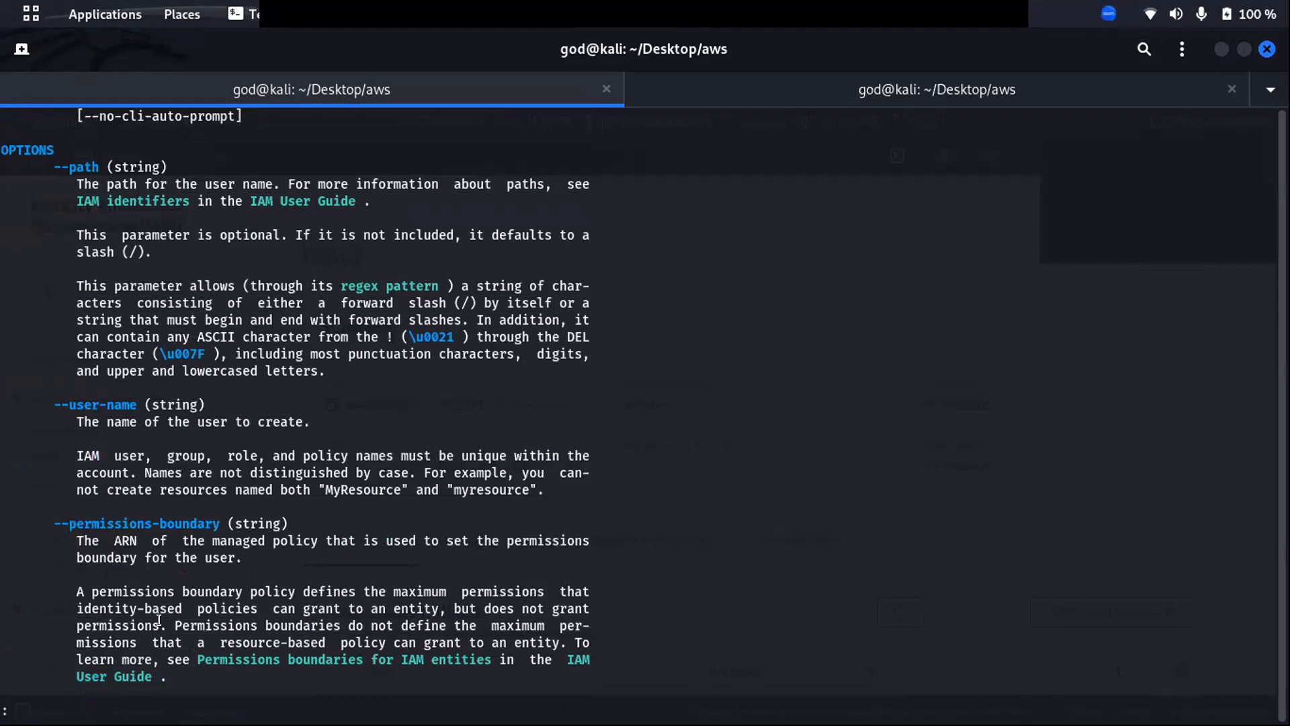
scroll(158, 618, down, 4)
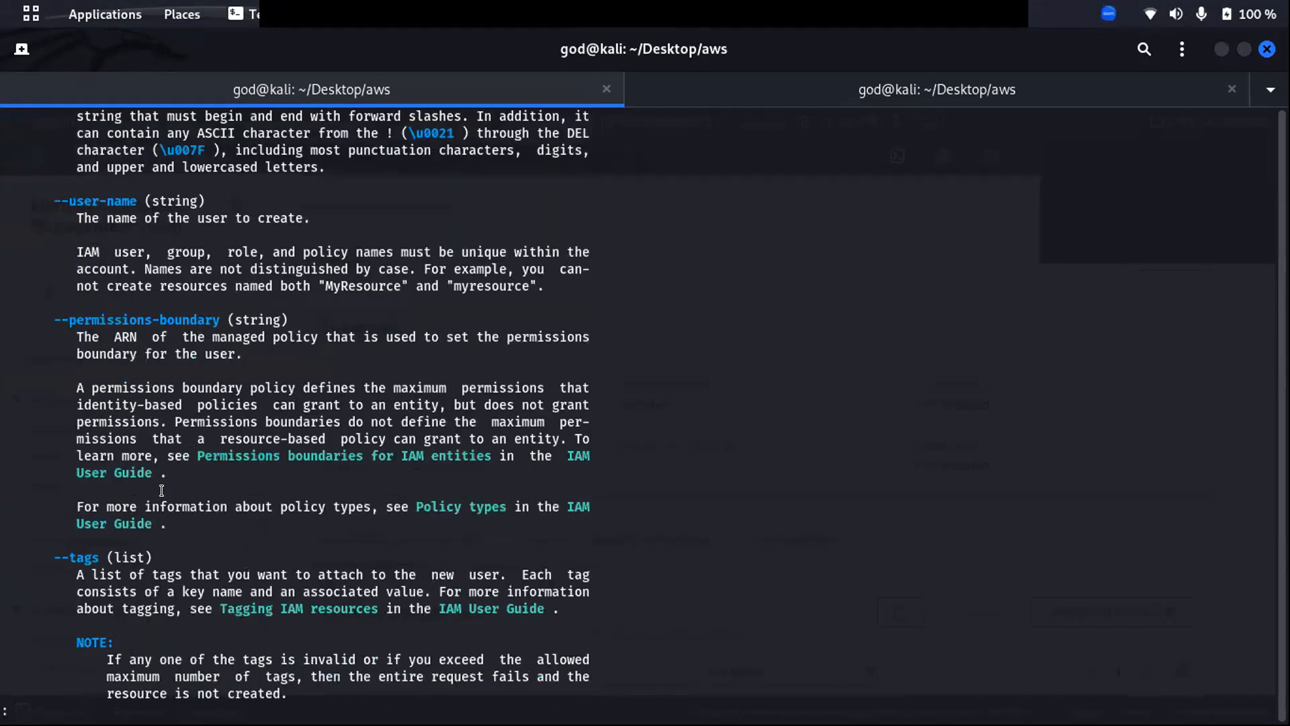
scroll(159, 493, up, 3)
scroll(138, 376, up, 5)
scroll(148, 537, down, 4)
scroll(150, 518, up, 4)
scroll(149, 505, up, 3)
scroll(149, 505, up, 5)
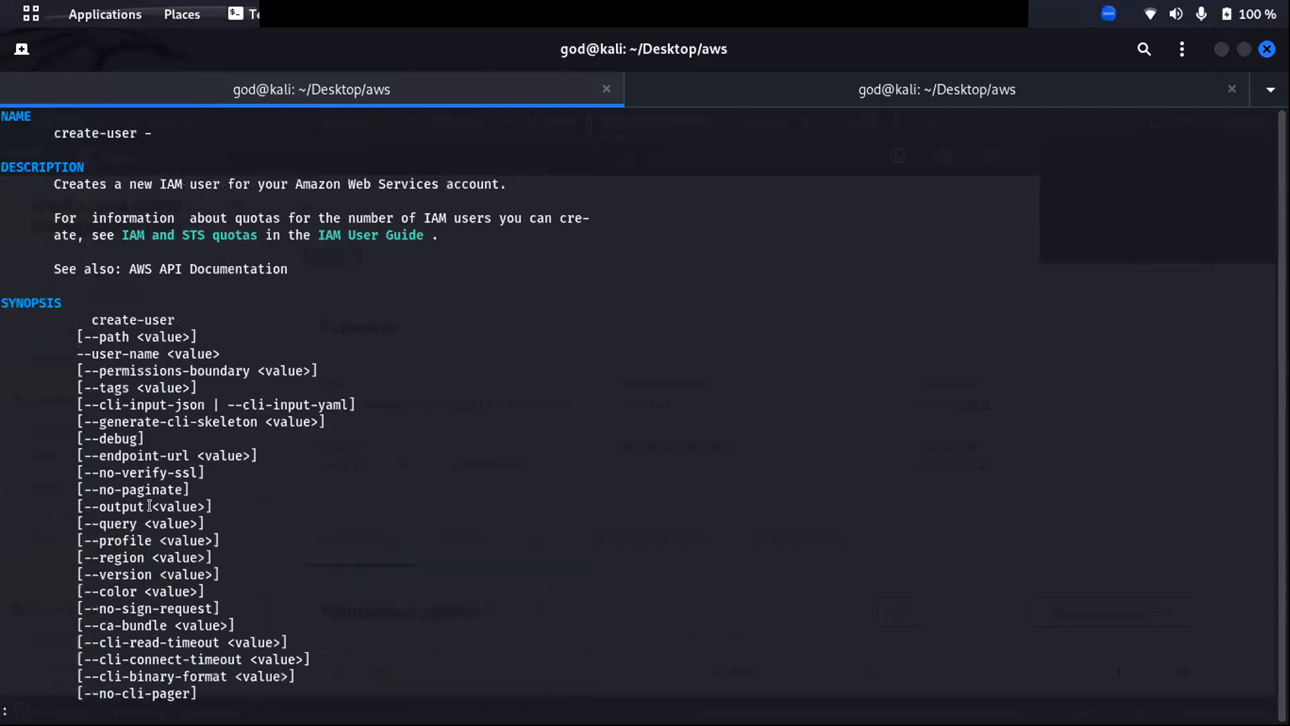
- Copy the --user-name option from the synopsis, then quit the help page with q
double_click(100, 351)
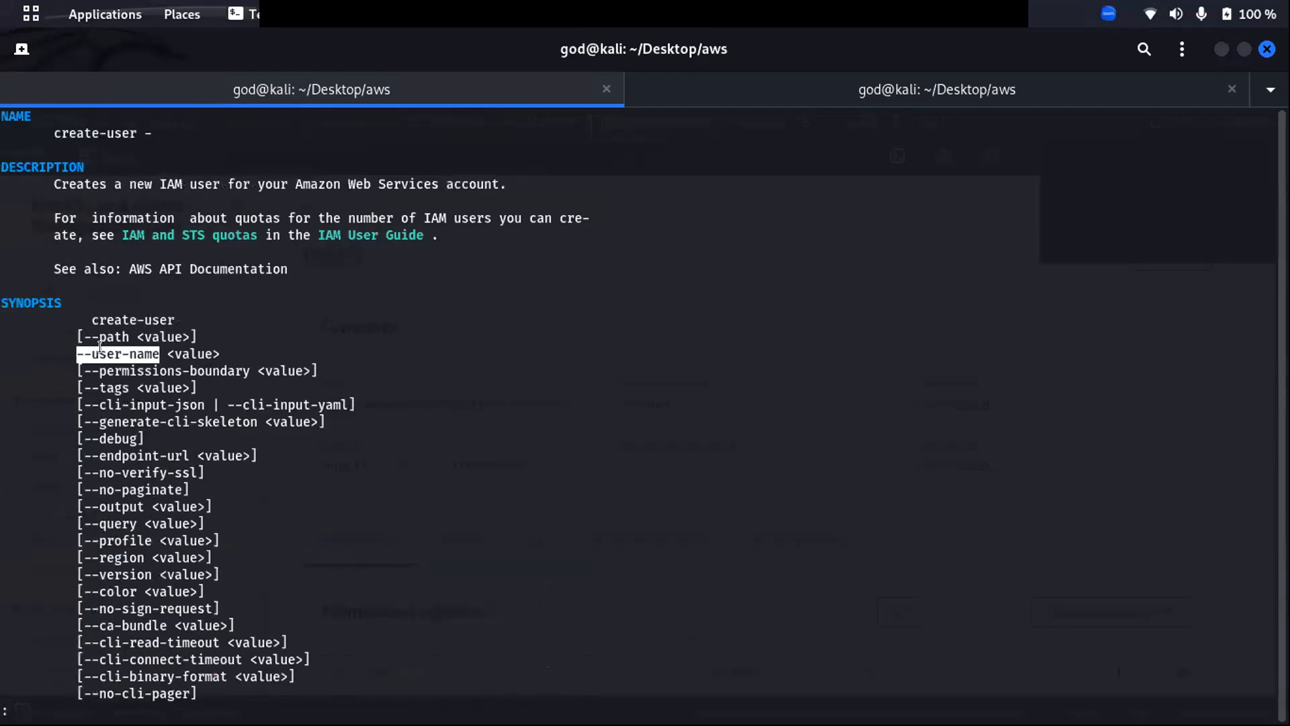
right_click(134, 348)
click(201, 373)
scroll(201, 471, down, 2)
key(q)
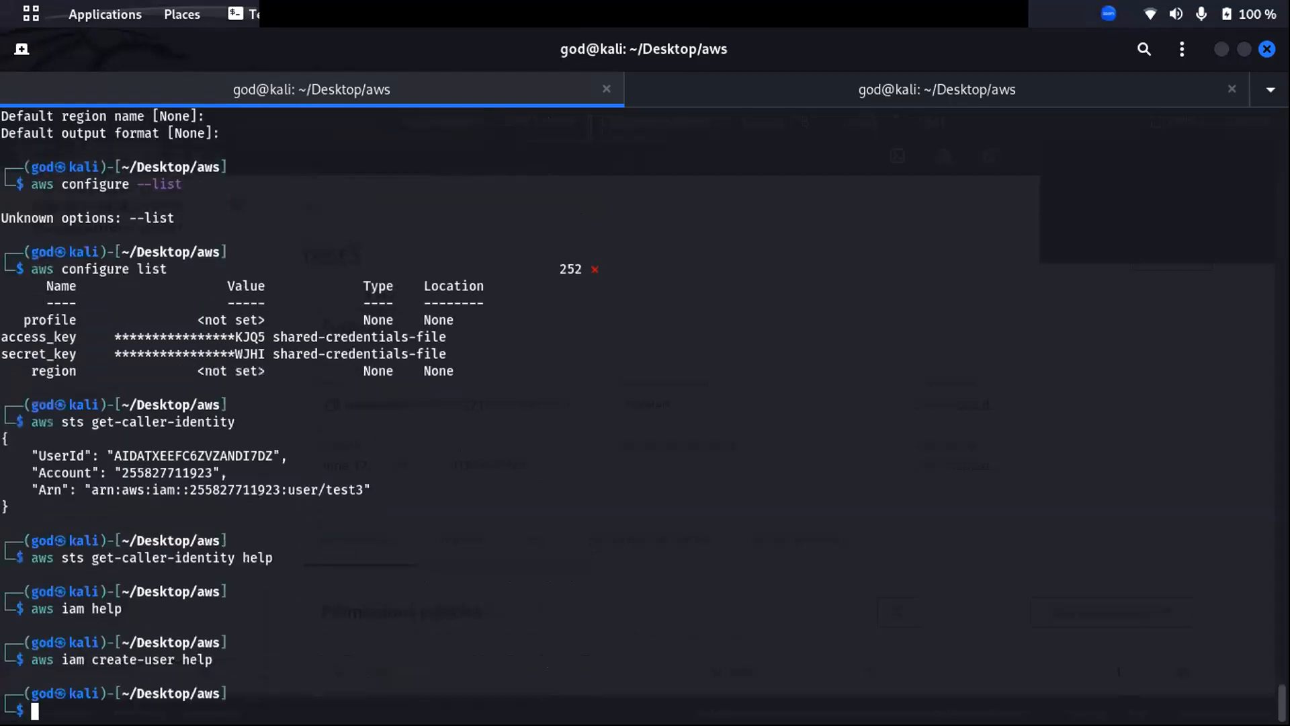
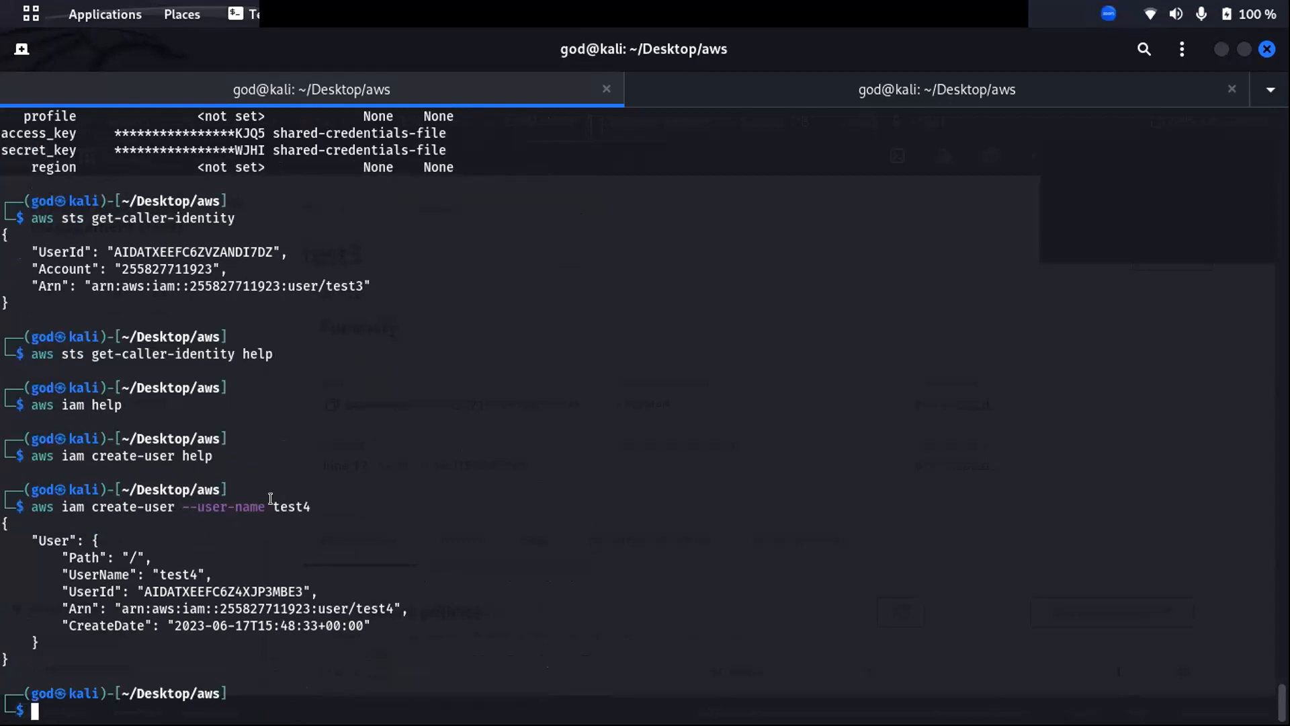
- Highlight the test4 user name in the terminal's create-user output
double_click(272, 502)
click(99, 583)
drag(616, 348, 617, 363)
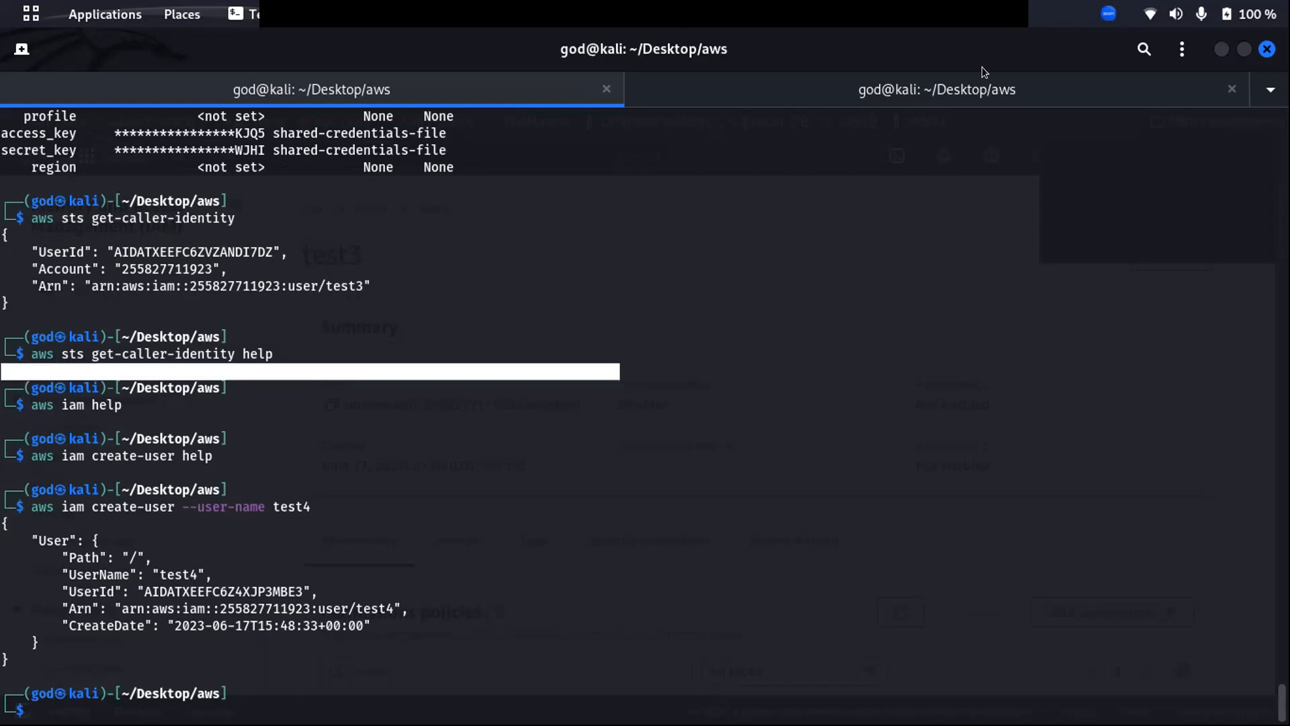
- Shrink the terminal and bring the browser back to the IAM Users list
double_click(921, 35)
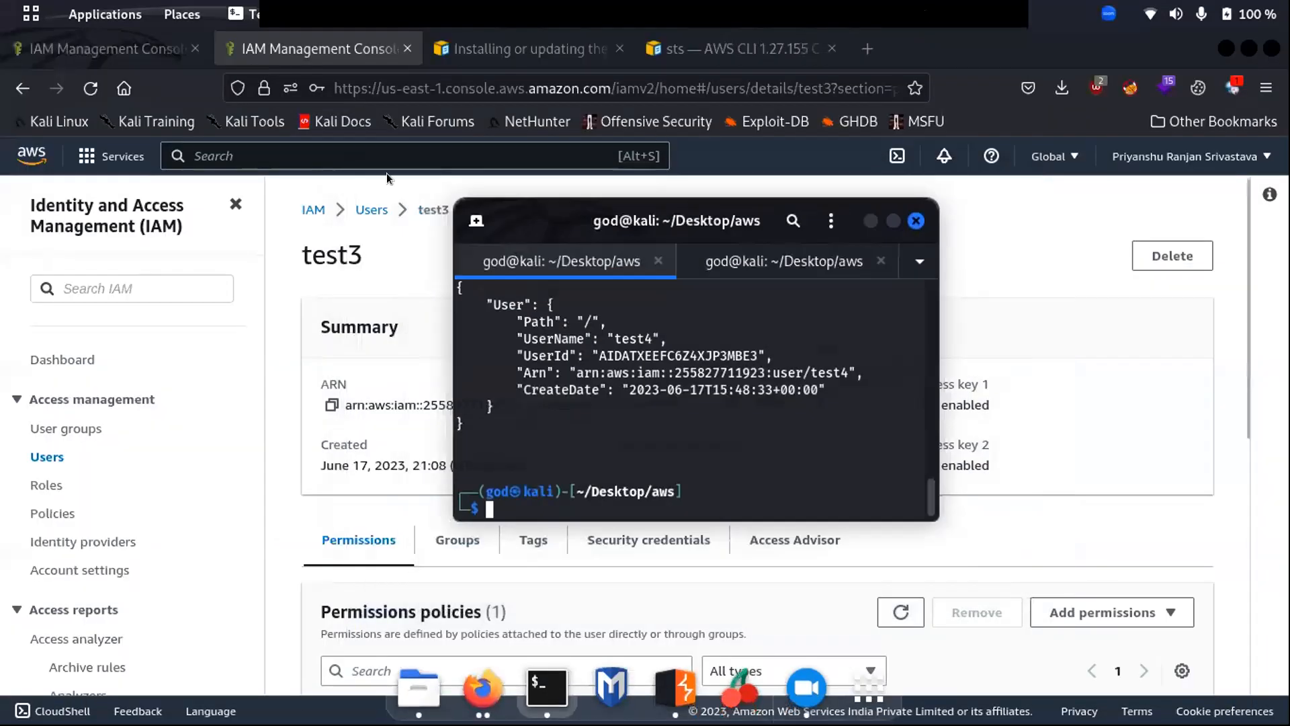
click(402, 248)
click(373, 211)
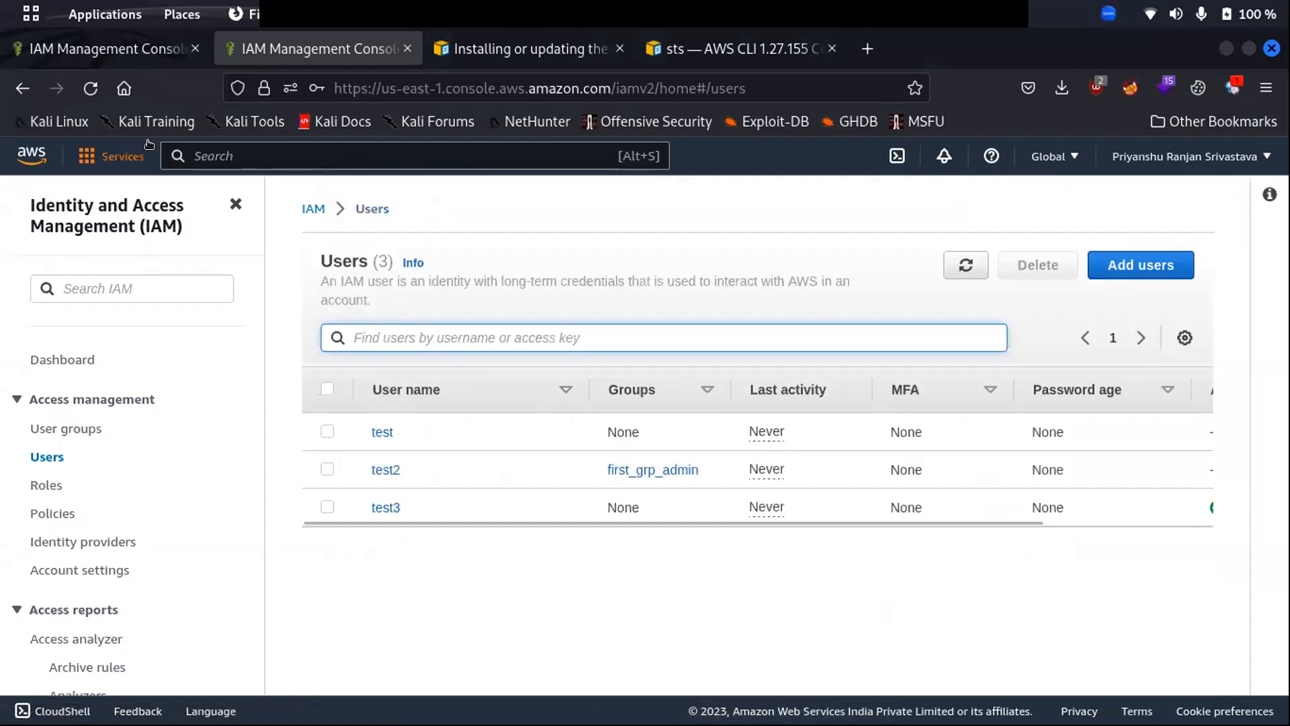
- Refresh the Users list to show test4, then view test3's permissions policies
click(93, 89)
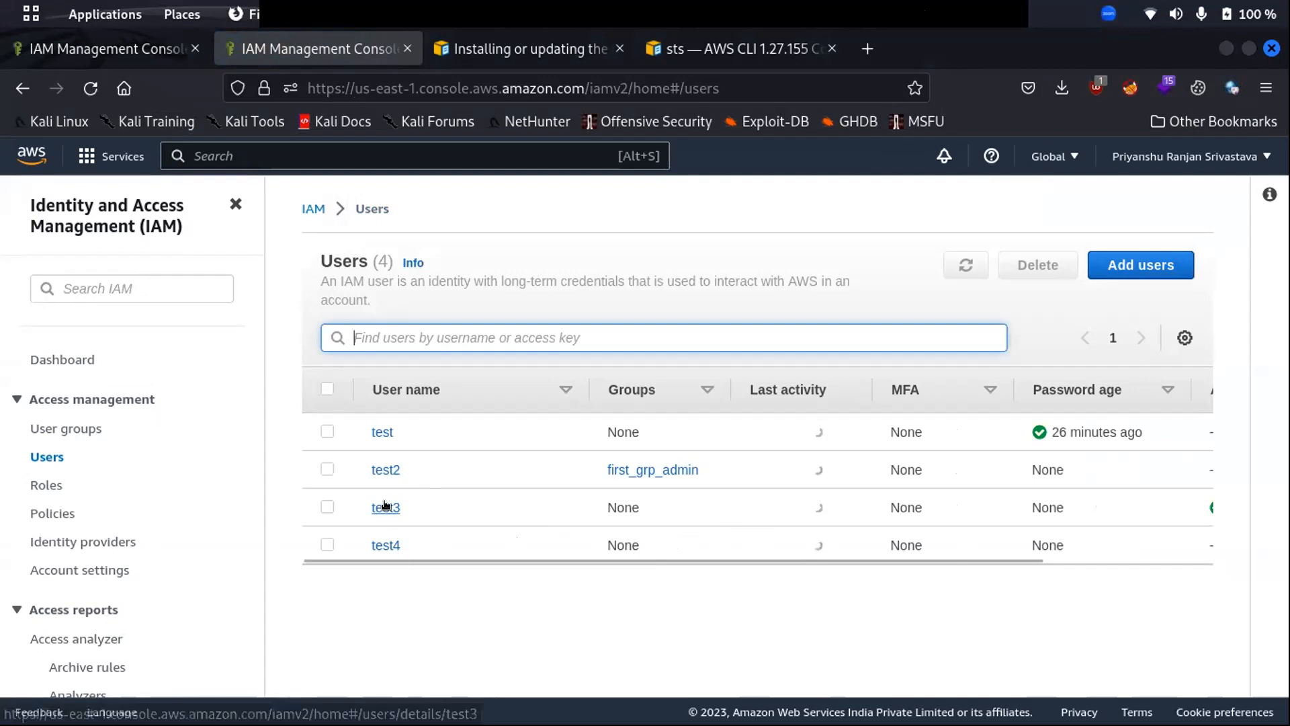
click(386, 507)
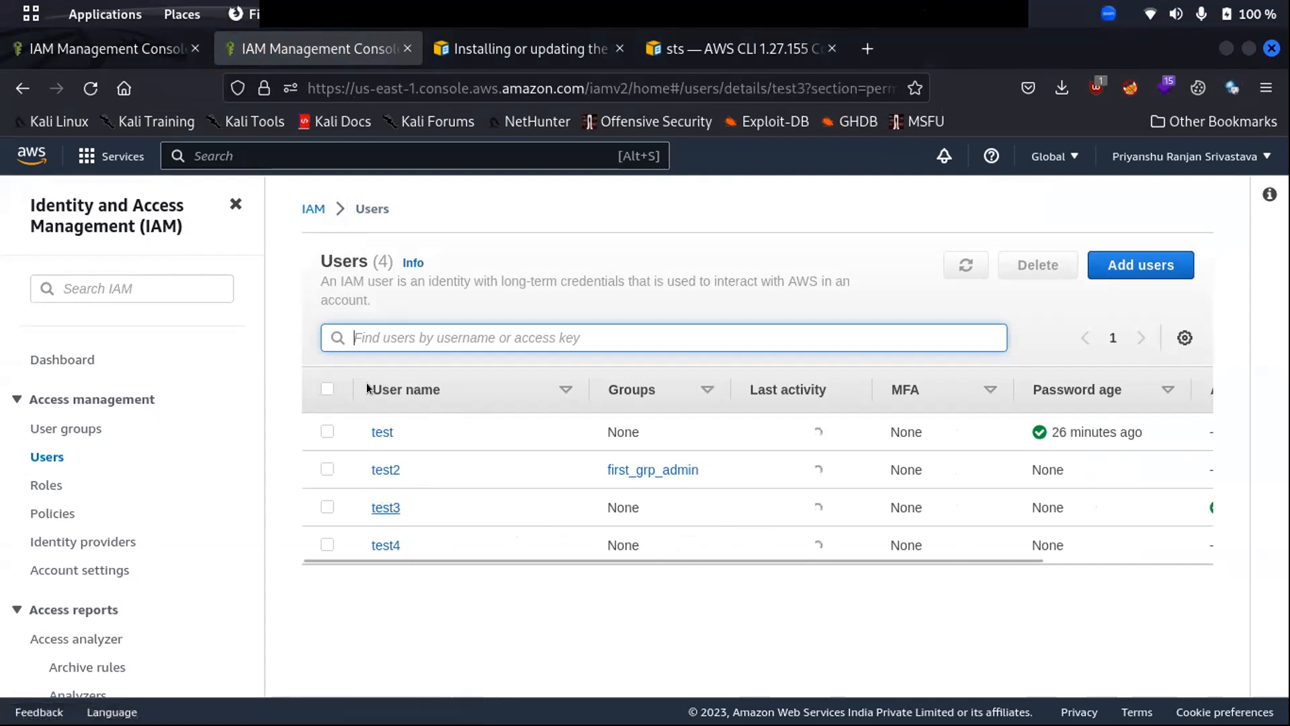
scroll(595, 478, down, 3)
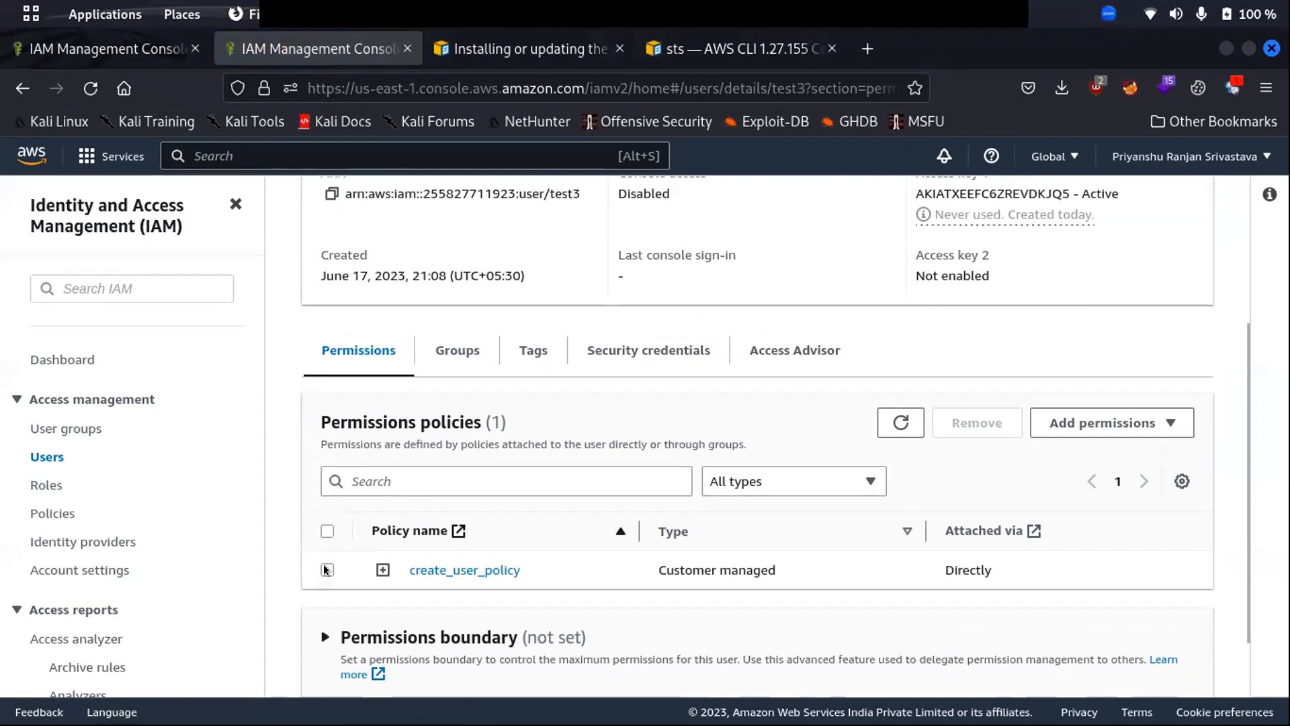
- Remove create_user_policy from test3 and return to the four-user IAM Users list
click(326, 569)
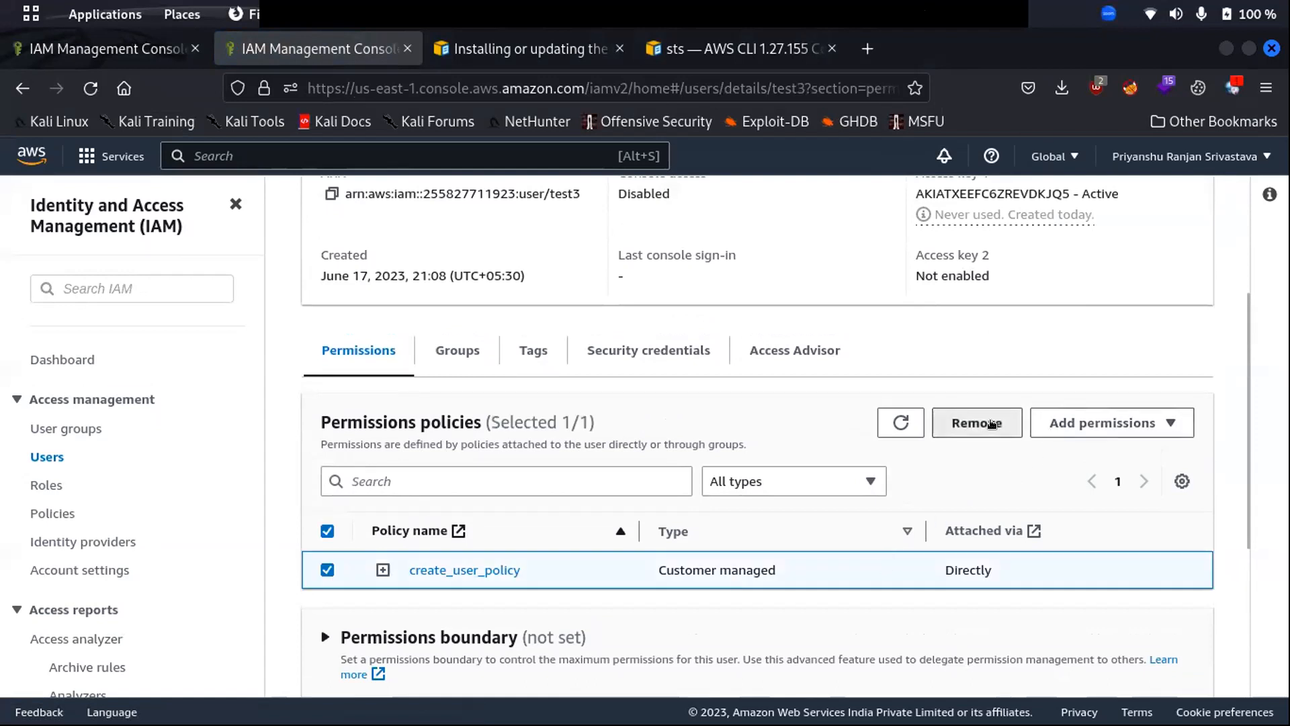
click(991, 423)
click(831, 494)
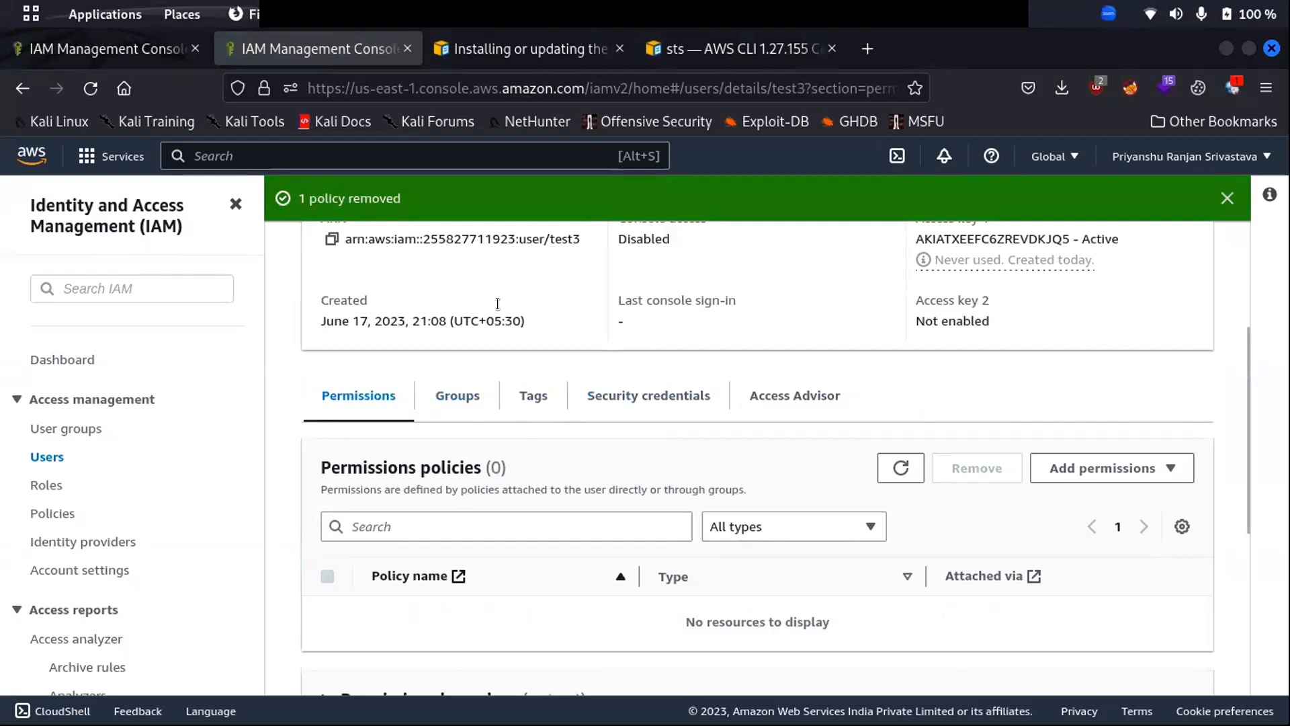
scroll(497, 304, up, 5)
click(366, 254)
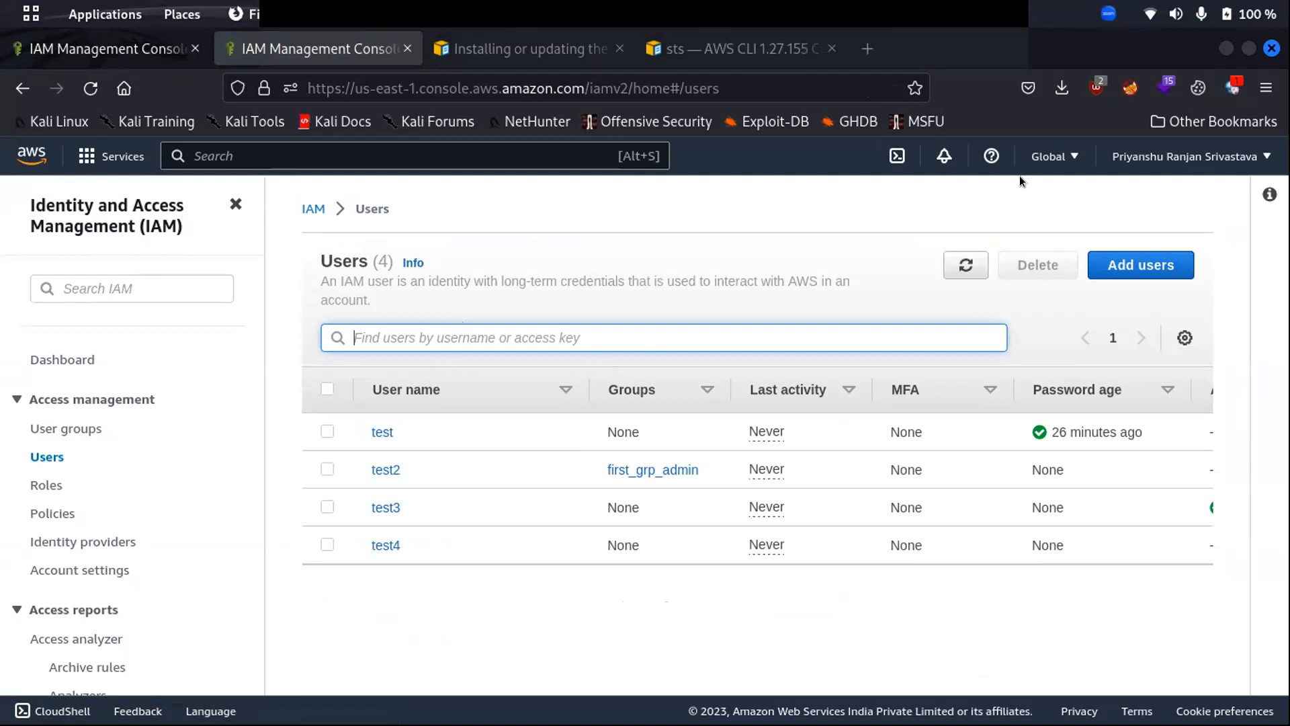
- Rerun aws iam create-user with --user-name test5, hitting AccessDenied, and maximize the terminal
key(super)
click(981, 296)
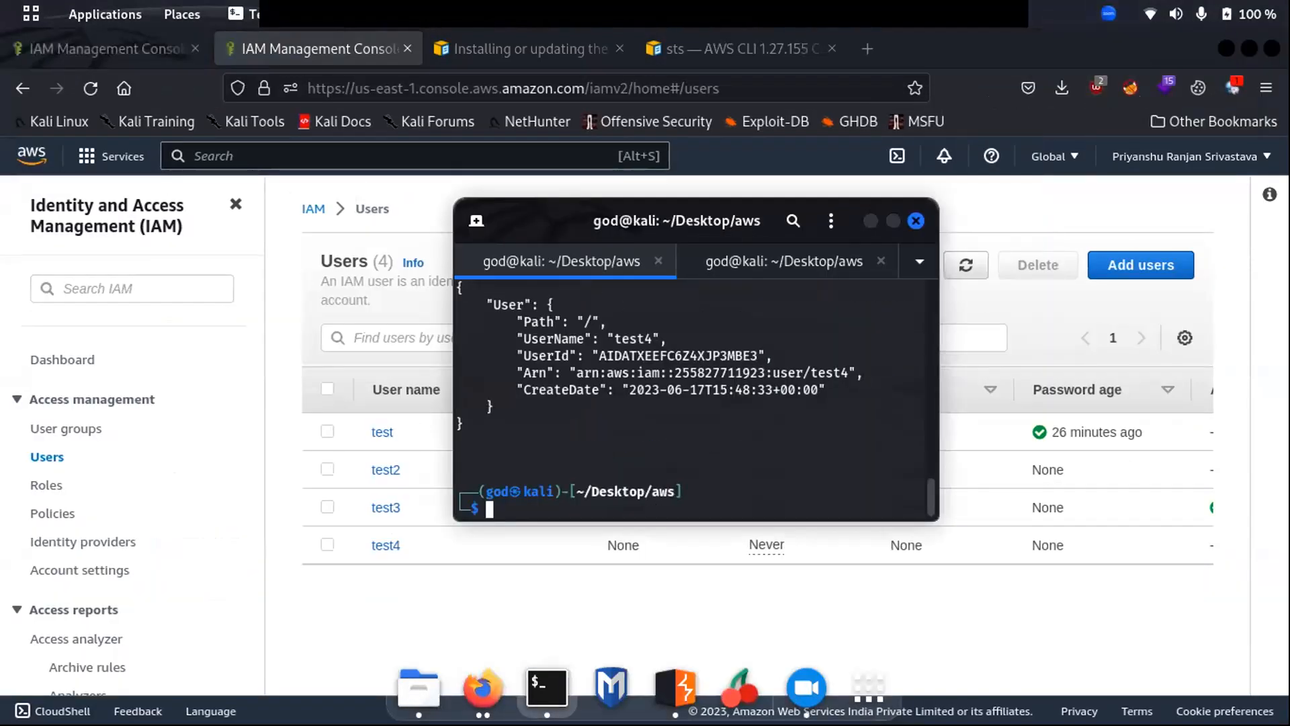
key(Up)
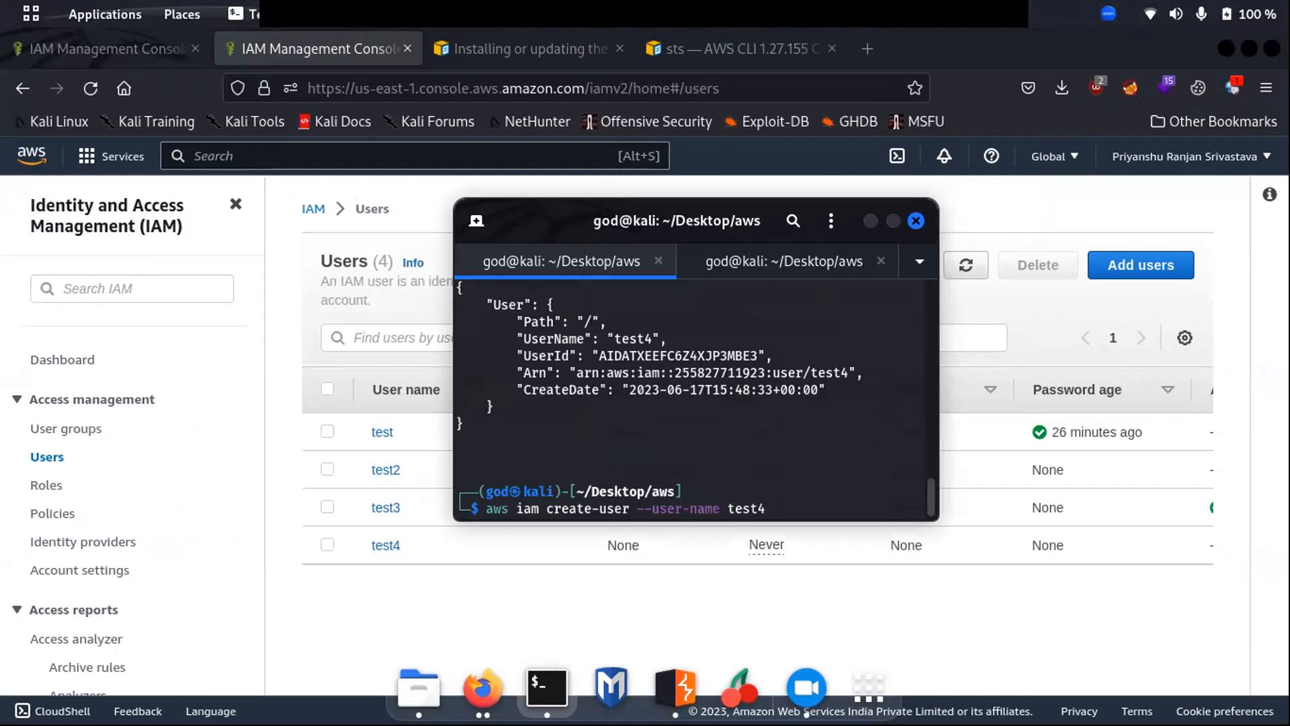
key(Right)
key(BackSpace)
text(5)
key(Return)
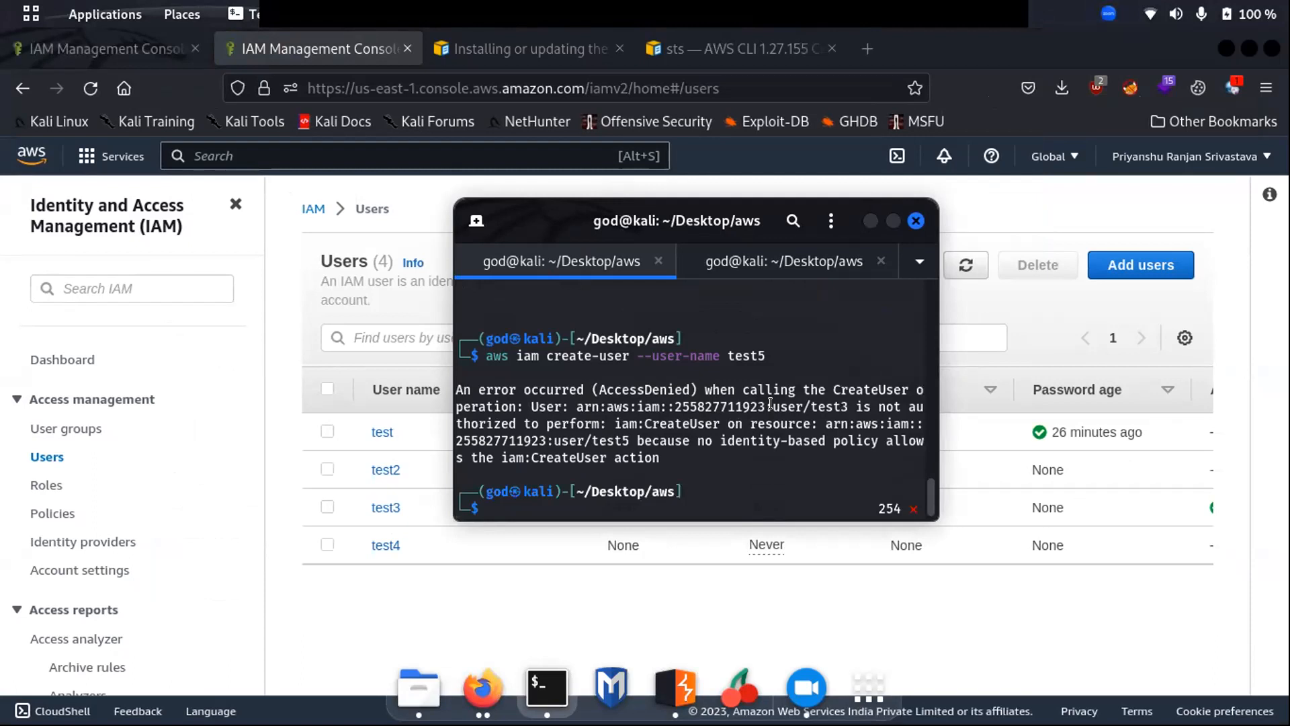
key(super+Up)
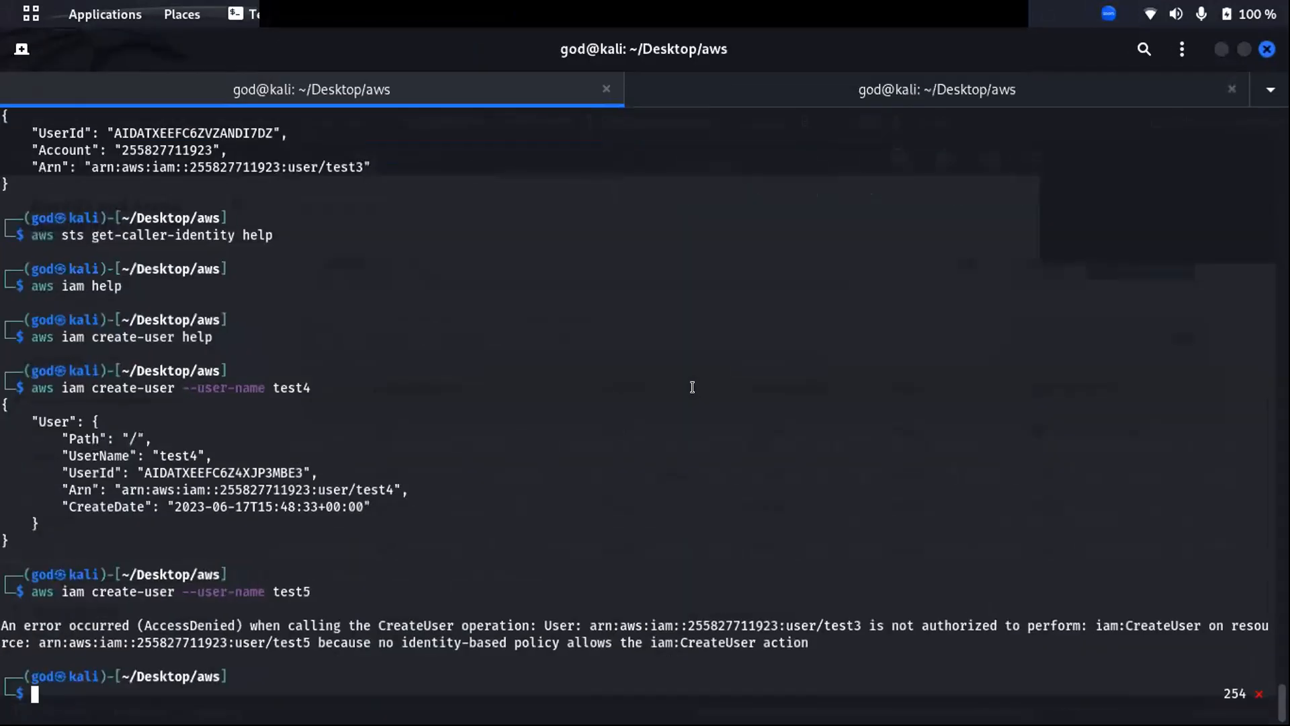